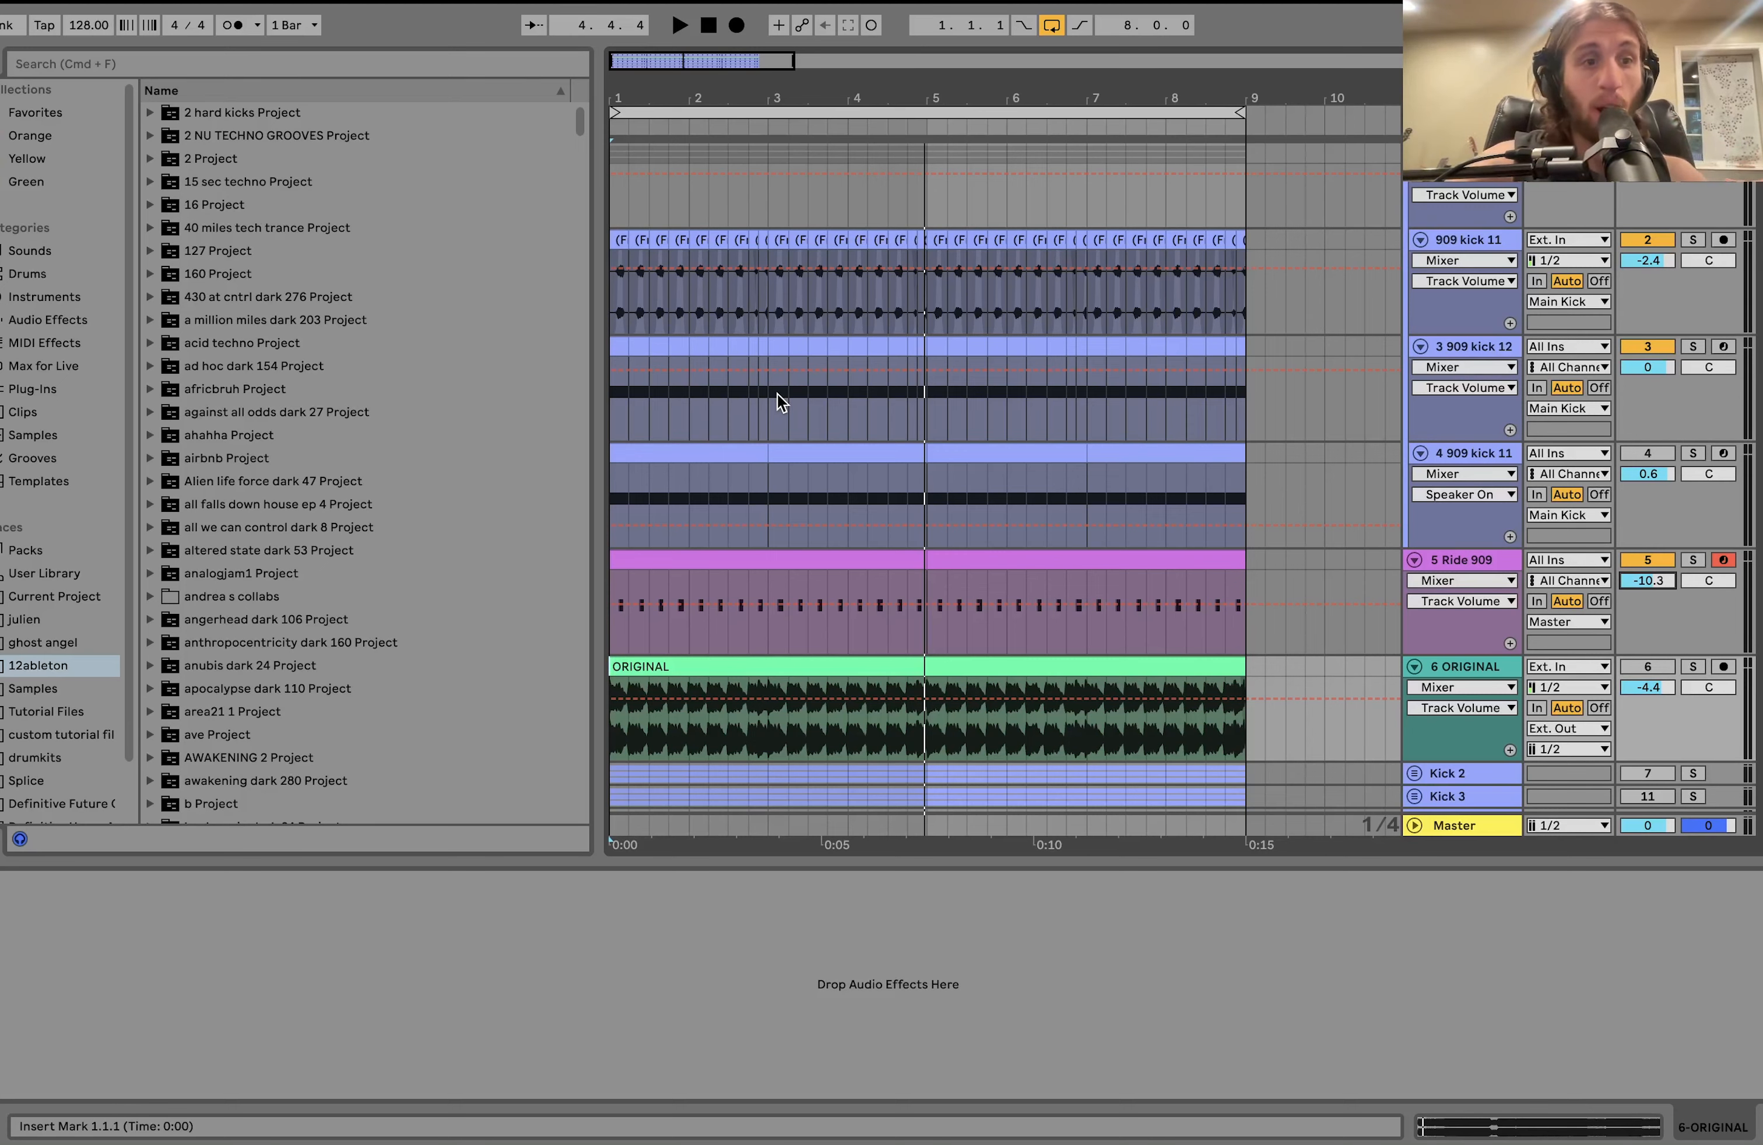
# Play the loop while soloing the Kick 3, Kick 4 and Kick 5 groups in turn to compare the kick variations.
pyautogui.scroll(-3, 776, 392)
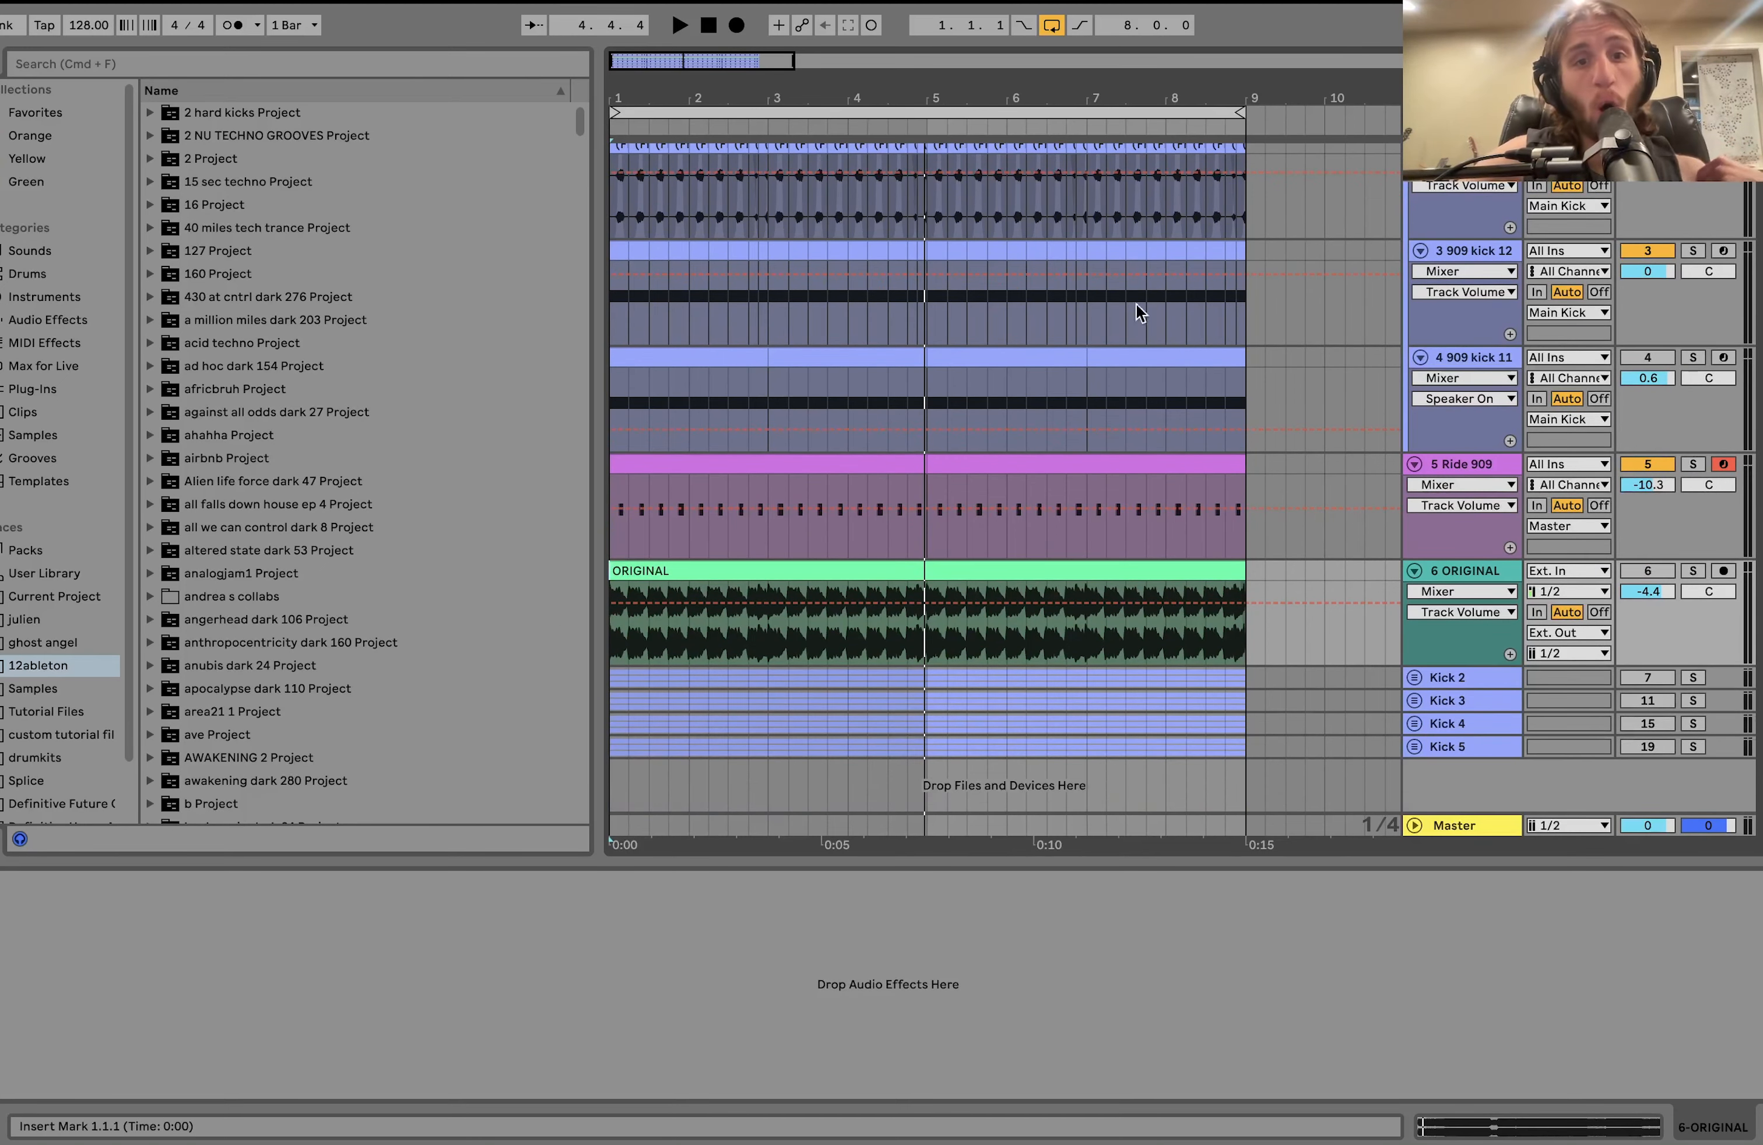
pyautogui.scroll(3, 957, 406)
pyautogui.scroll(-3, 1004, 446)
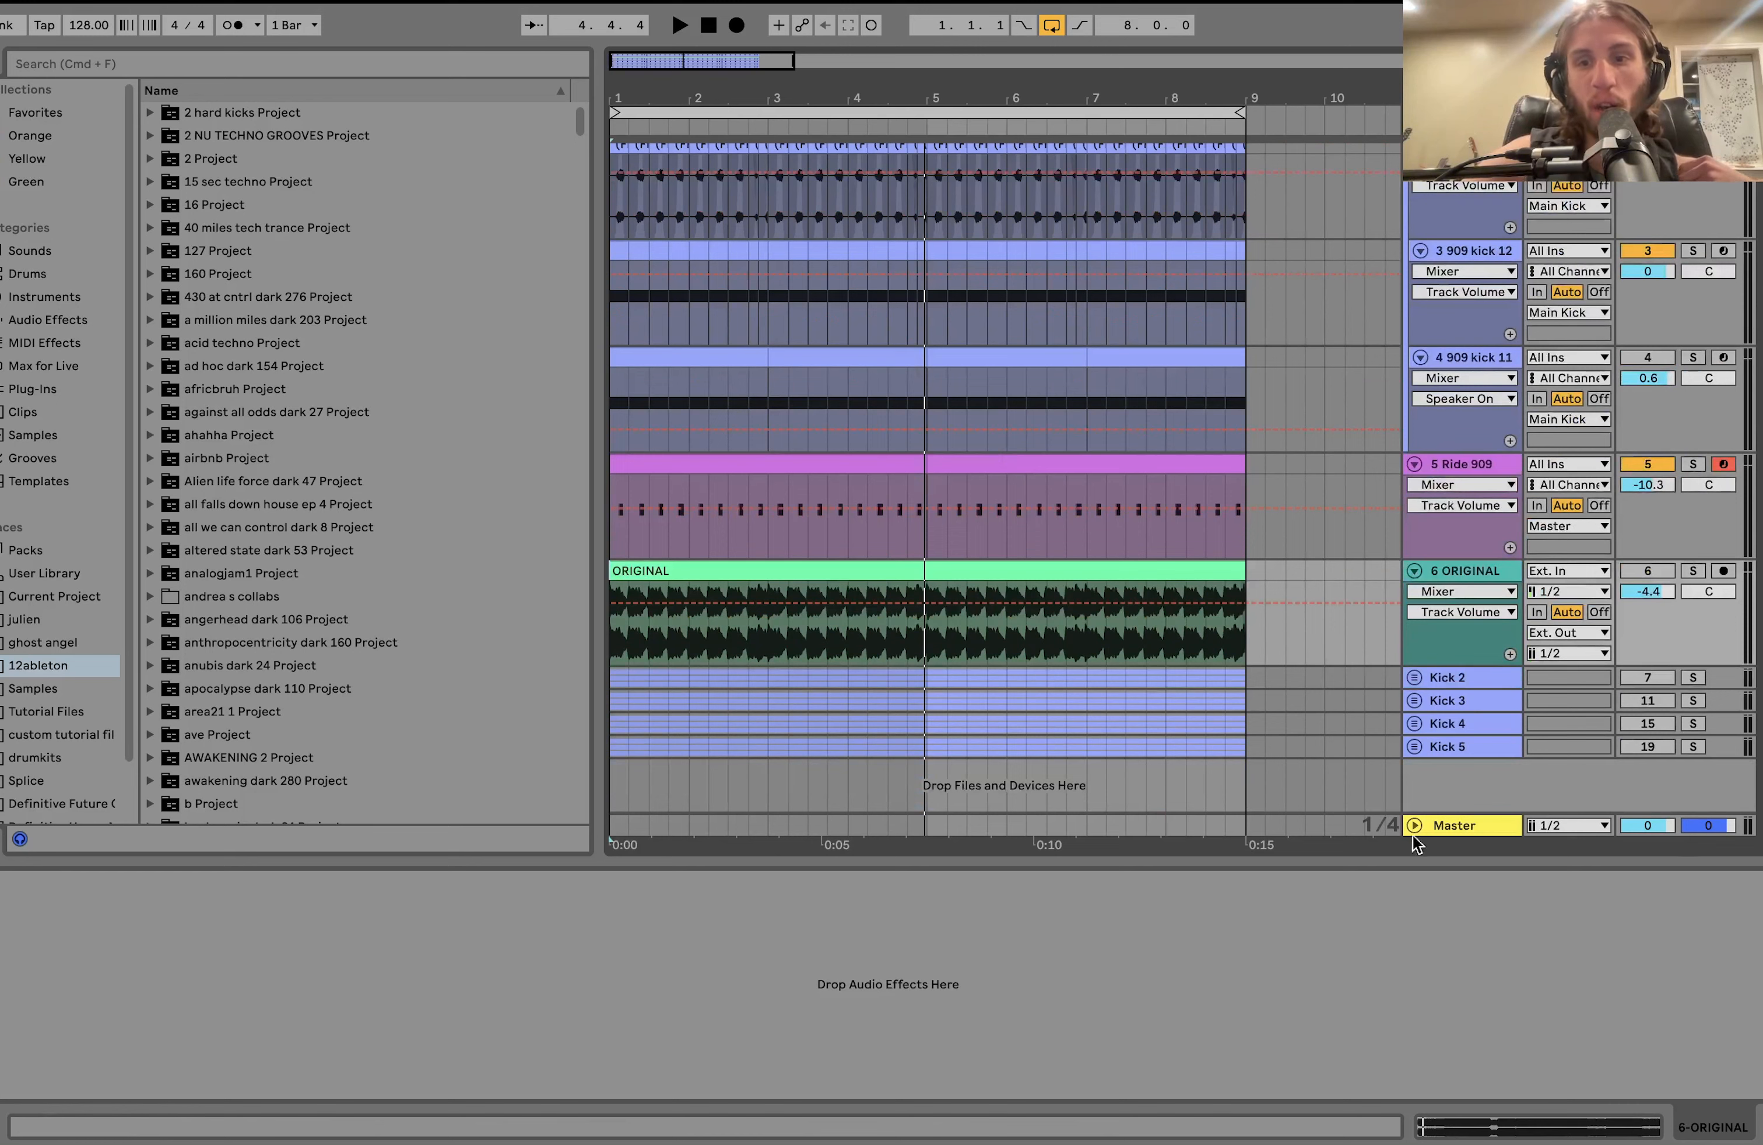
pyautogui.click(1443, 678)
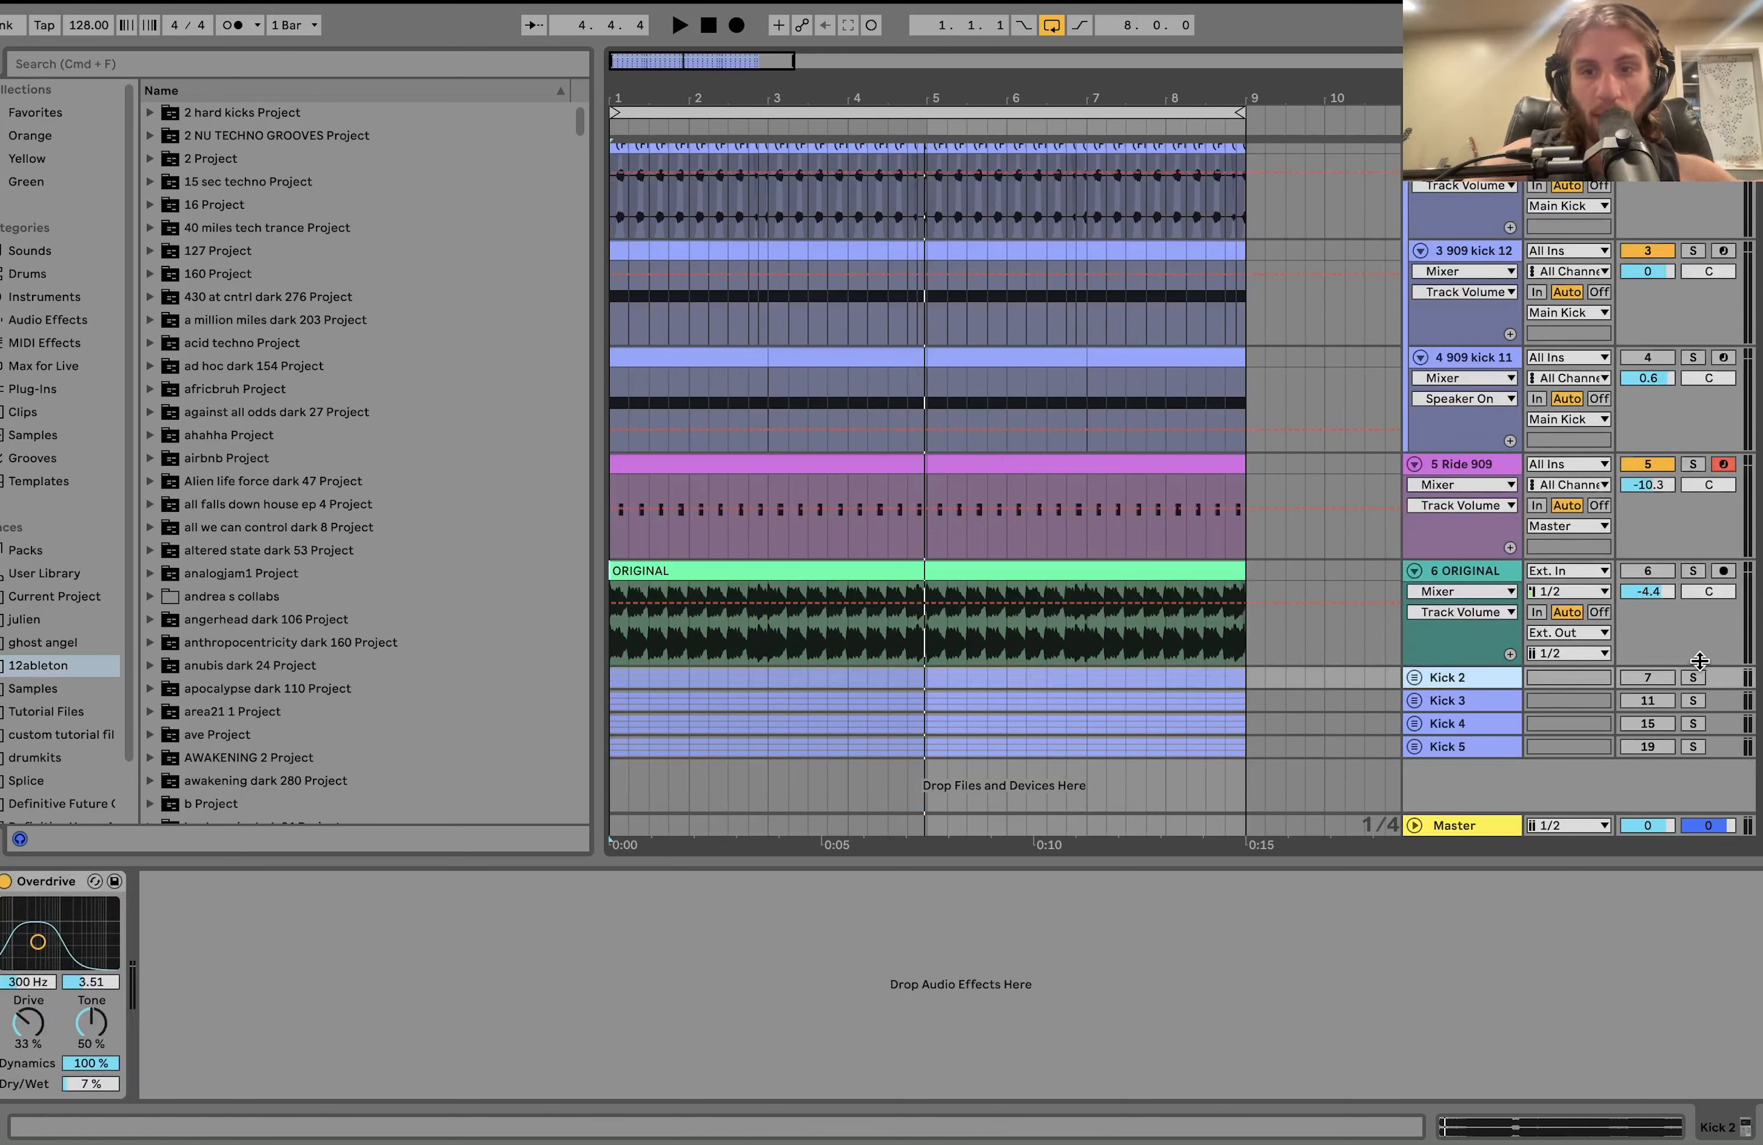
pyautogui.click(1693, 700)
pyautogui.press('space')
pyautogui.click(1695, 724)
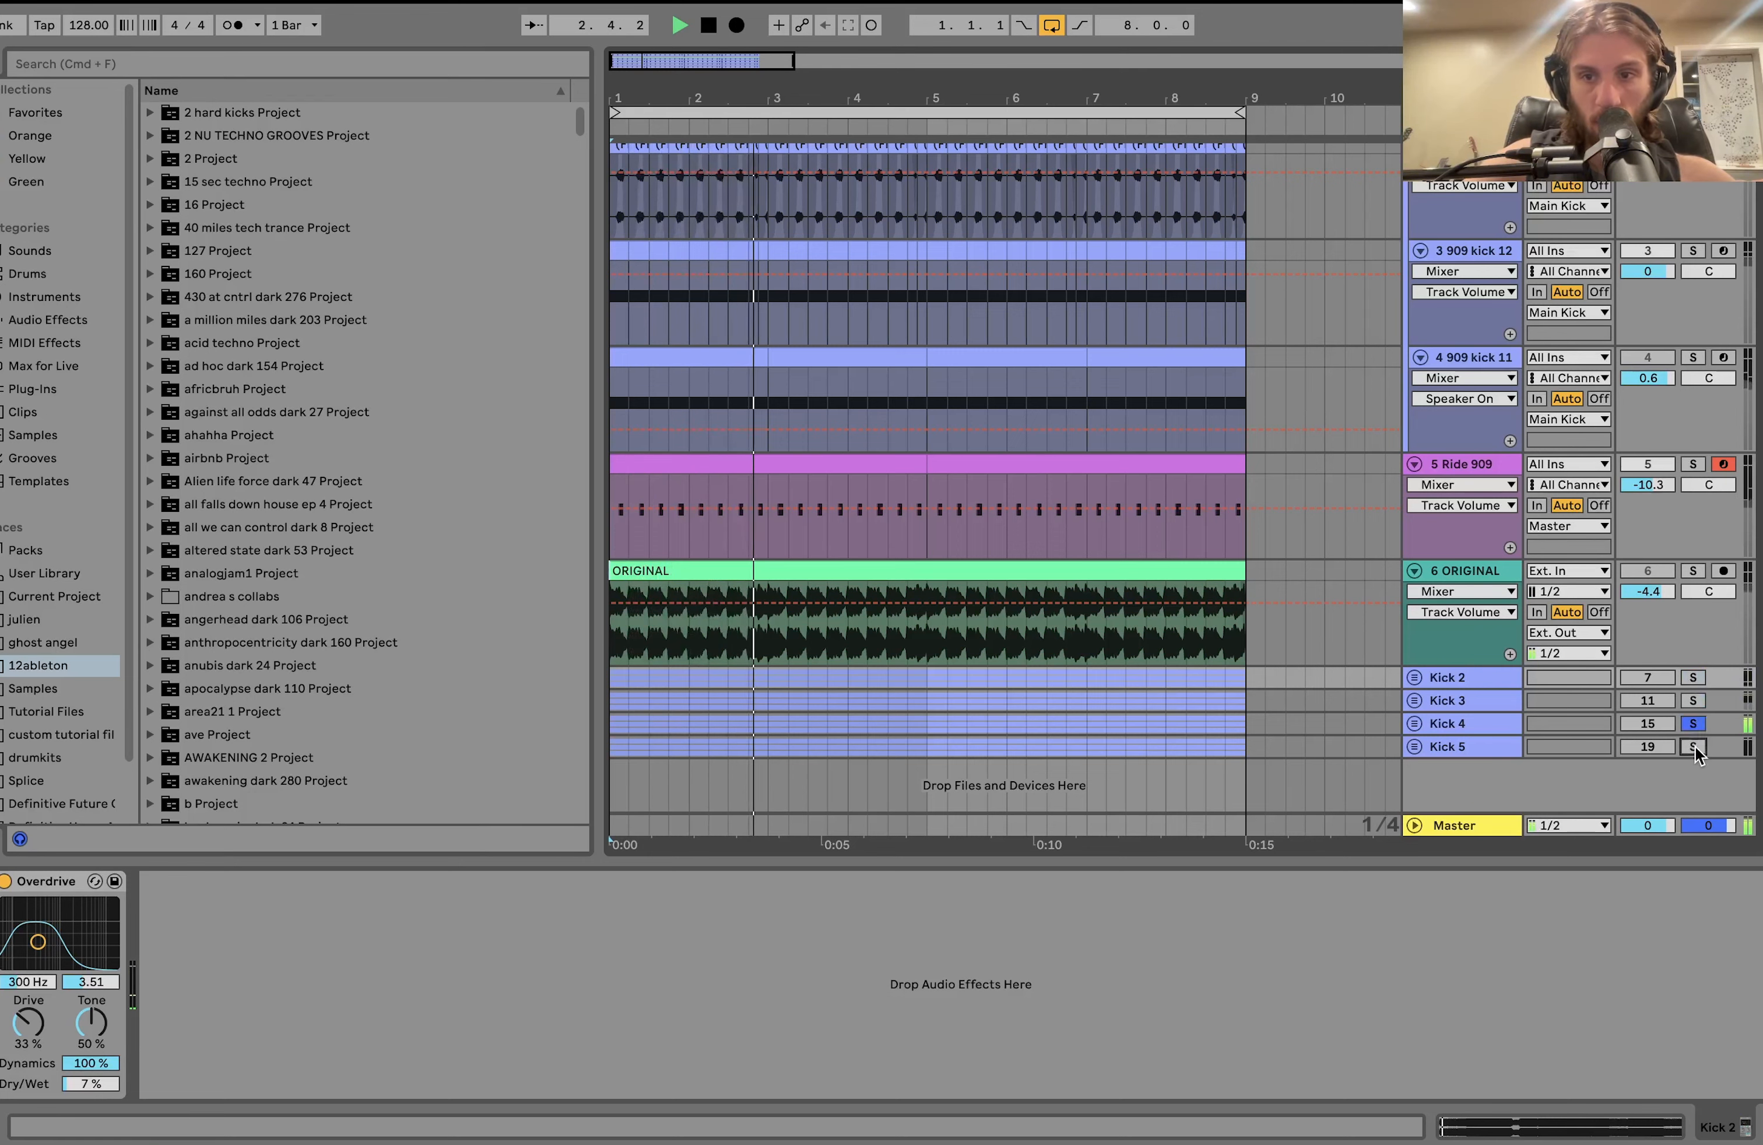
pyautogui.click(1694, 746)
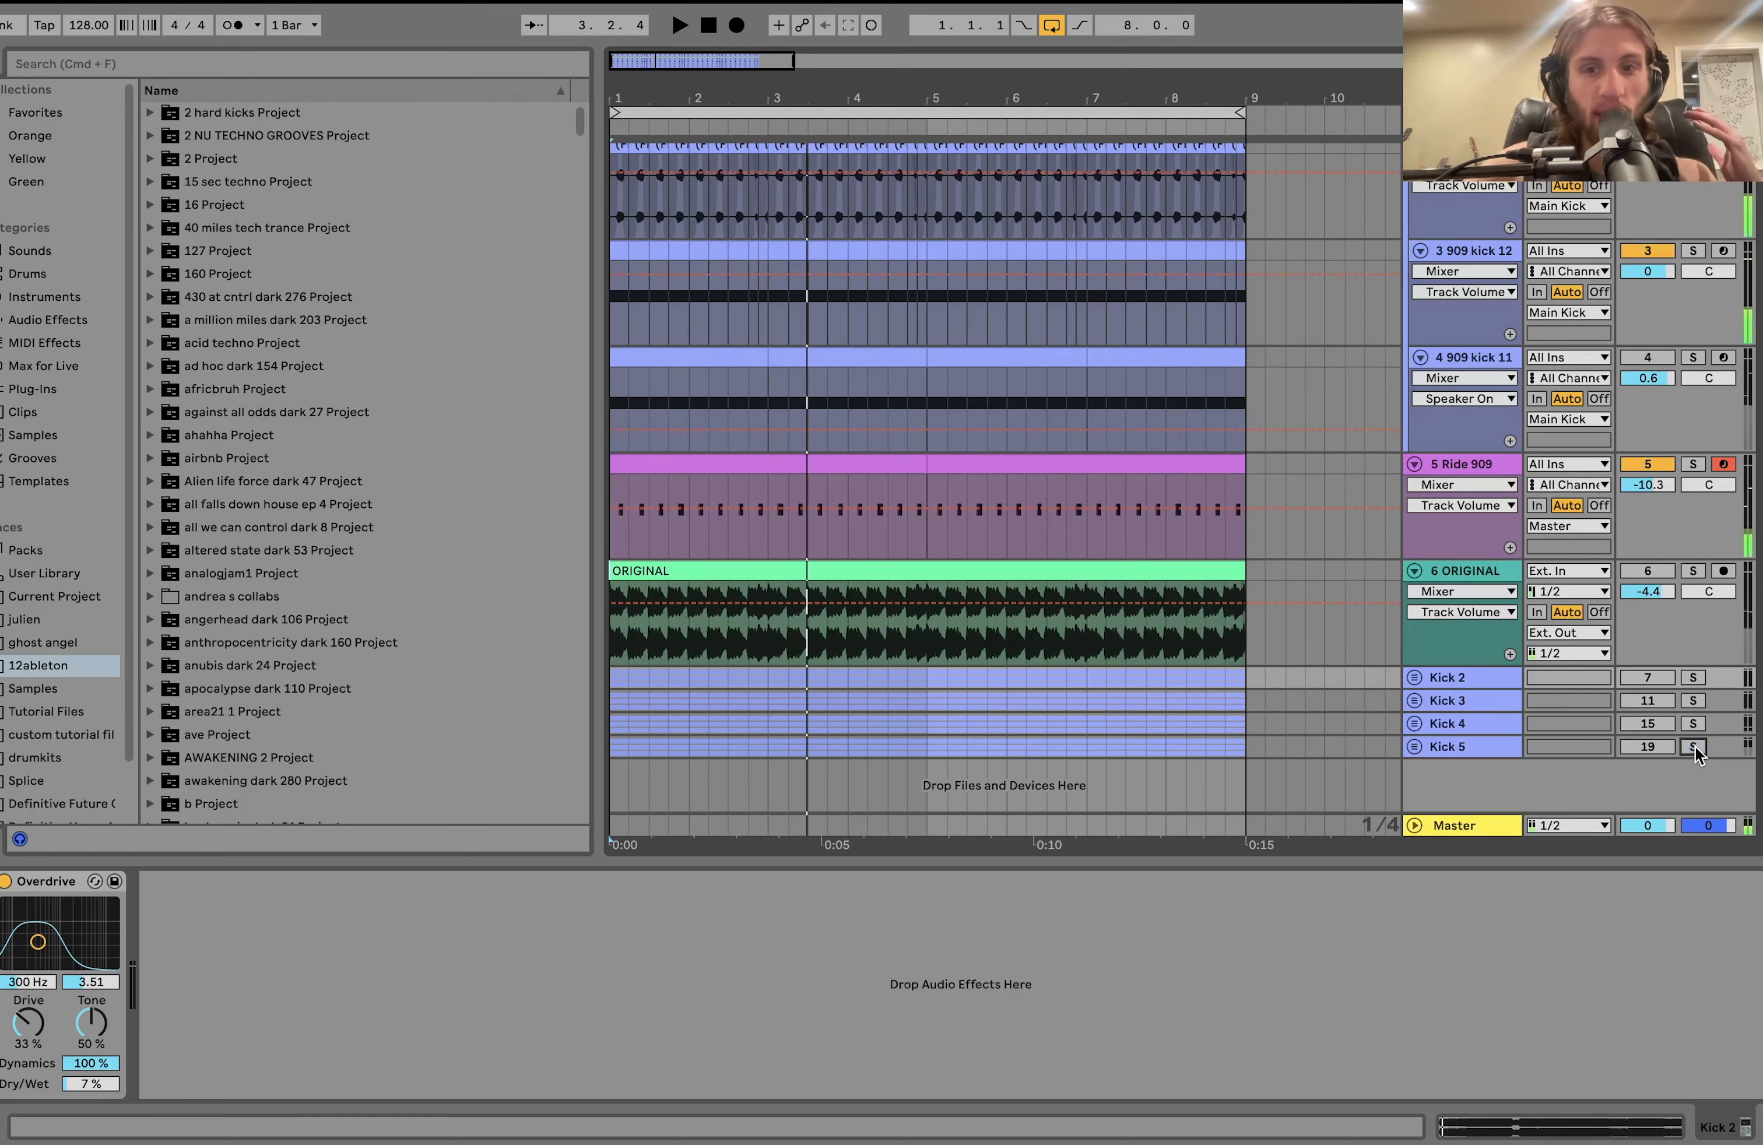
# Mute audio track 2 (909 kick 11) and the Ride 909 track, and switch off the Overdrive on the Main Kick group.
pyautogui.scroll(3, 1694, 745)
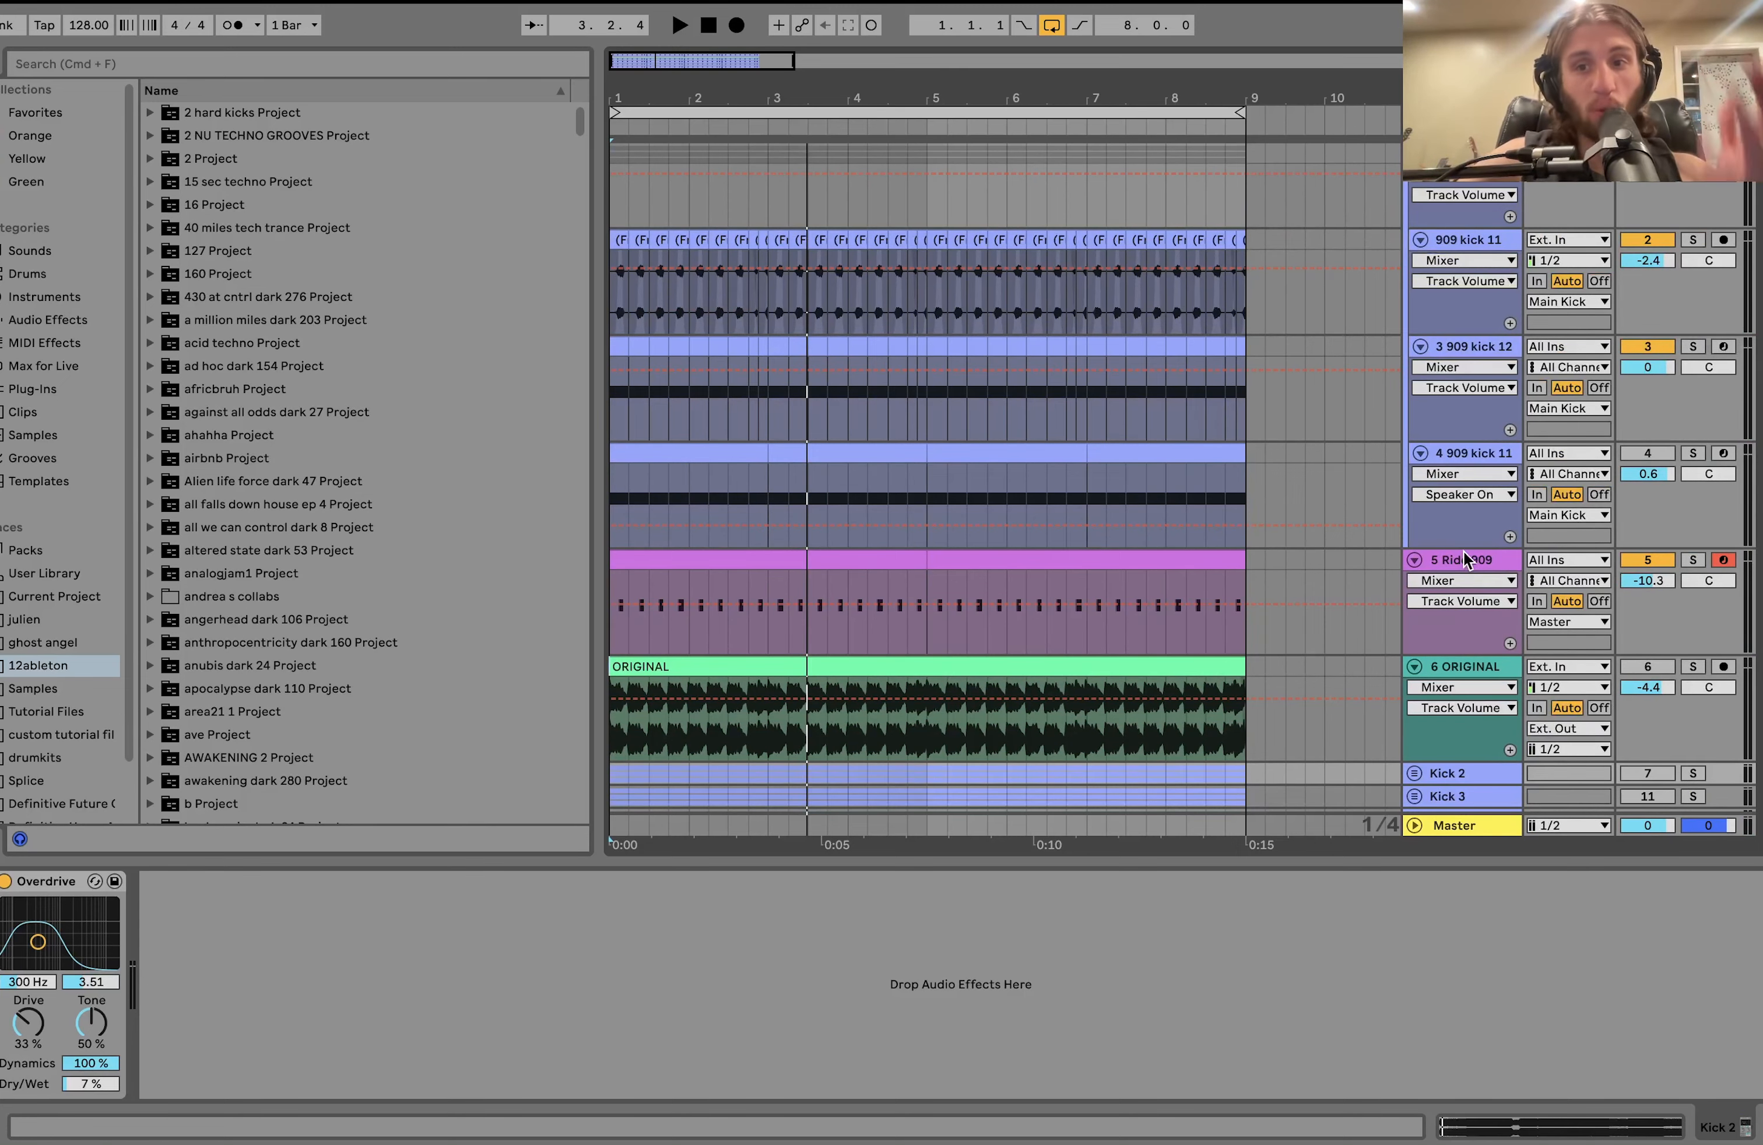
pyautogui.scroll(-3, 1464, 558)
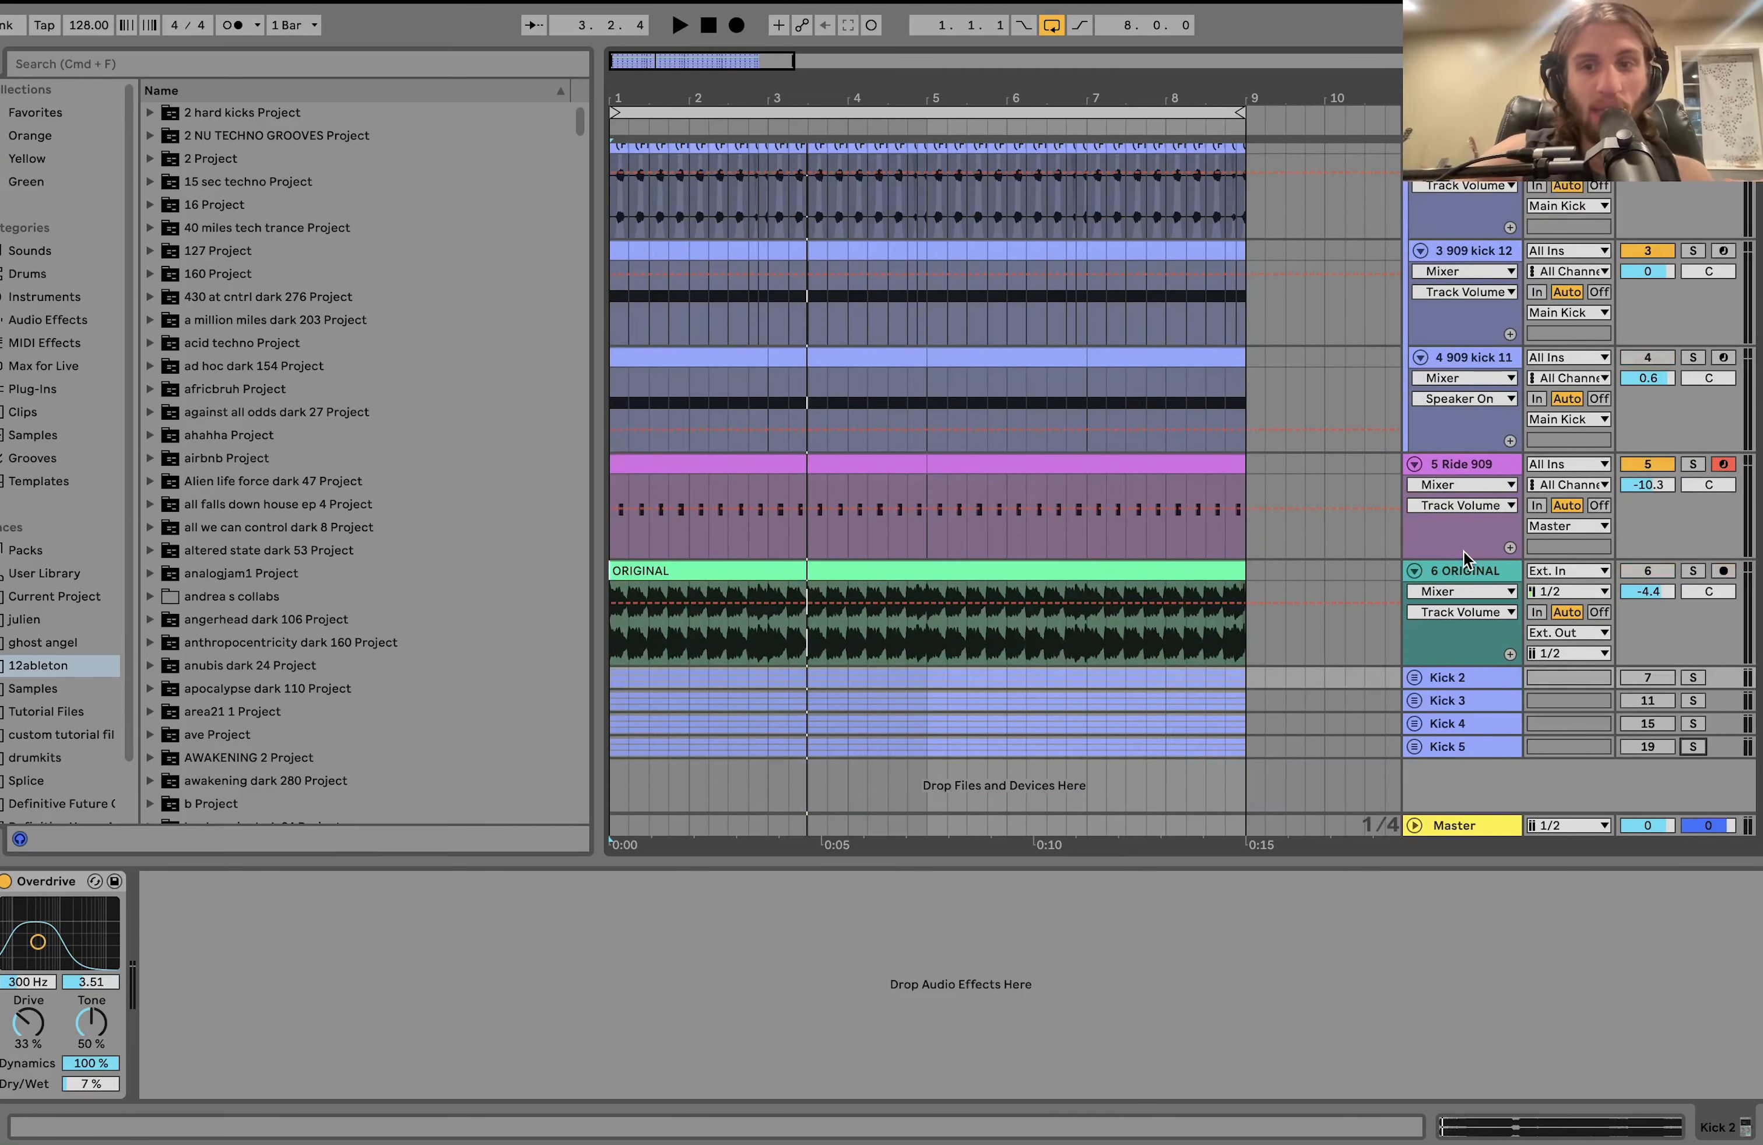
pyautogui.scroll(3, 1465, 559)
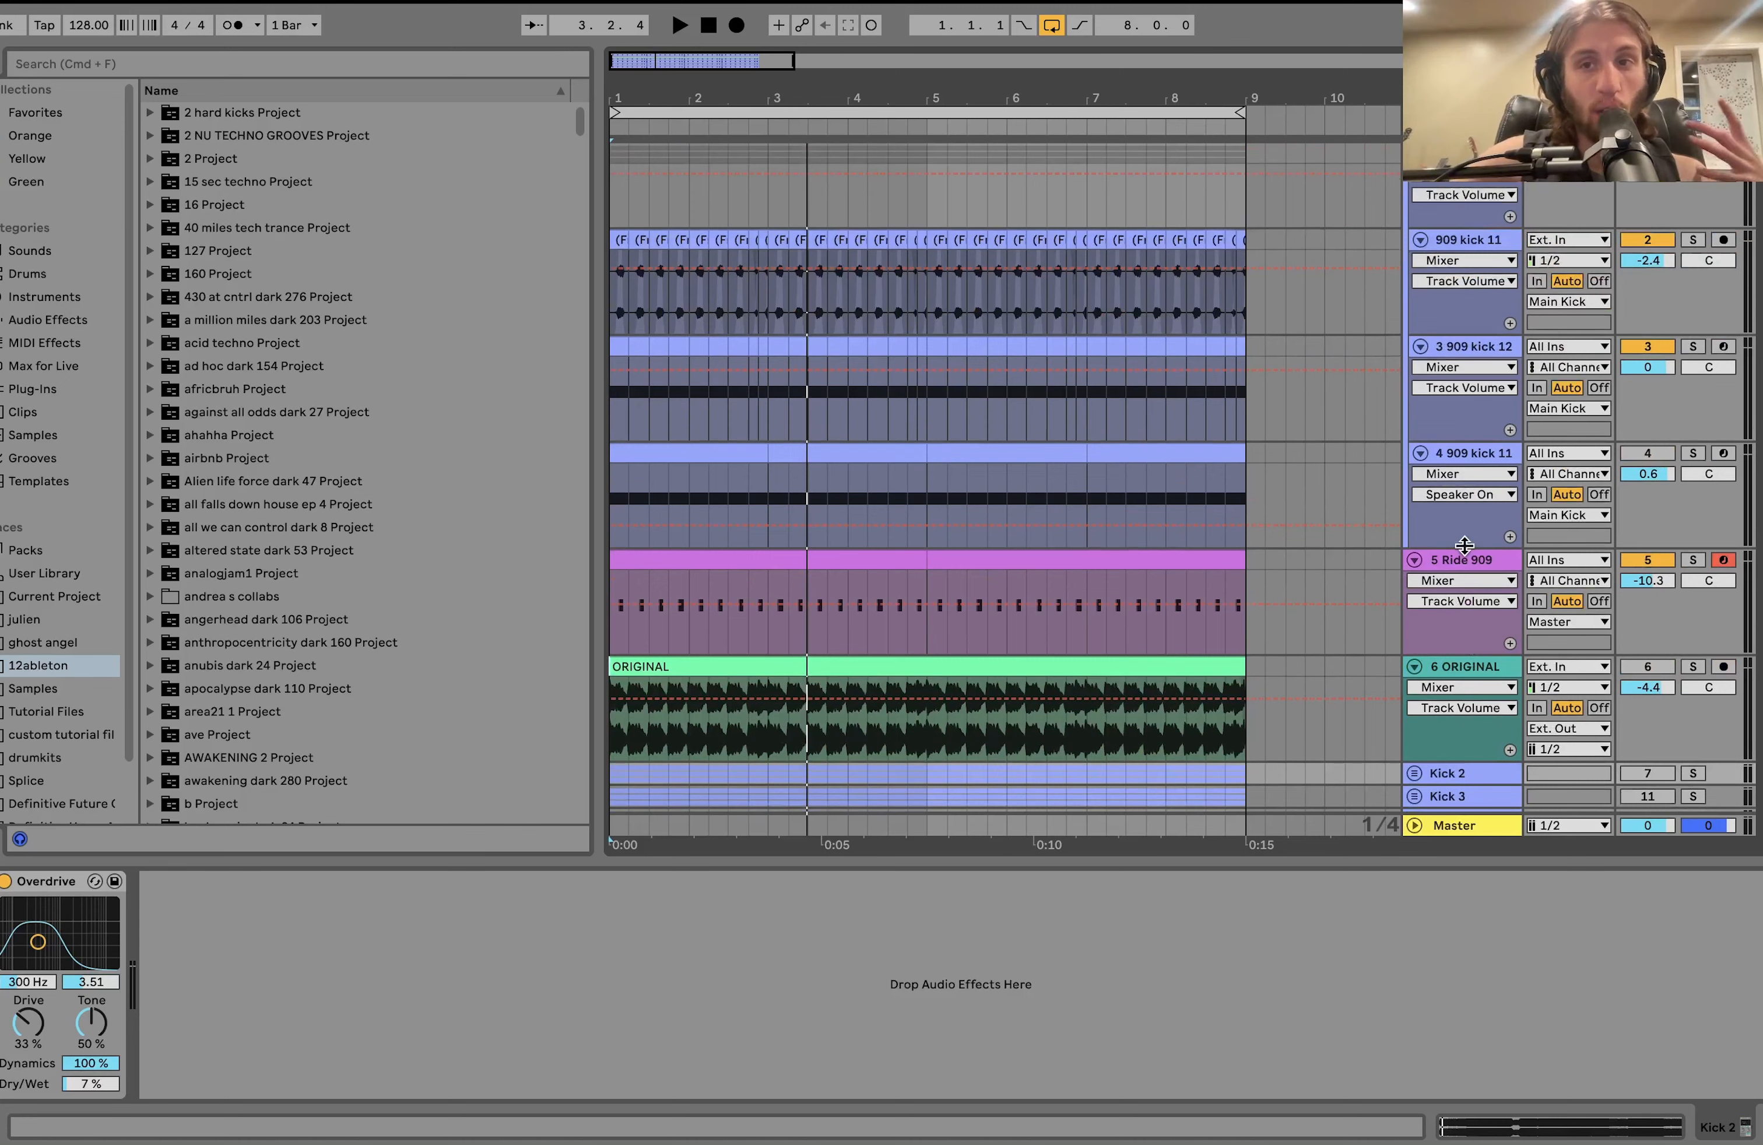
pyautogui.click(1481, 348)
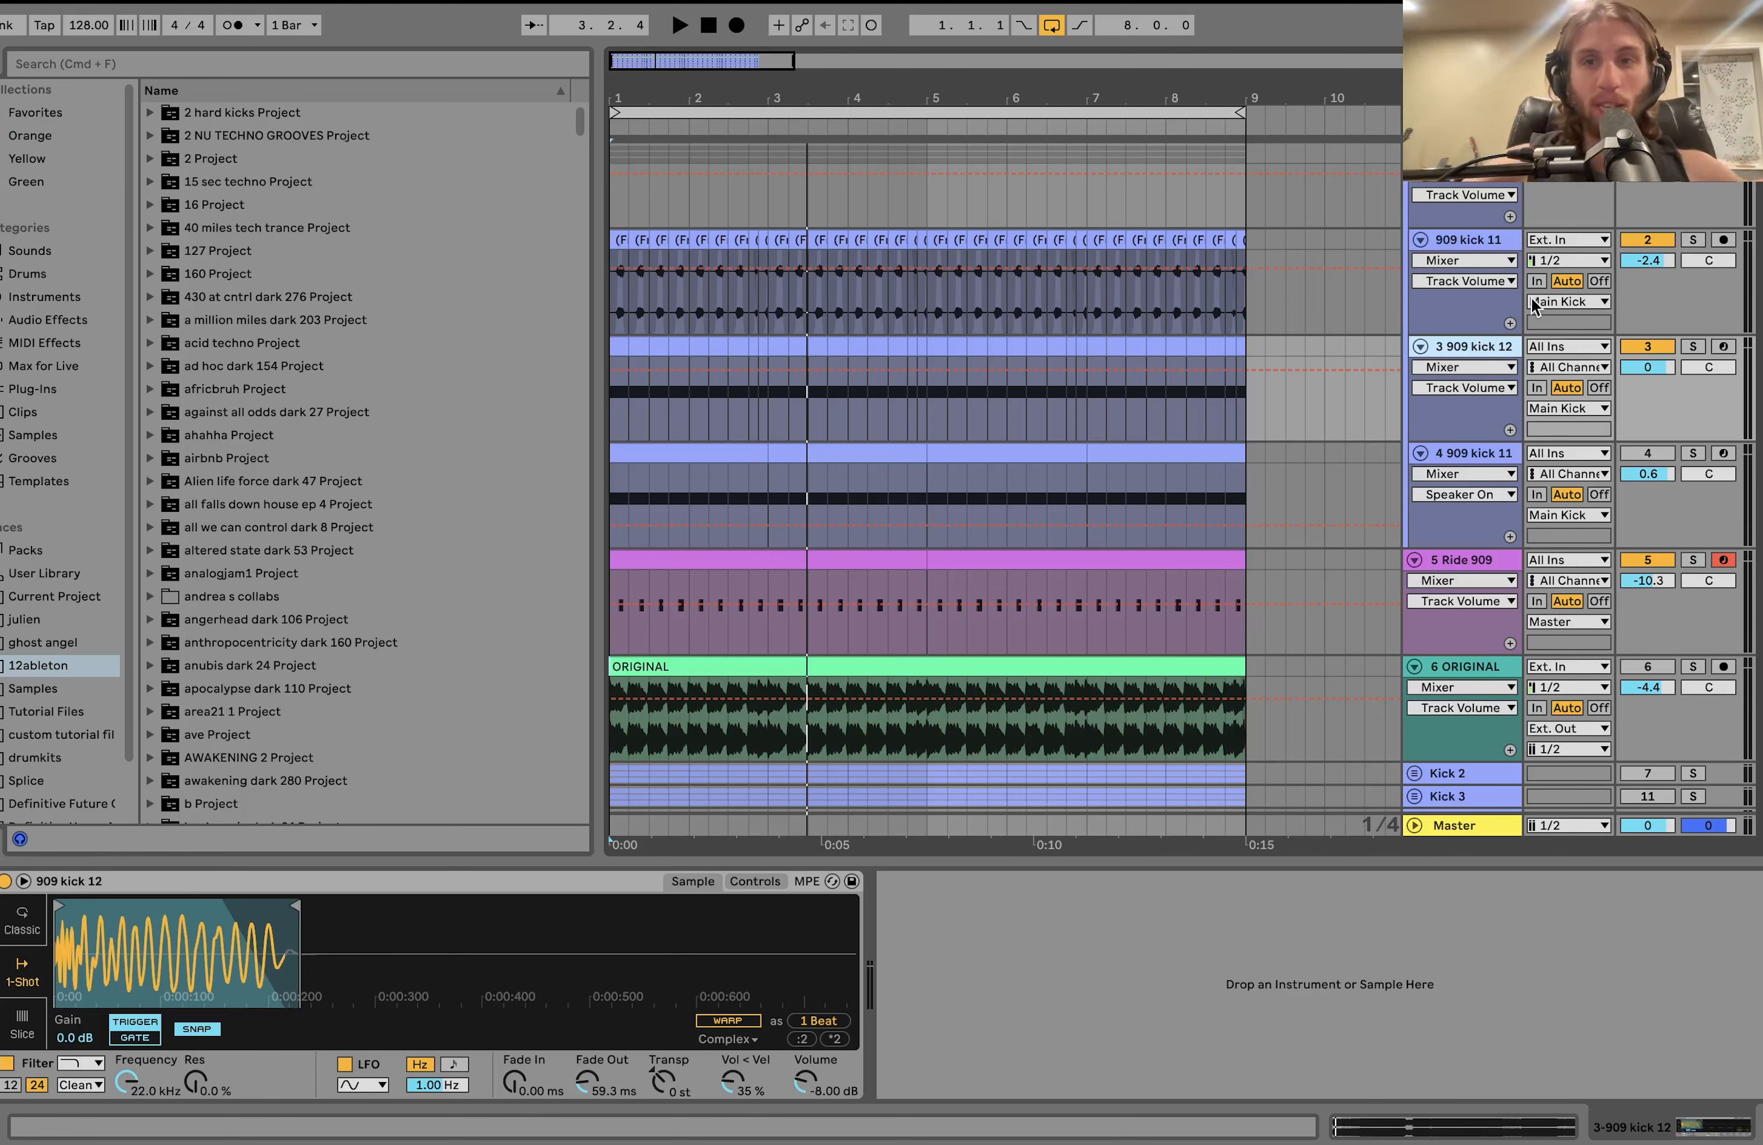
pyautogui.click(1646, 241)
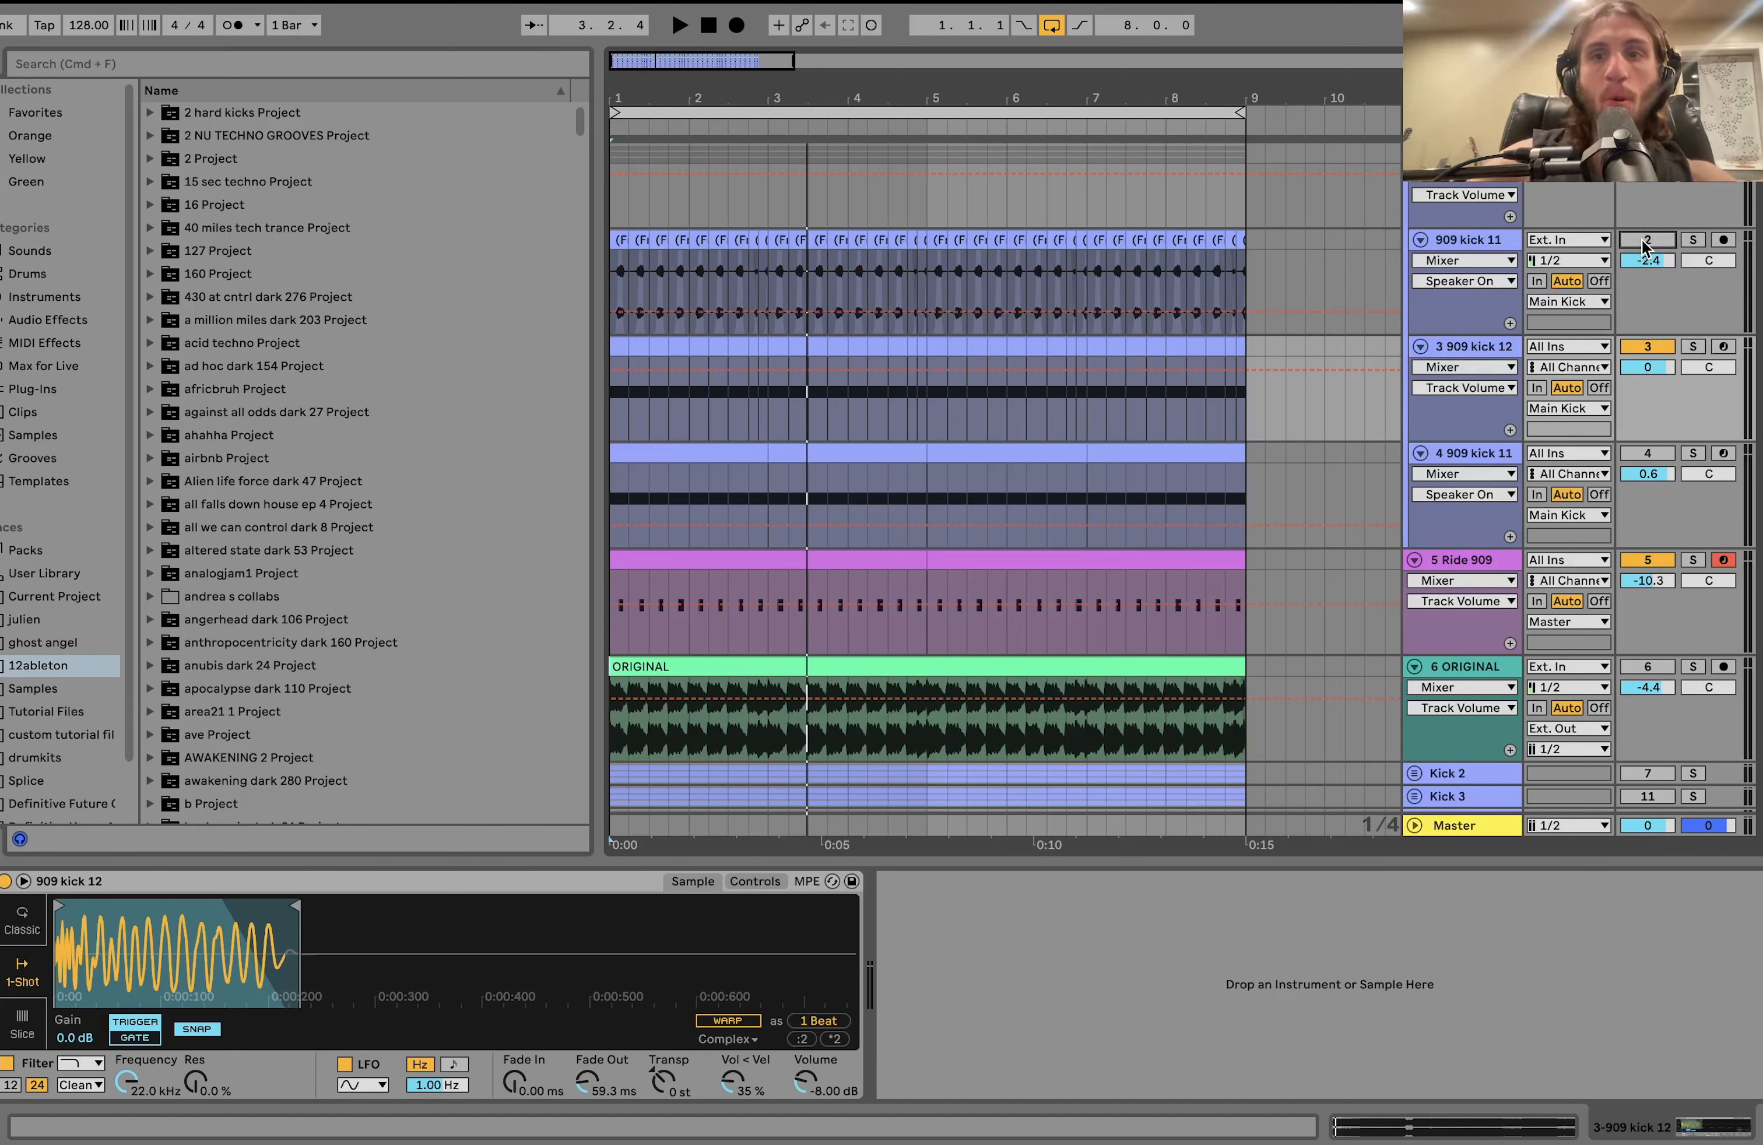
pyautogui.click(1460, 135)
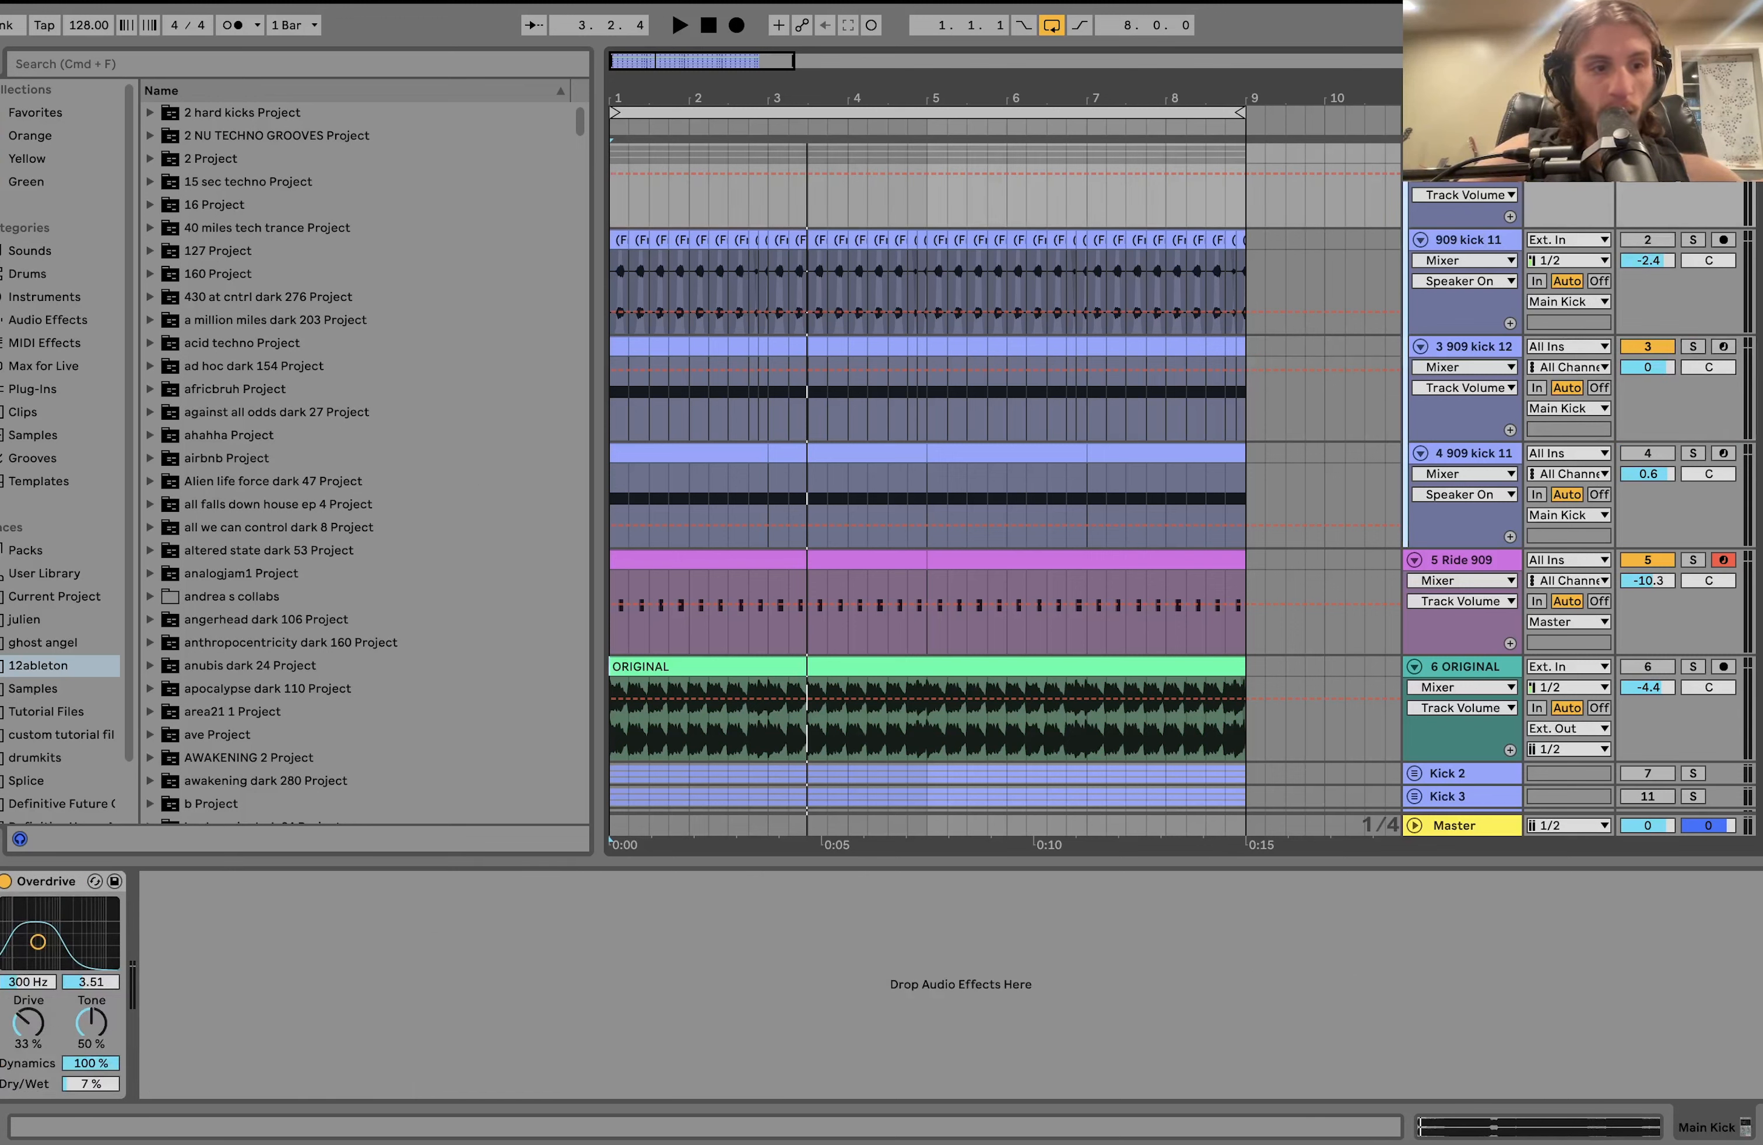
pyautogui.click(6, 881)
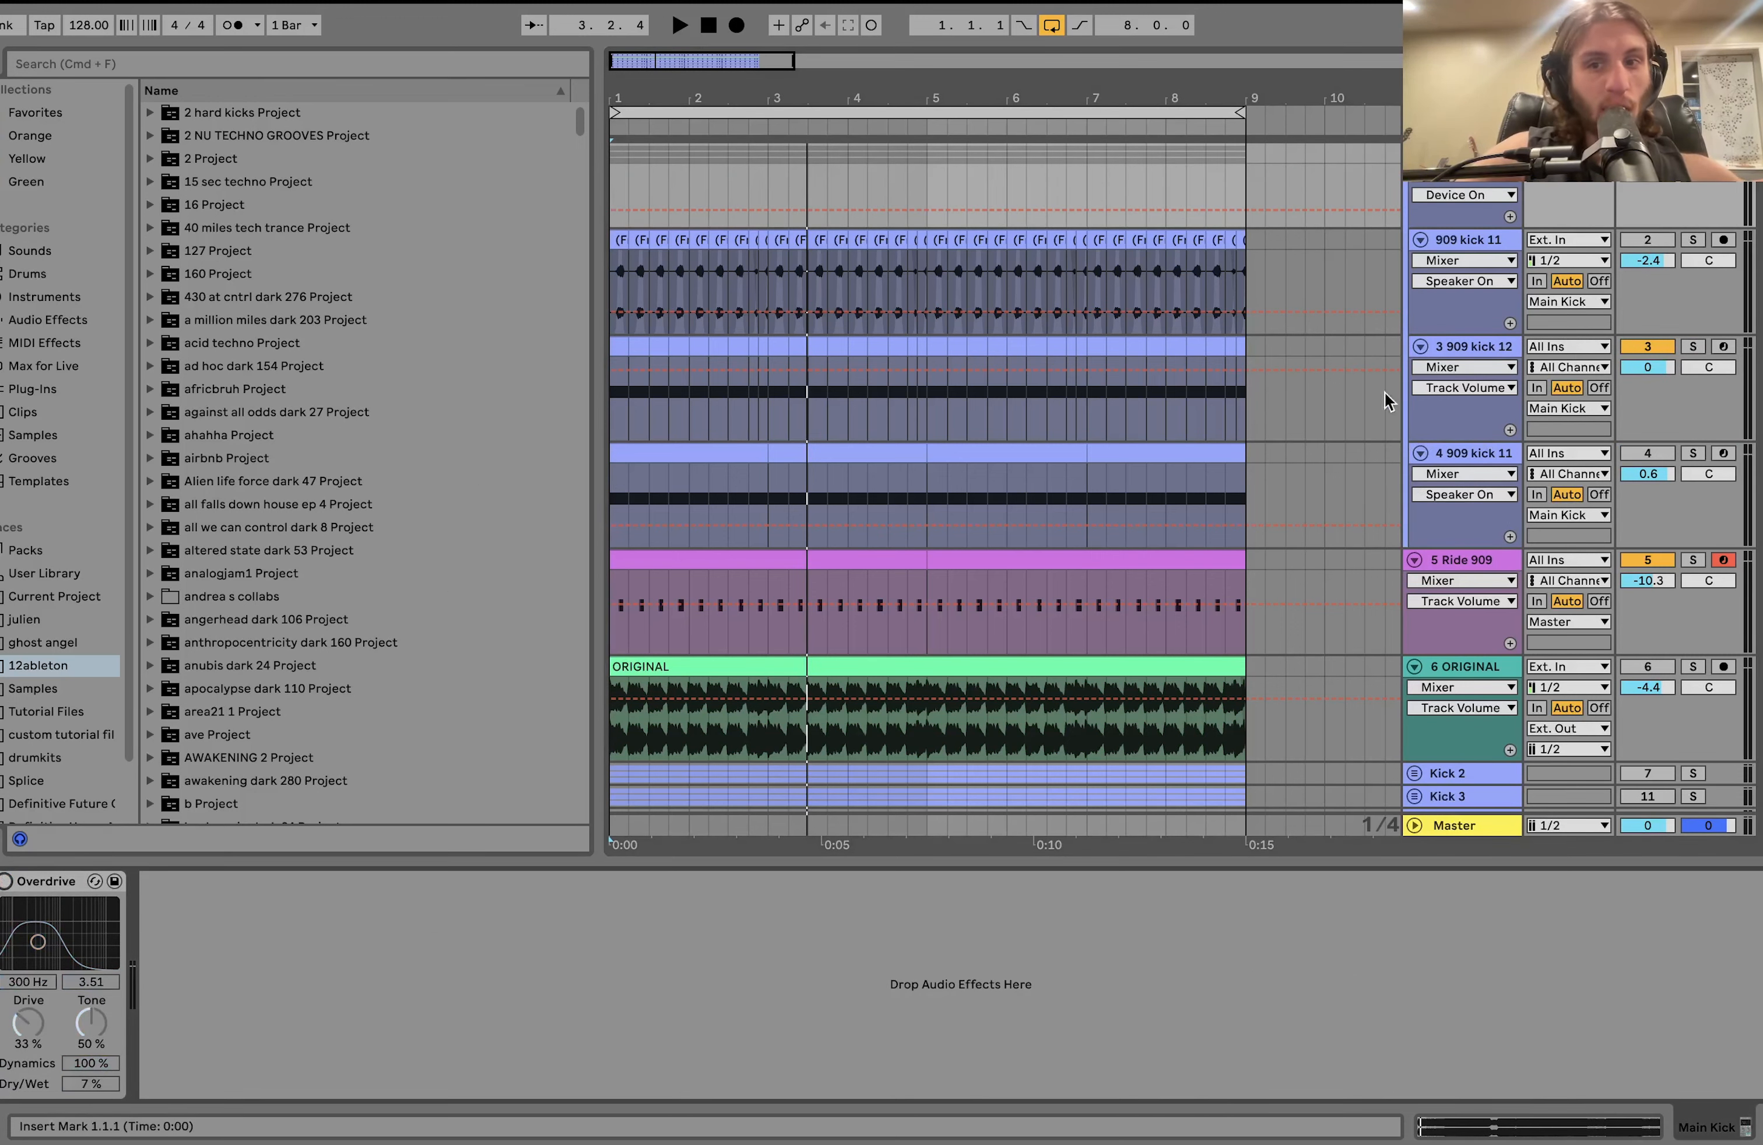
pyautogui.click(1648, 561)
# Play the loop and solo the 909 kick 12 track to hear the raw kick on its own.
pyautogui.click(1480, 344)
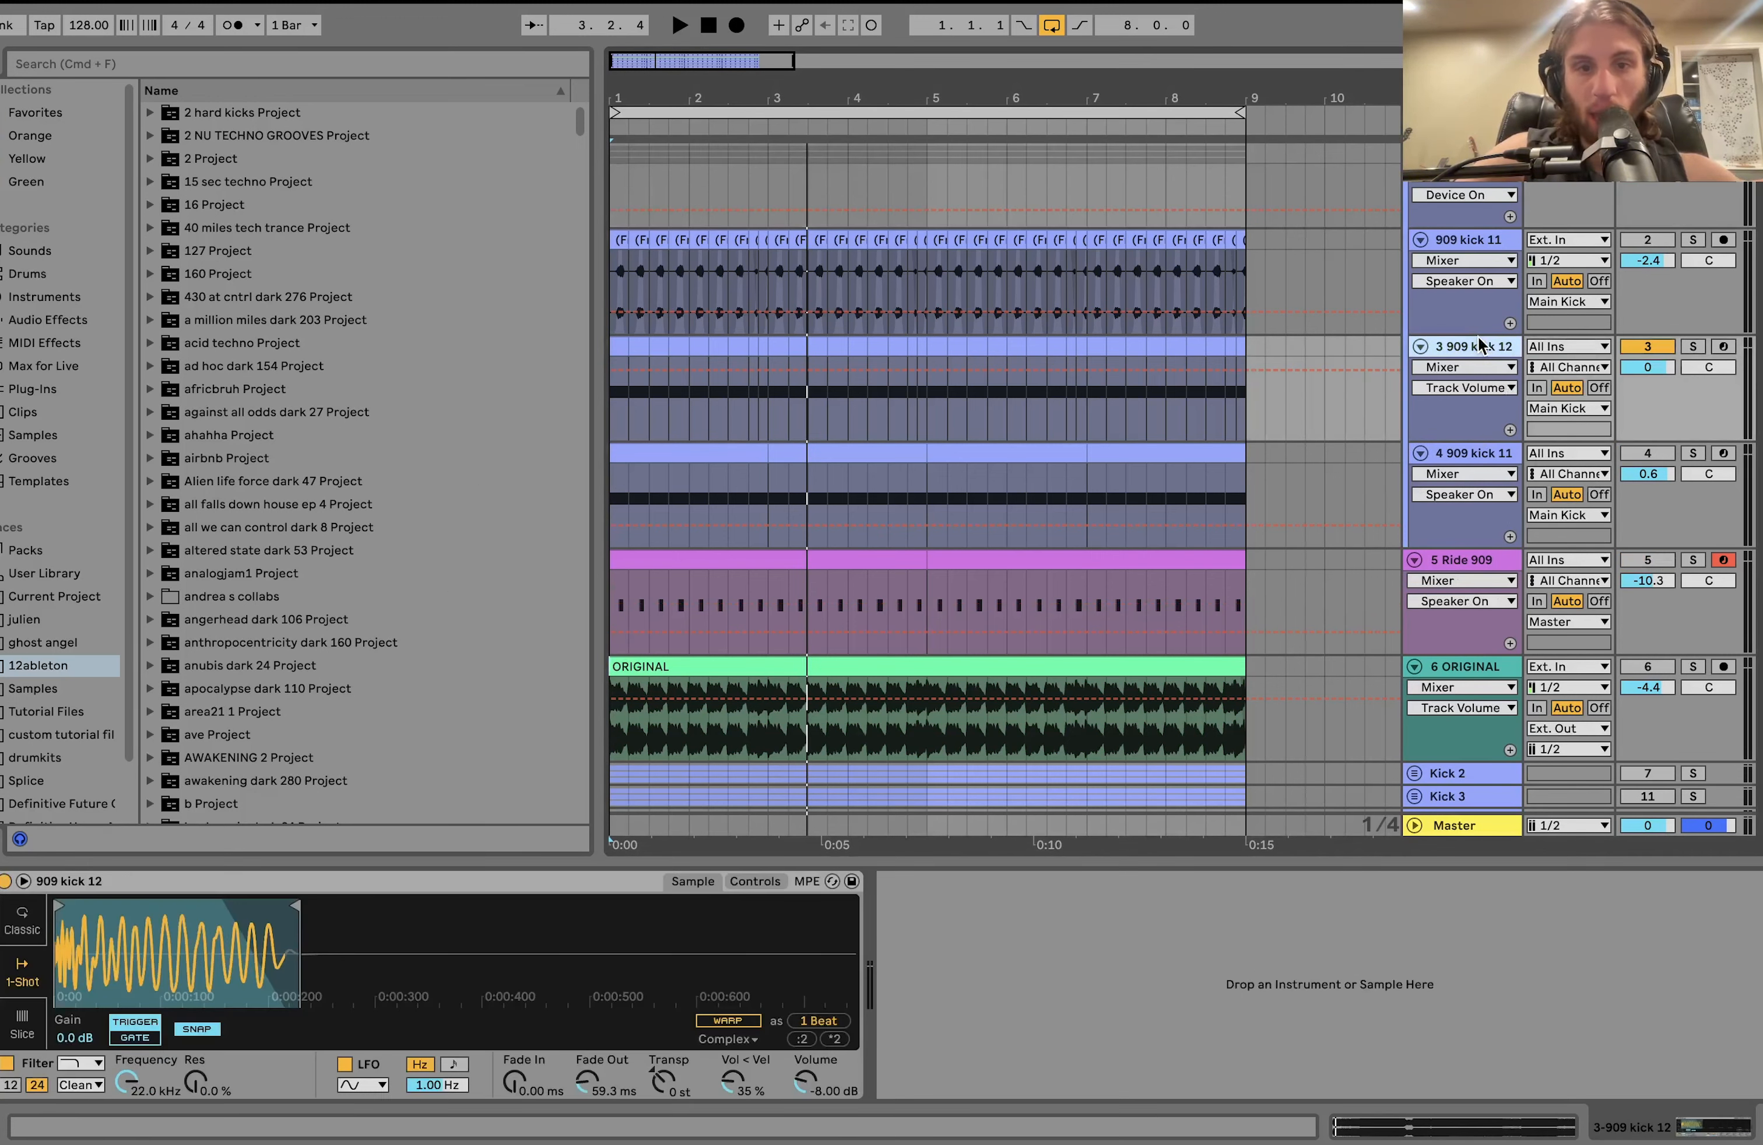
pyautogui.press('space')
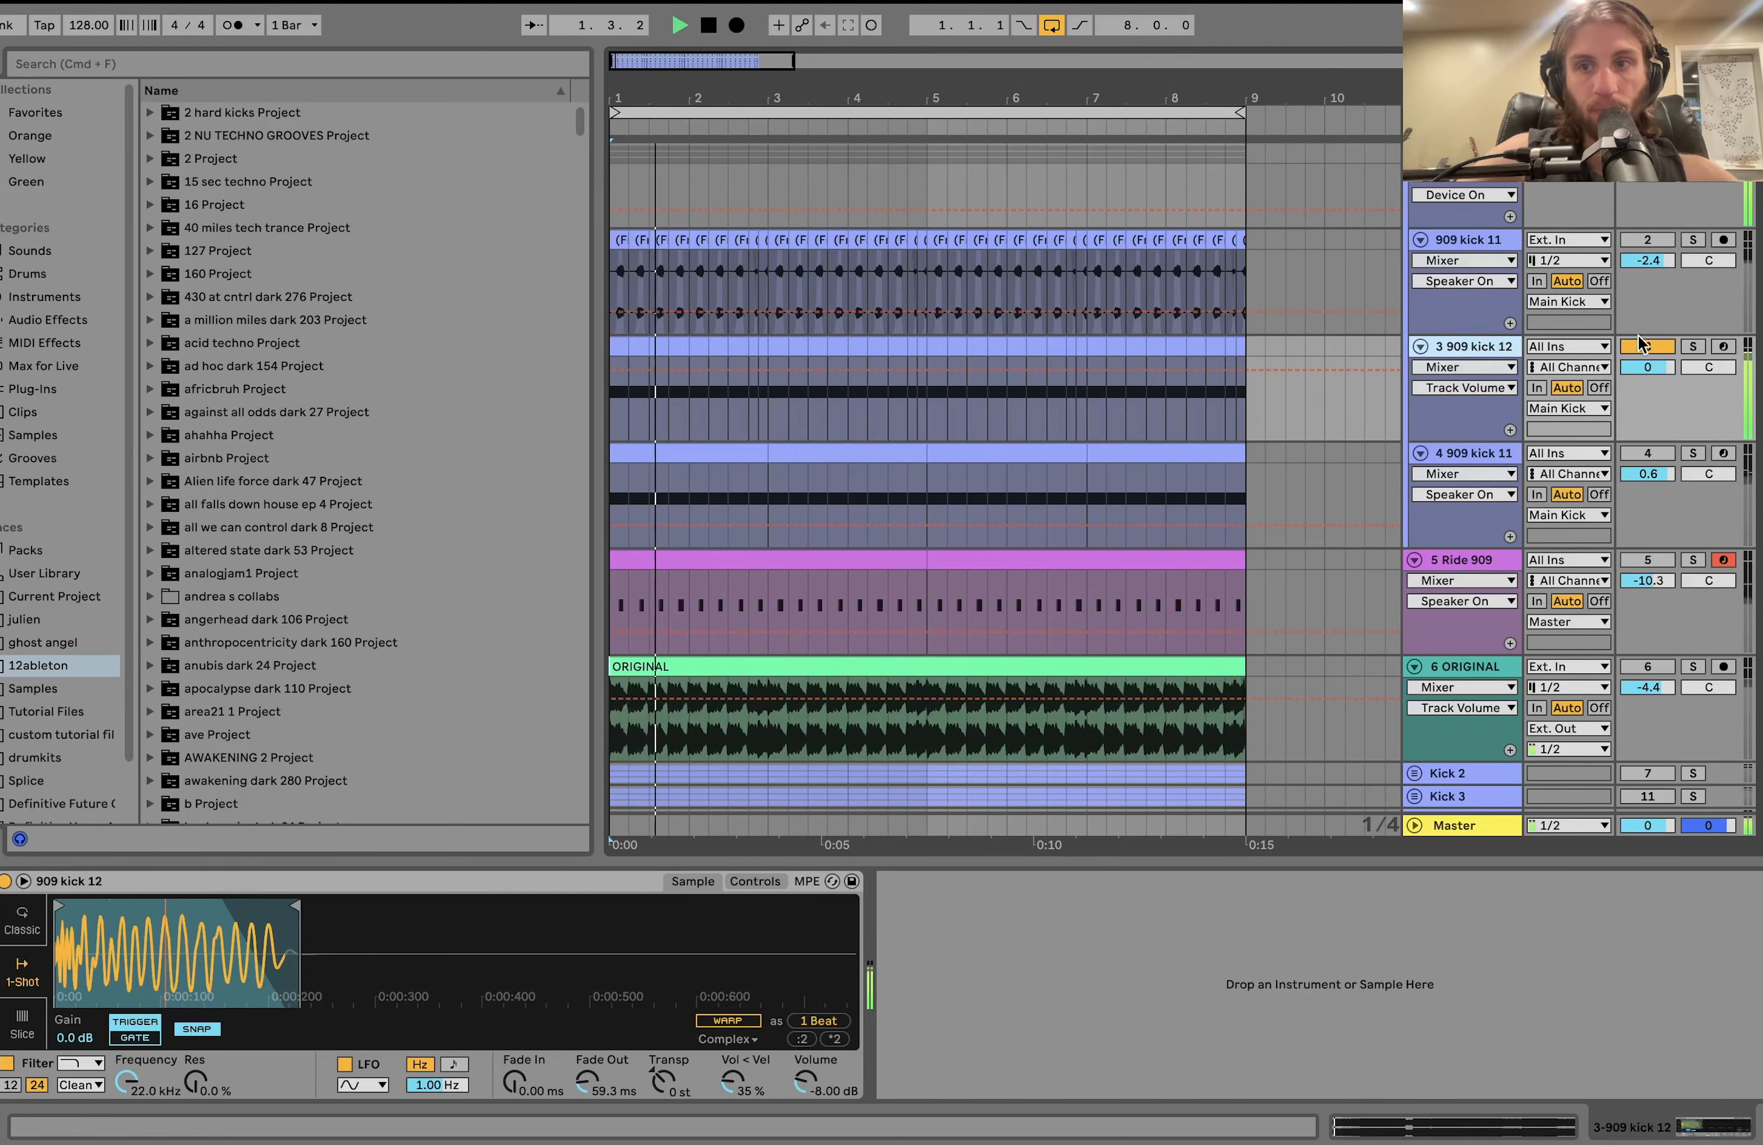
pyautogui.click(1694, 346)
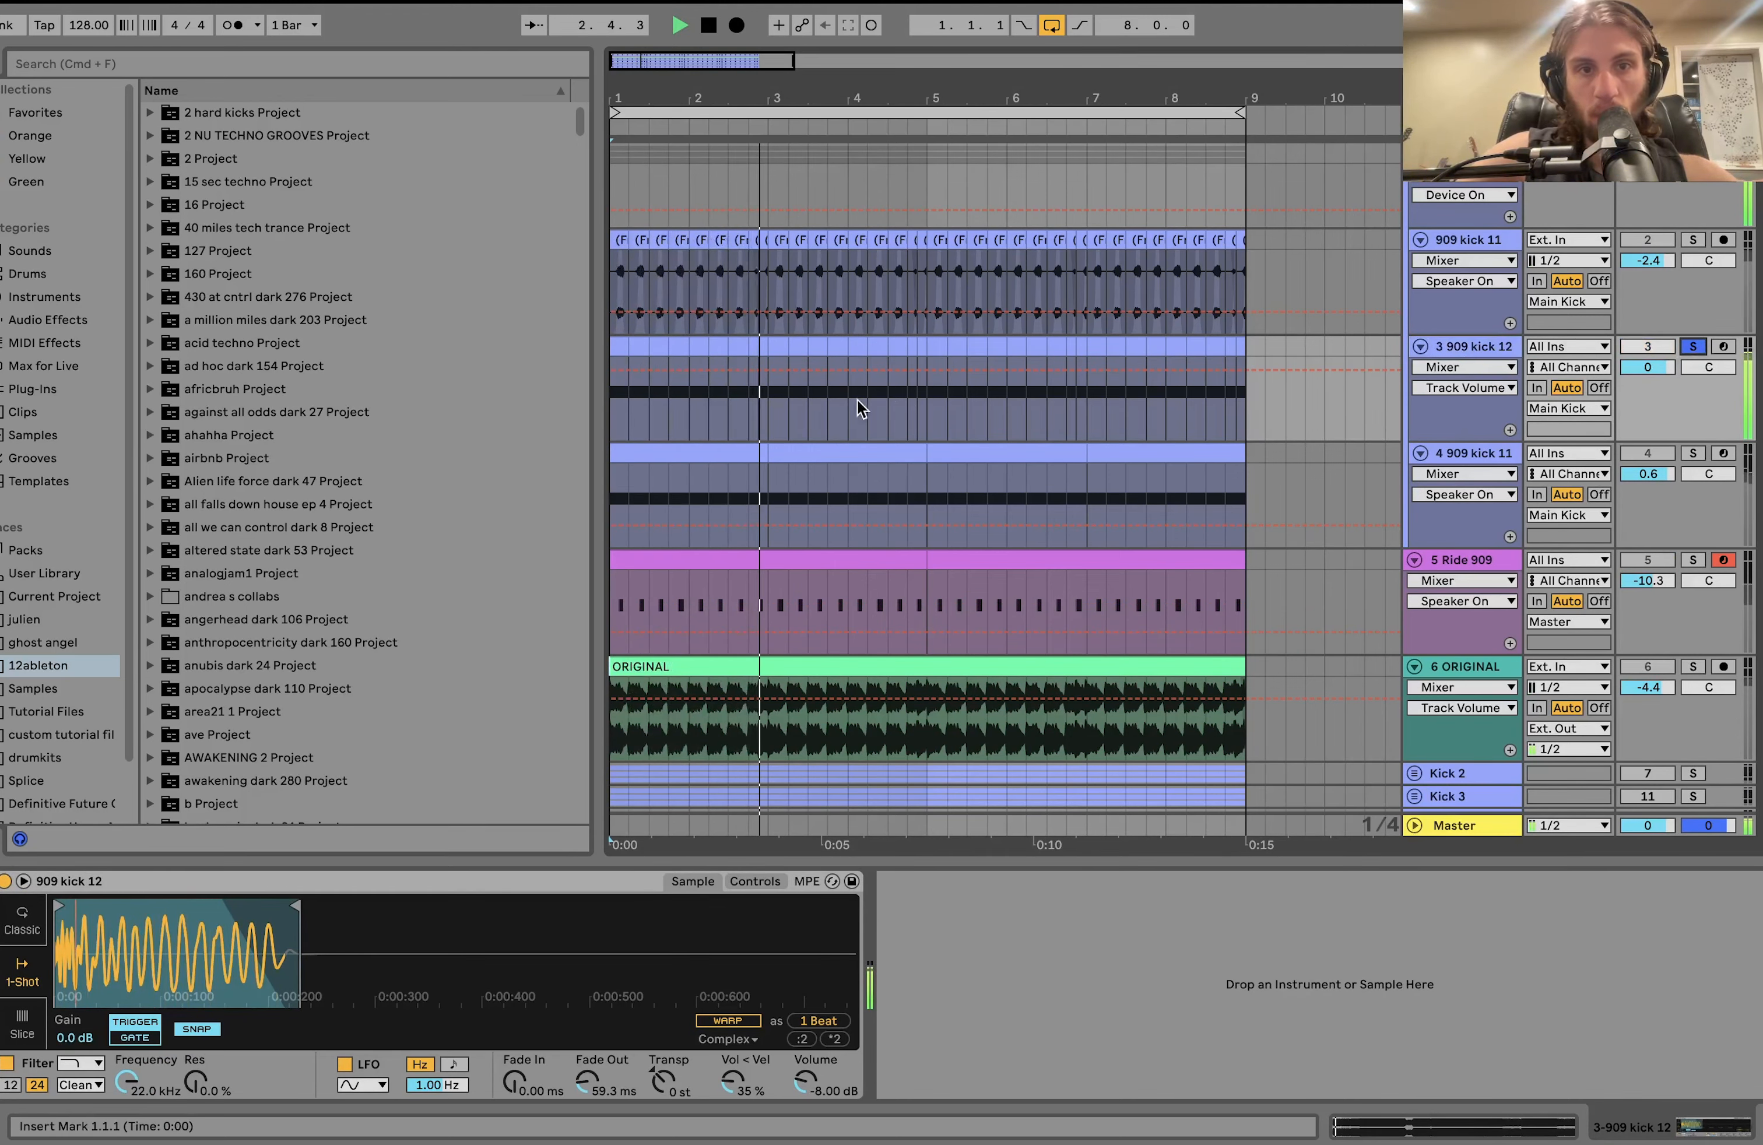
pyautogui.press('space')
# Examine the 909 kick 12 pattern in the arrangement and play its opening beats twice with the track still soloed.
pyautogui.scroll(5, 852, 411)
pyautogui.scroll(-2, 847, 407)
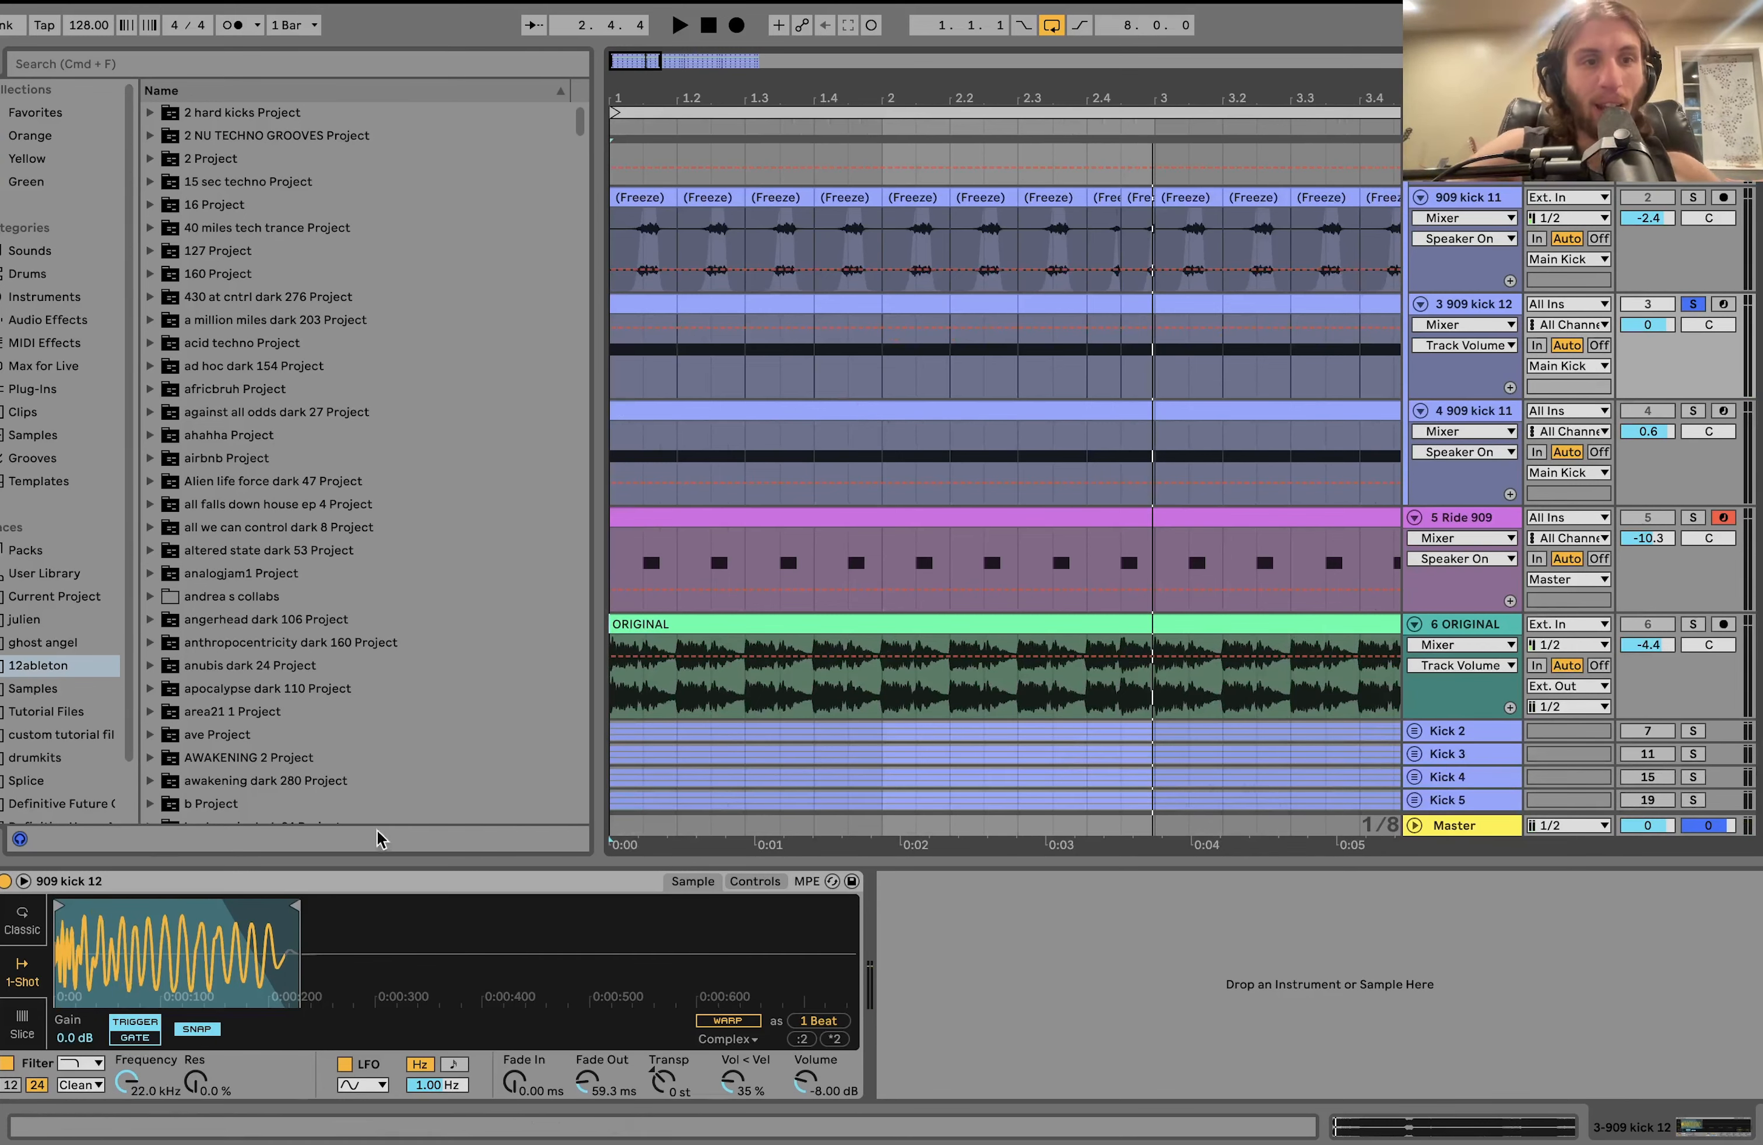
pyautogui.scroll(-4, 1239, 231)
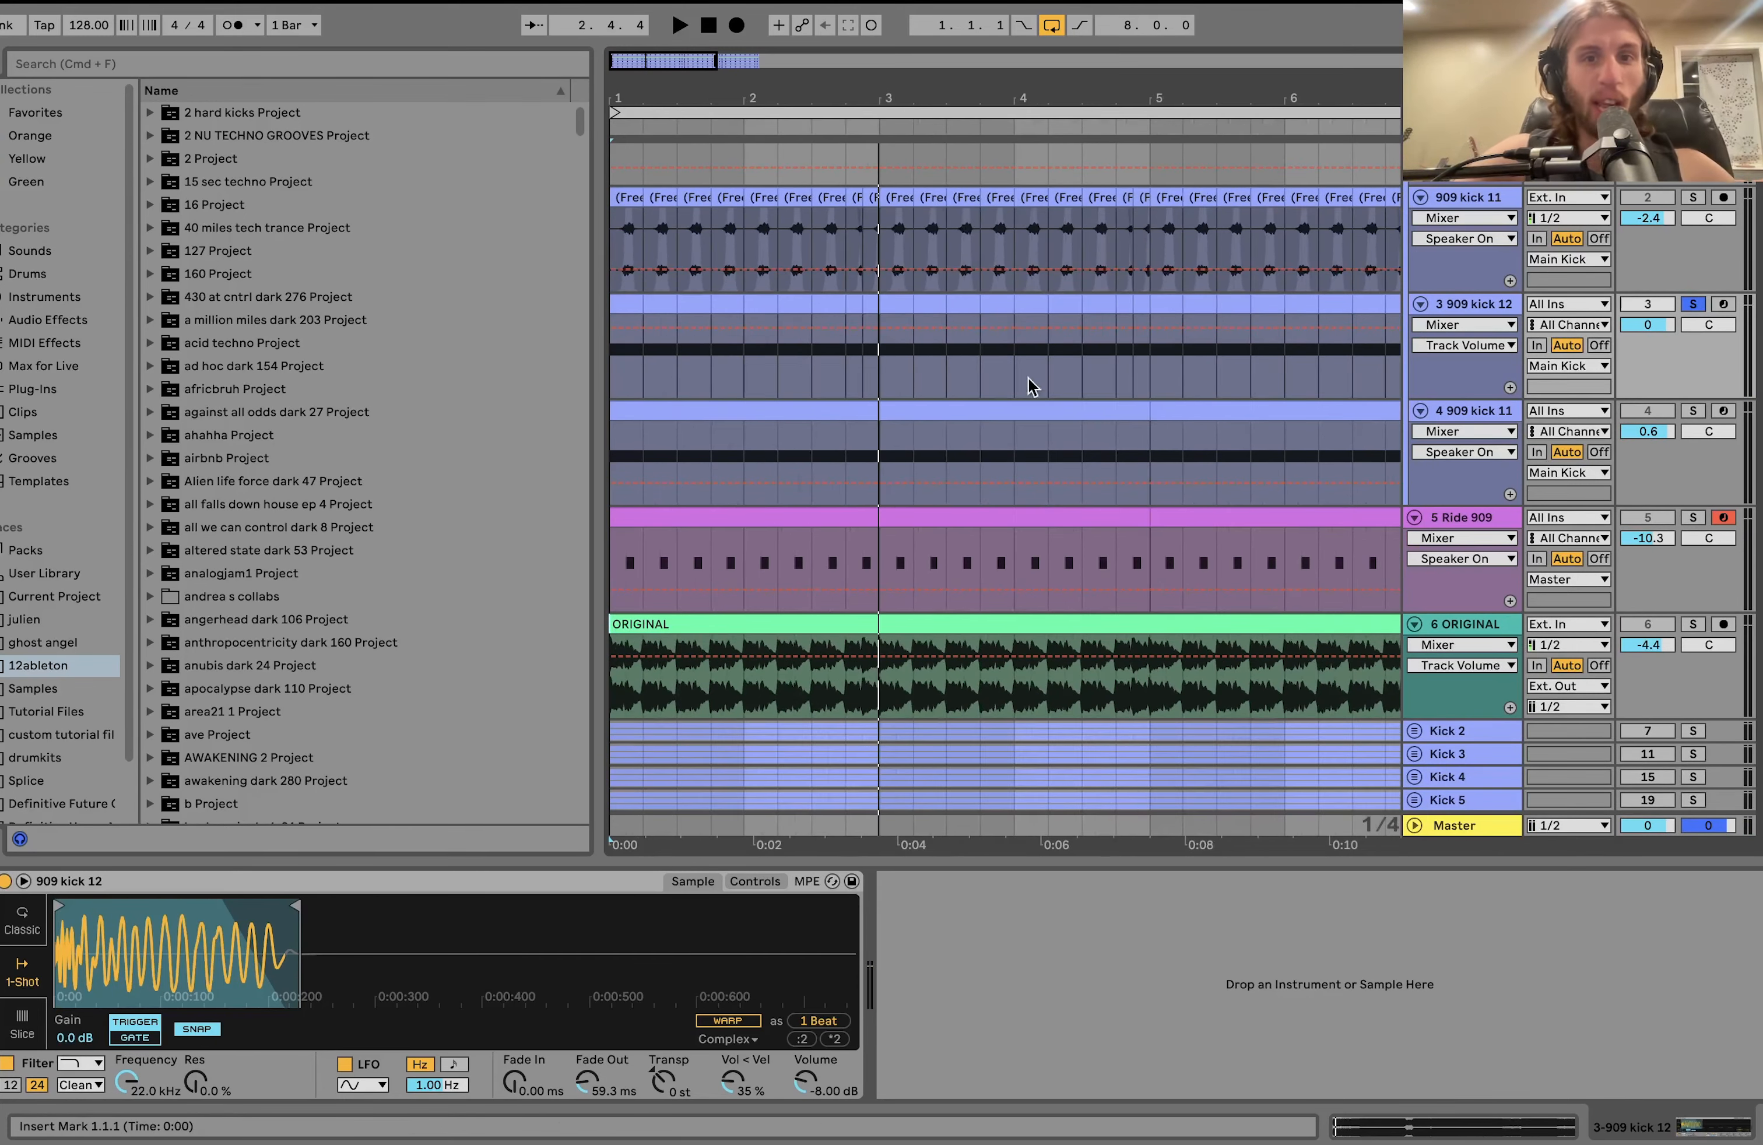
pyautogui.scroll(-4, 959, 446)
pyautogui.scroll(2, 760, 397)
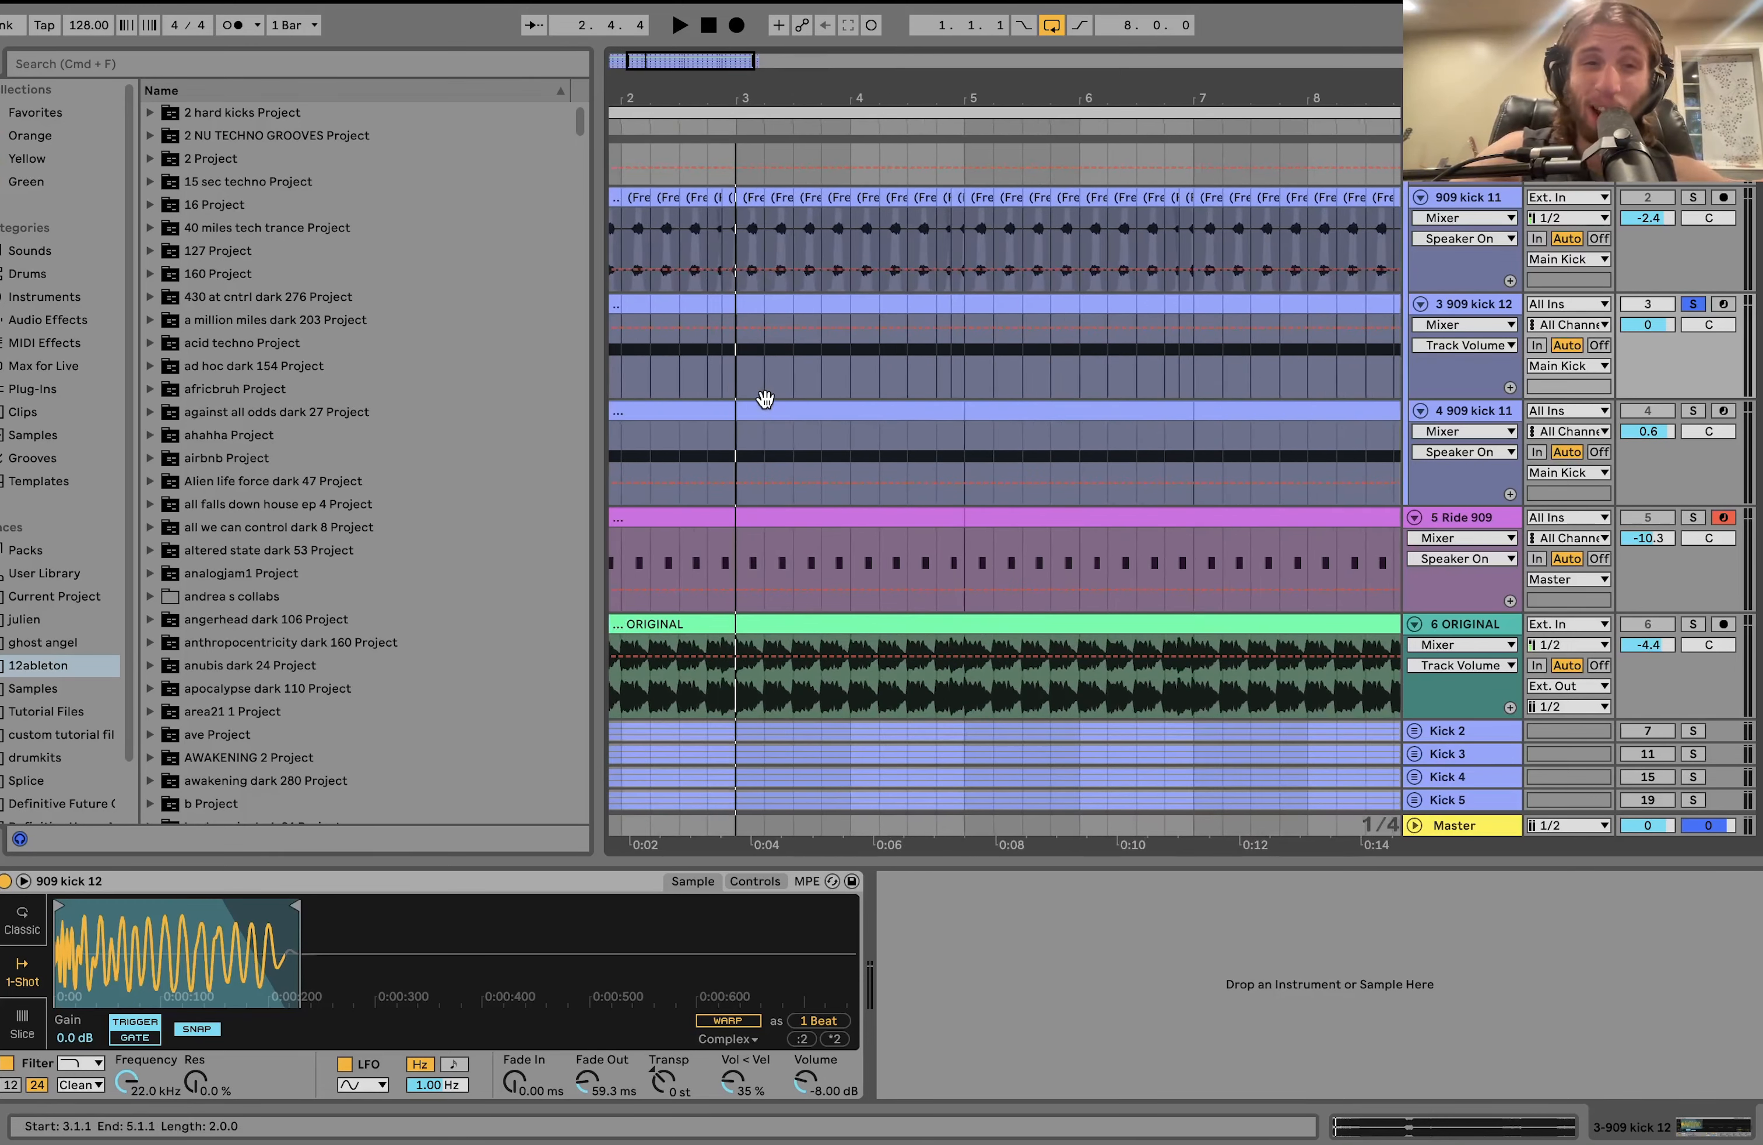
pyautogui.scroll(-1, 760, 398)
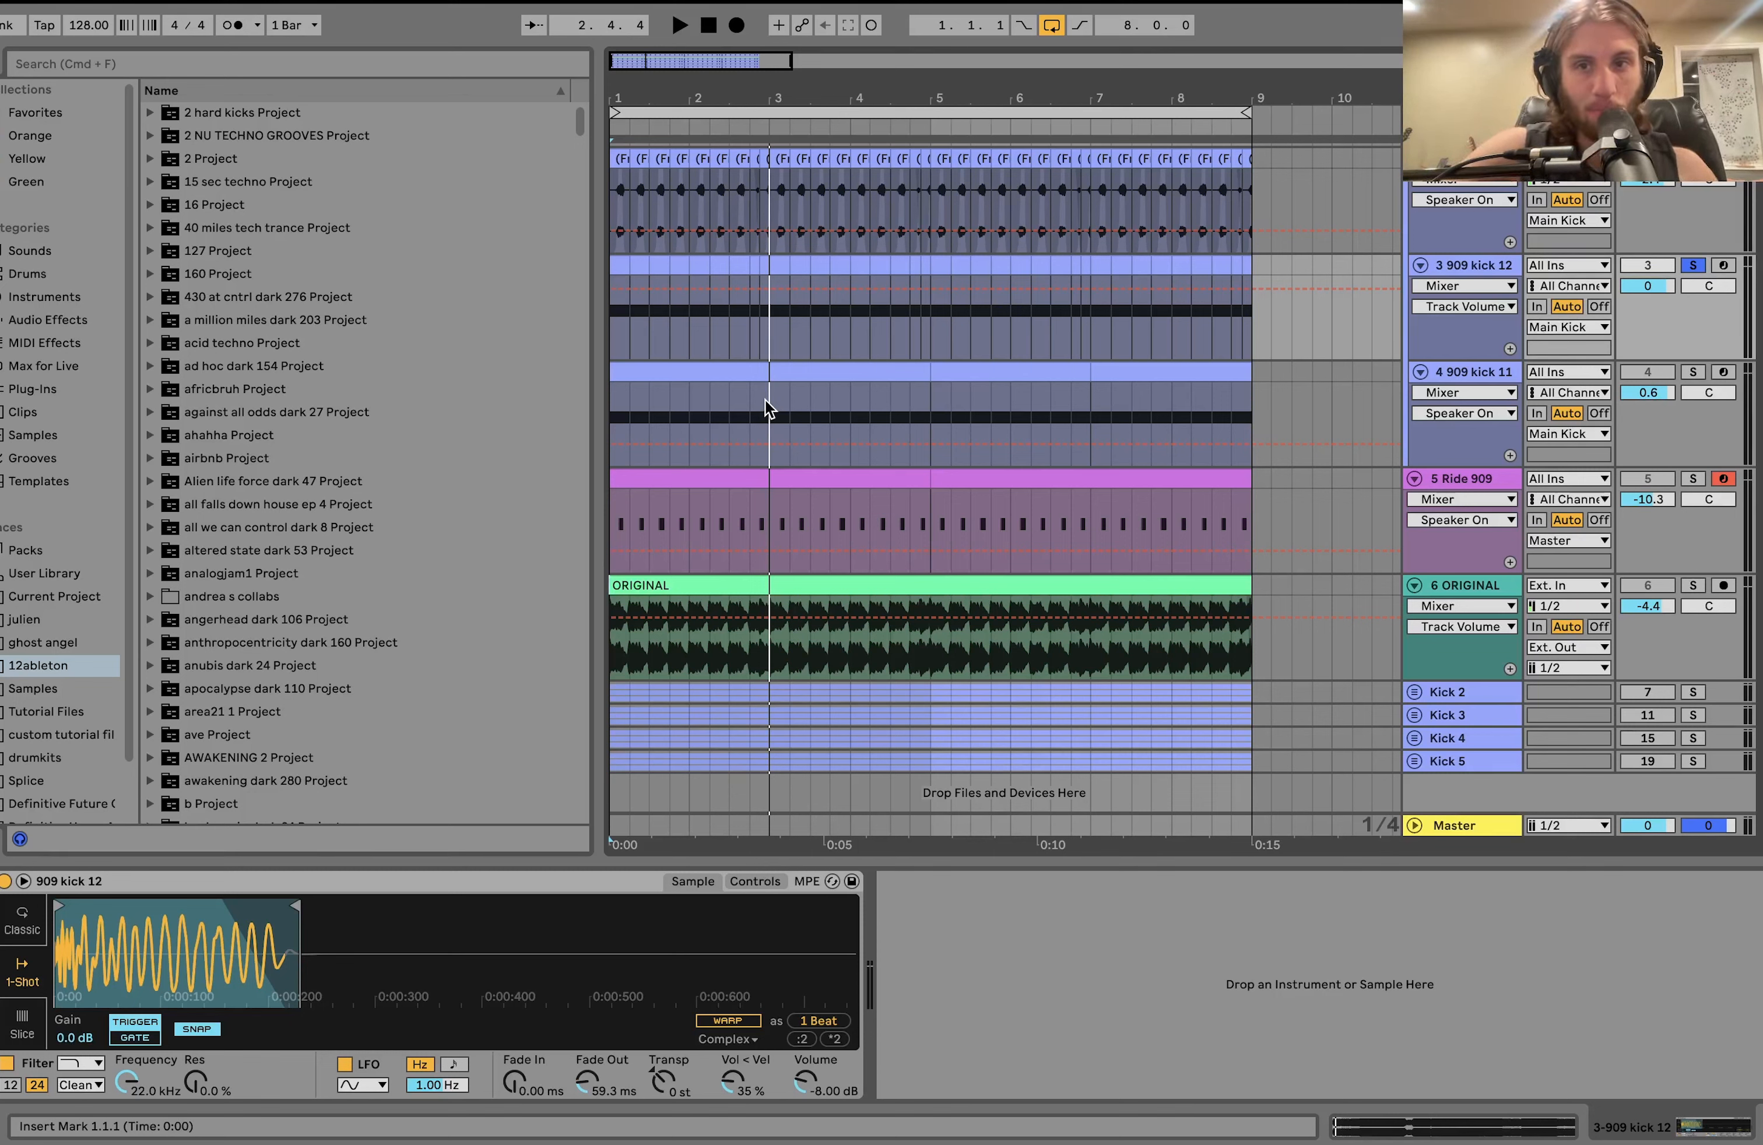
pyautogui.press('space')
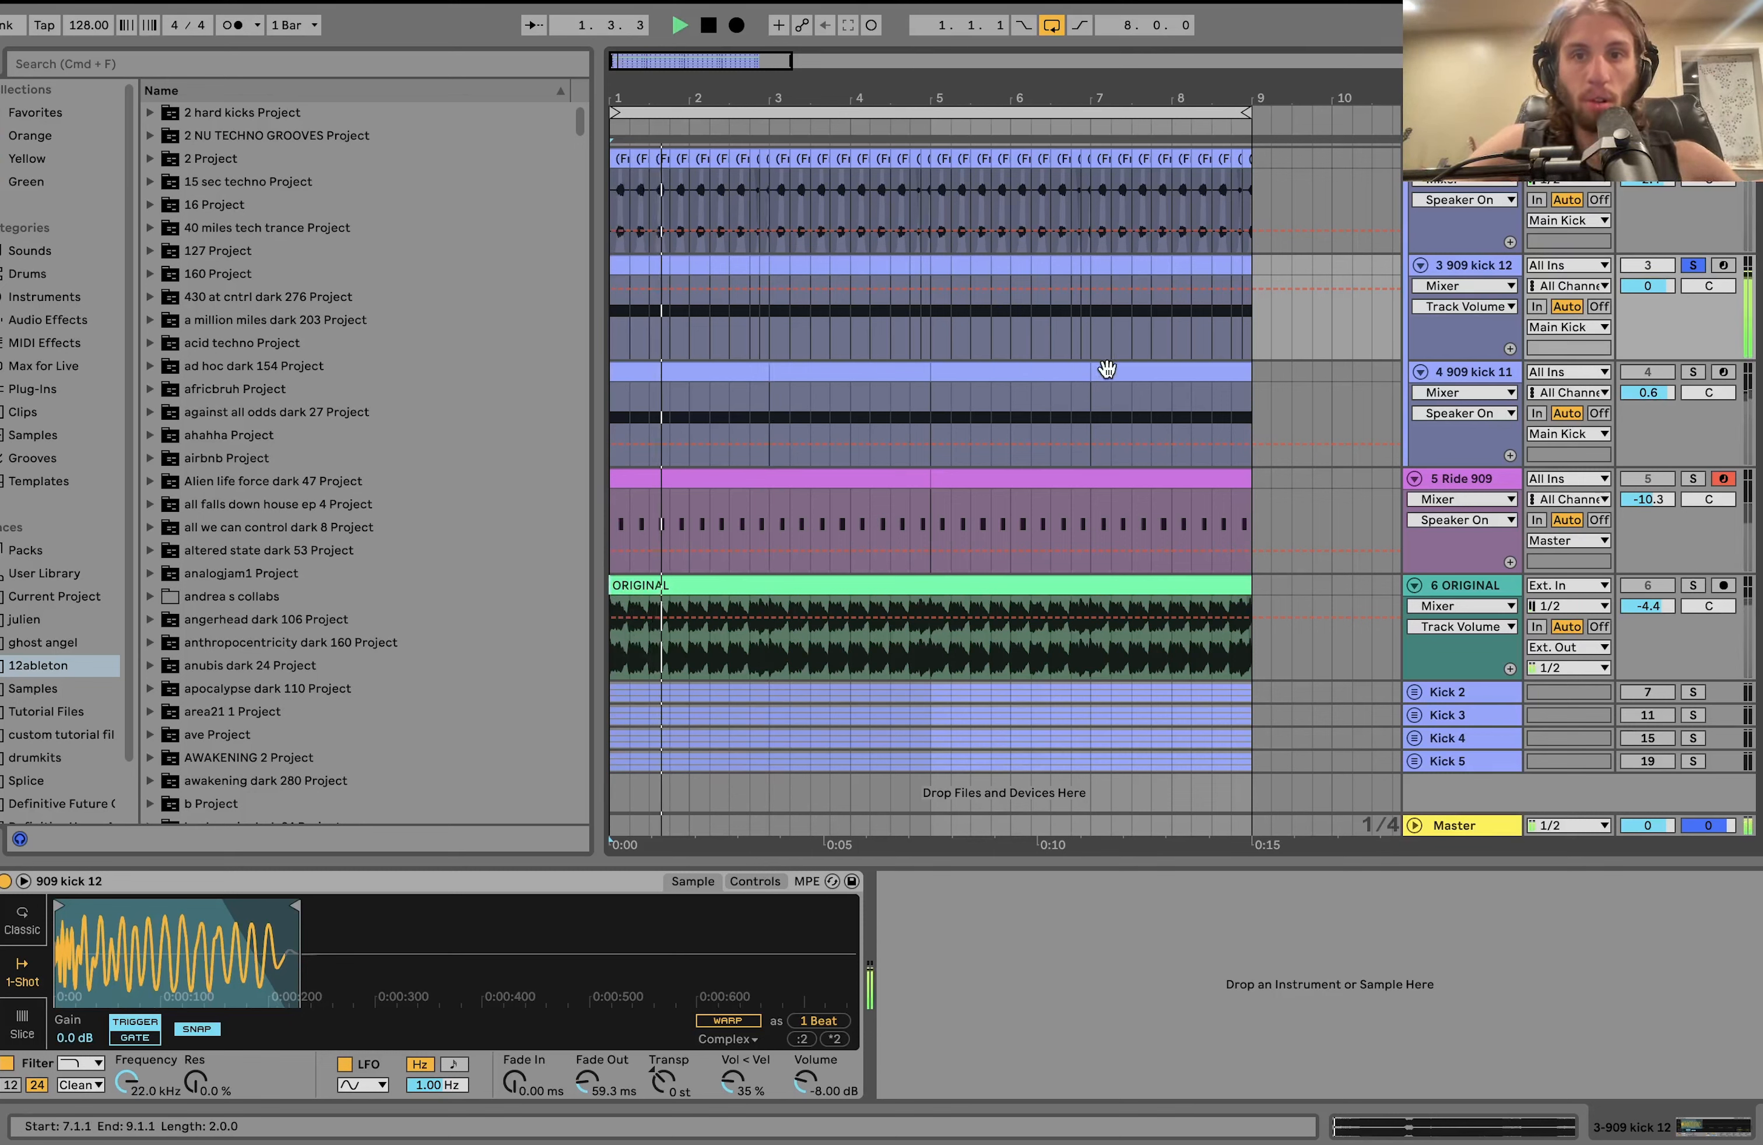
pyautogui.press('space')
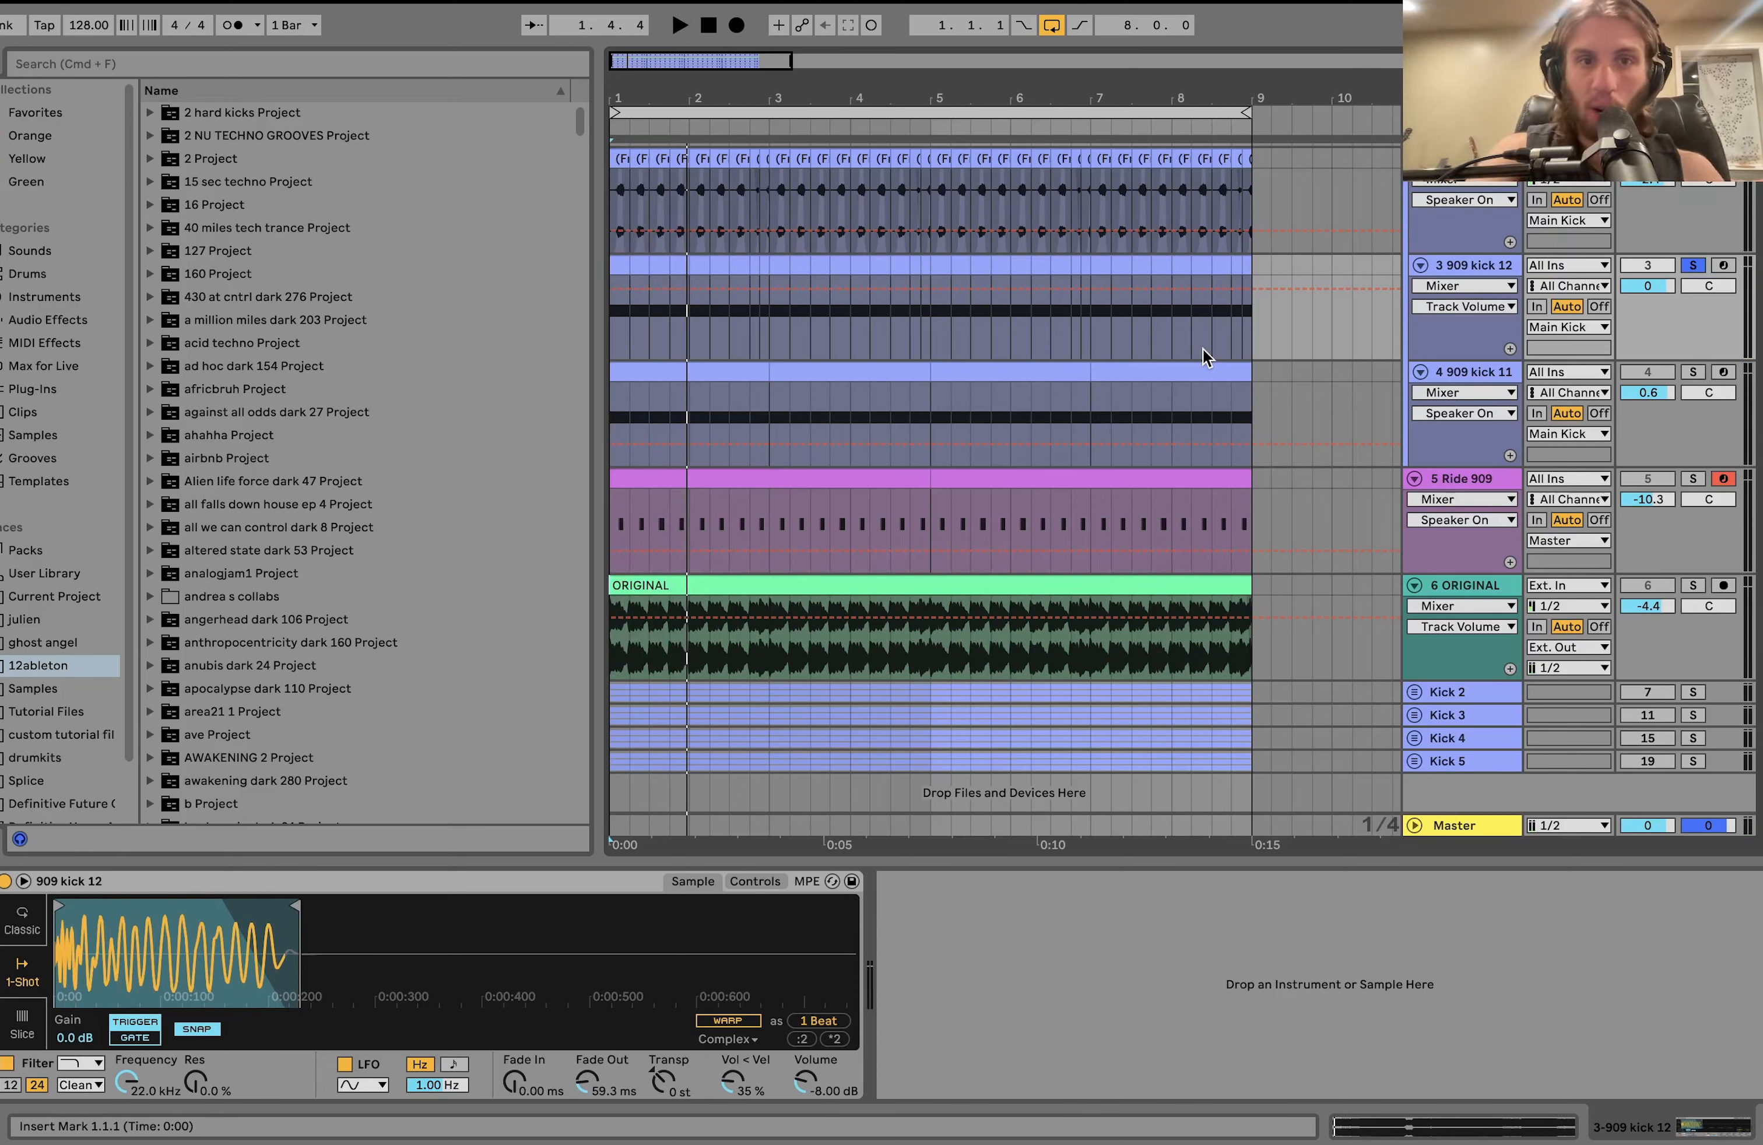
pyautogui.press('space')
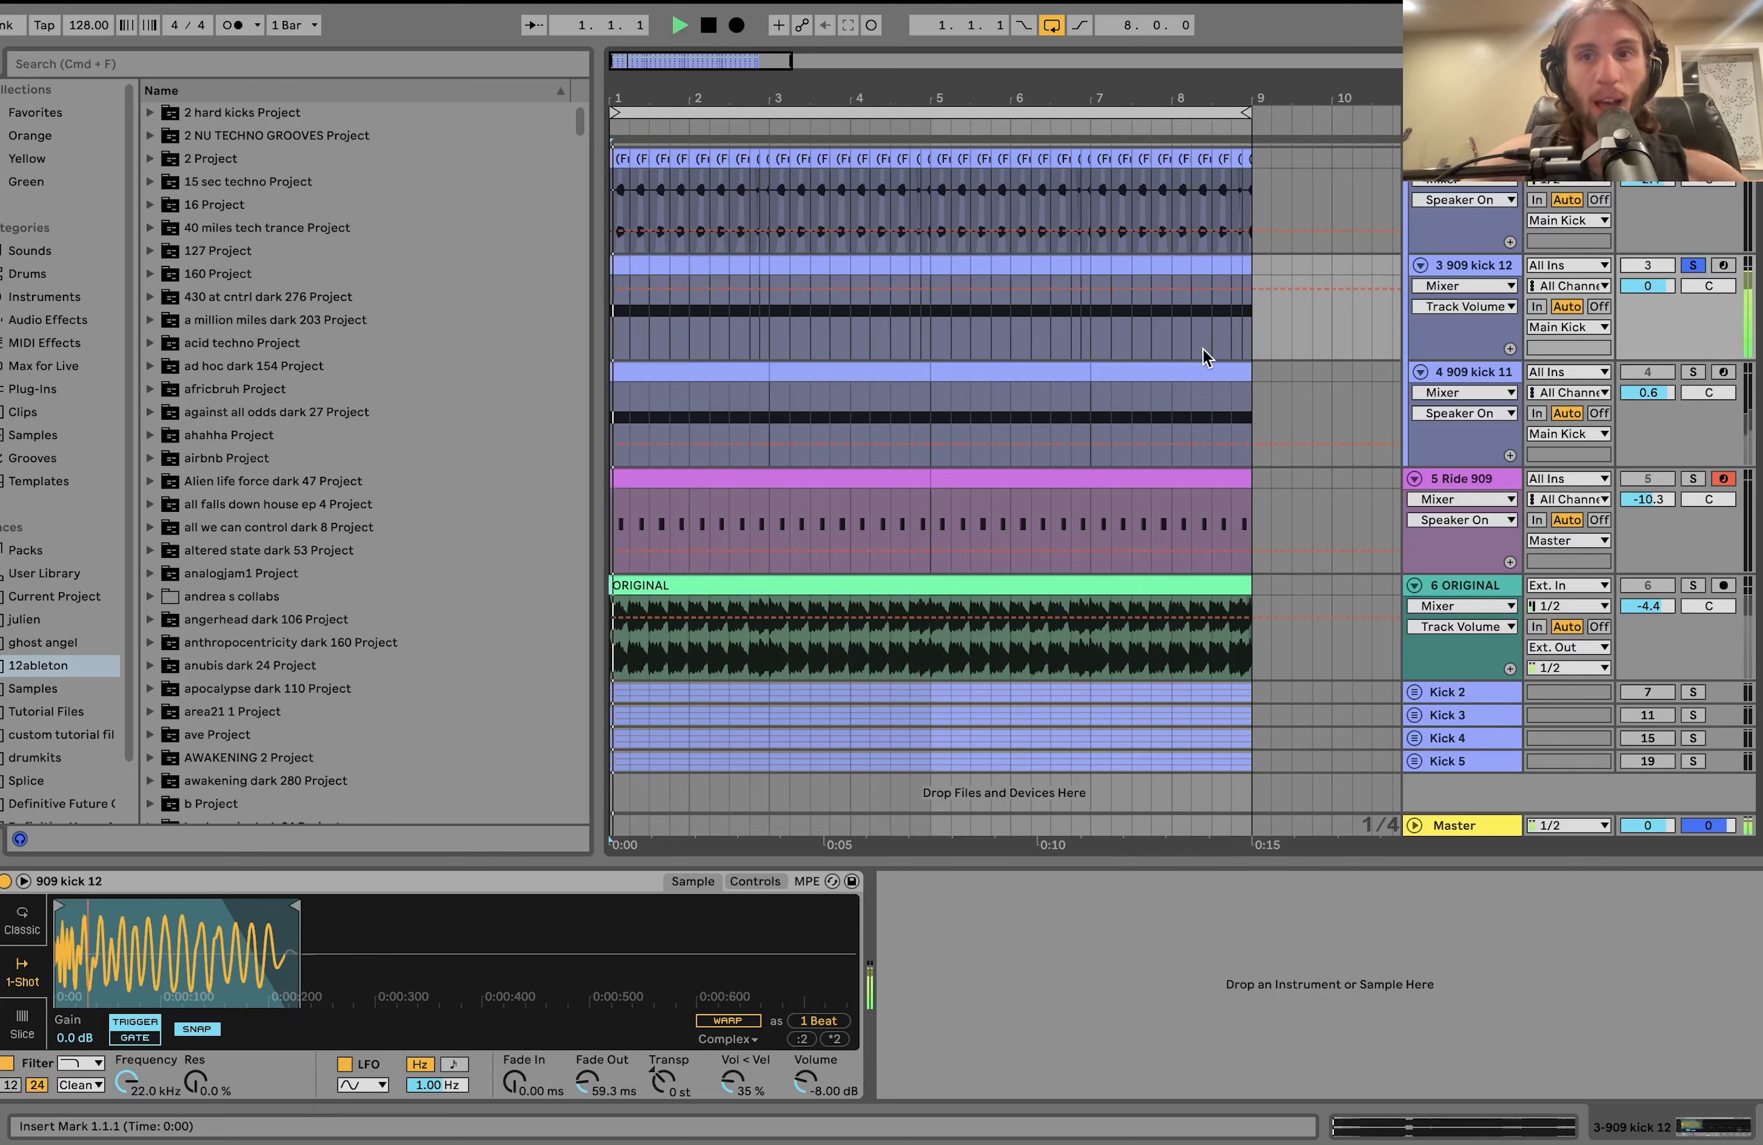
pyautogui.press('space')
# Solo the ORIGINAL reference track, open its clip waveform and play the first bar, then return to the track's device view.
pyautogui.click(1693, 585)
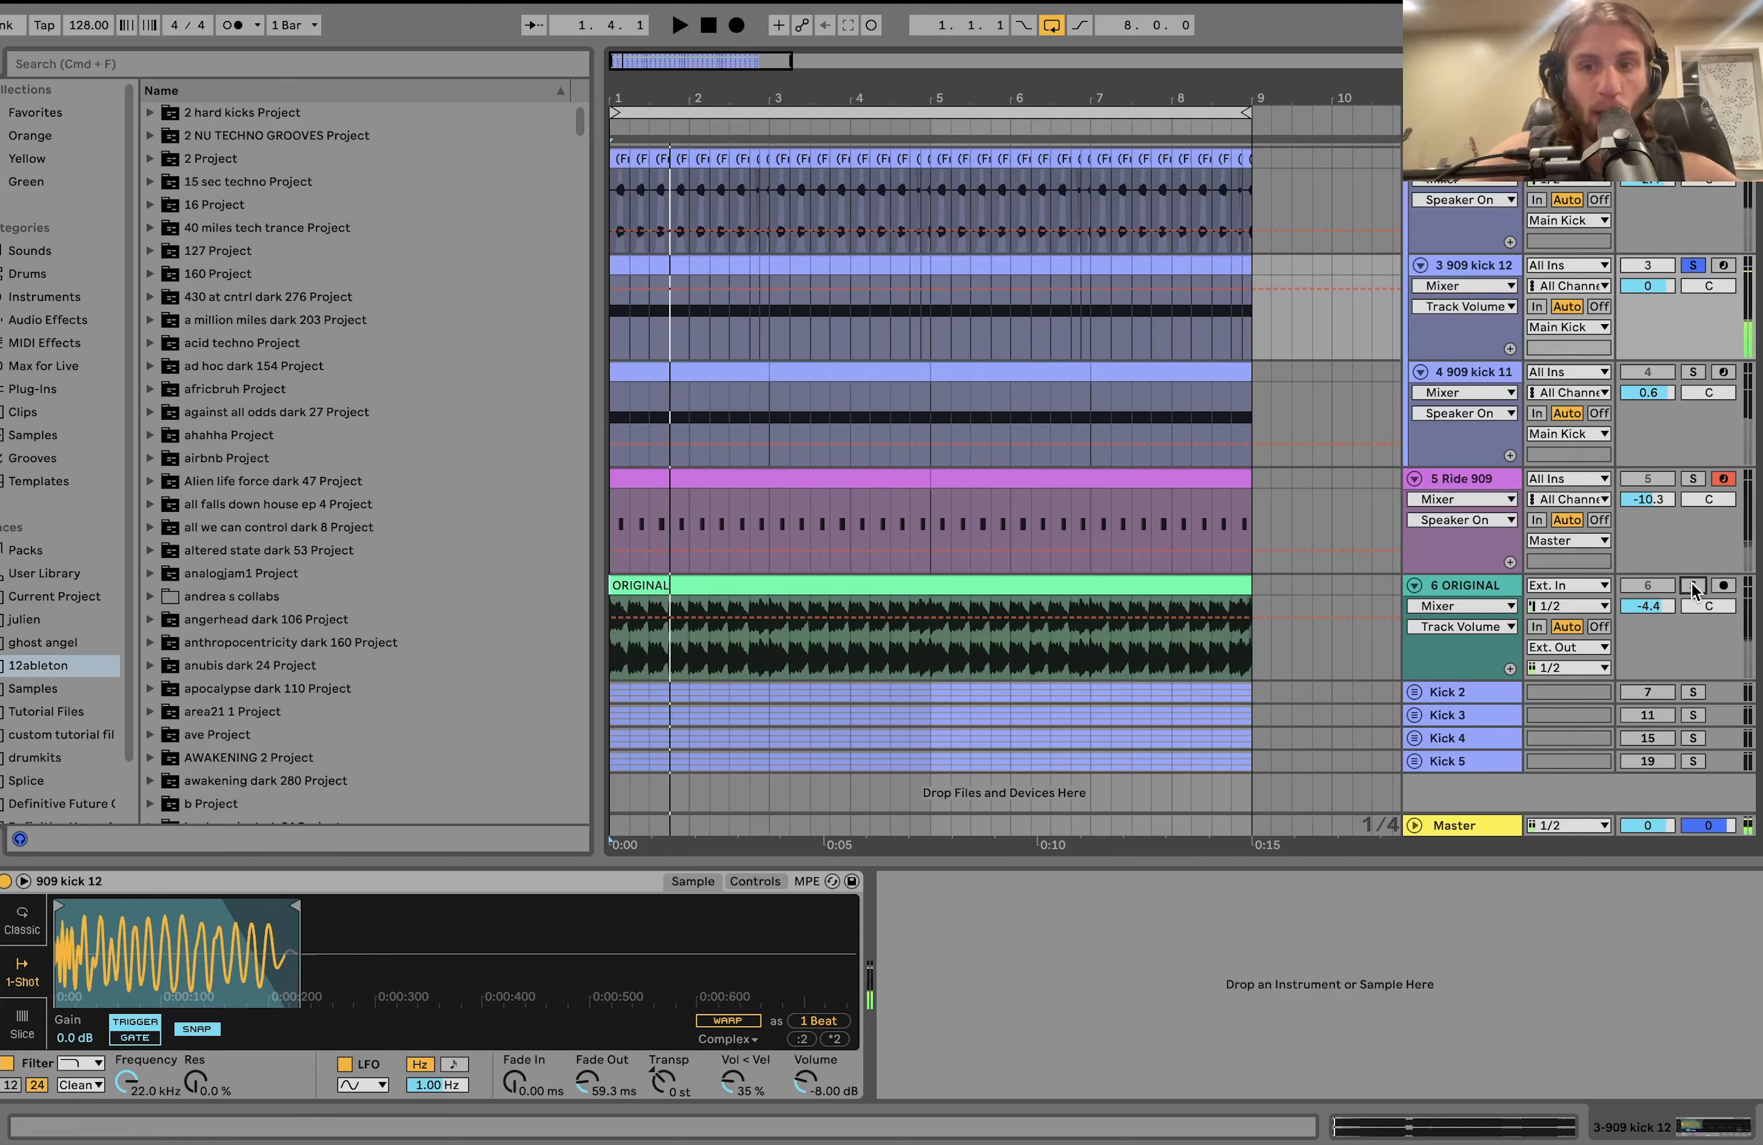
pyautogui.click(1468, 588)
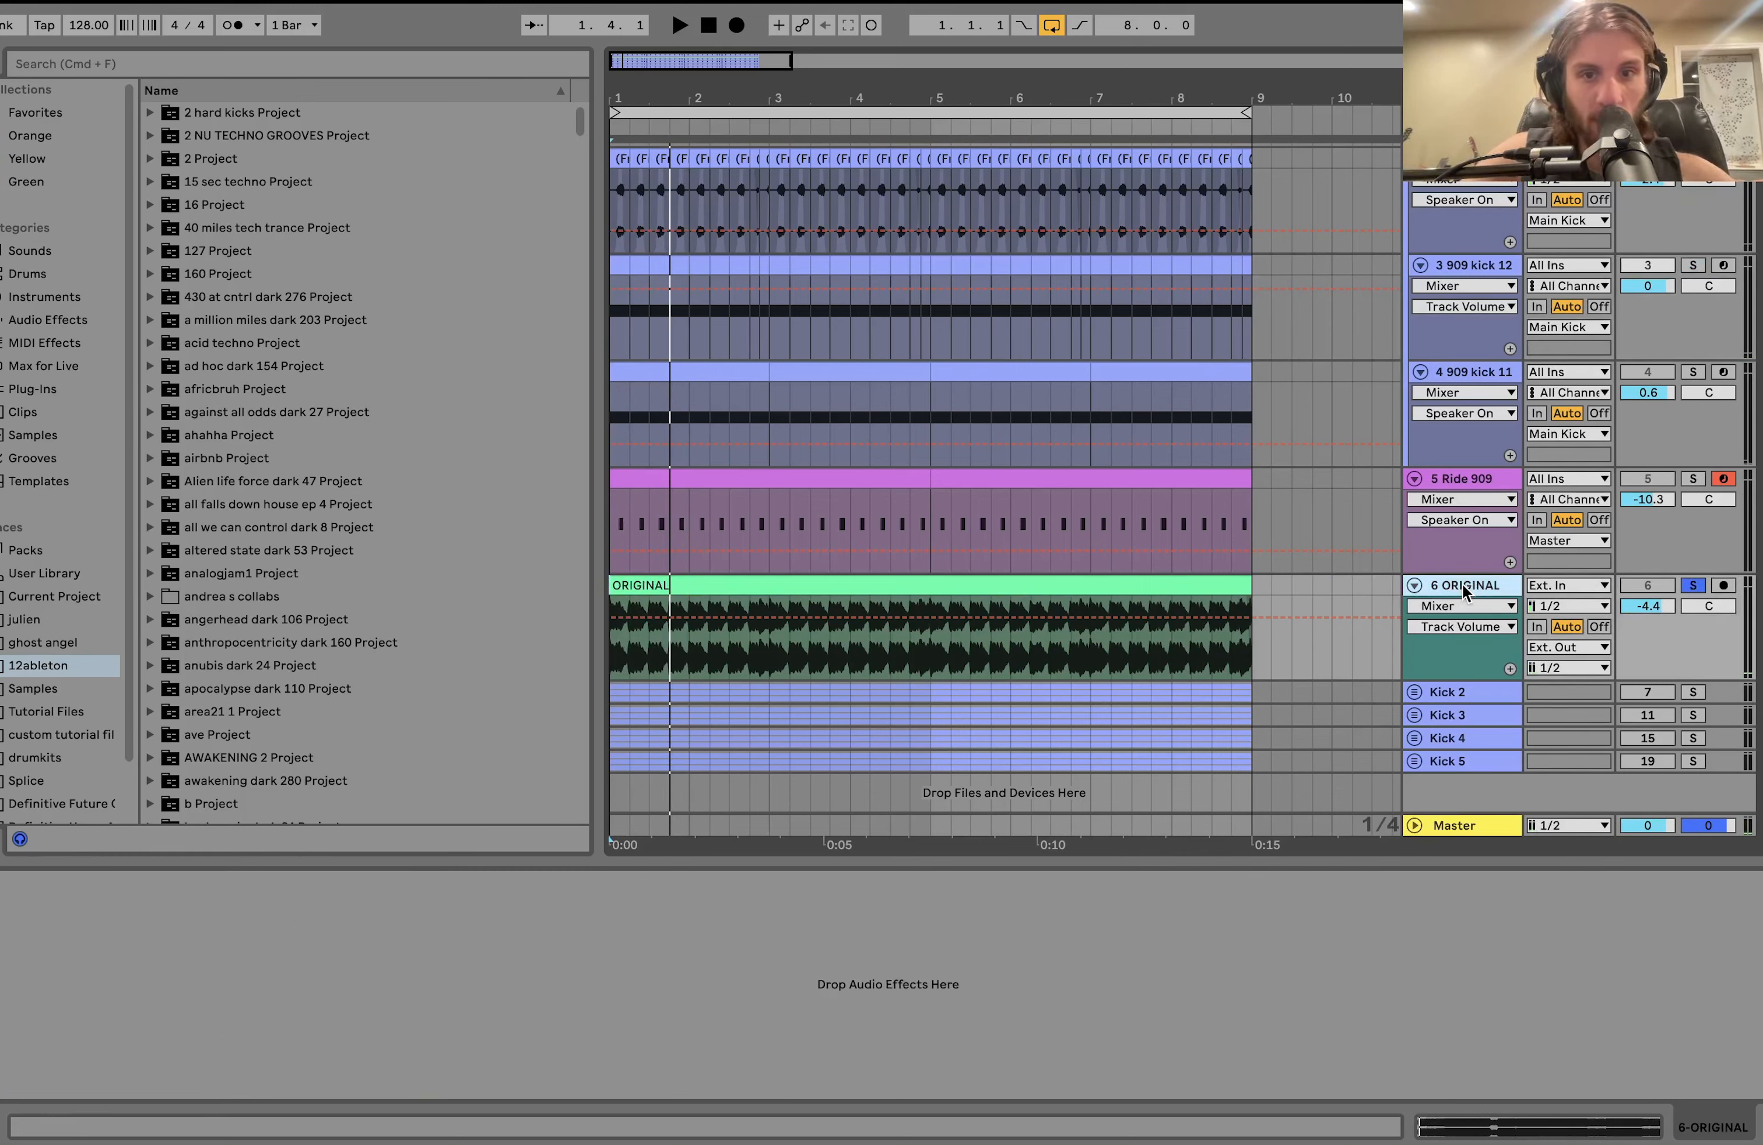
pyautogui.click(1016, 568)
pyautogui.doubleClick(1017, 580)
pyautogui.press('space')
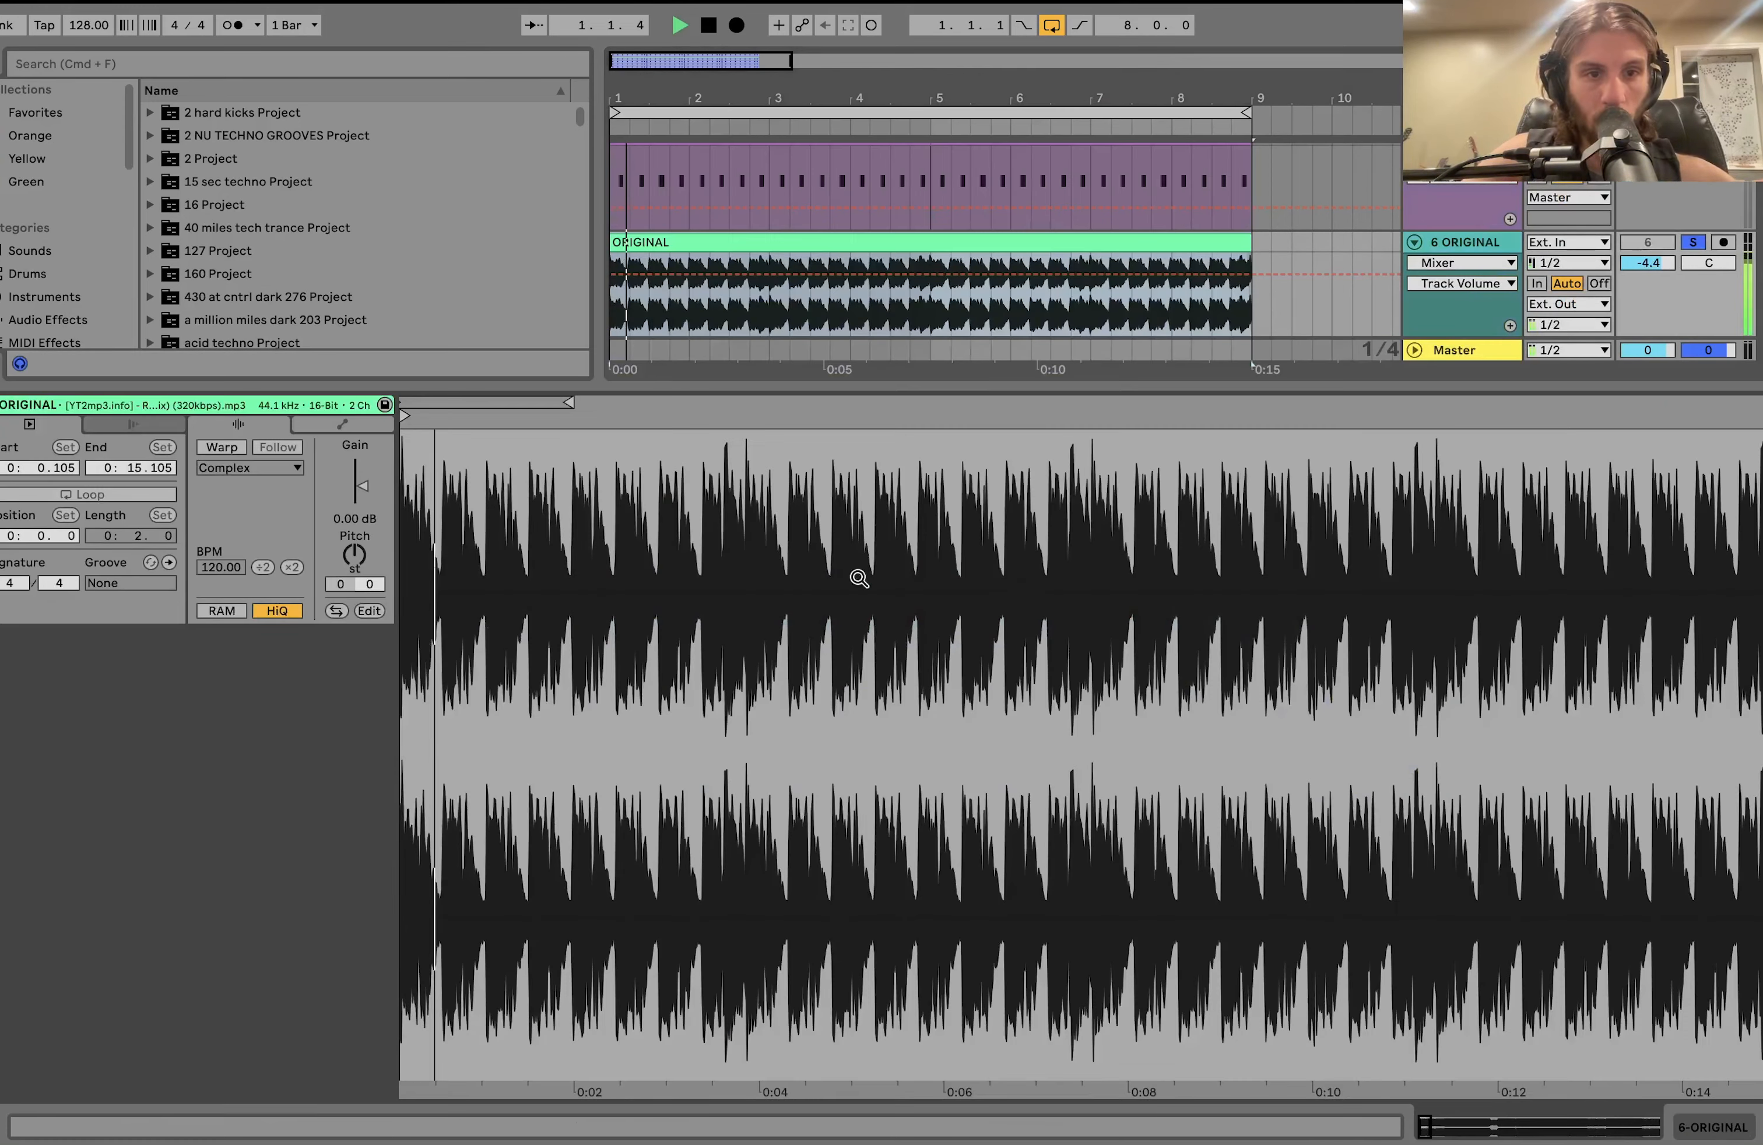
pyautogui.press('space')
pyautogui.click(1494, 246)
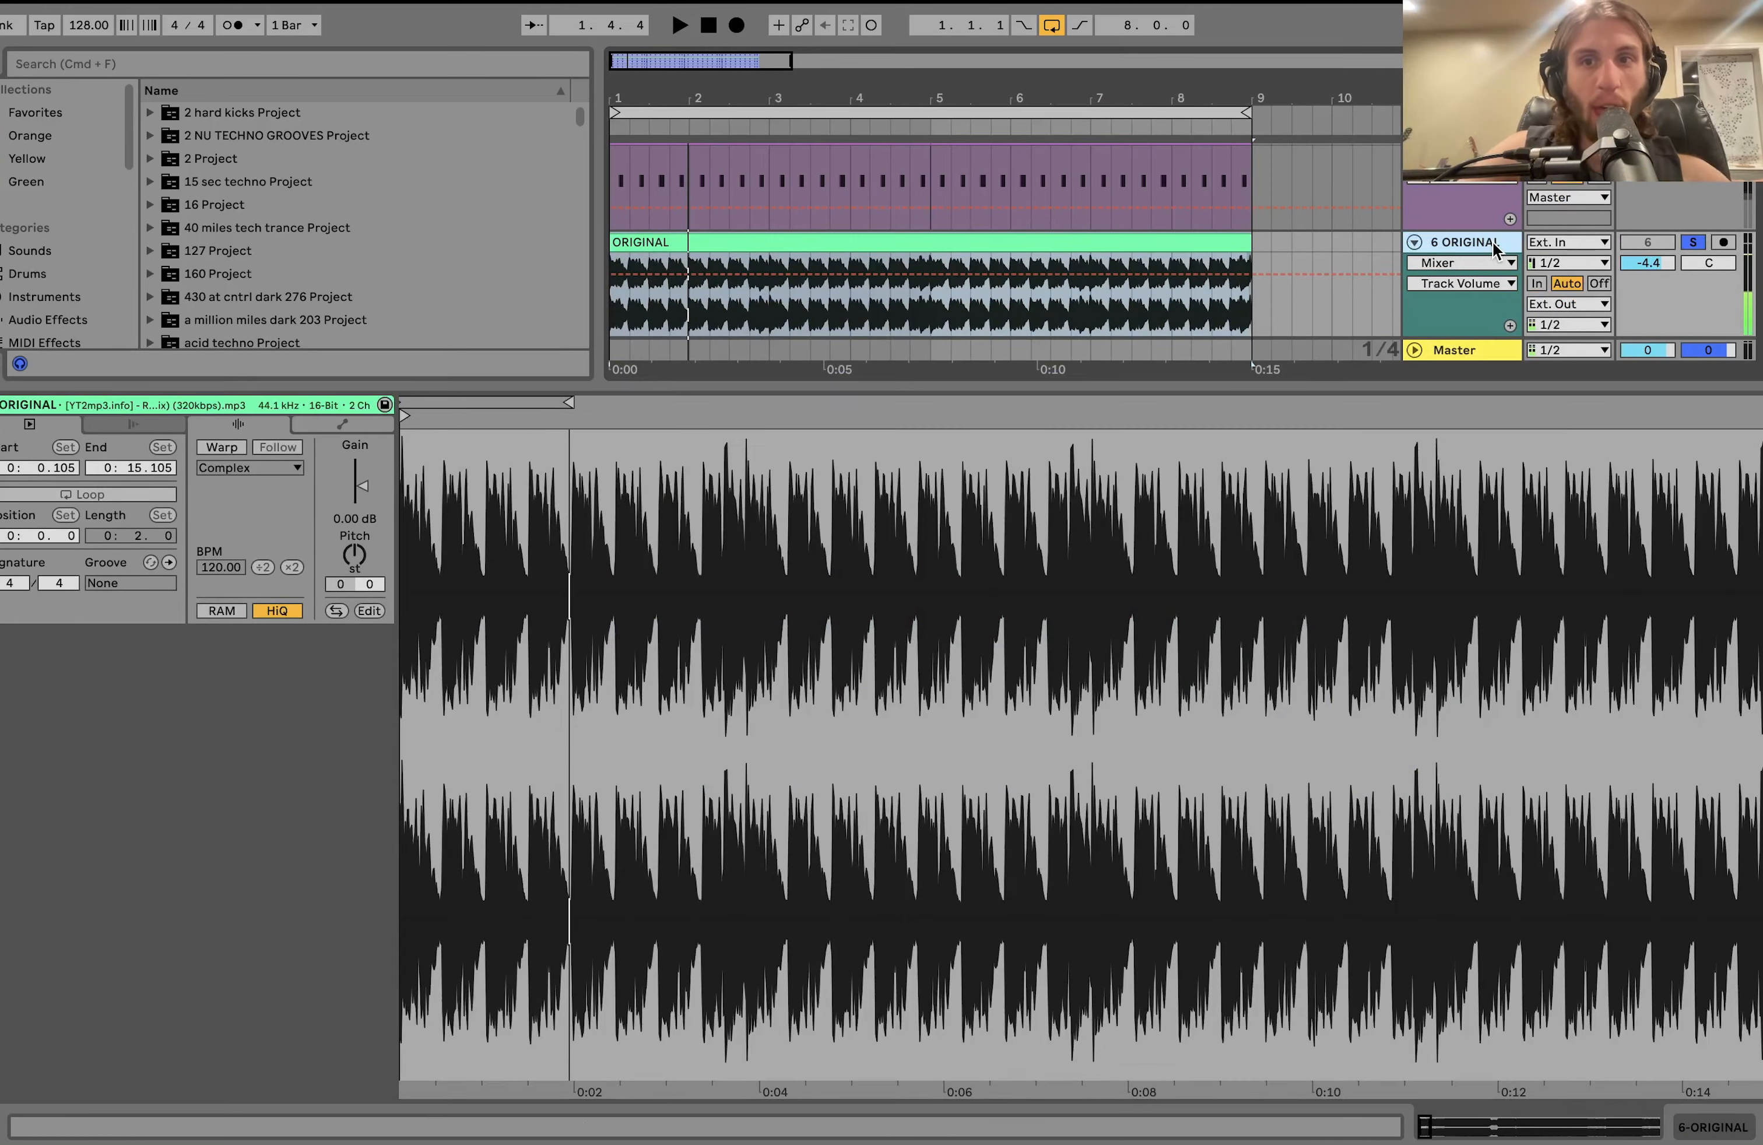
pyautogui.doubleClick(1493, 246)
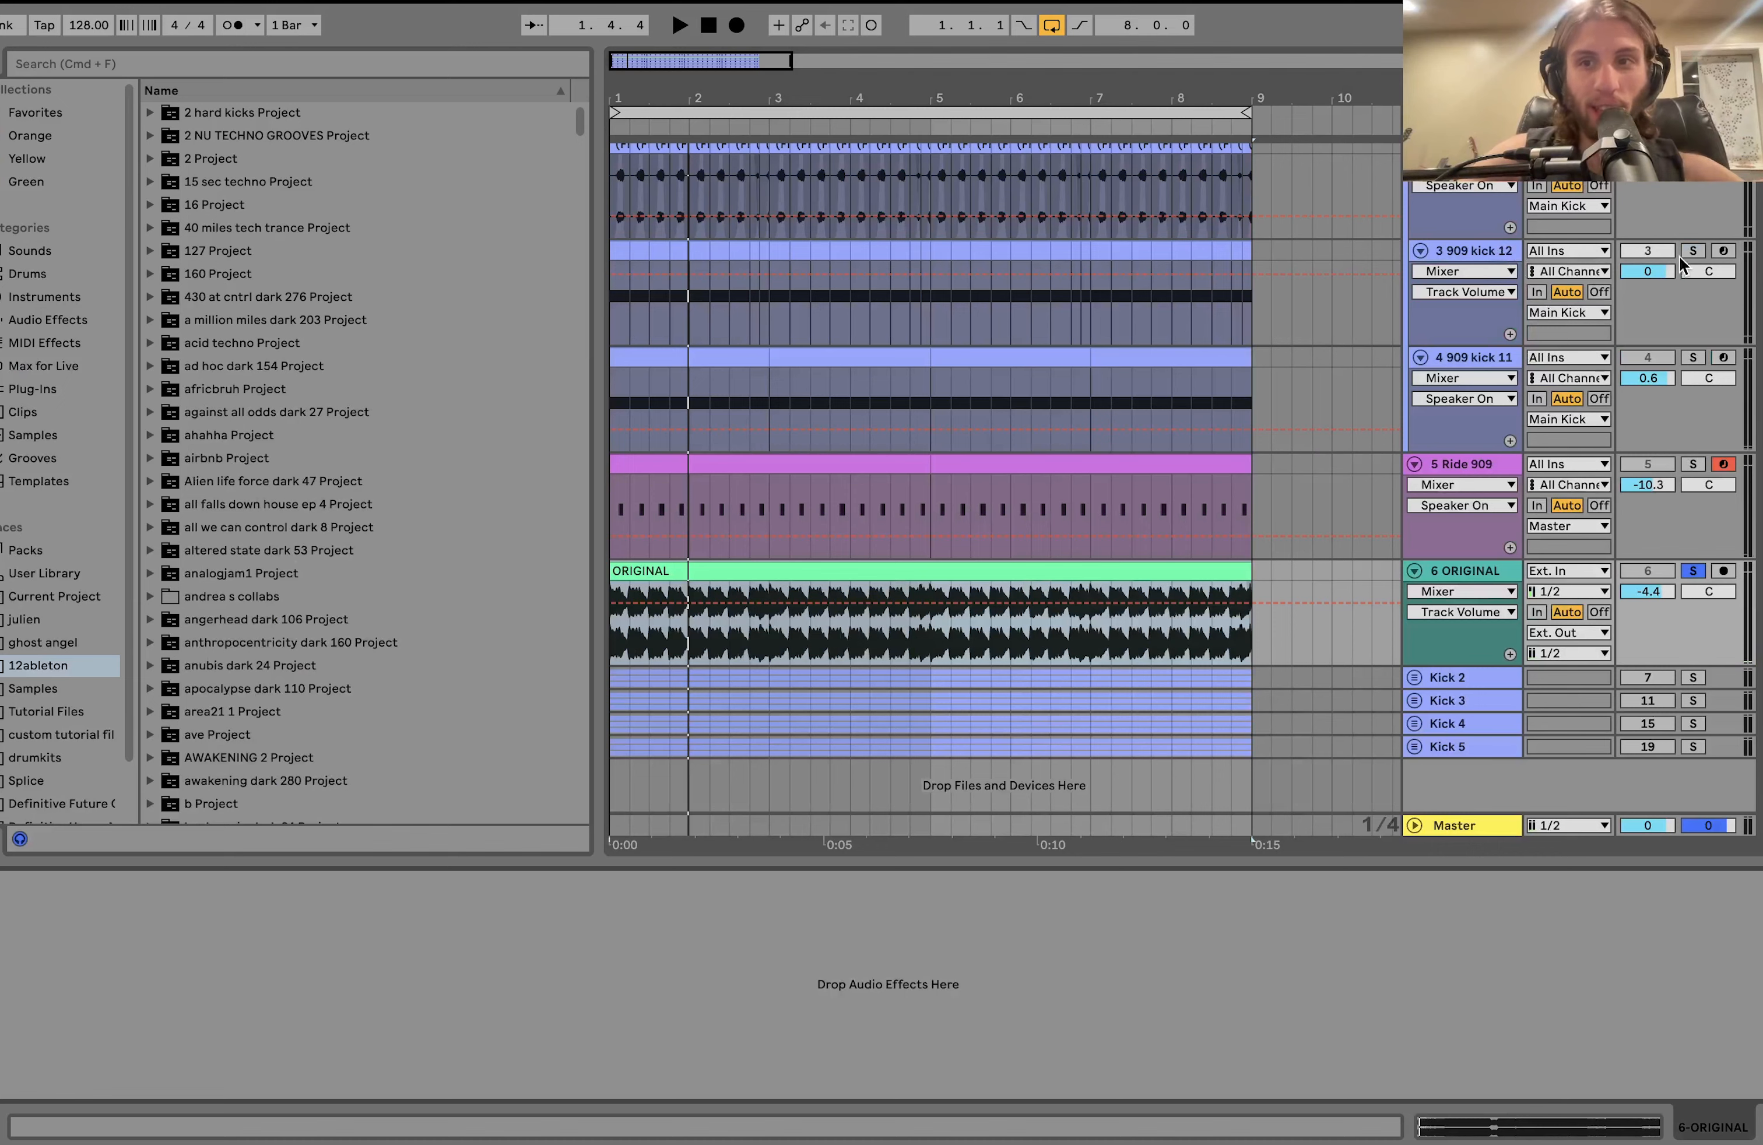
# Solo the 909 kick 12 track in place of ORIGINAL, show its sampler and play the opening beats twice.
pyautogui.click(1695, 251)
pyautogui.press('space')
pyautogui.click(1455, 251)
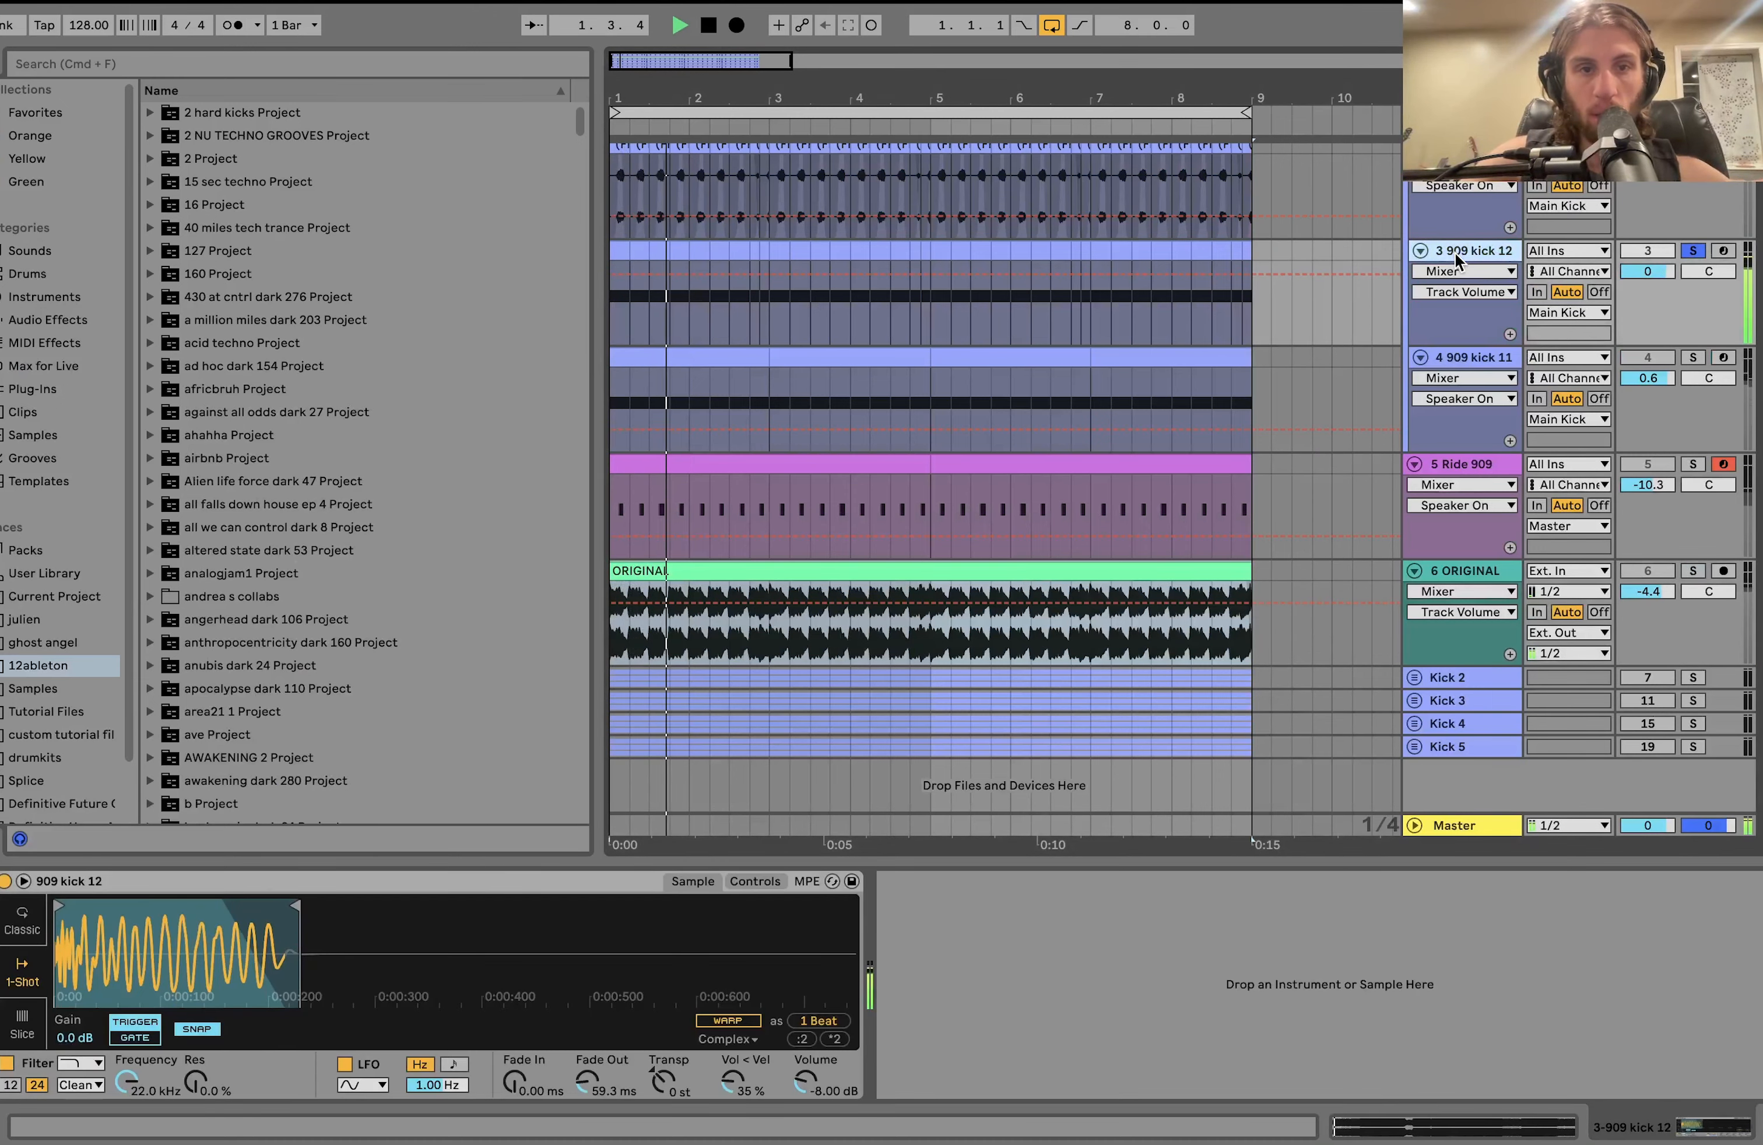
pyautogui.press('space')
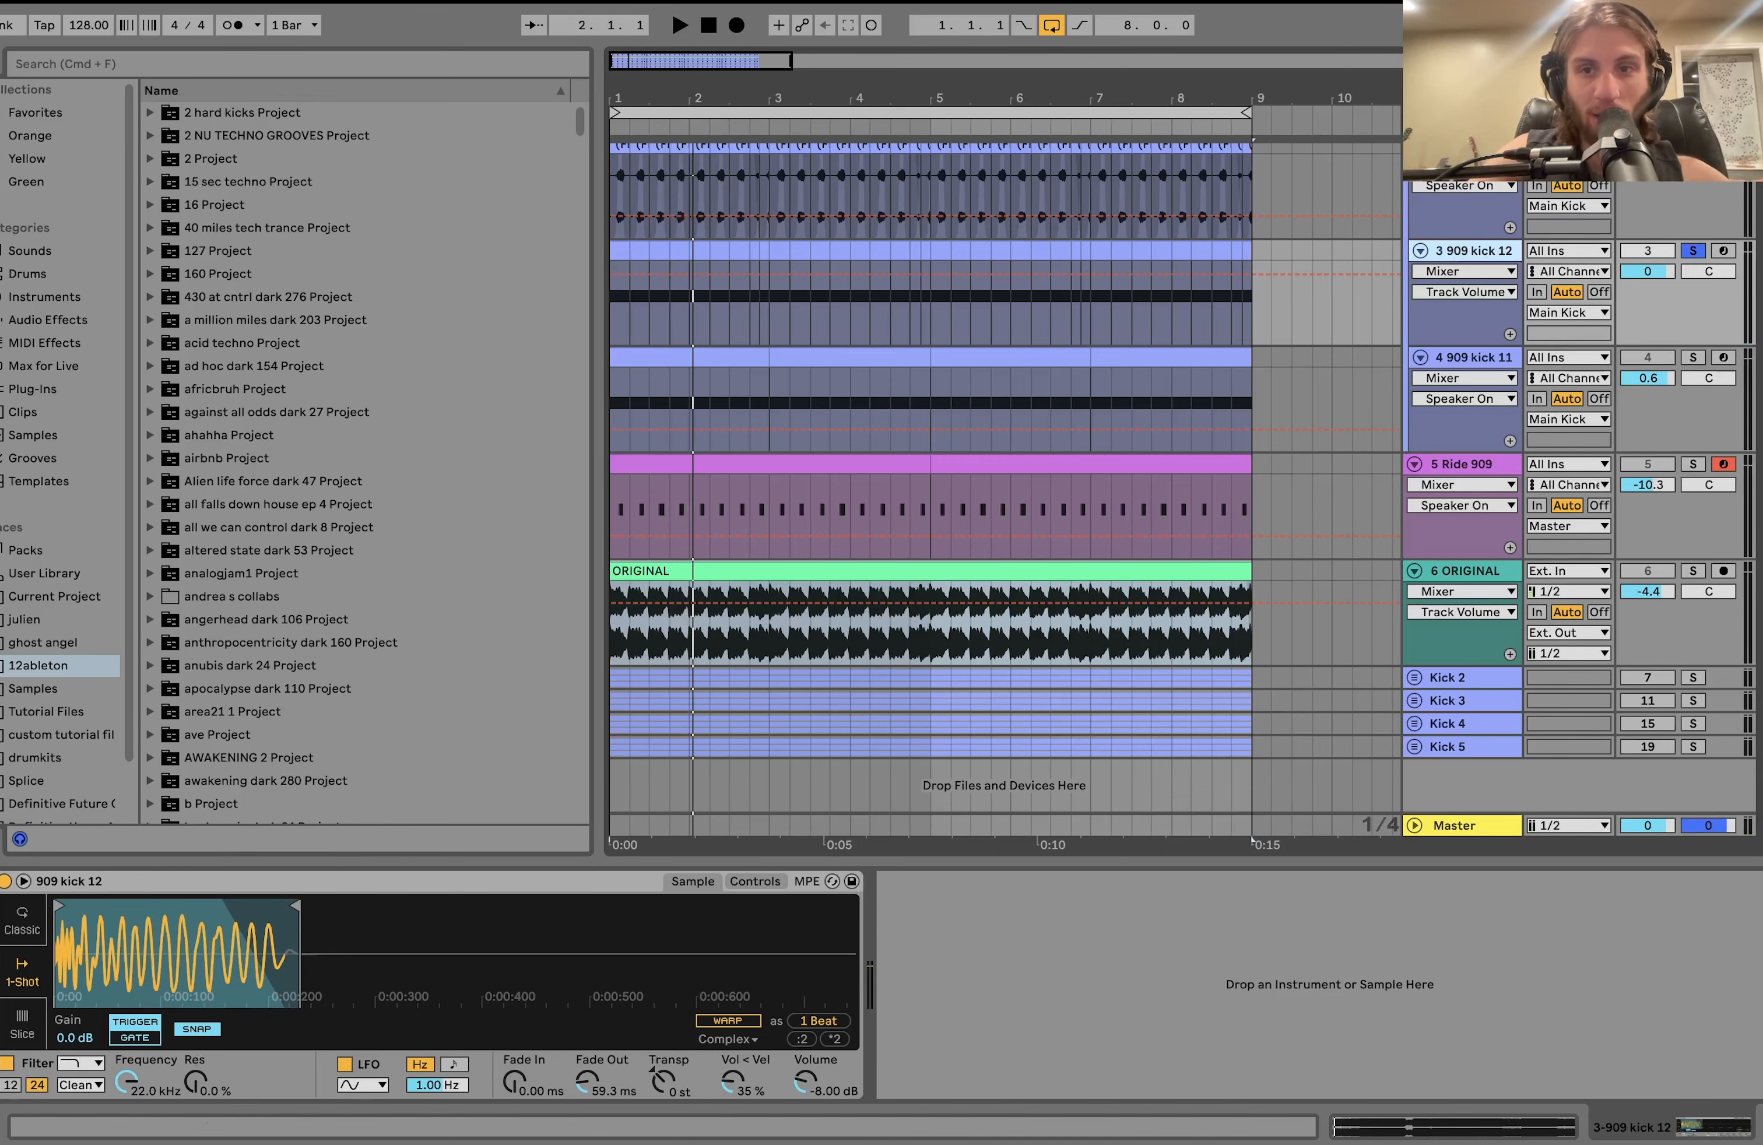
pyautogui.scroll(3, 1610, 368)
pyautogui.scroll(1, 1610, 368)
pyautogui.press('space')
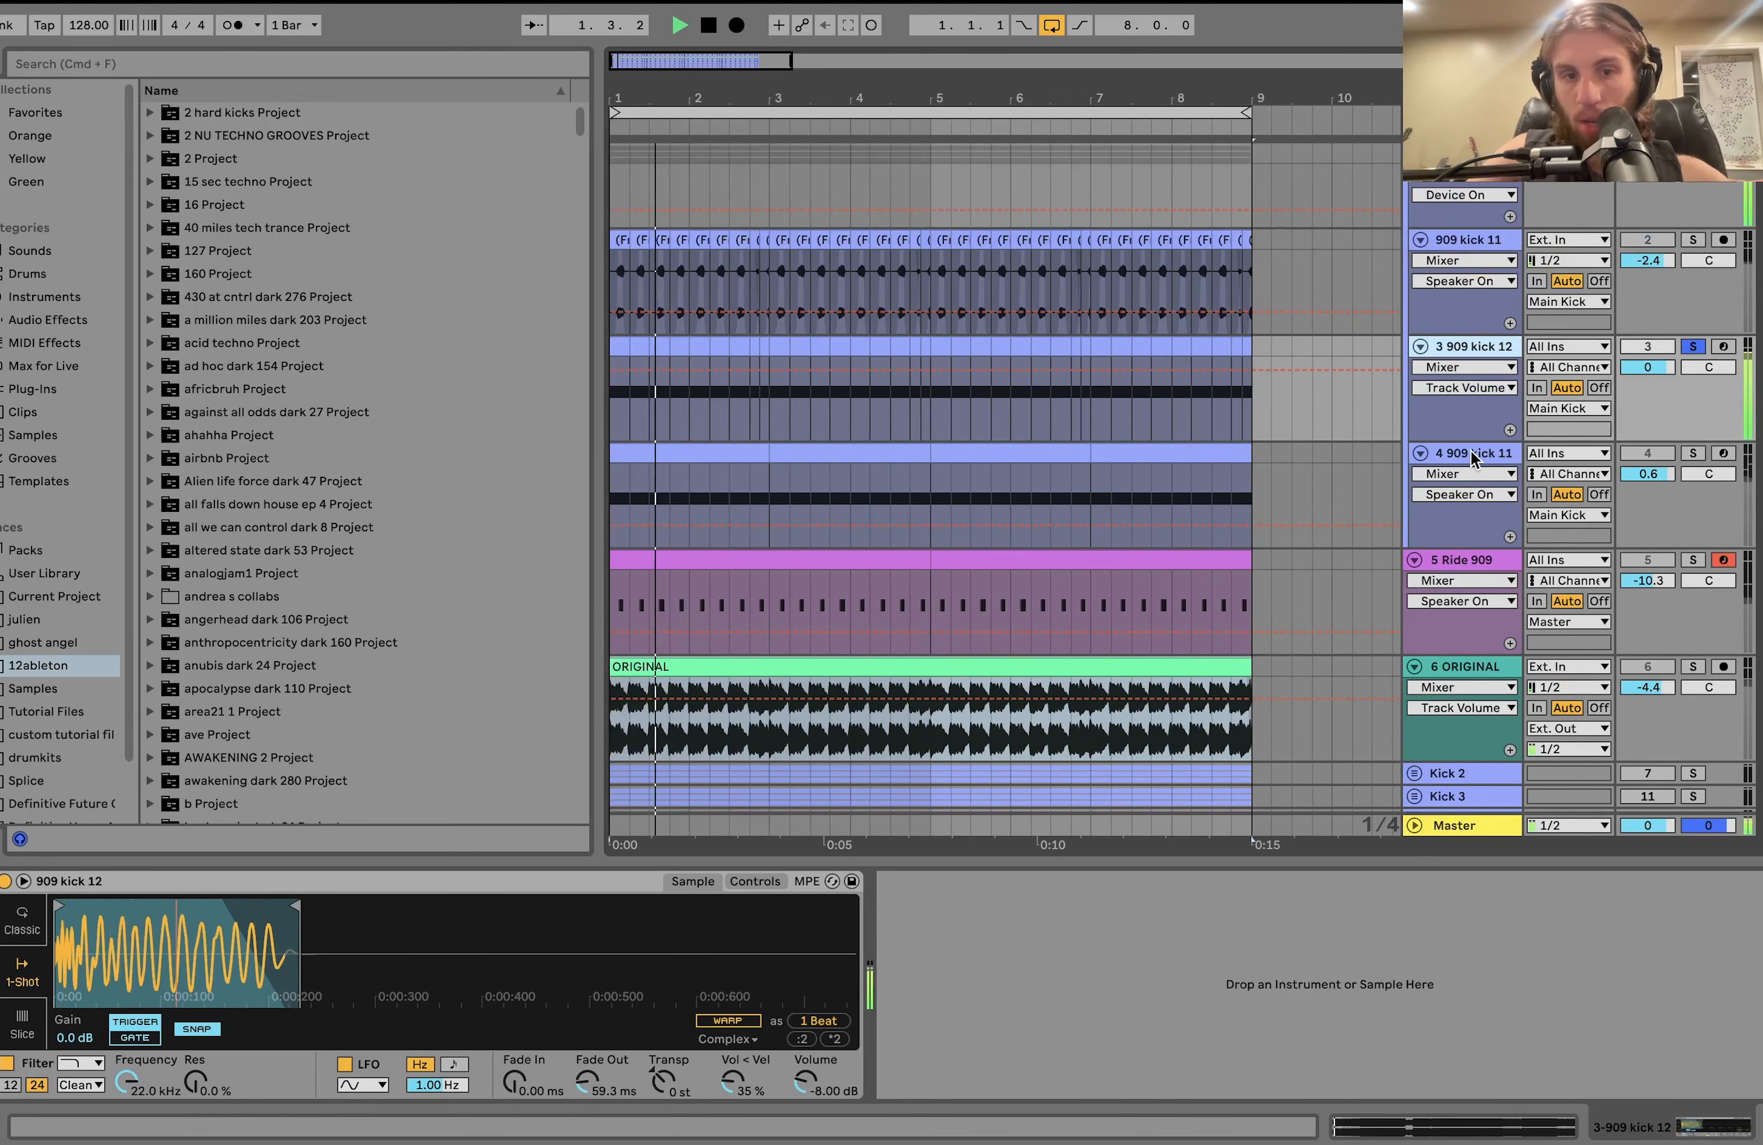
pyautogui.press('space')
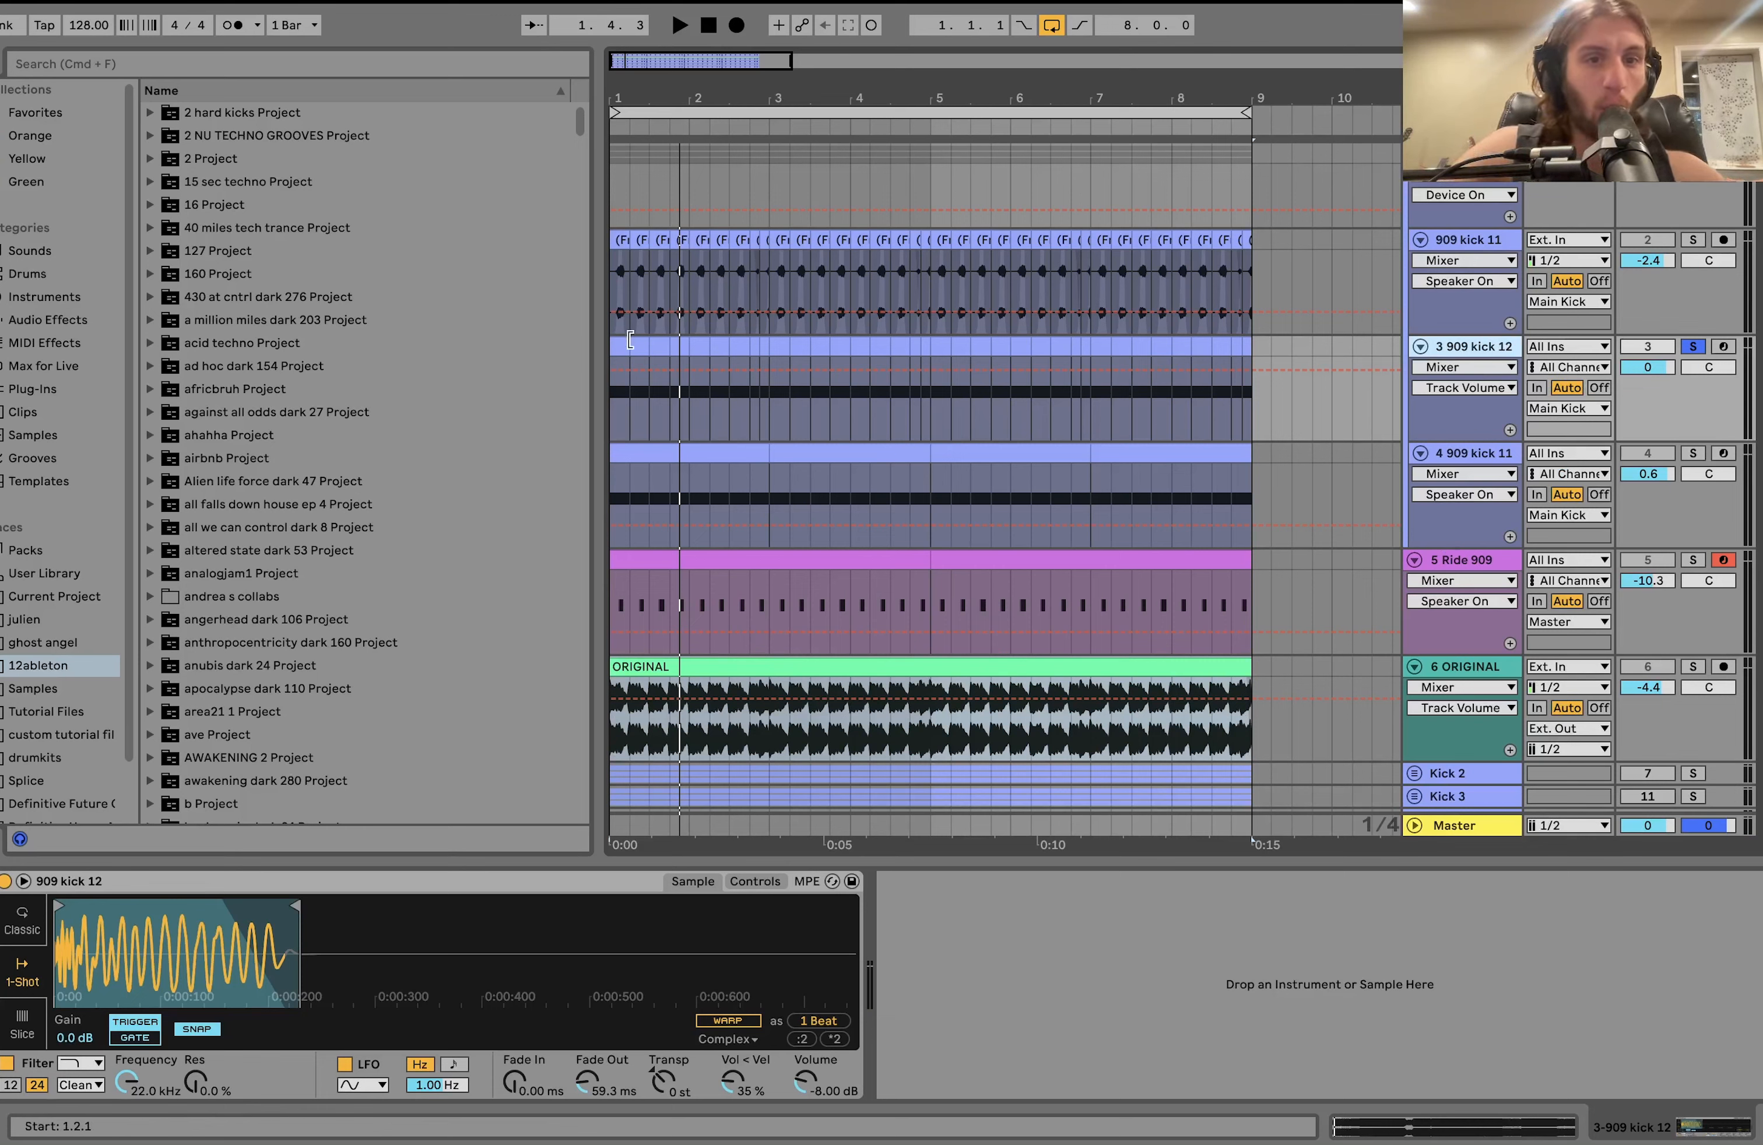
# Compare ORIGINAL with 909 kick 12 by soloing each in turn during playback, and bring up the sampler of 909 kick 12.
pyautogui.click(614, 350)
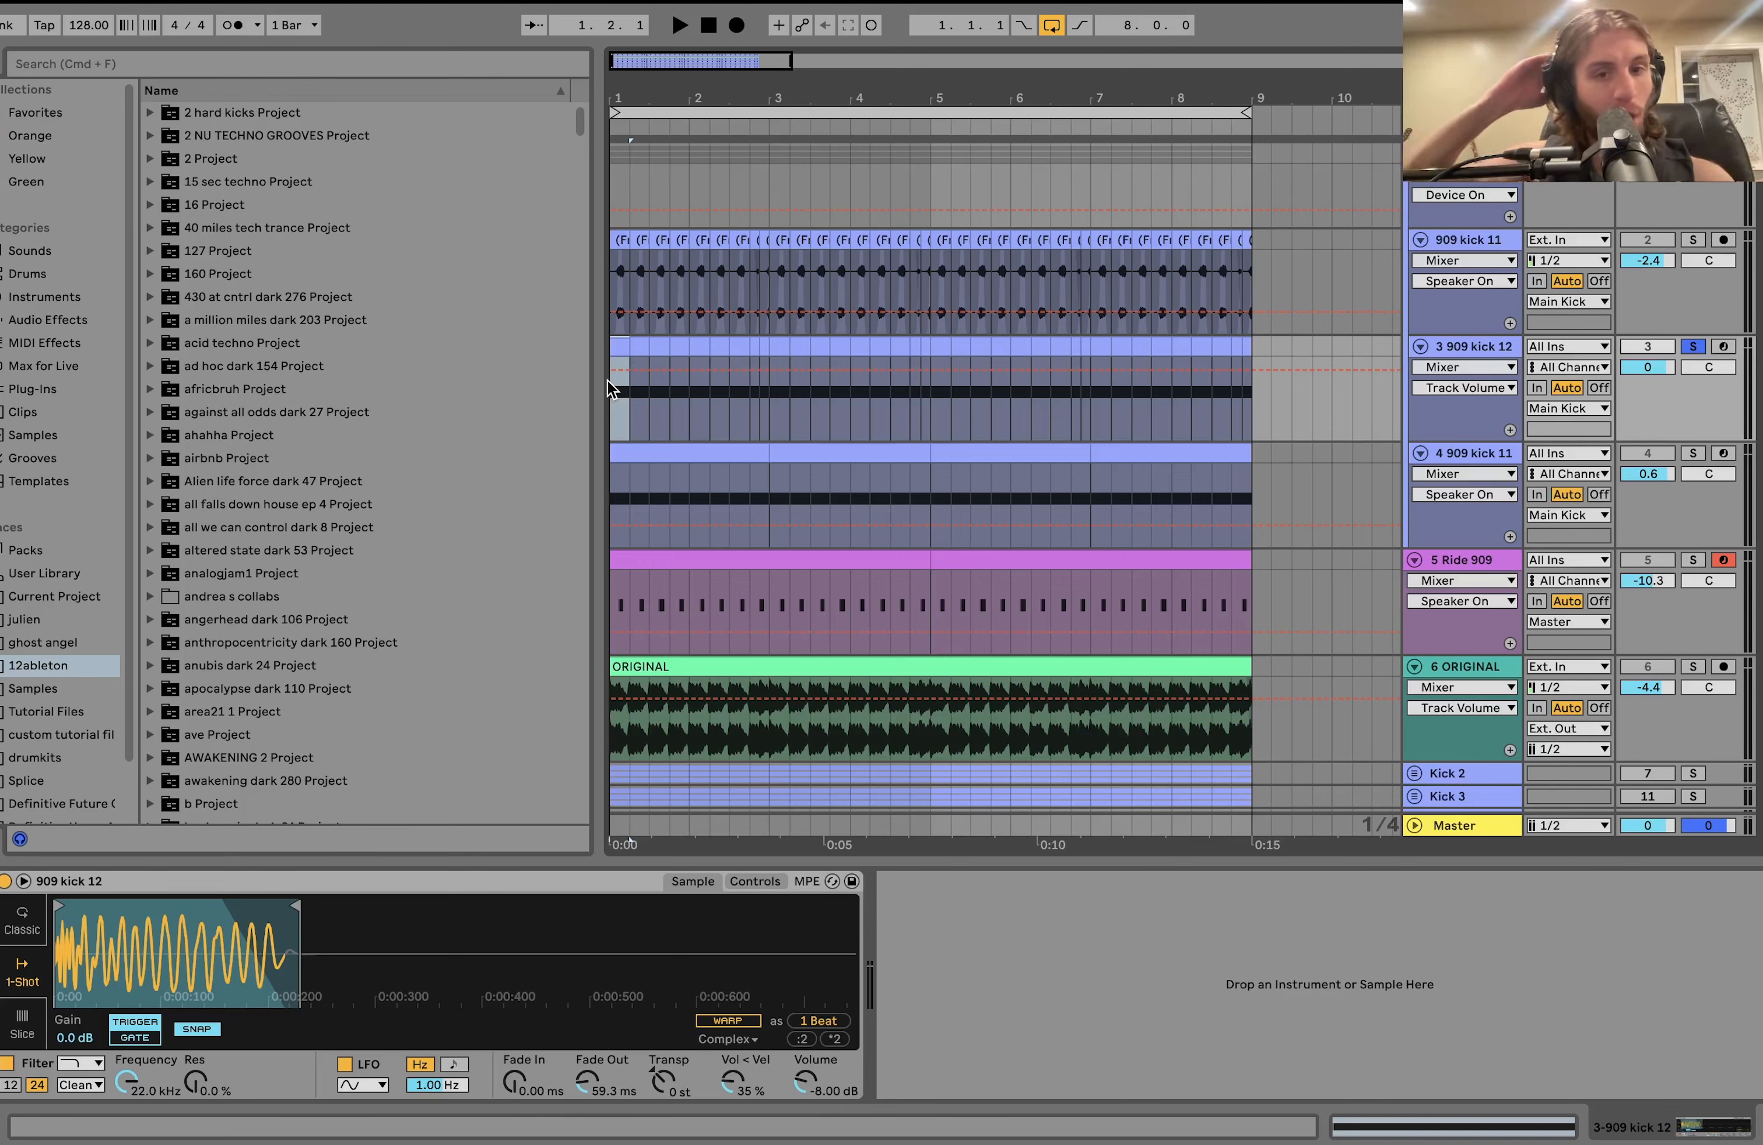
pyautogui.click(1691, 648)
pyautogui.click(1693, 666)
pyautogui.press('space')
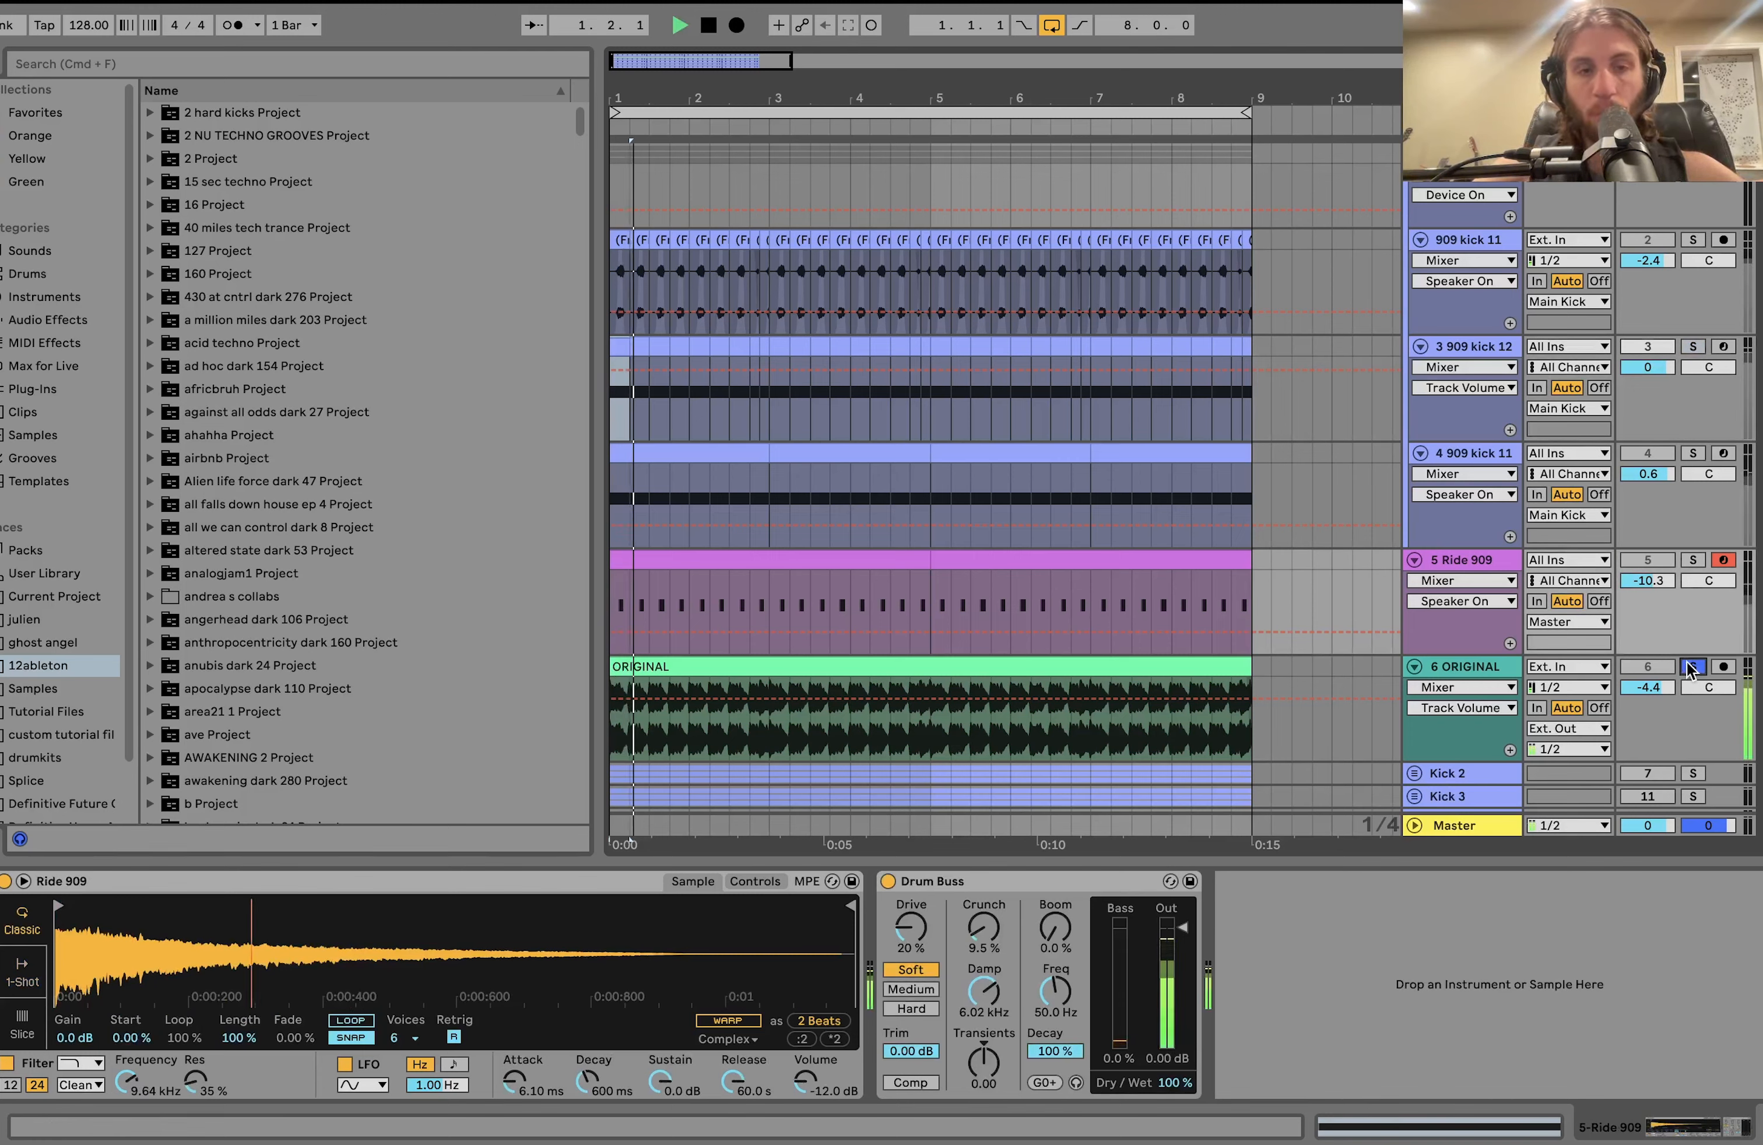
pyautogui.click(1695, 346)
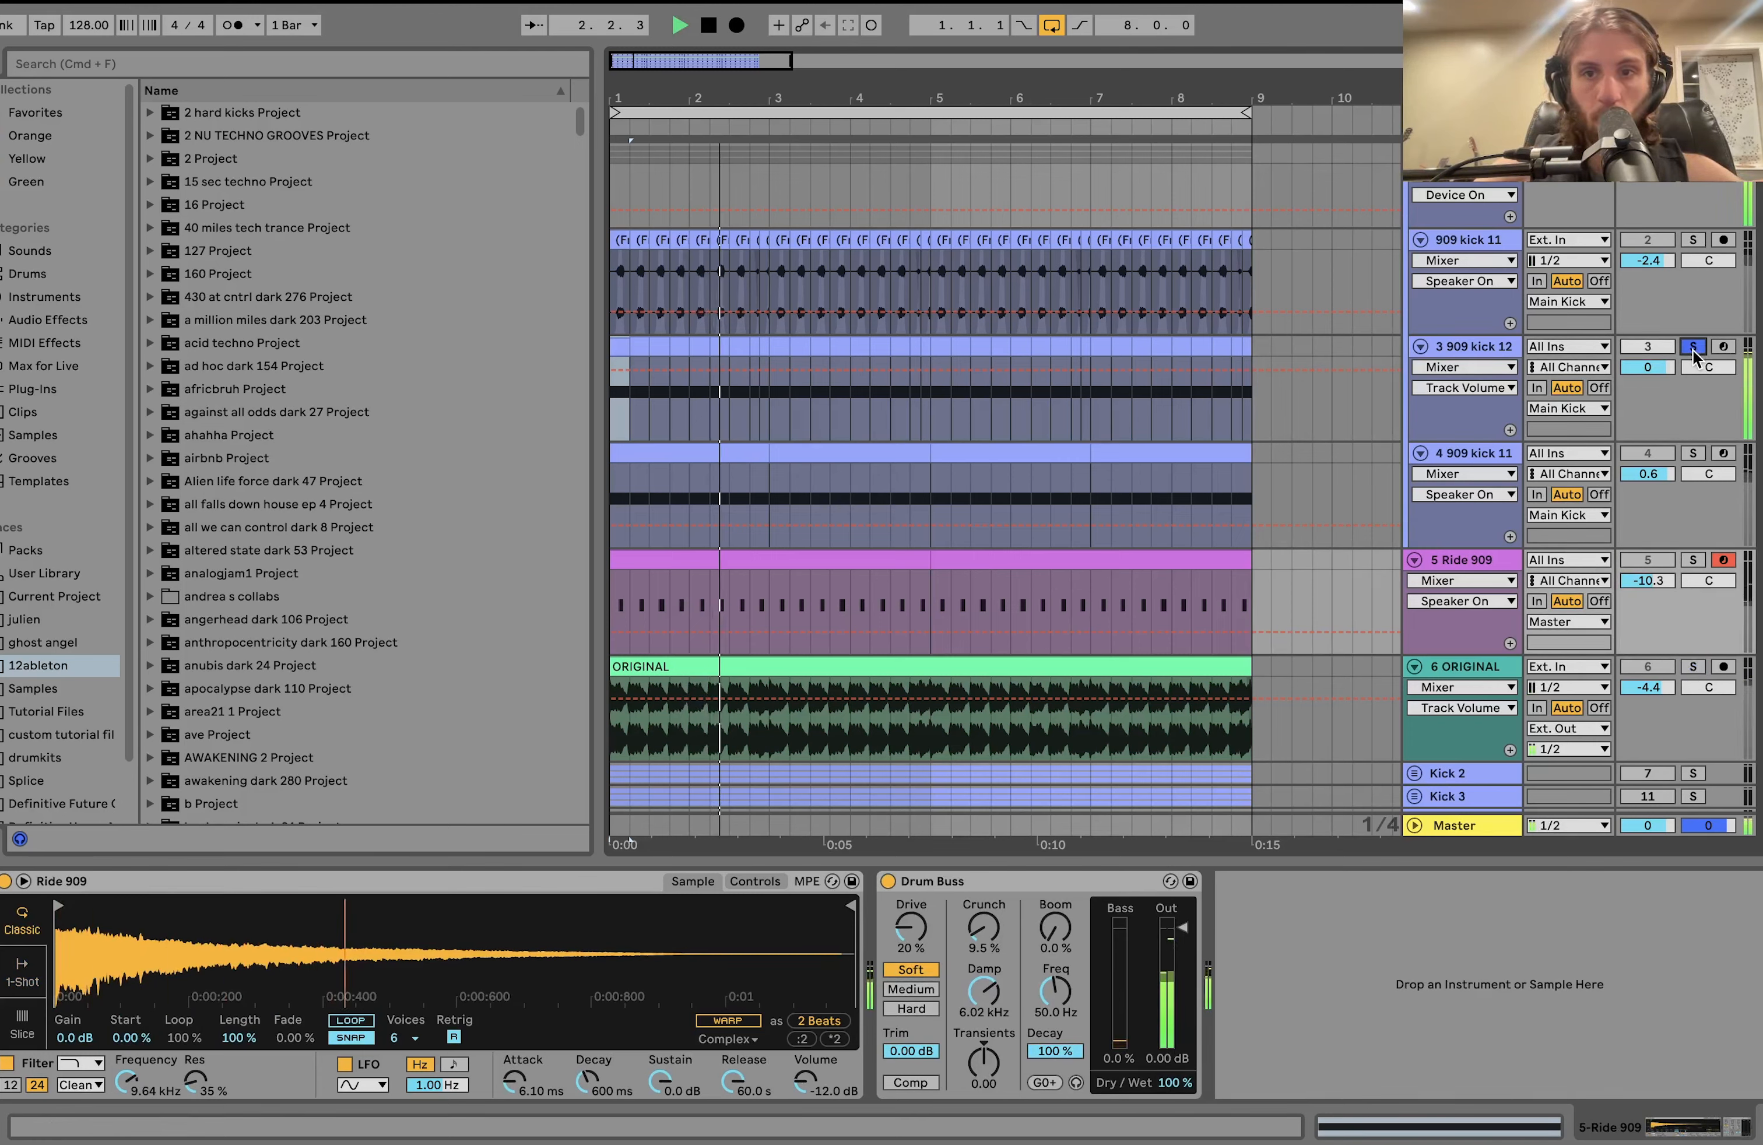
pyautogui.click(1485, 351)
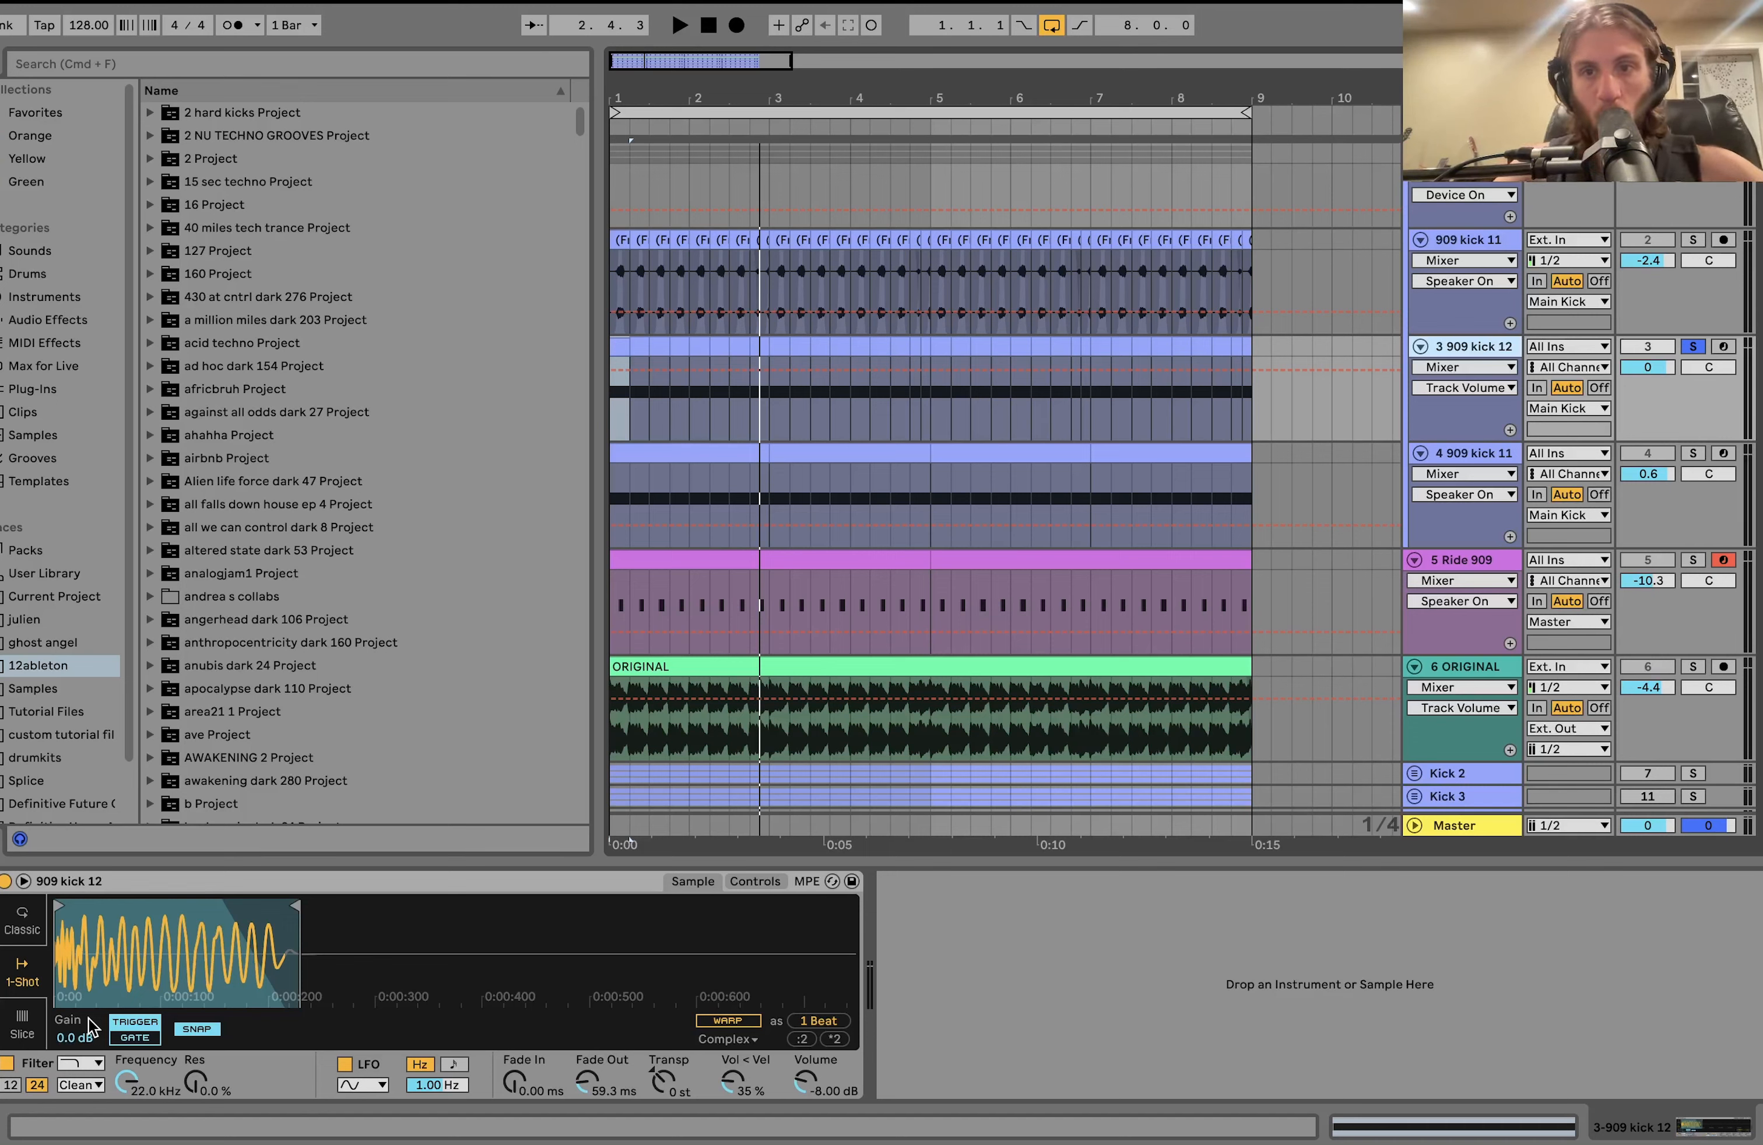
# Play the opening beats of the soloed 909 kick 12 track several times from the start.
pyautogui.press('space')
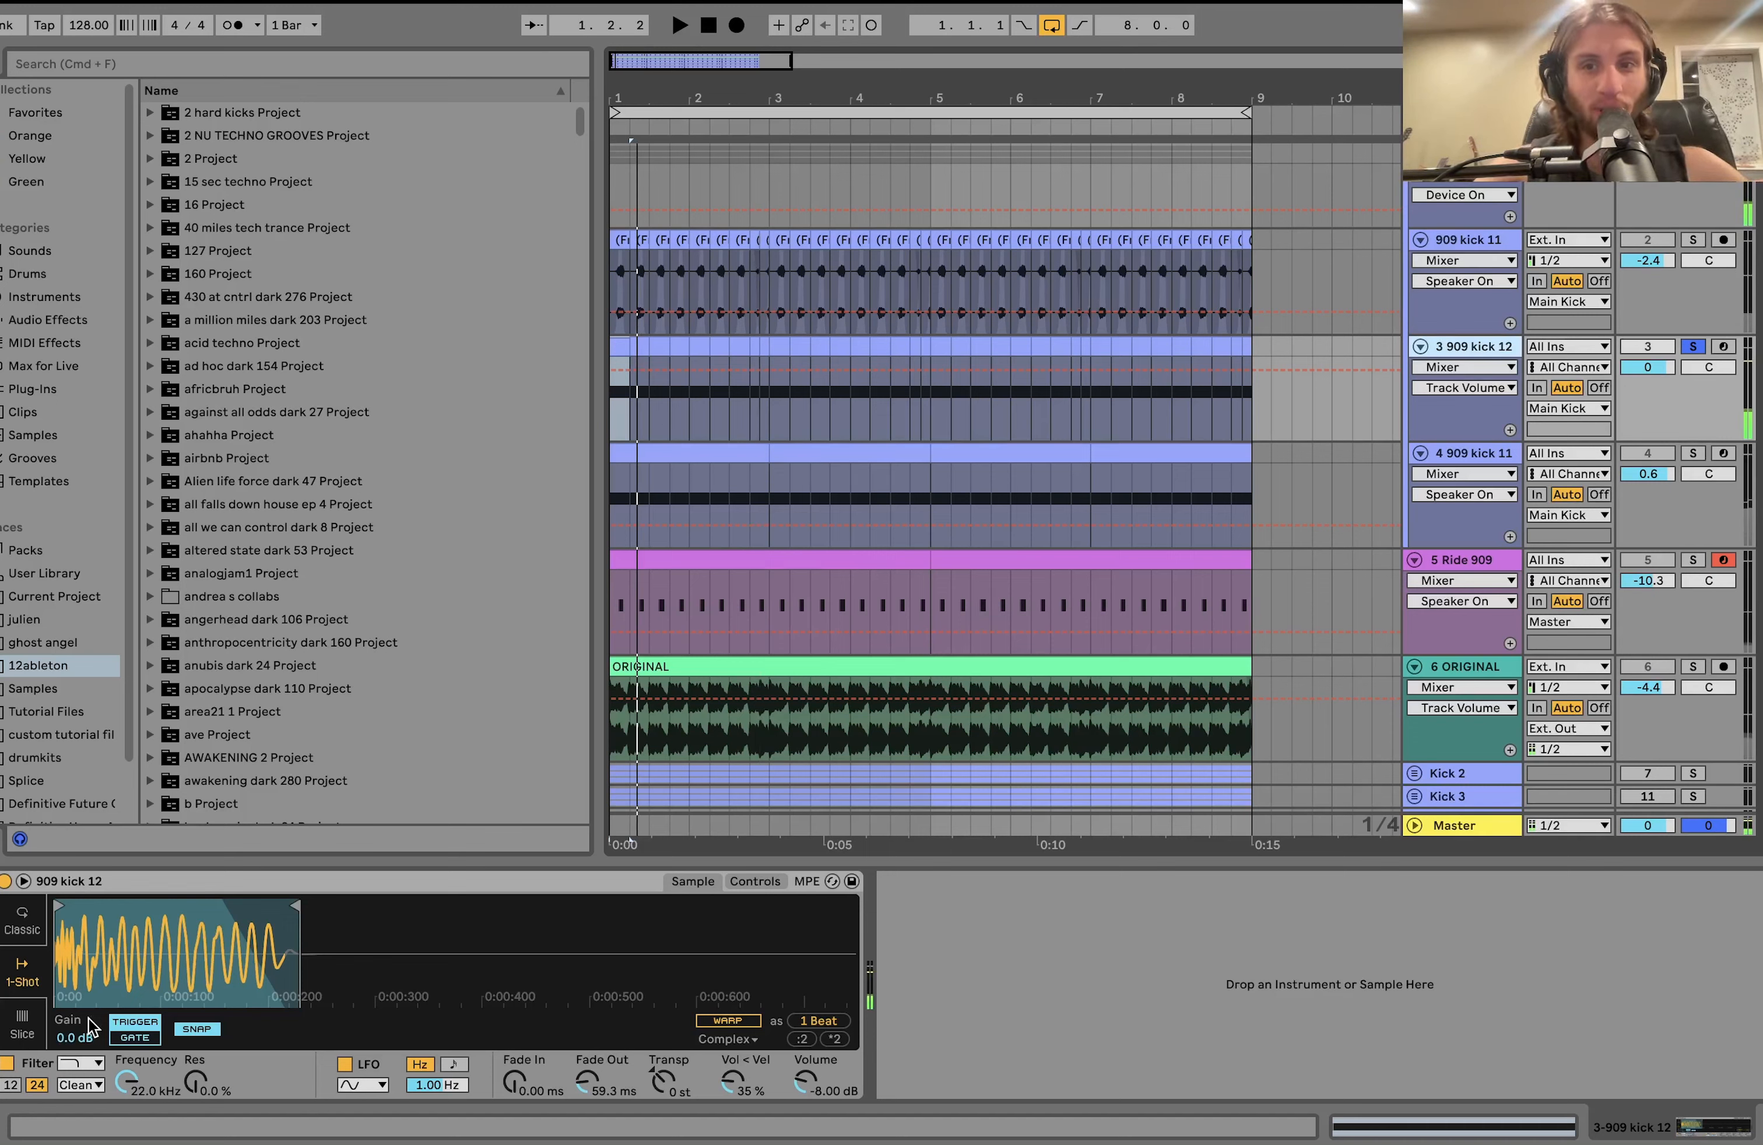
pyautogui.press('space')
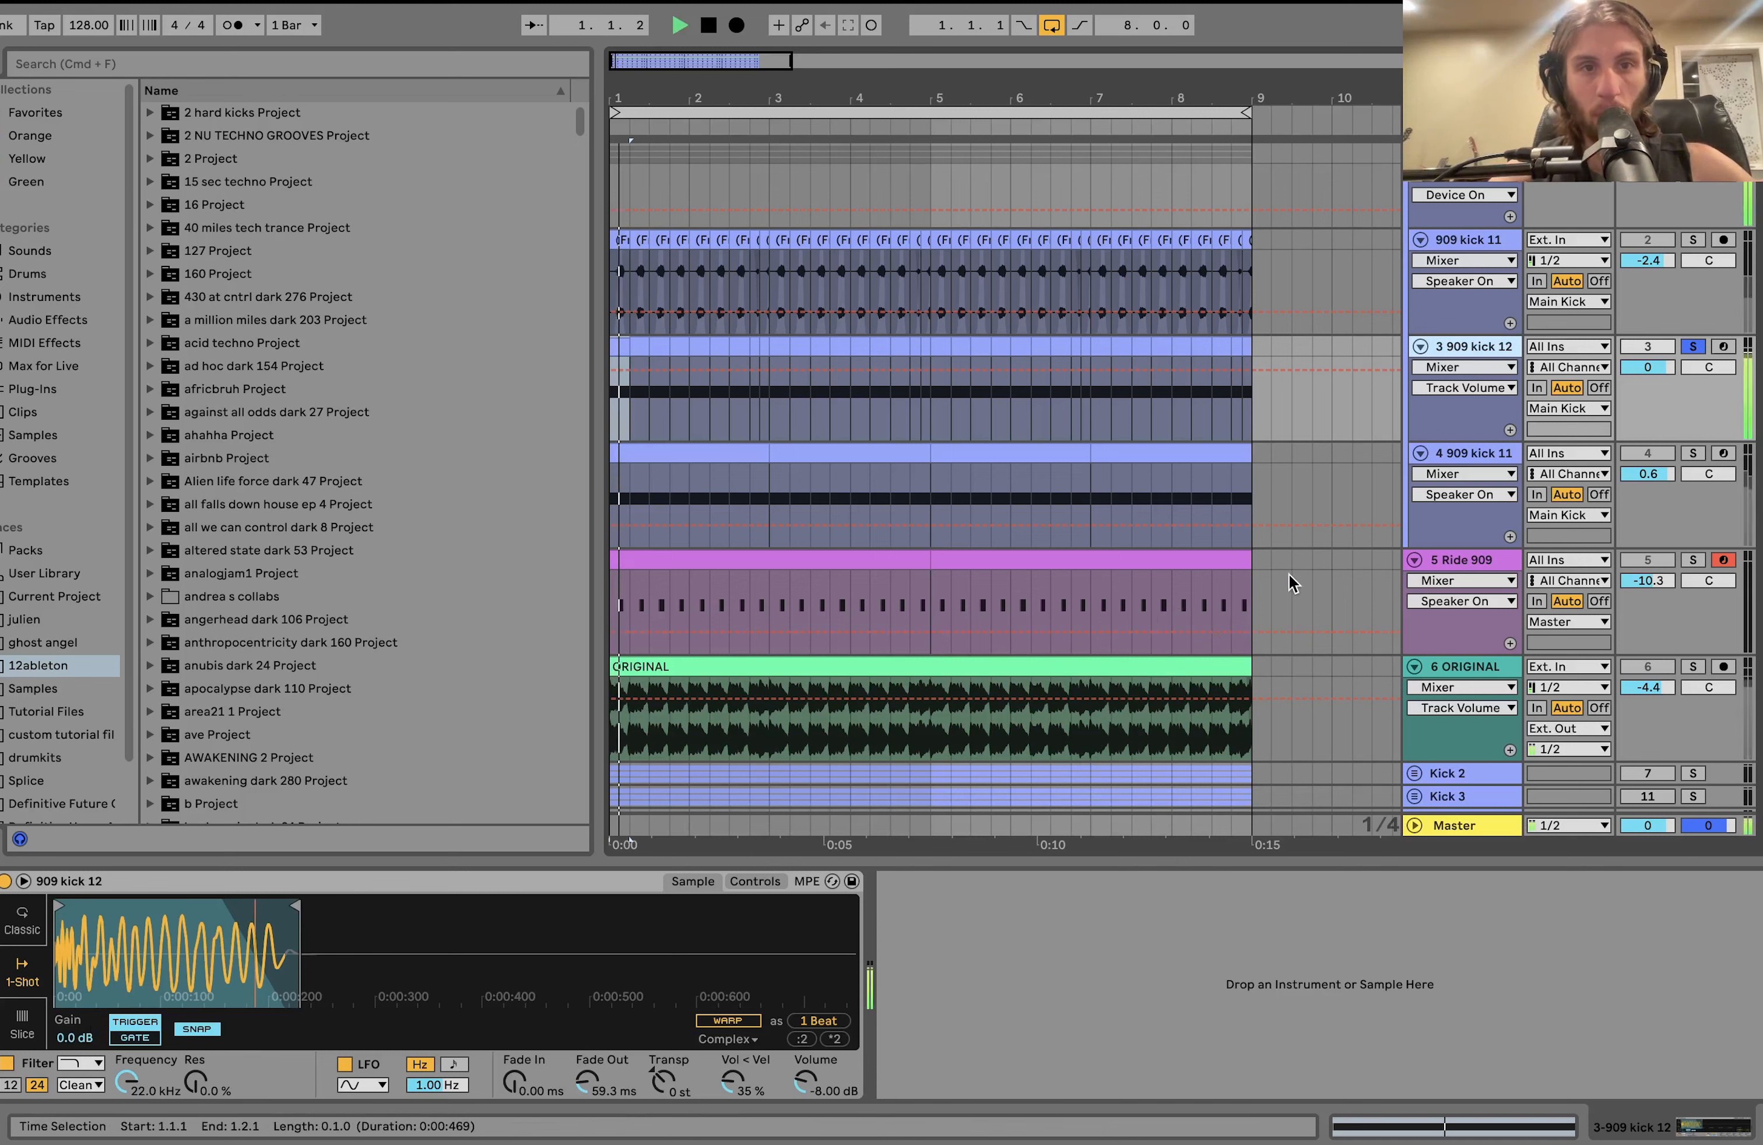
pyautogui.press('space')
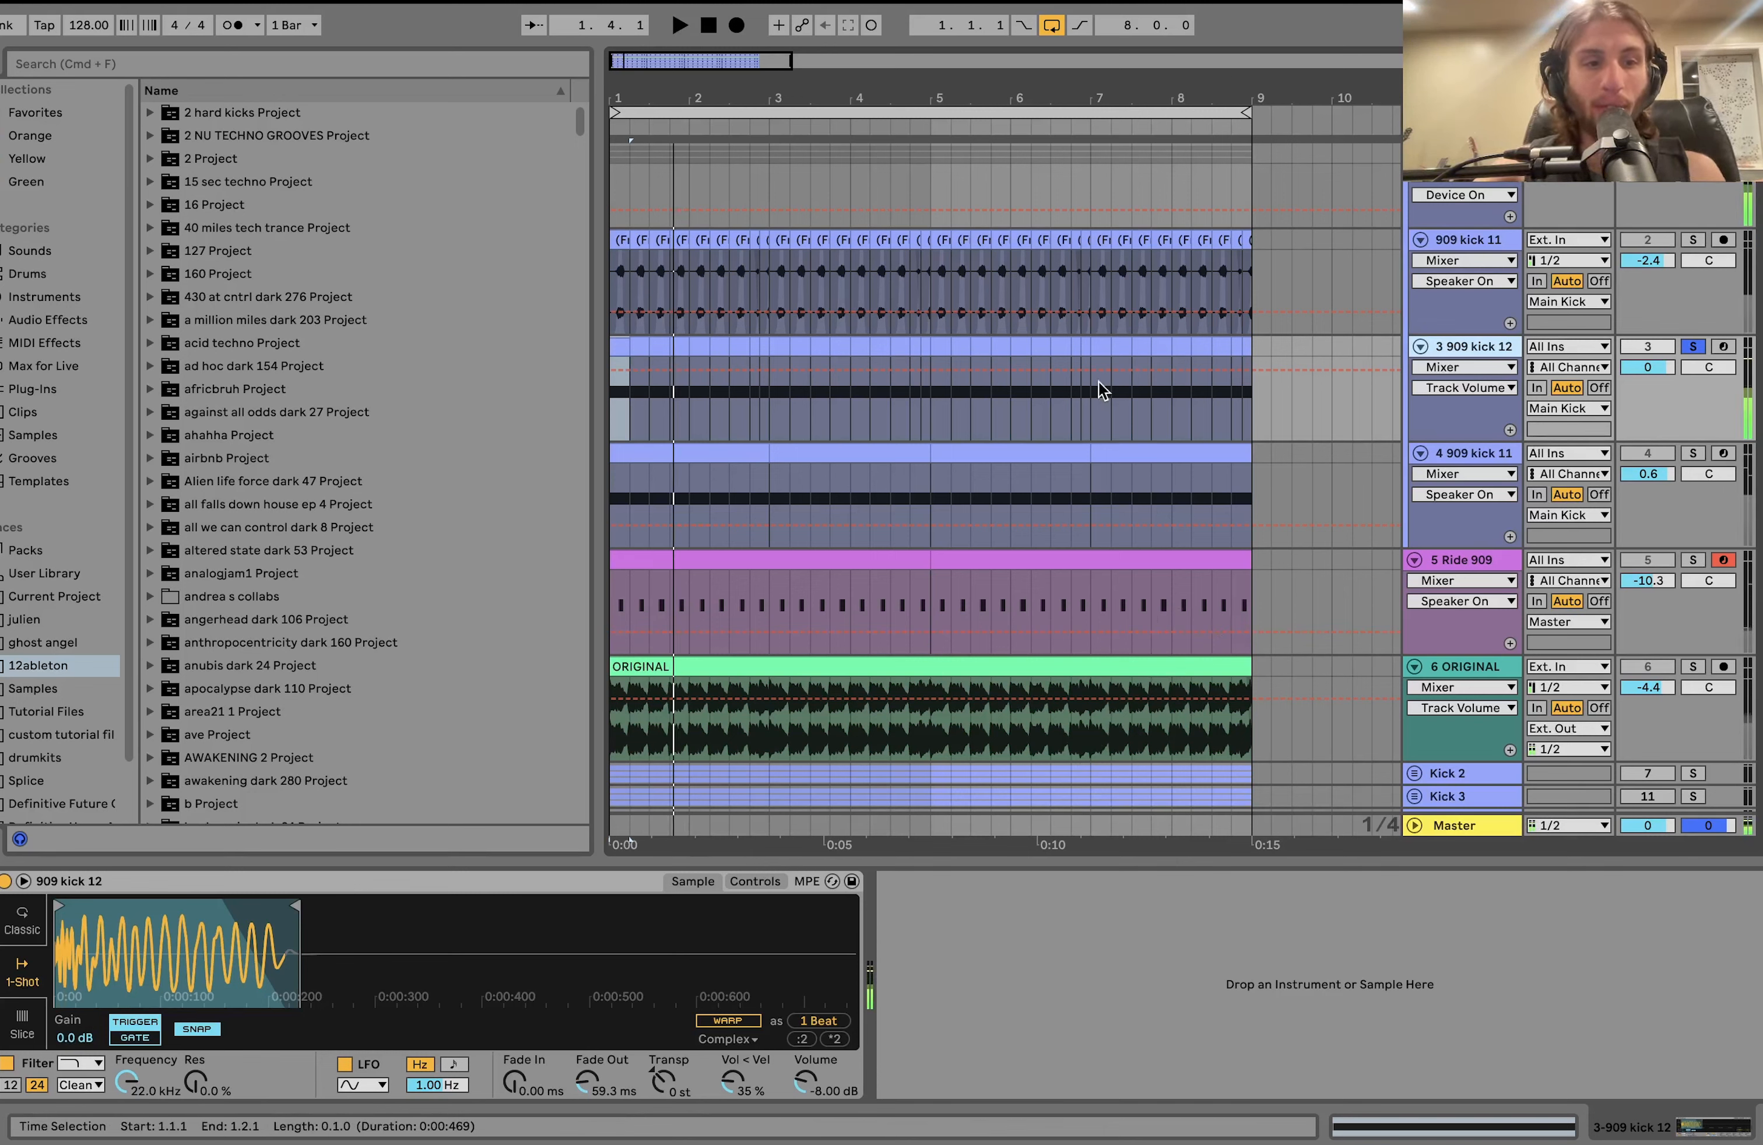
pyautogui.press('space')
pyautogui.press('space')
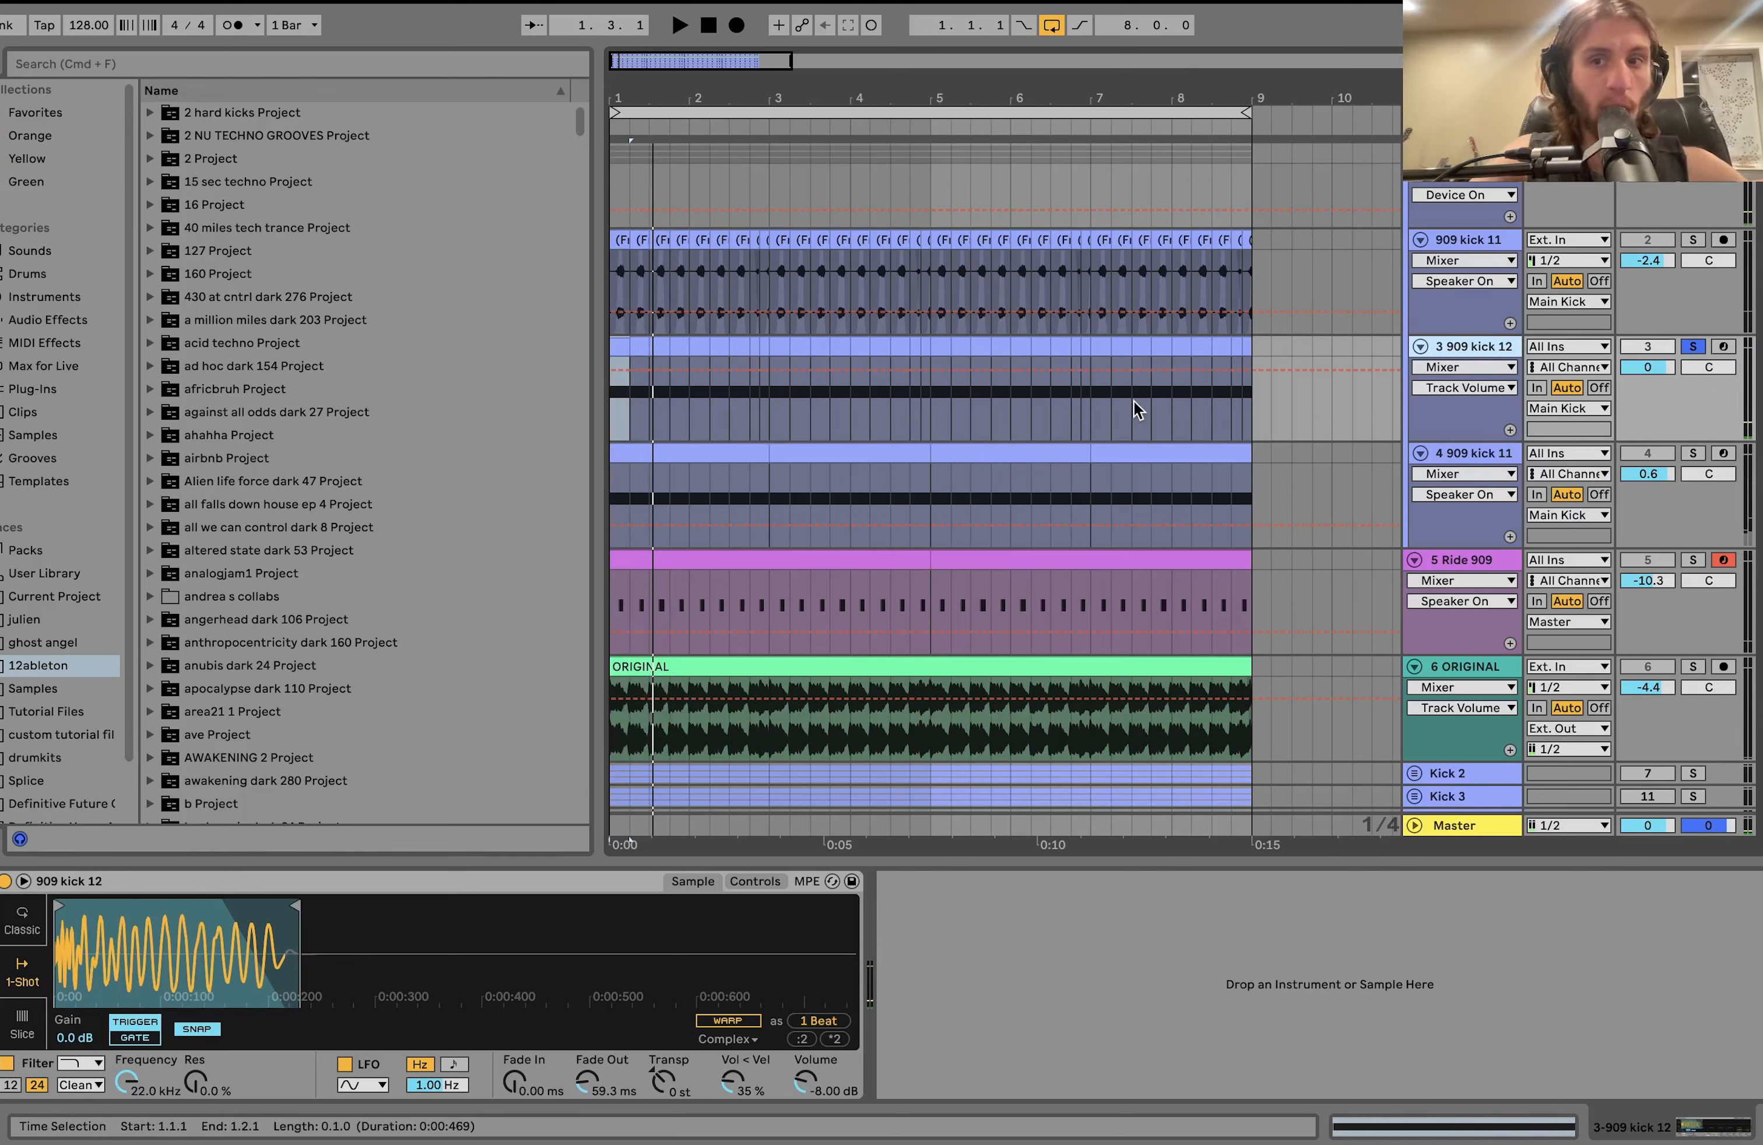
# Solo the 909 kick 11 MIDI track and play it, checking the audio 909 kick 11 effects before returning to its sampler and Reverb.
pyautogui.click(1469, 457)
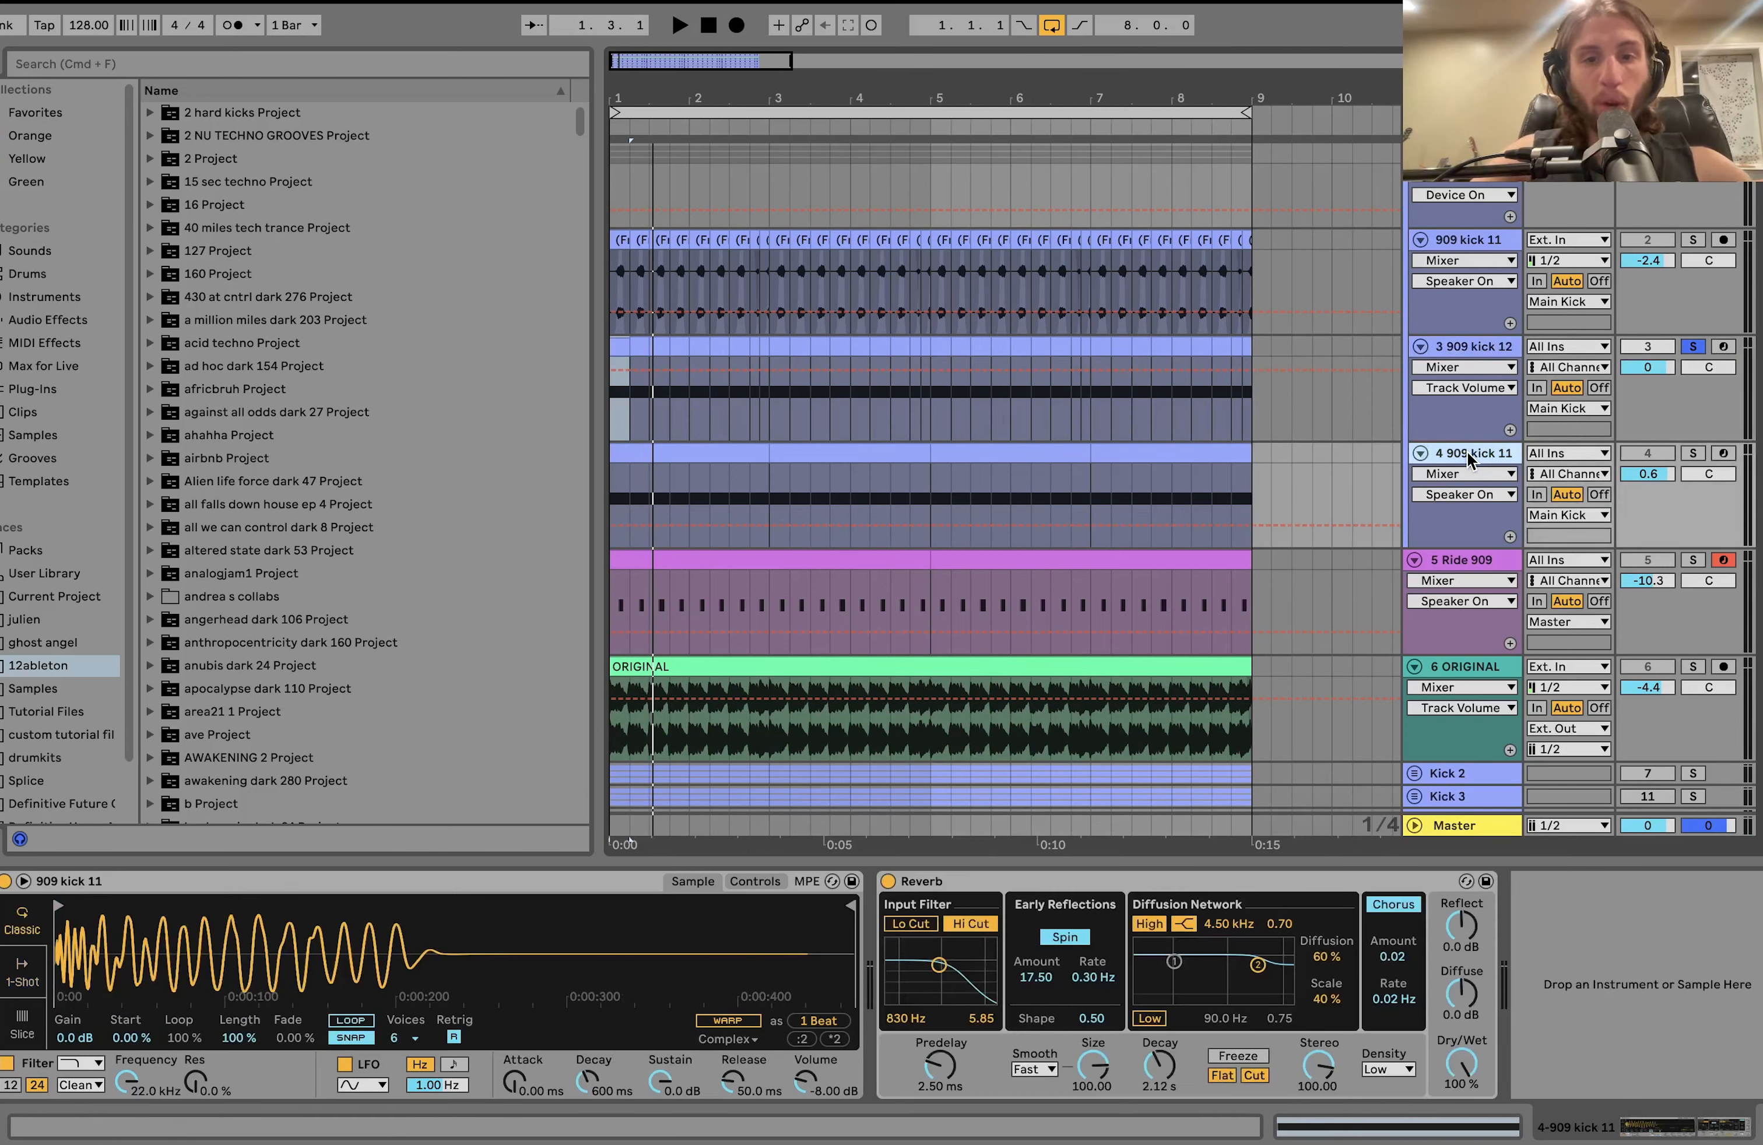
pyautogui.click(1693, 453)
pyautogui.press('space')
pyautogui.click(1456, 238)
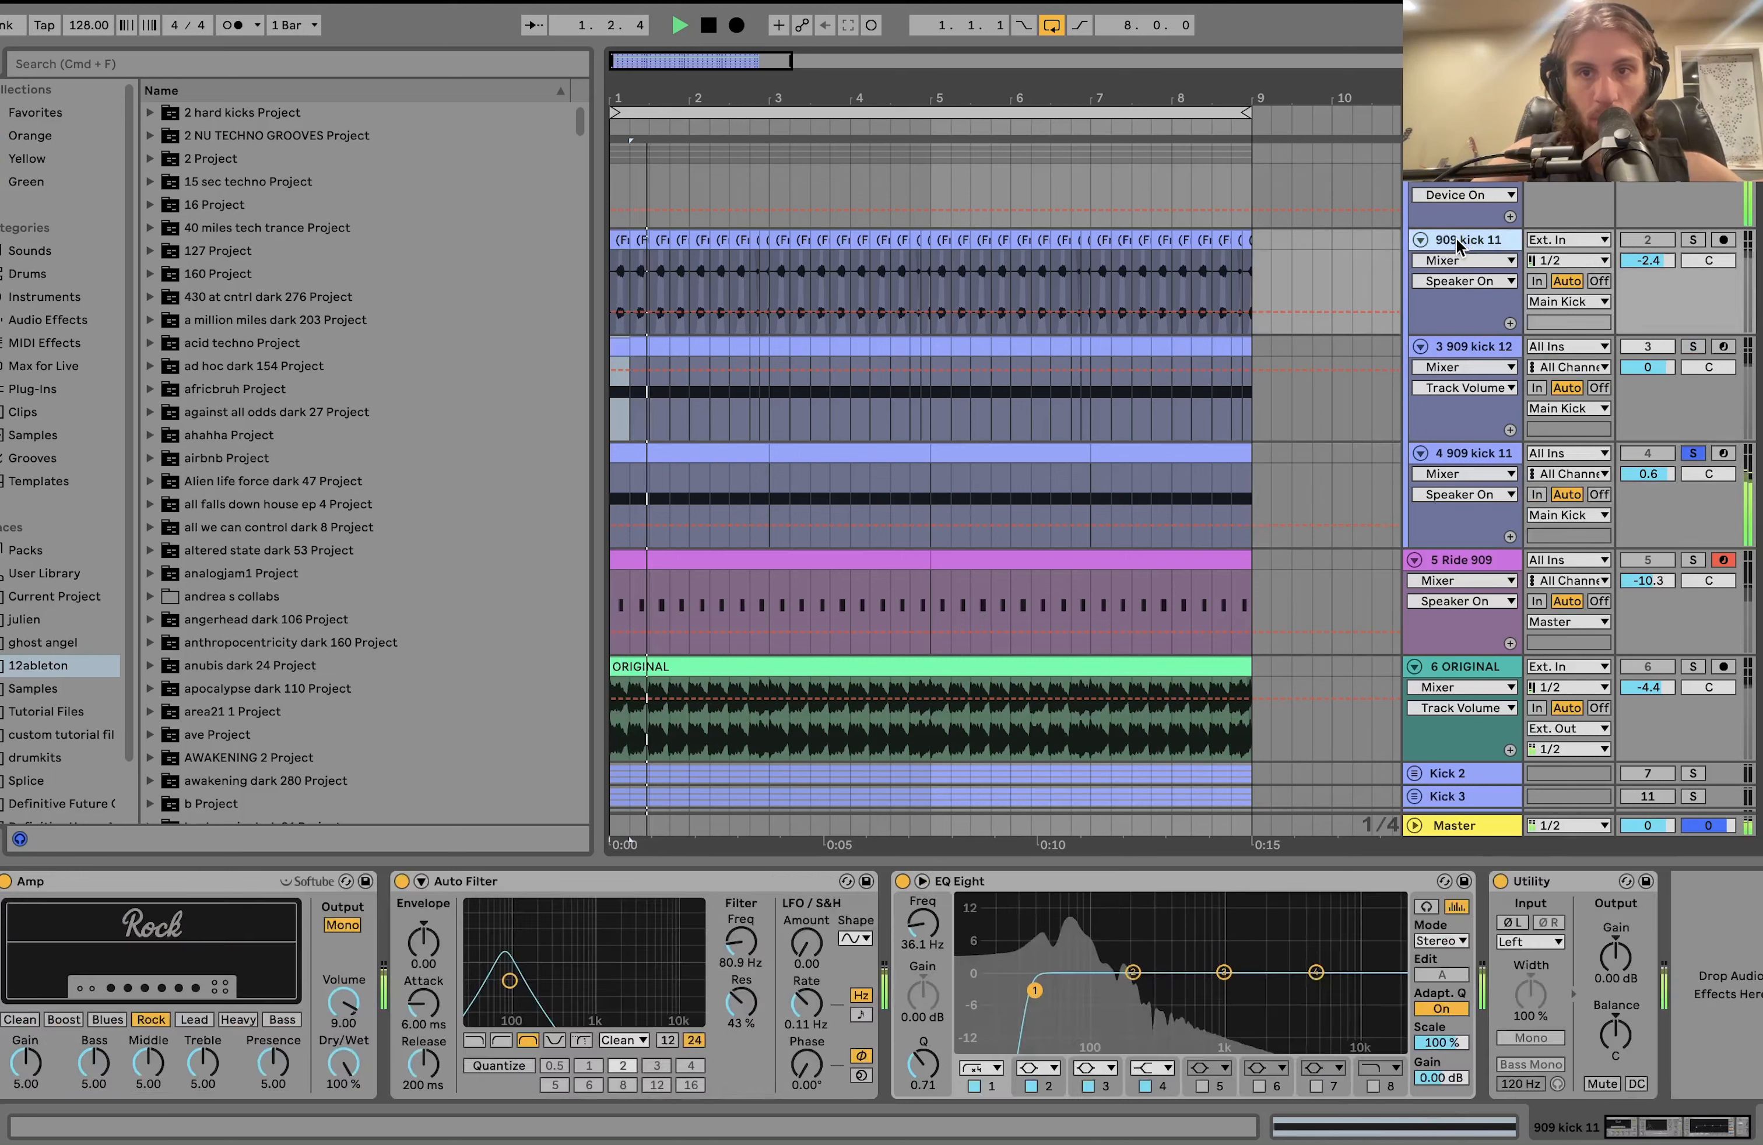
pyautogui.click(1471, 462)
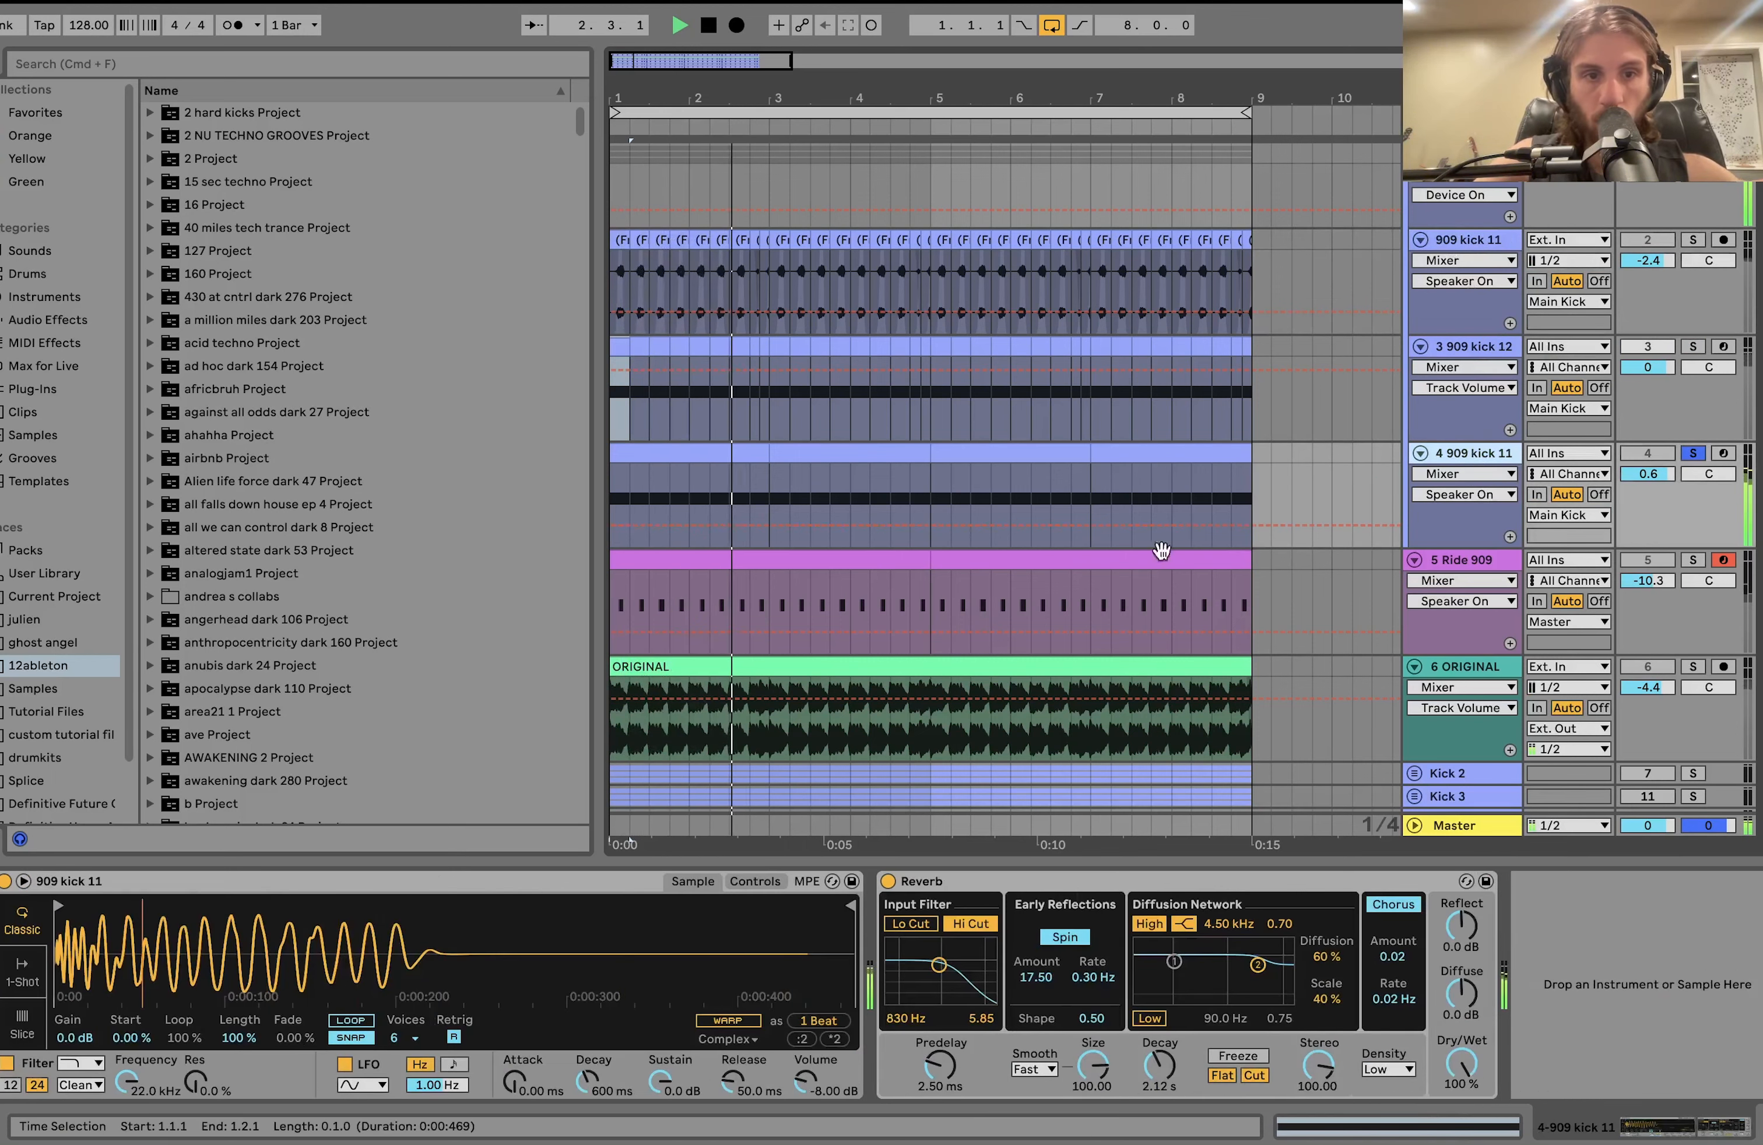
pyautogui.press('space')
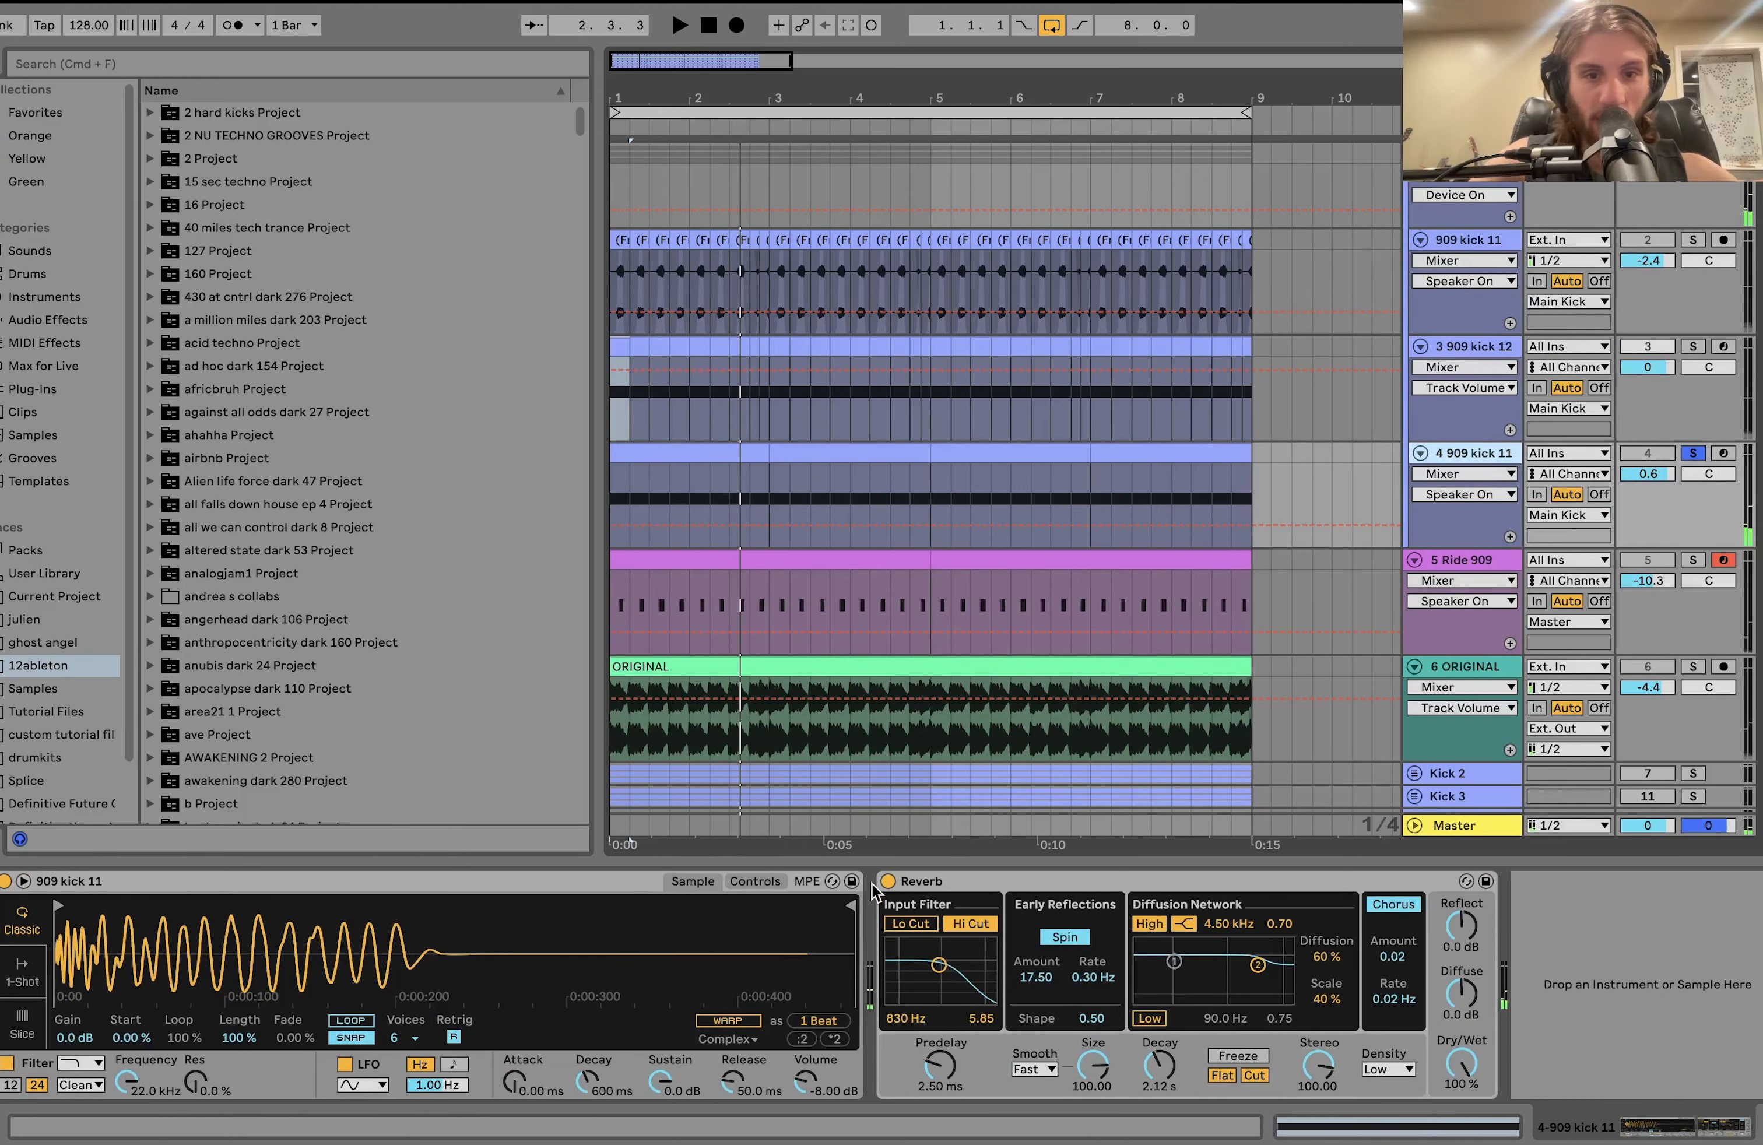
# Compare 909 kick 11 dry and wet by bypassing its Reverb, re-enabling it and playing the opening bars.
pyautogui.click(888, 881)
pyautogui.press('space')
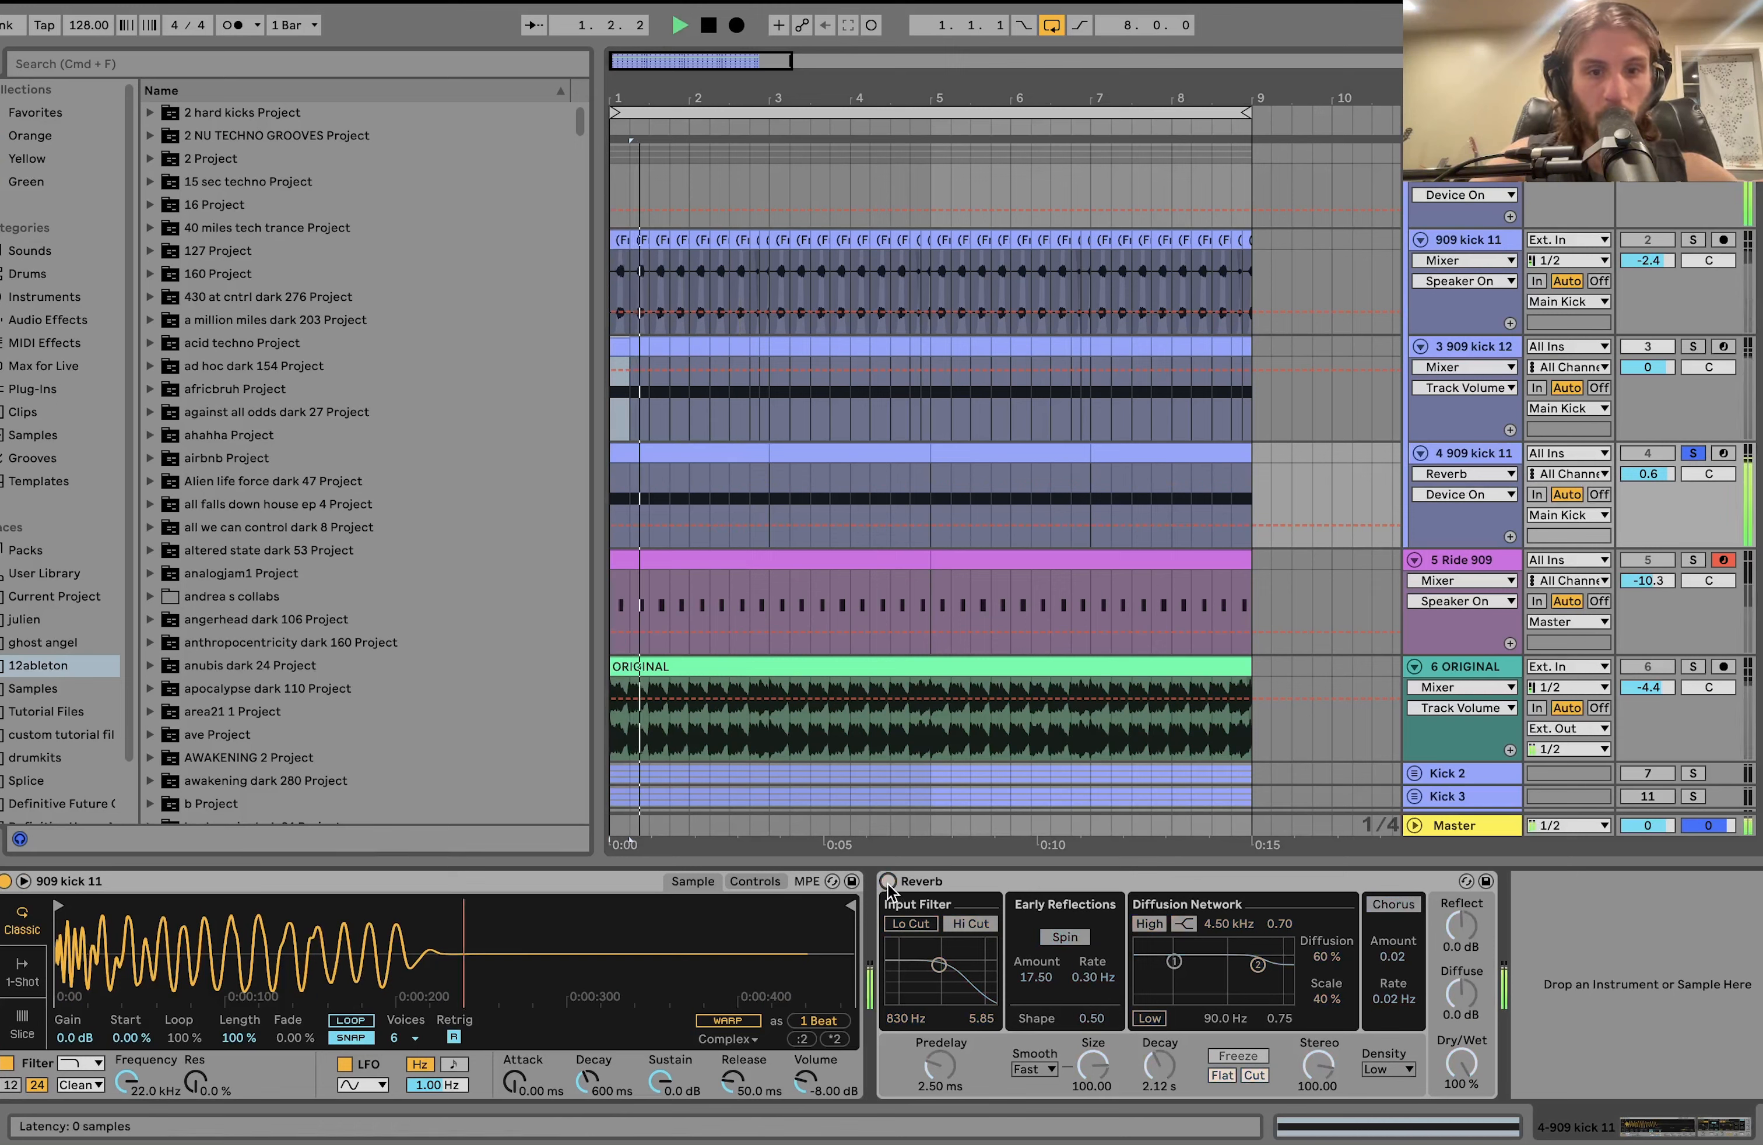
pyautogui.click(887, 881)
pyautogui.press('space')
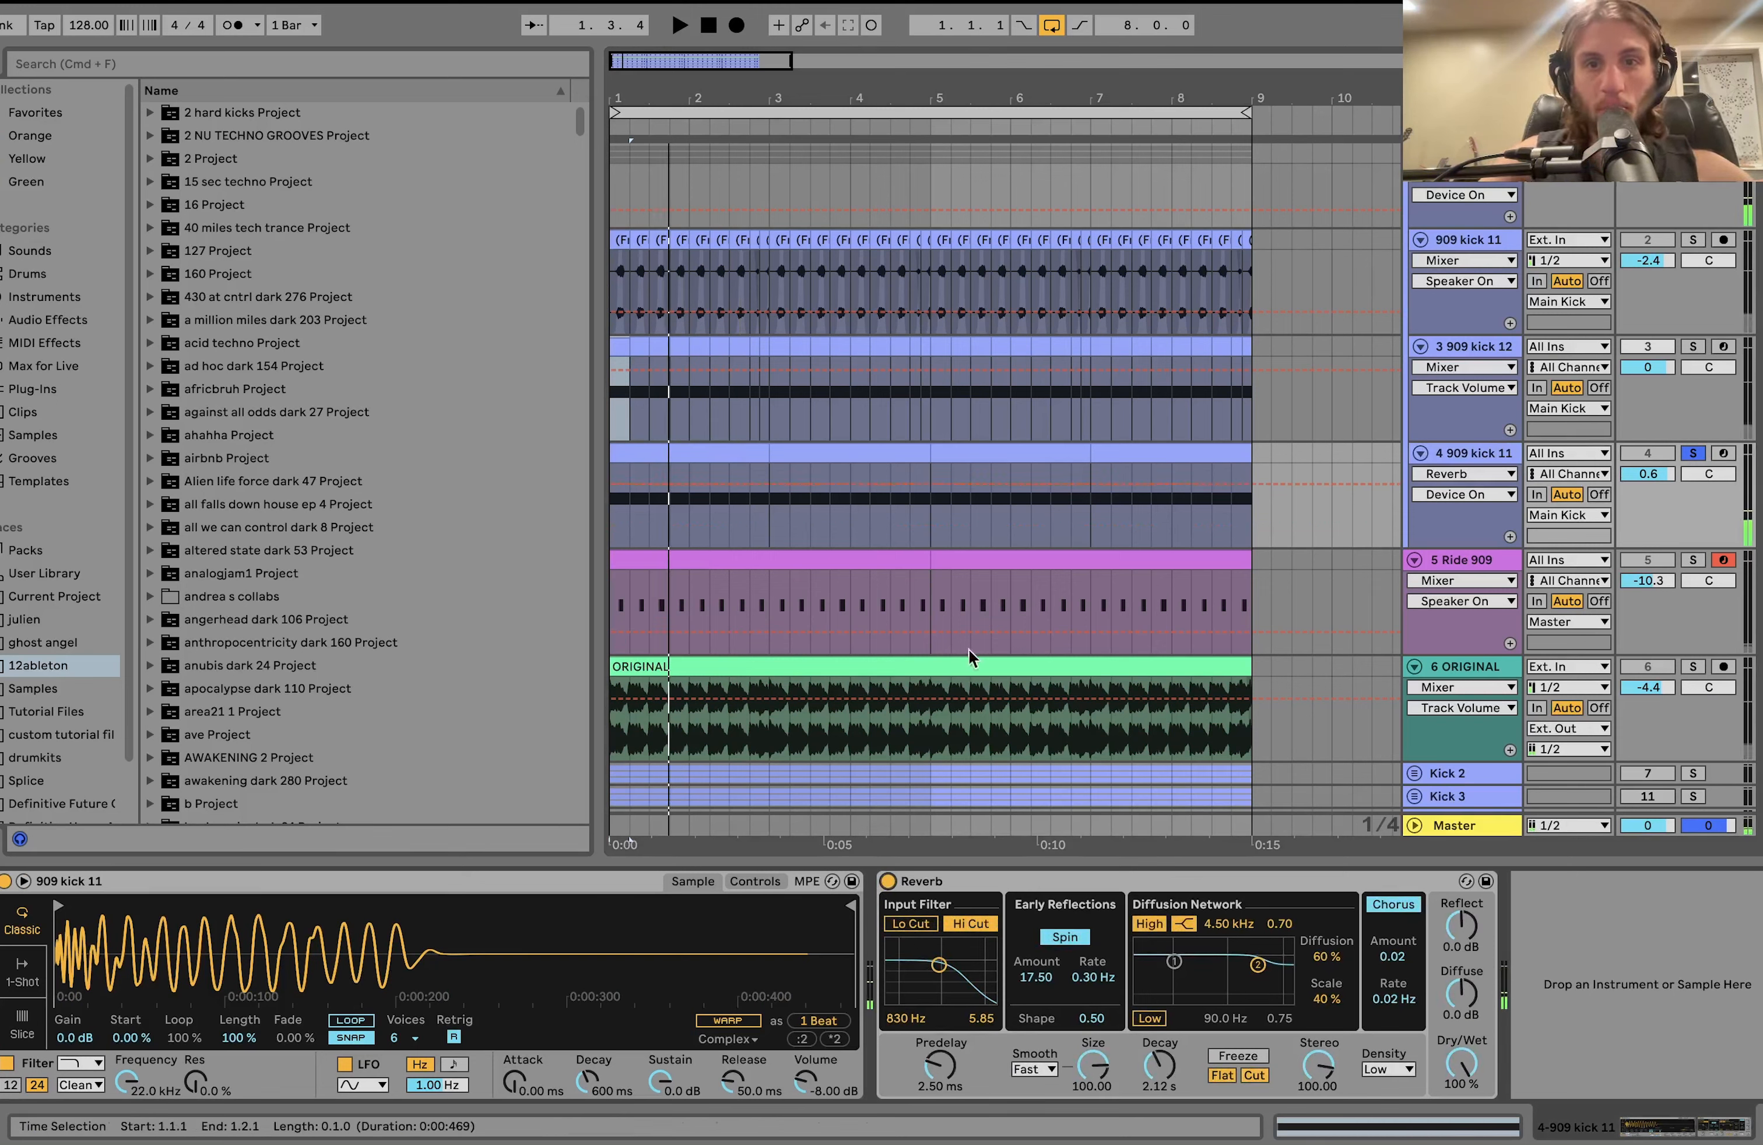
pyautogui.press('space')
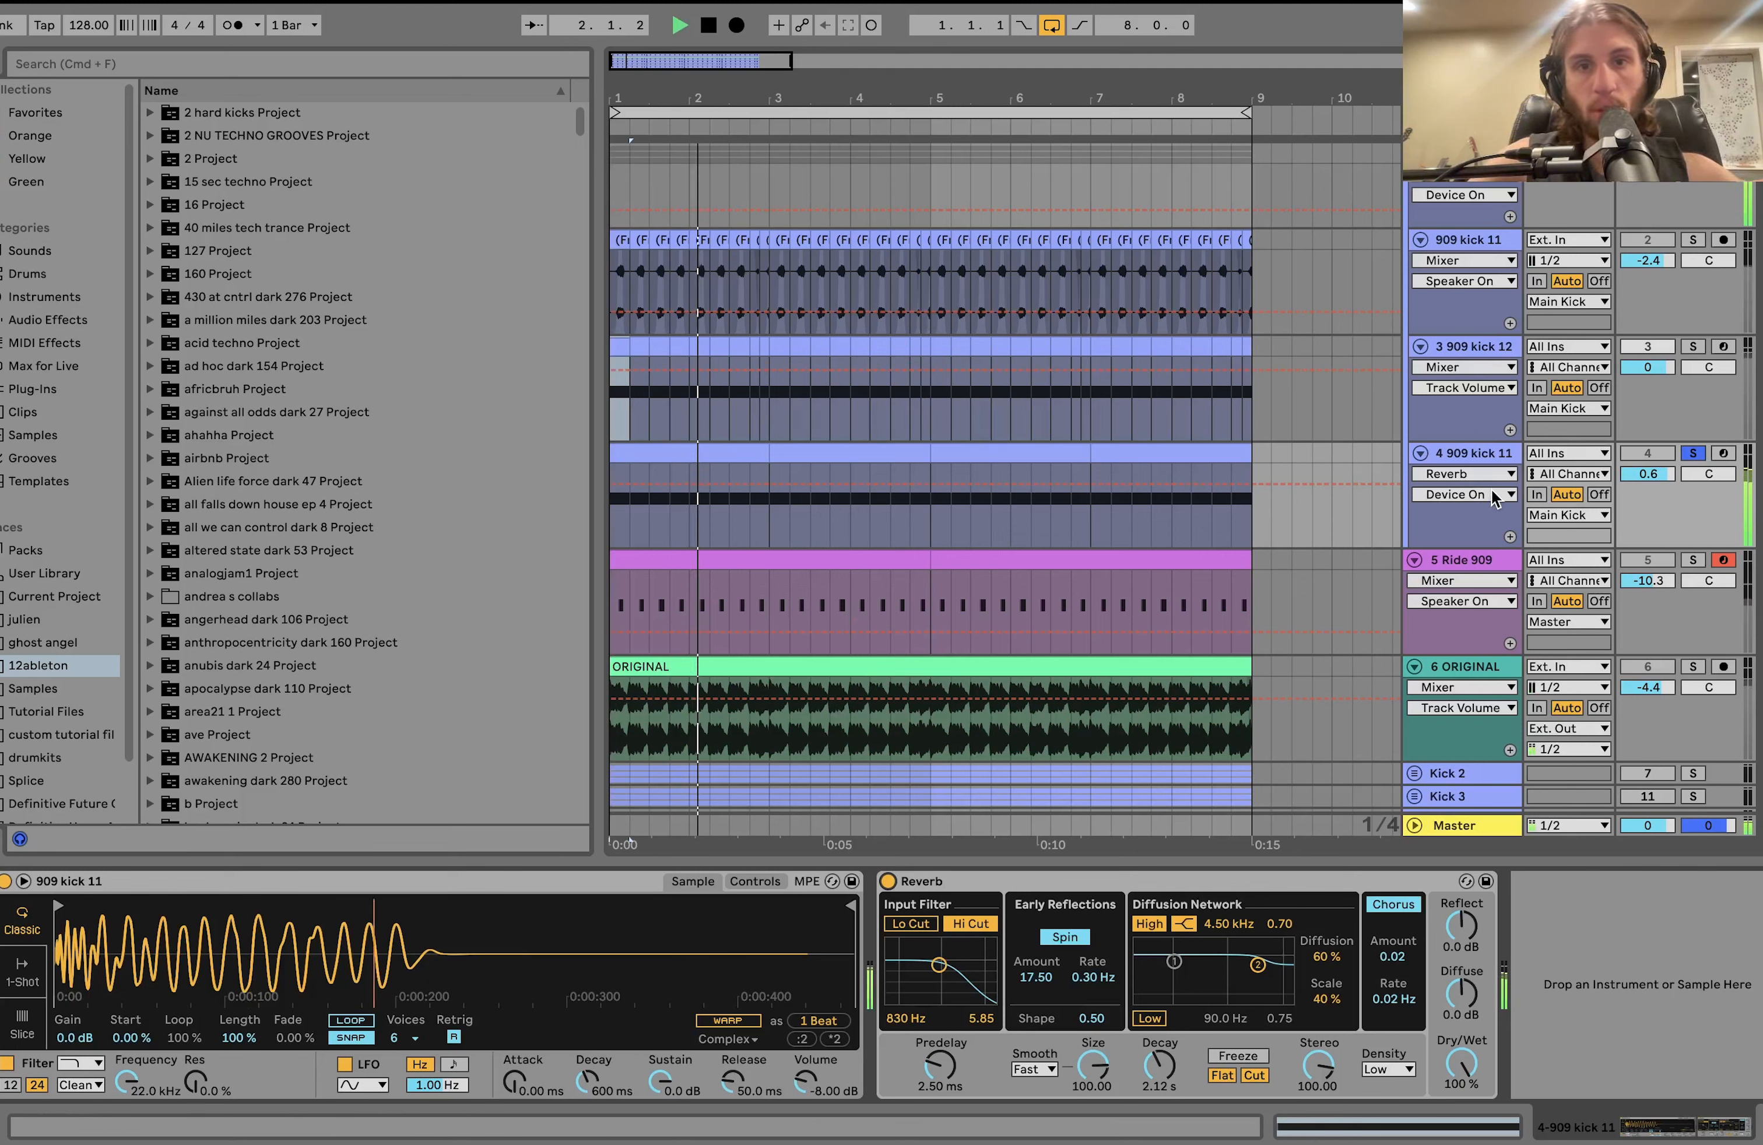
pyautogui.press('space')
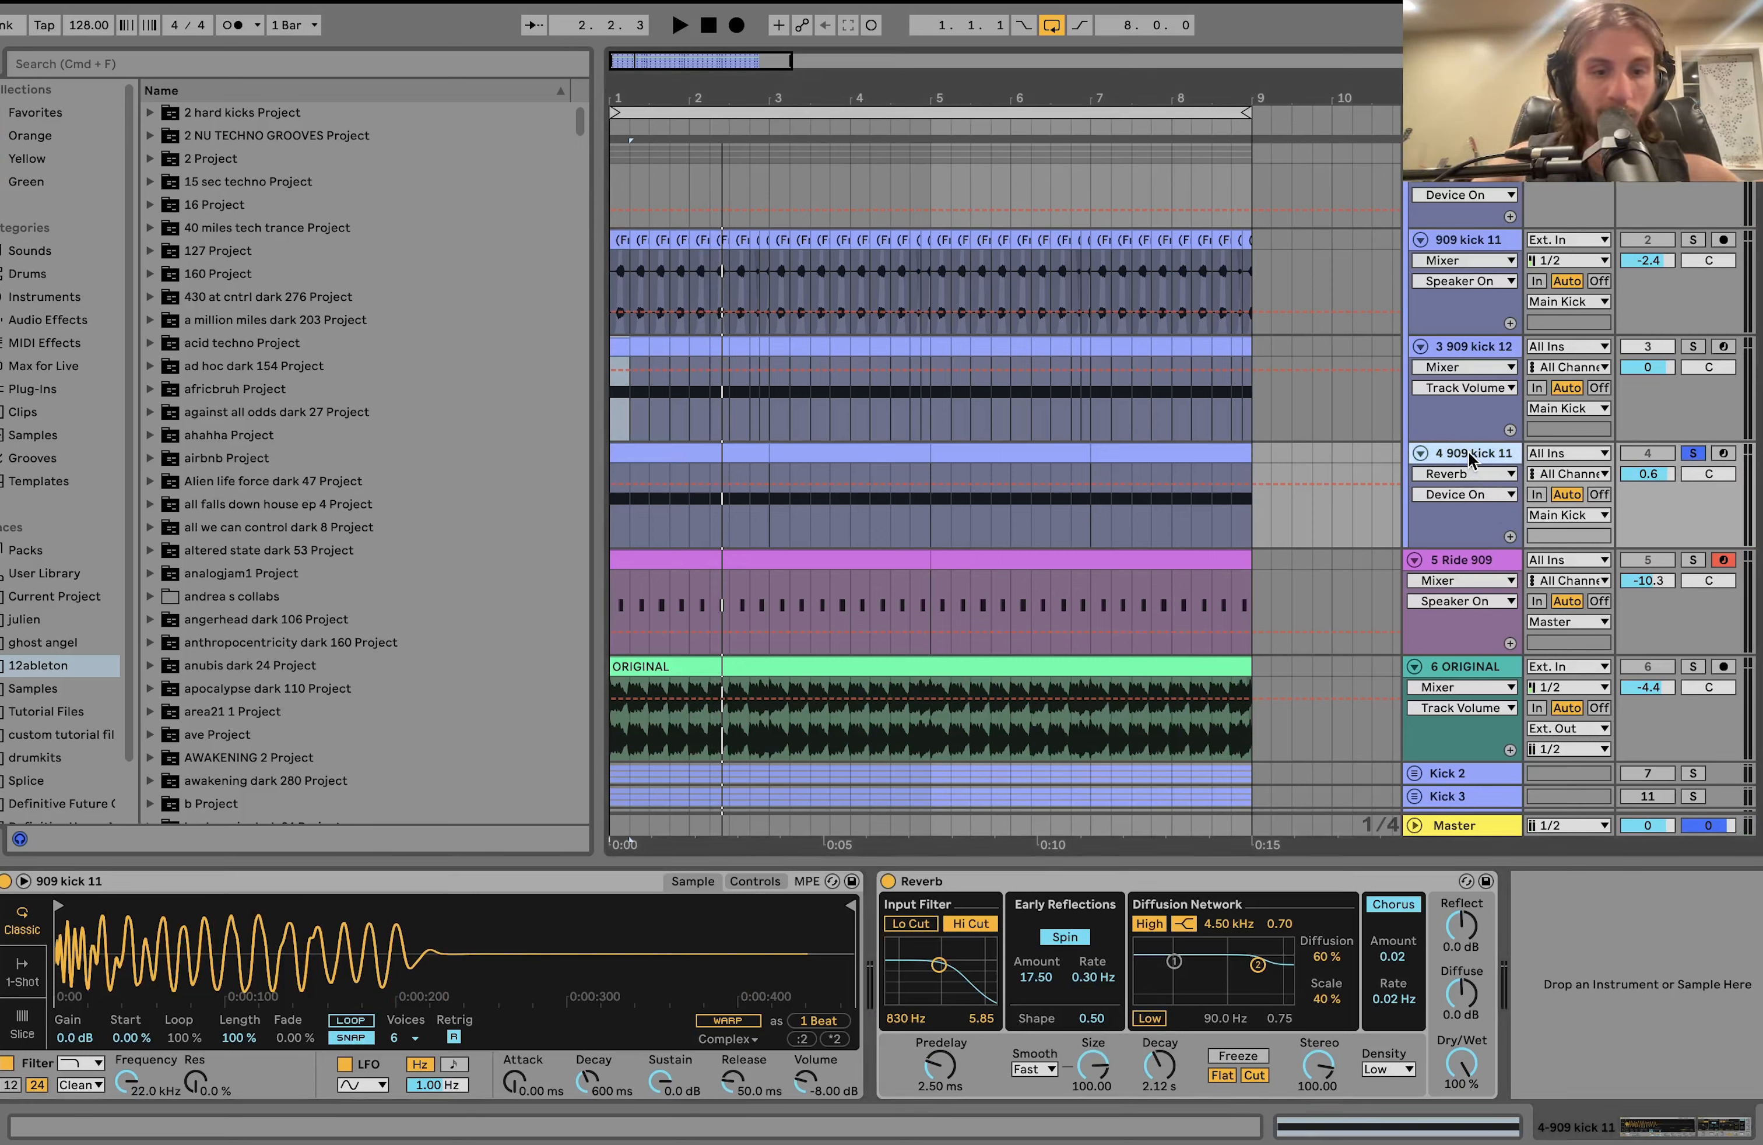
# Duplicate the 909 kick 11 MIDI track with its Reverb, and freeze and flatten the copy to audio.
pyautogui.press('super+d')
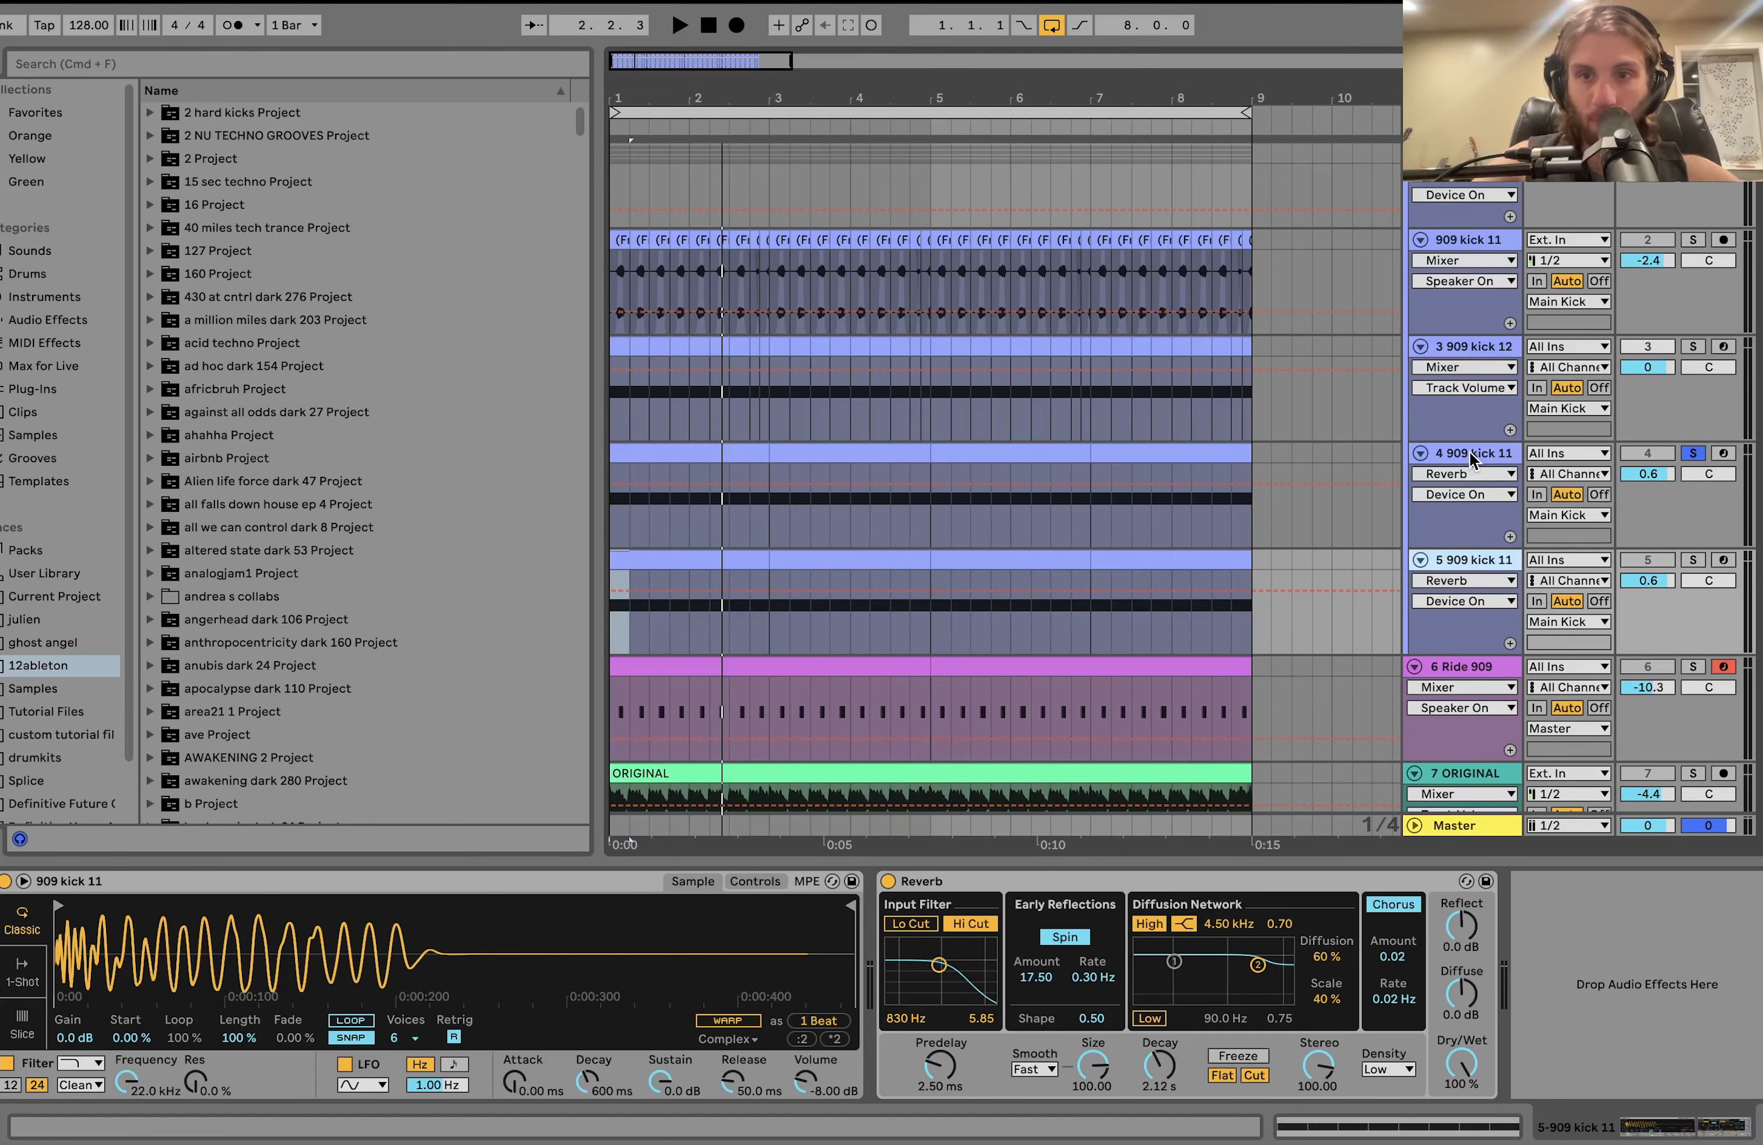
pyautogui.rightClick(1496, 565)
pyautogui.click(1319, 704)
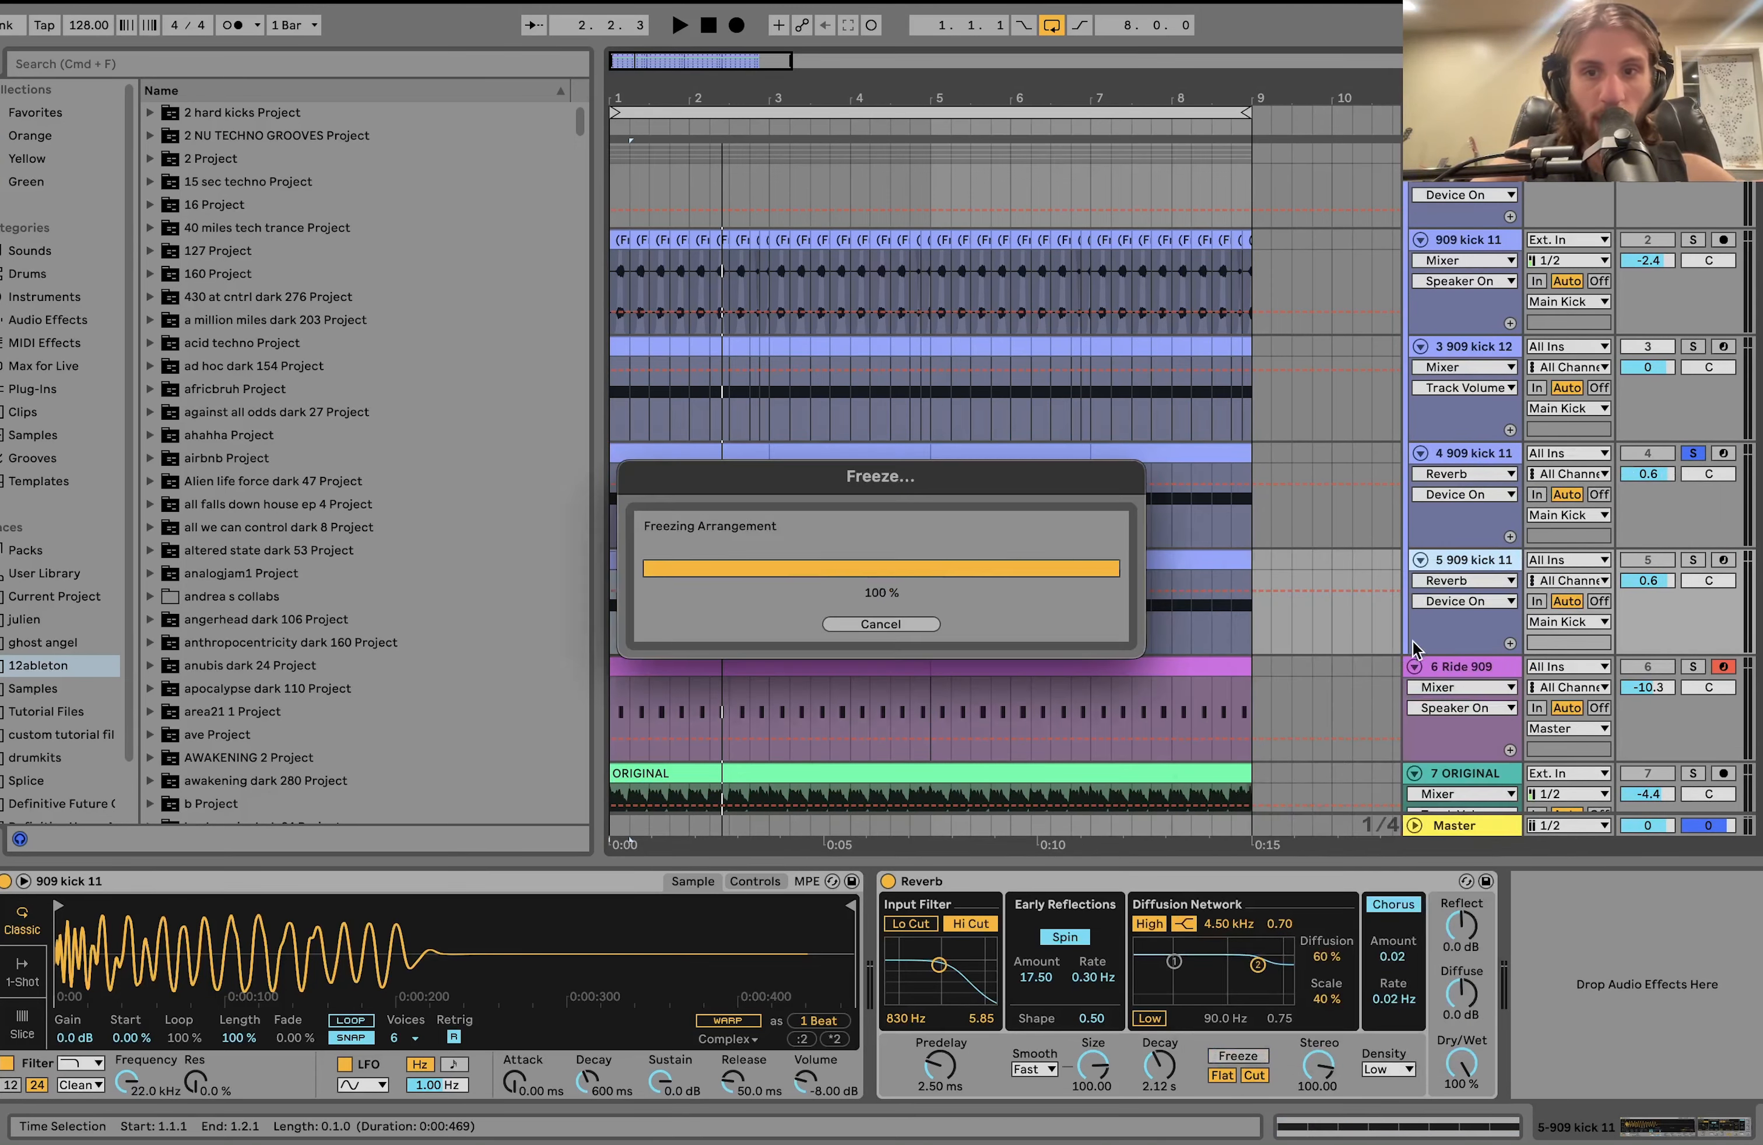
pyautogui.rightClick(1460, 569)
pyautogui.click(1519, 729)
# Select the beat from 2.2.1 to 2.3.1 on the flattened 909 kick 11 track and solo that track.
pyautogui.press('+')
pyautogui.press('+')
pyautogui.scroll(-3, 933, 540)
pyautogui.moveTo(932, 537); pyautogui.dragTo(609, 494)
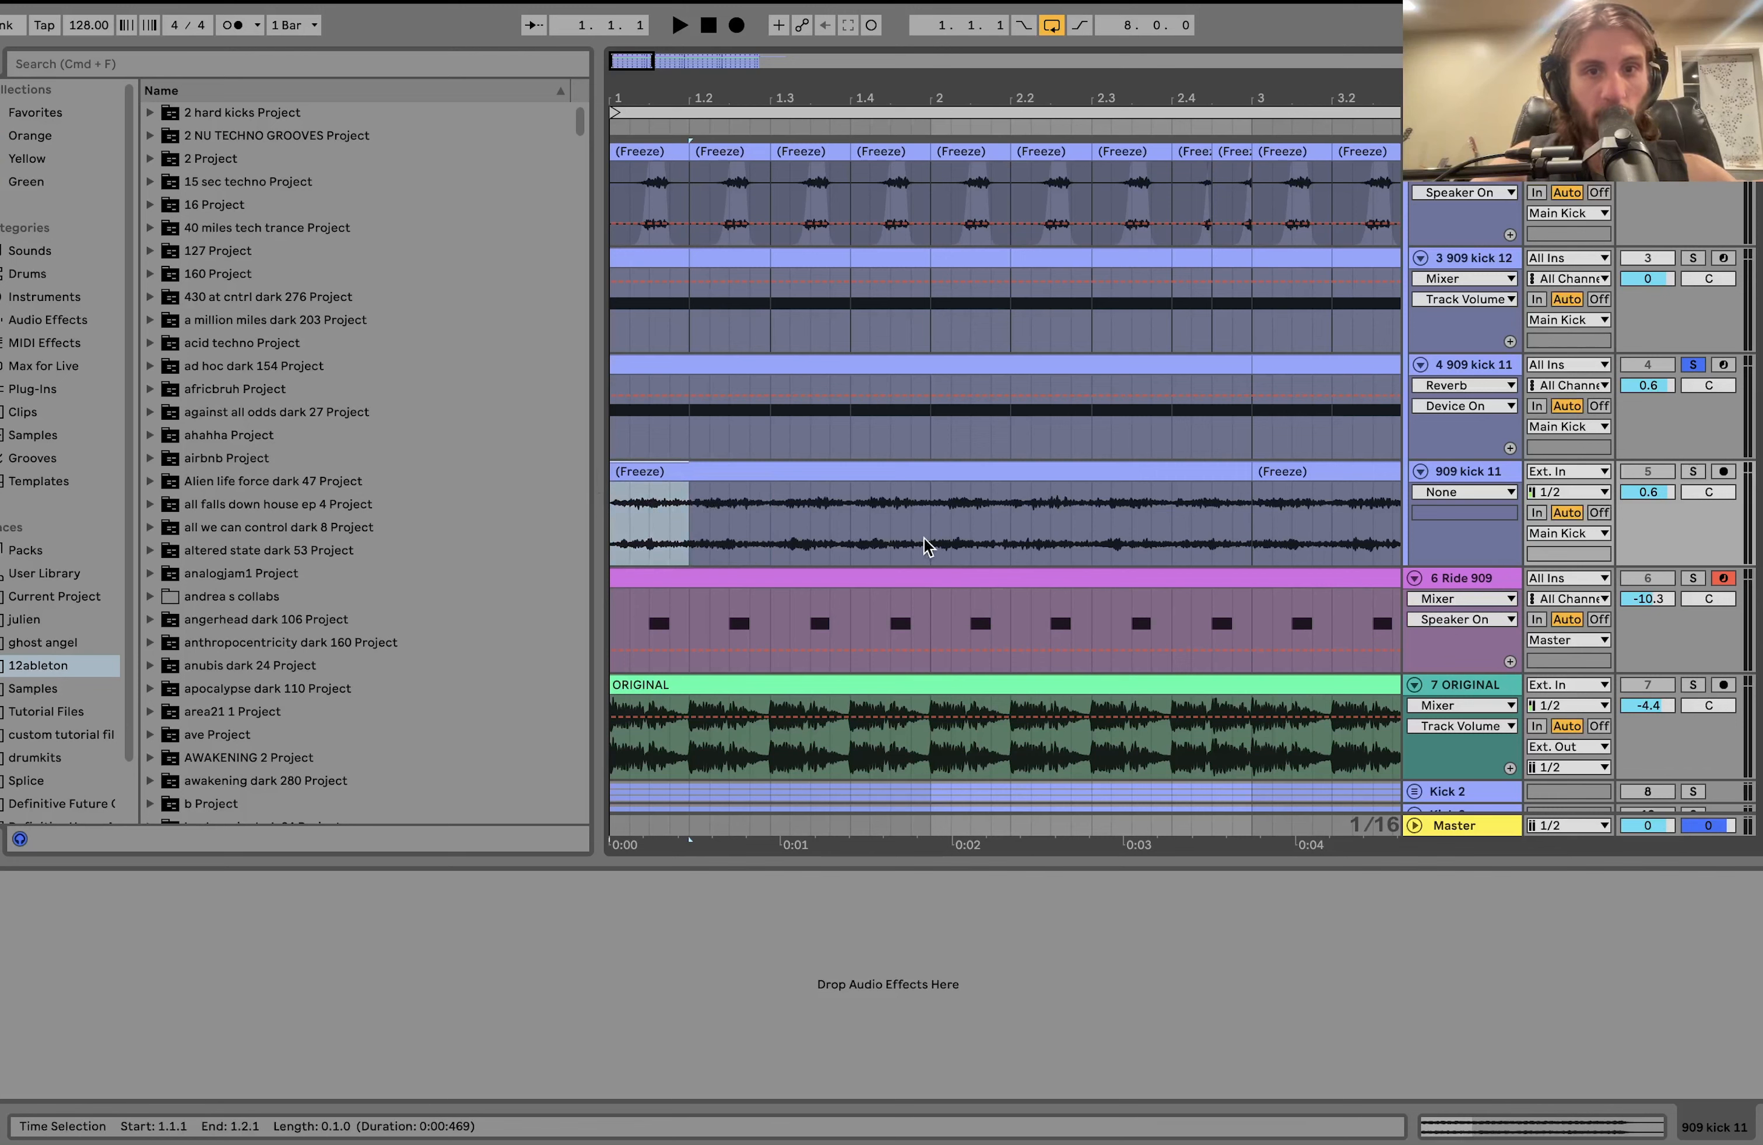
pyautogui.moveTo(928, 546); pyautogui.dragTo(1115, 472)
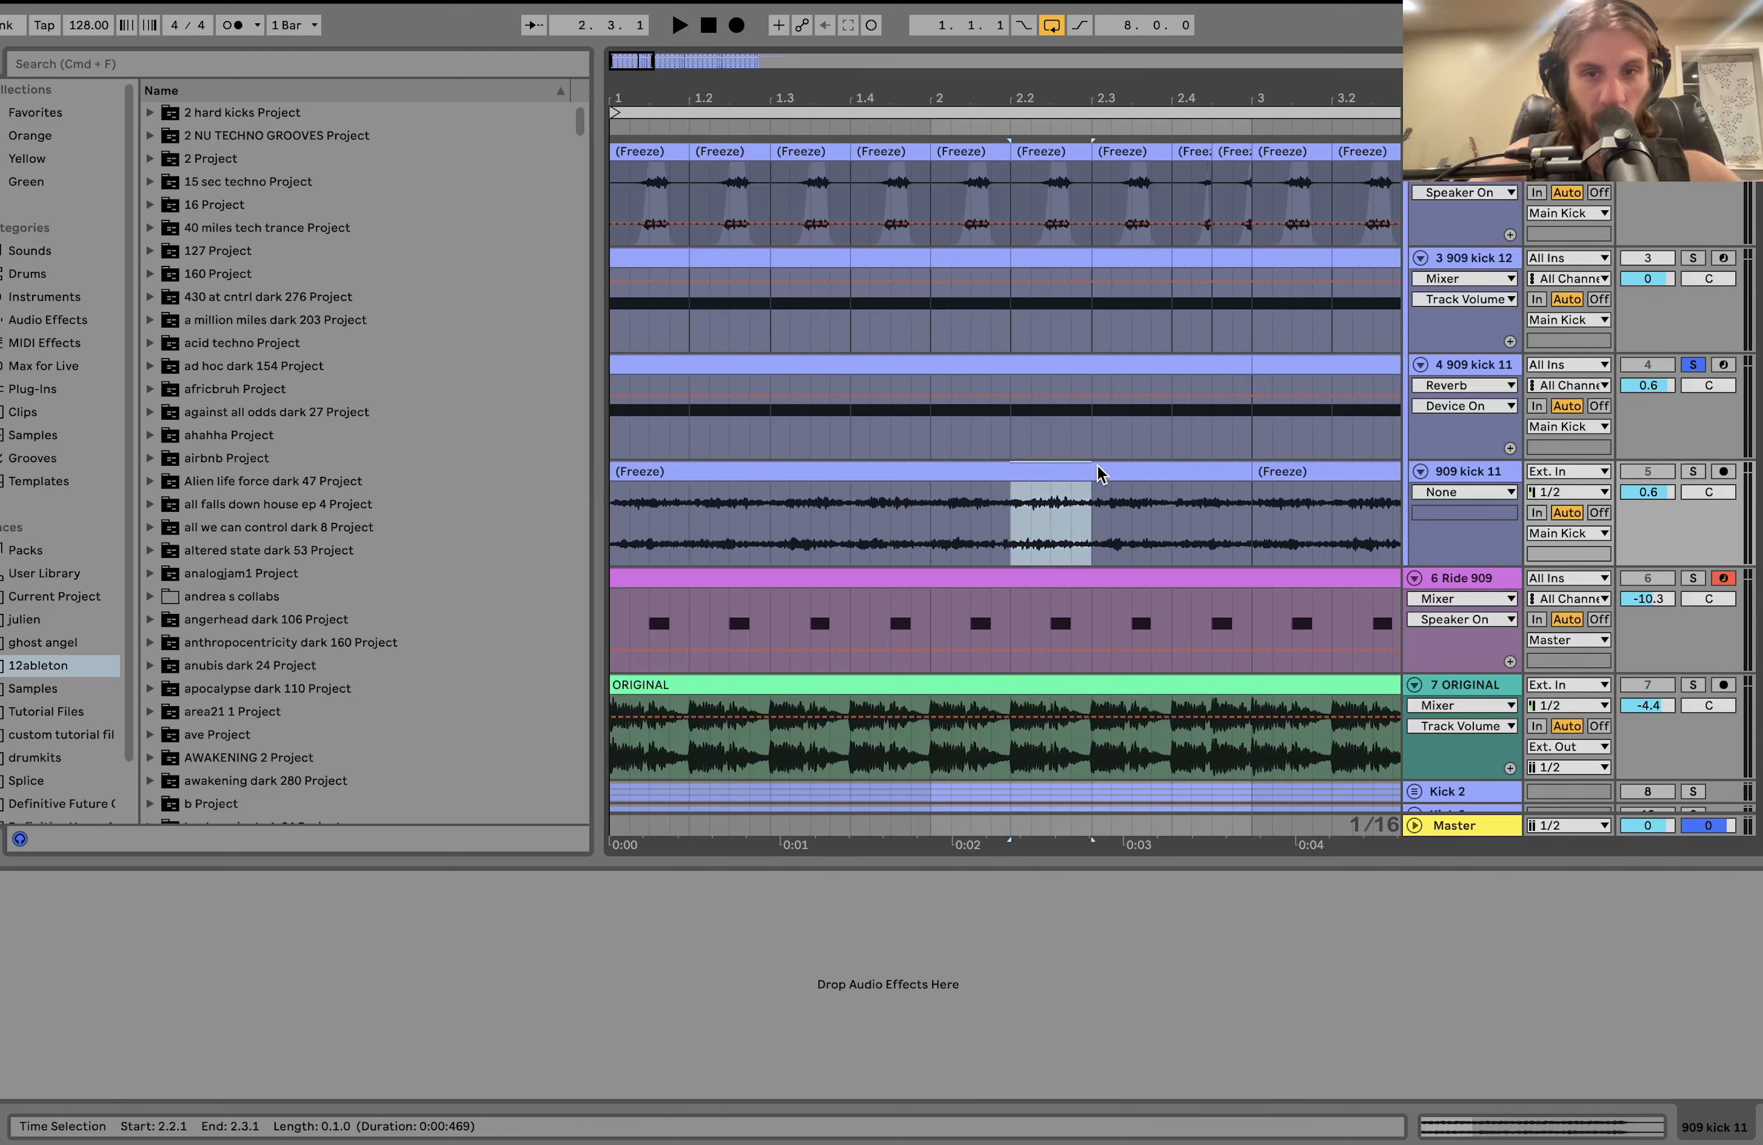
pyautogui.click(1696, 473)
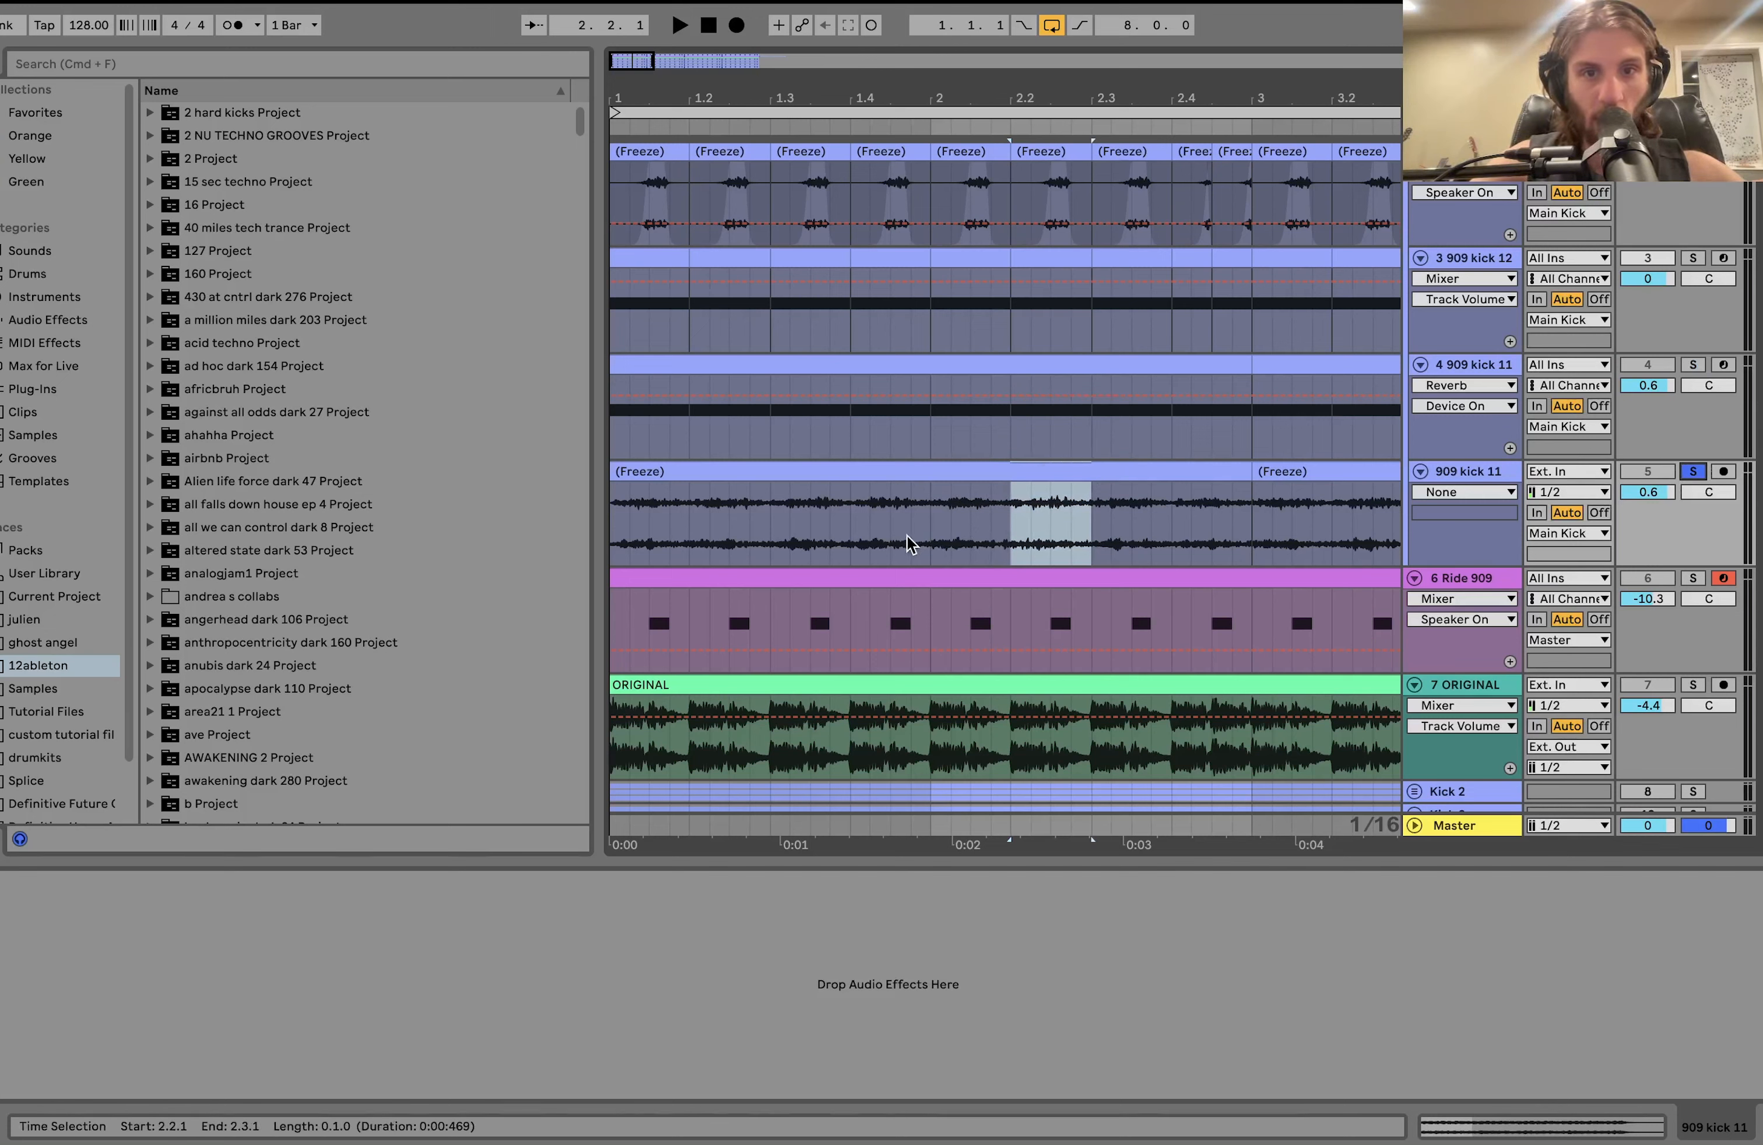
# Extend the time selection to start at 2.1.1, loop the two beats up to 2.3.1 and play them.
pyautogui.keyDown('shift'); pyautogui.click(929, 548); pyautogui.keyUp('shift')
pyautogui.press('super+l')
pyautogui.press('space')
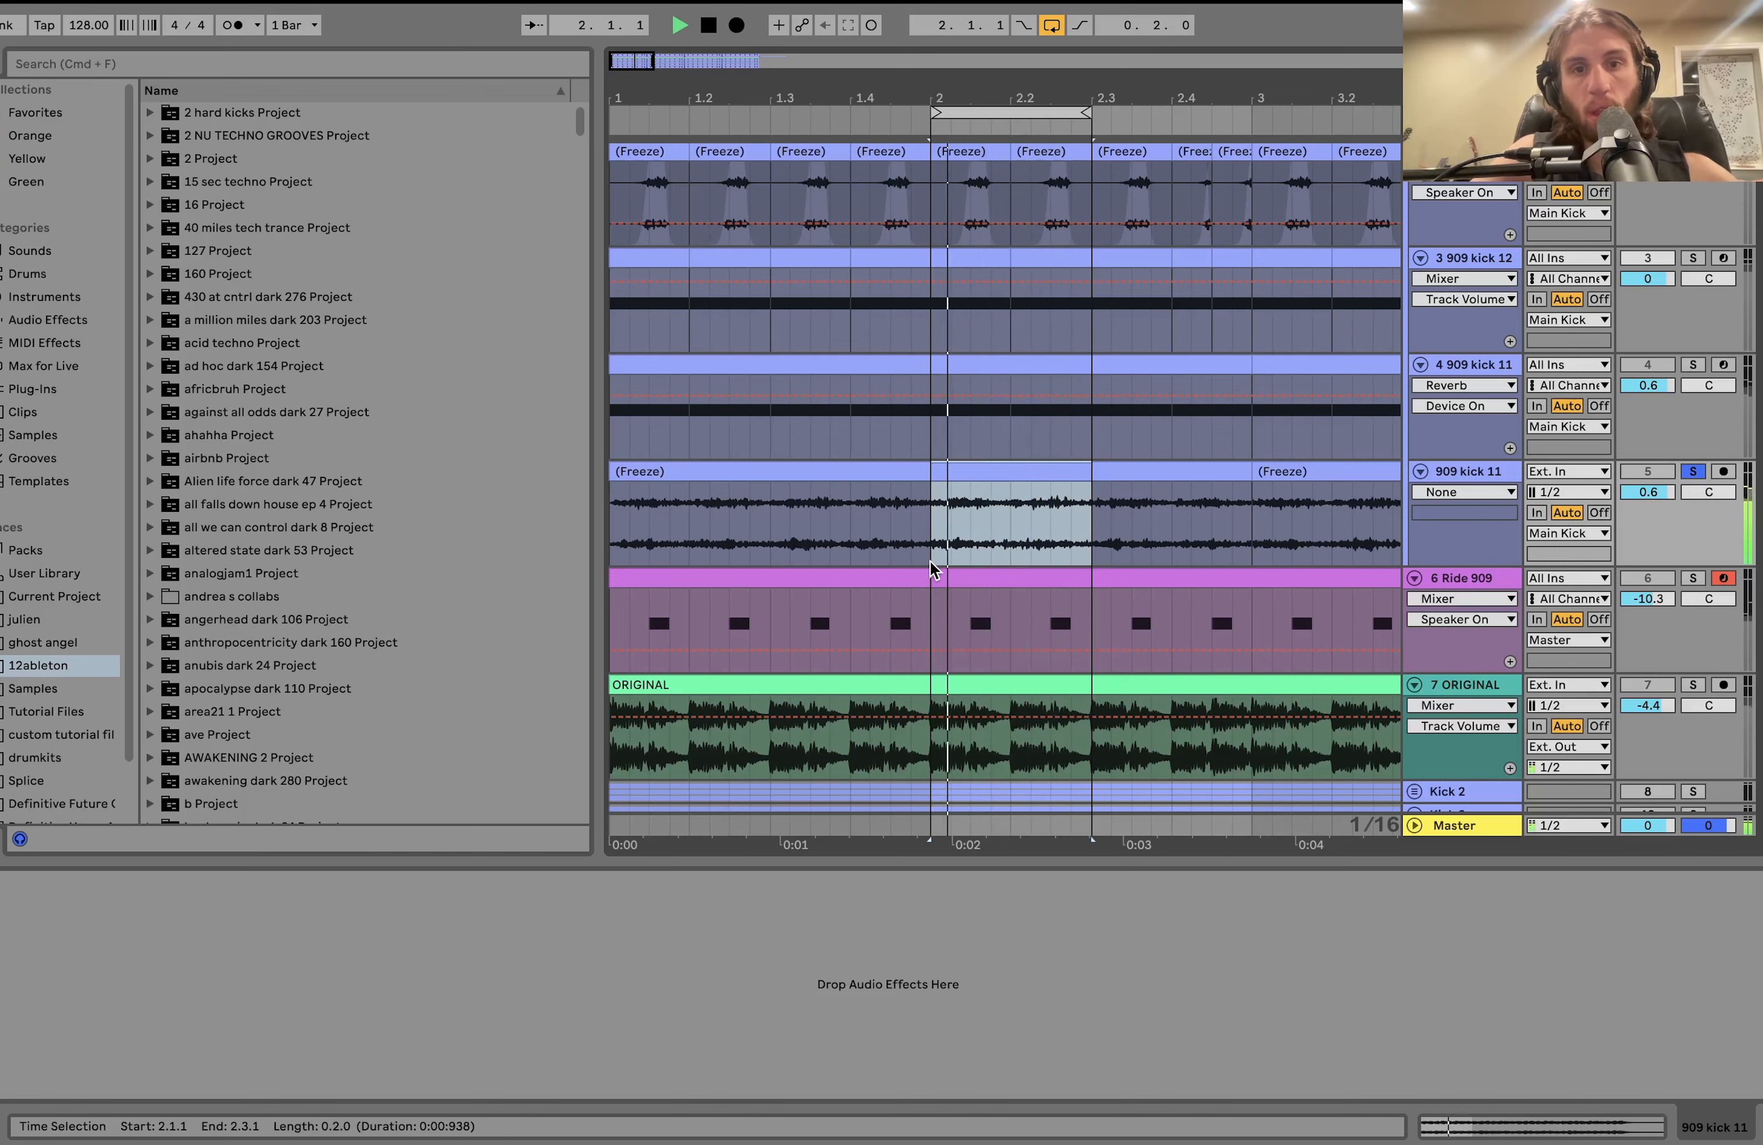
pyautogui.press('space')
pyautogui.scroll(-1, 1214, 556)
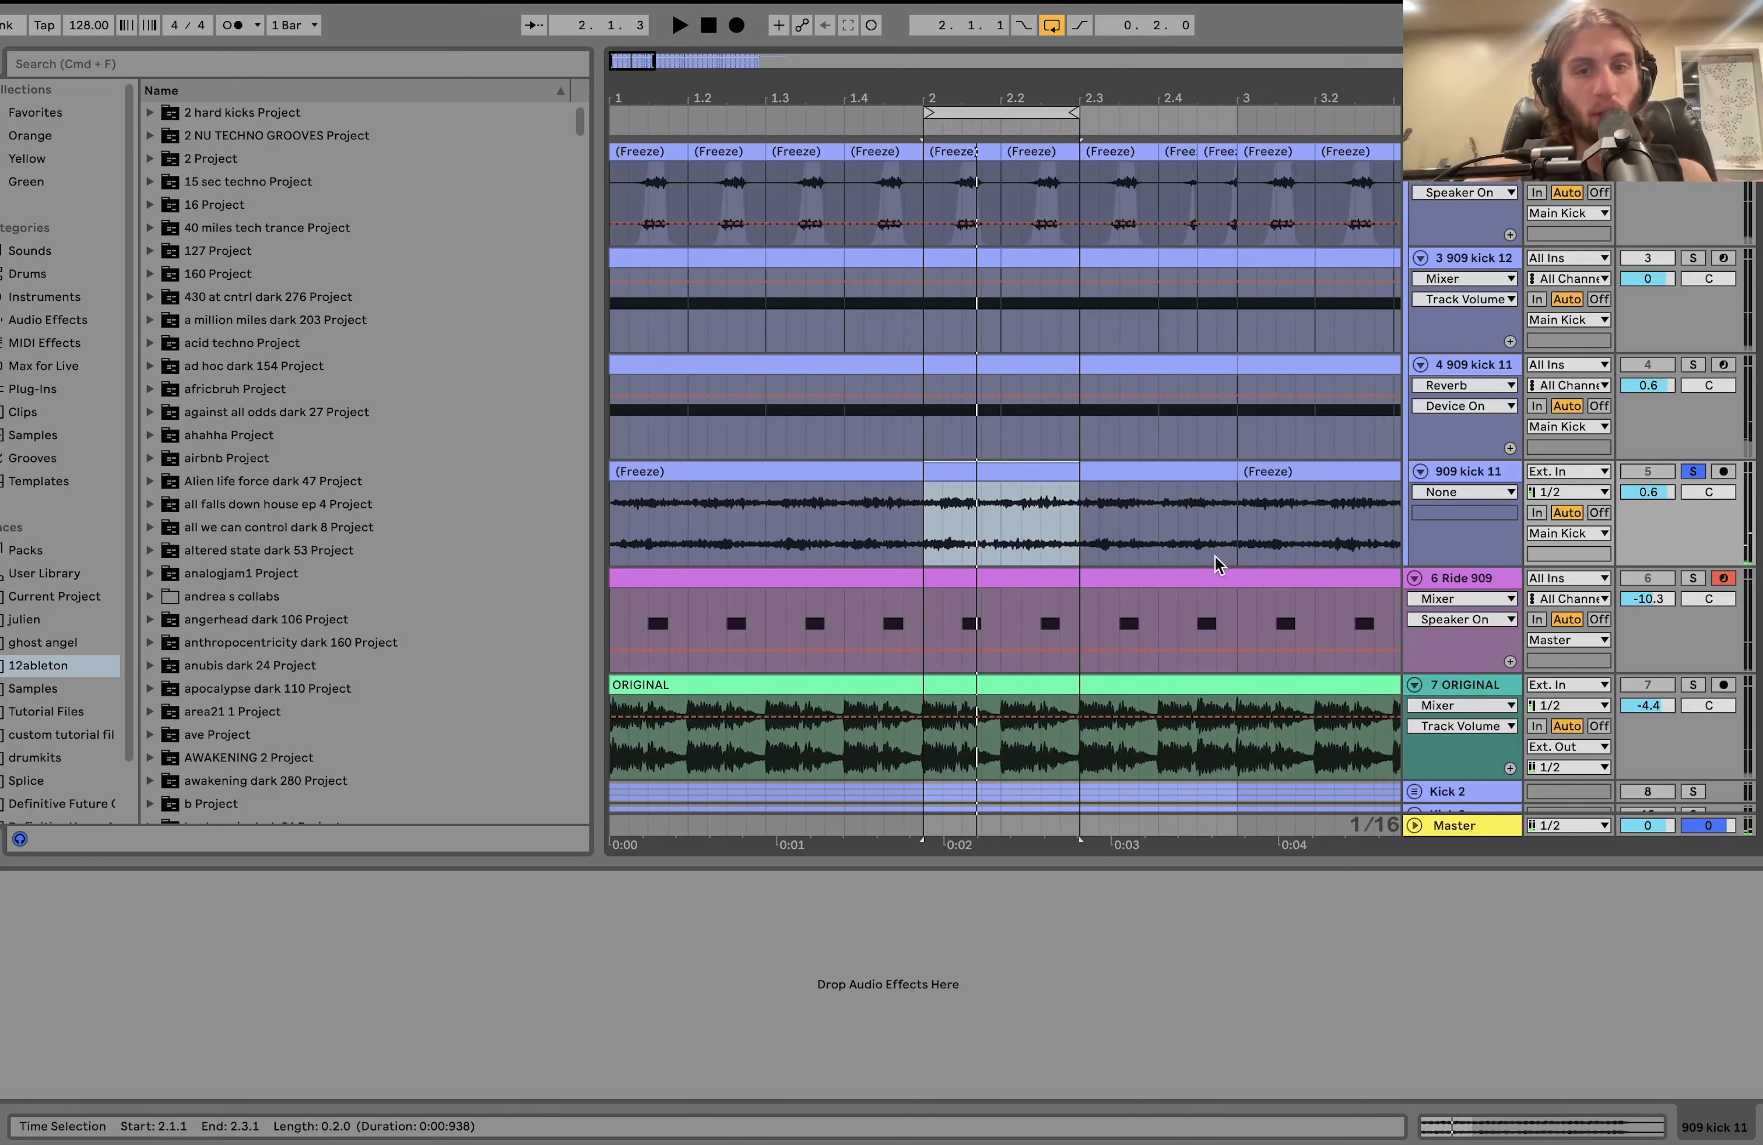
pyautogui.scroll(-2, 1214, 555)
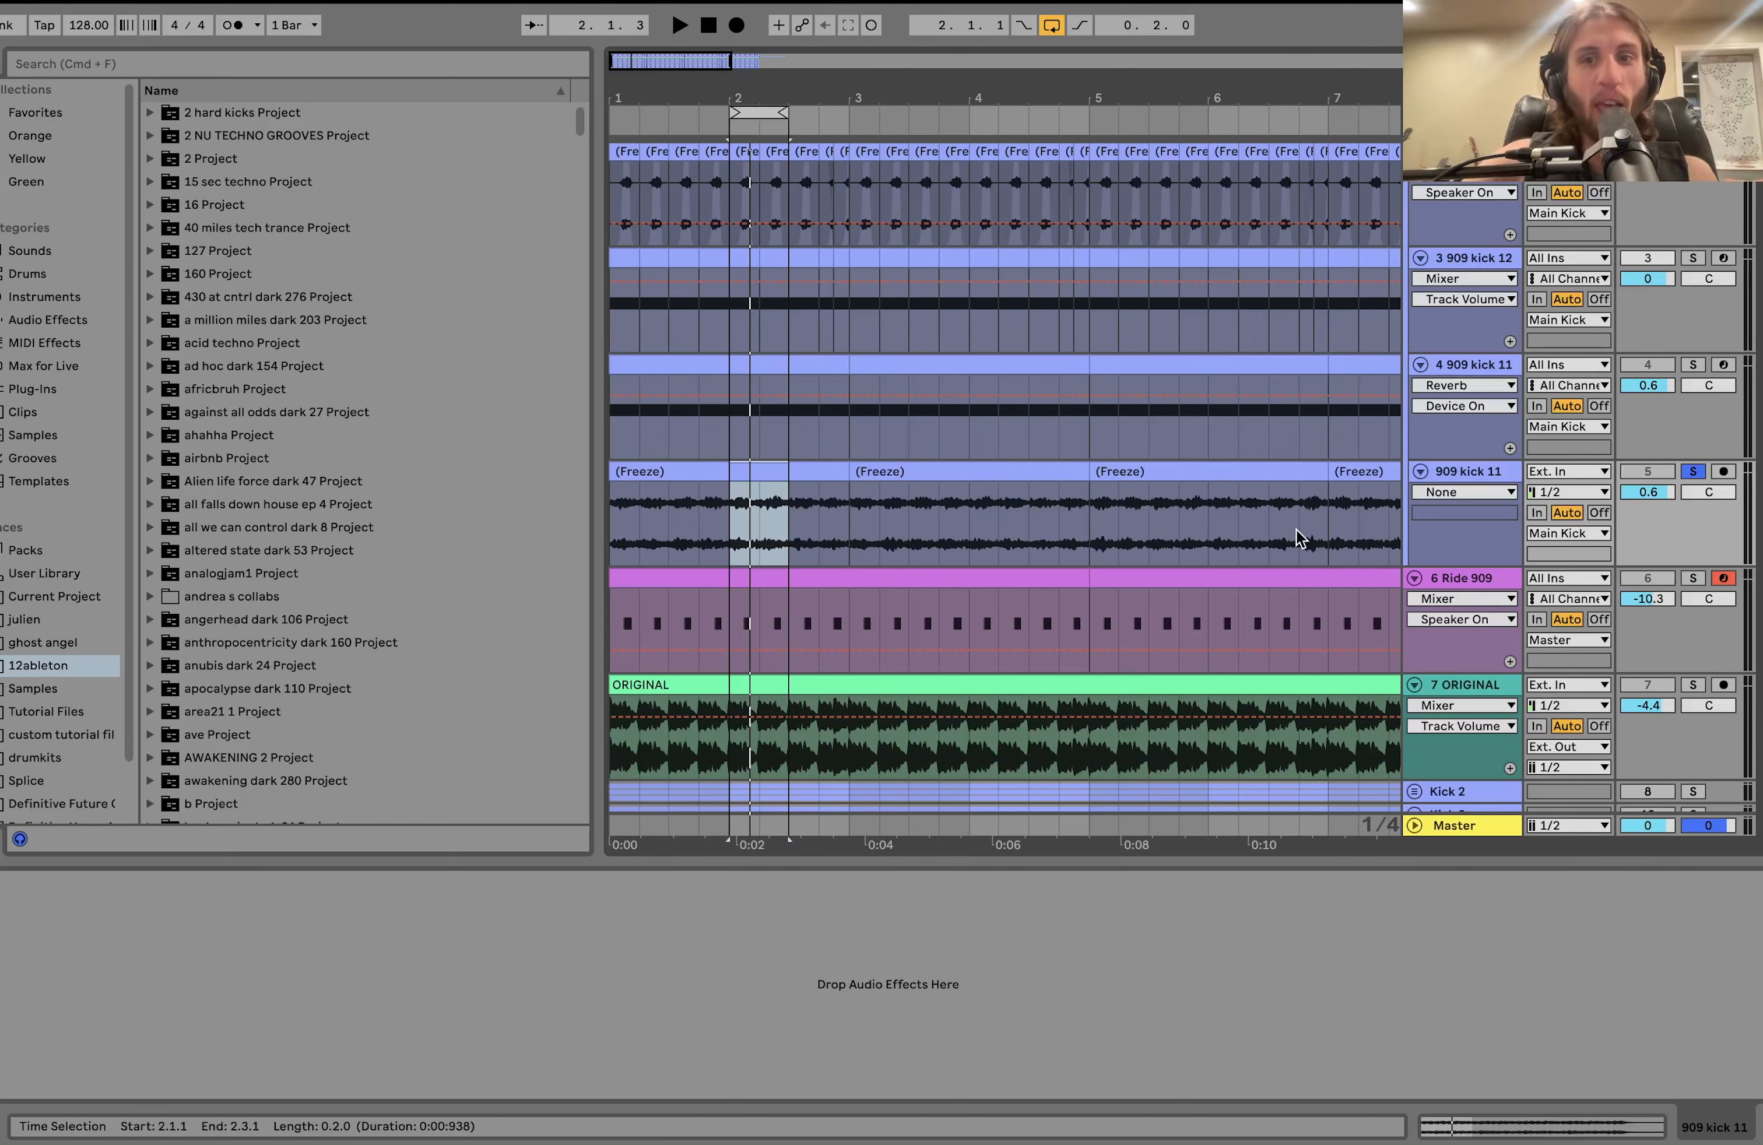
# Split the flattened reverb audio into a one-beat clip from 2.1.1 to 2.2.1, loop that beat and play it.
pyautogui.scroll(5, 725, 571)
pyautogui.scroll(-2, 725, 571)
pyautogui.moveTo(974, 443); pyautogui.dragTo(1050, 441)
pyautogui.press('super+e')
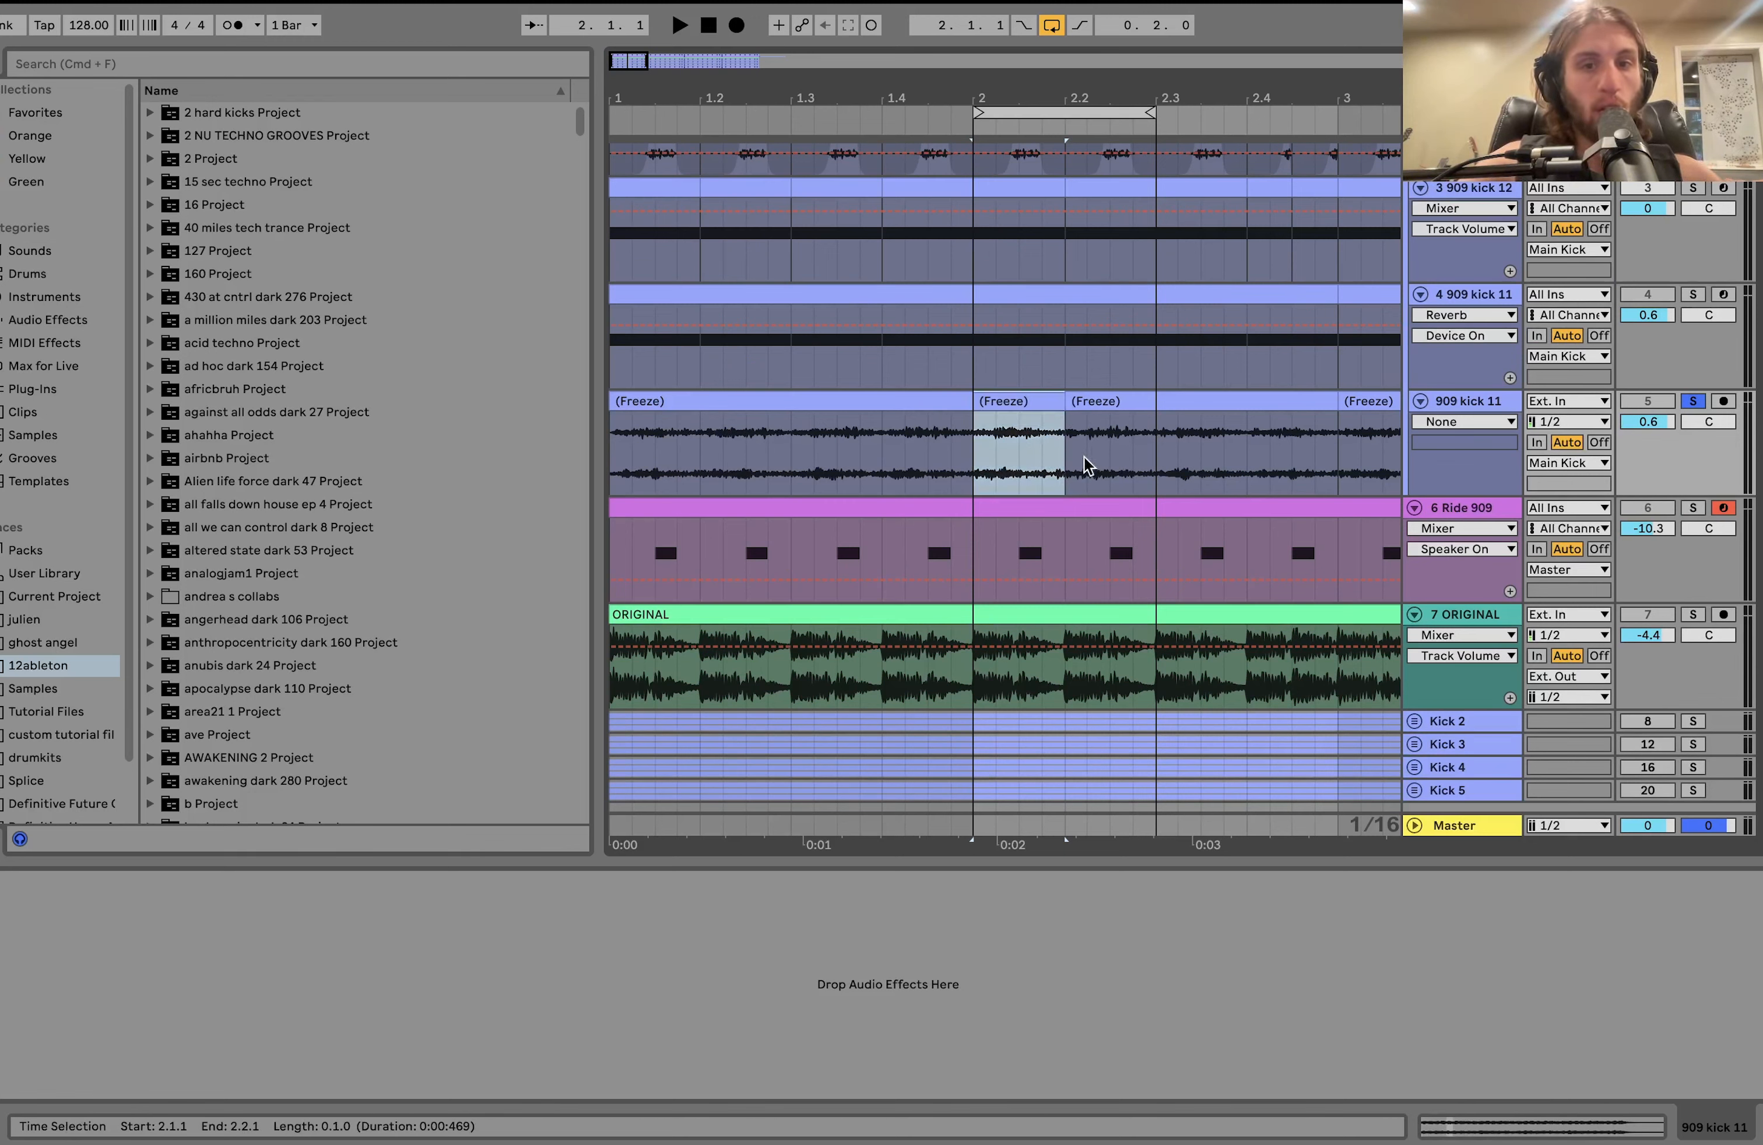
pyautogui.press('super+l')
pyautogui.press('space')
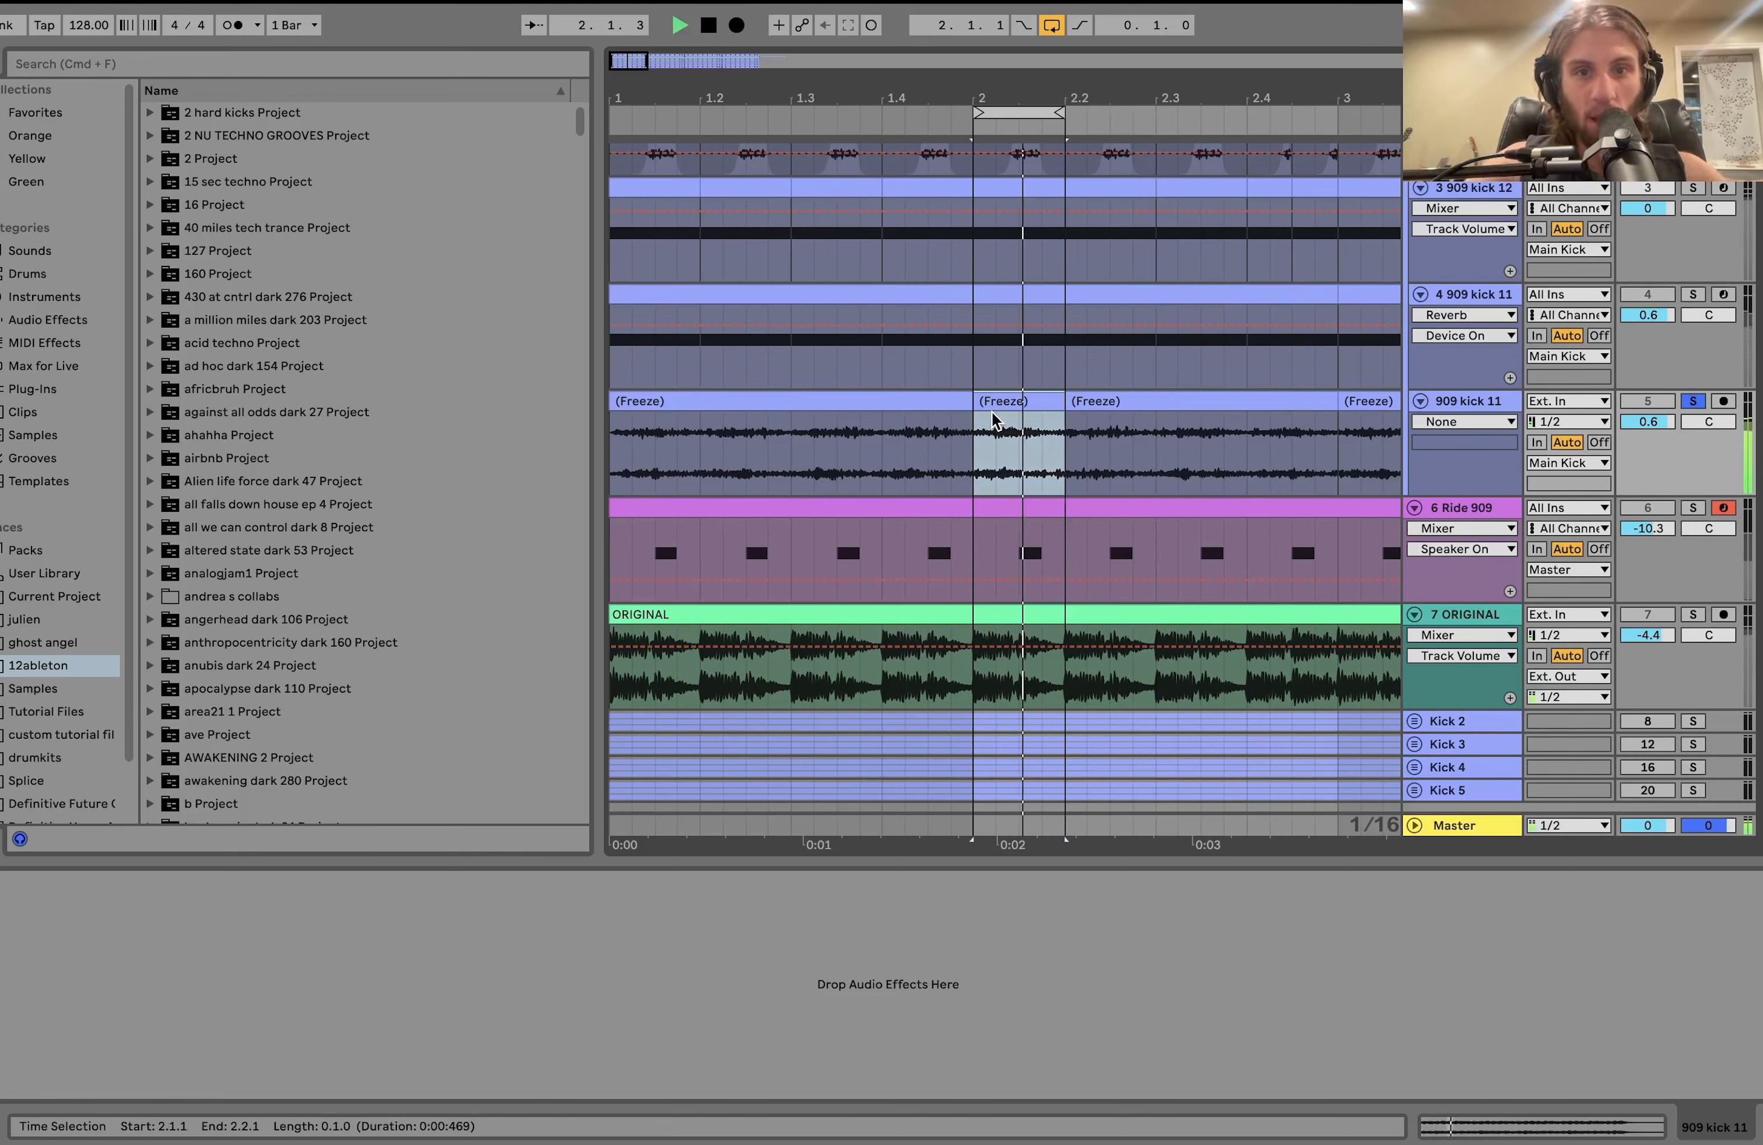
pyautogui.press('space')
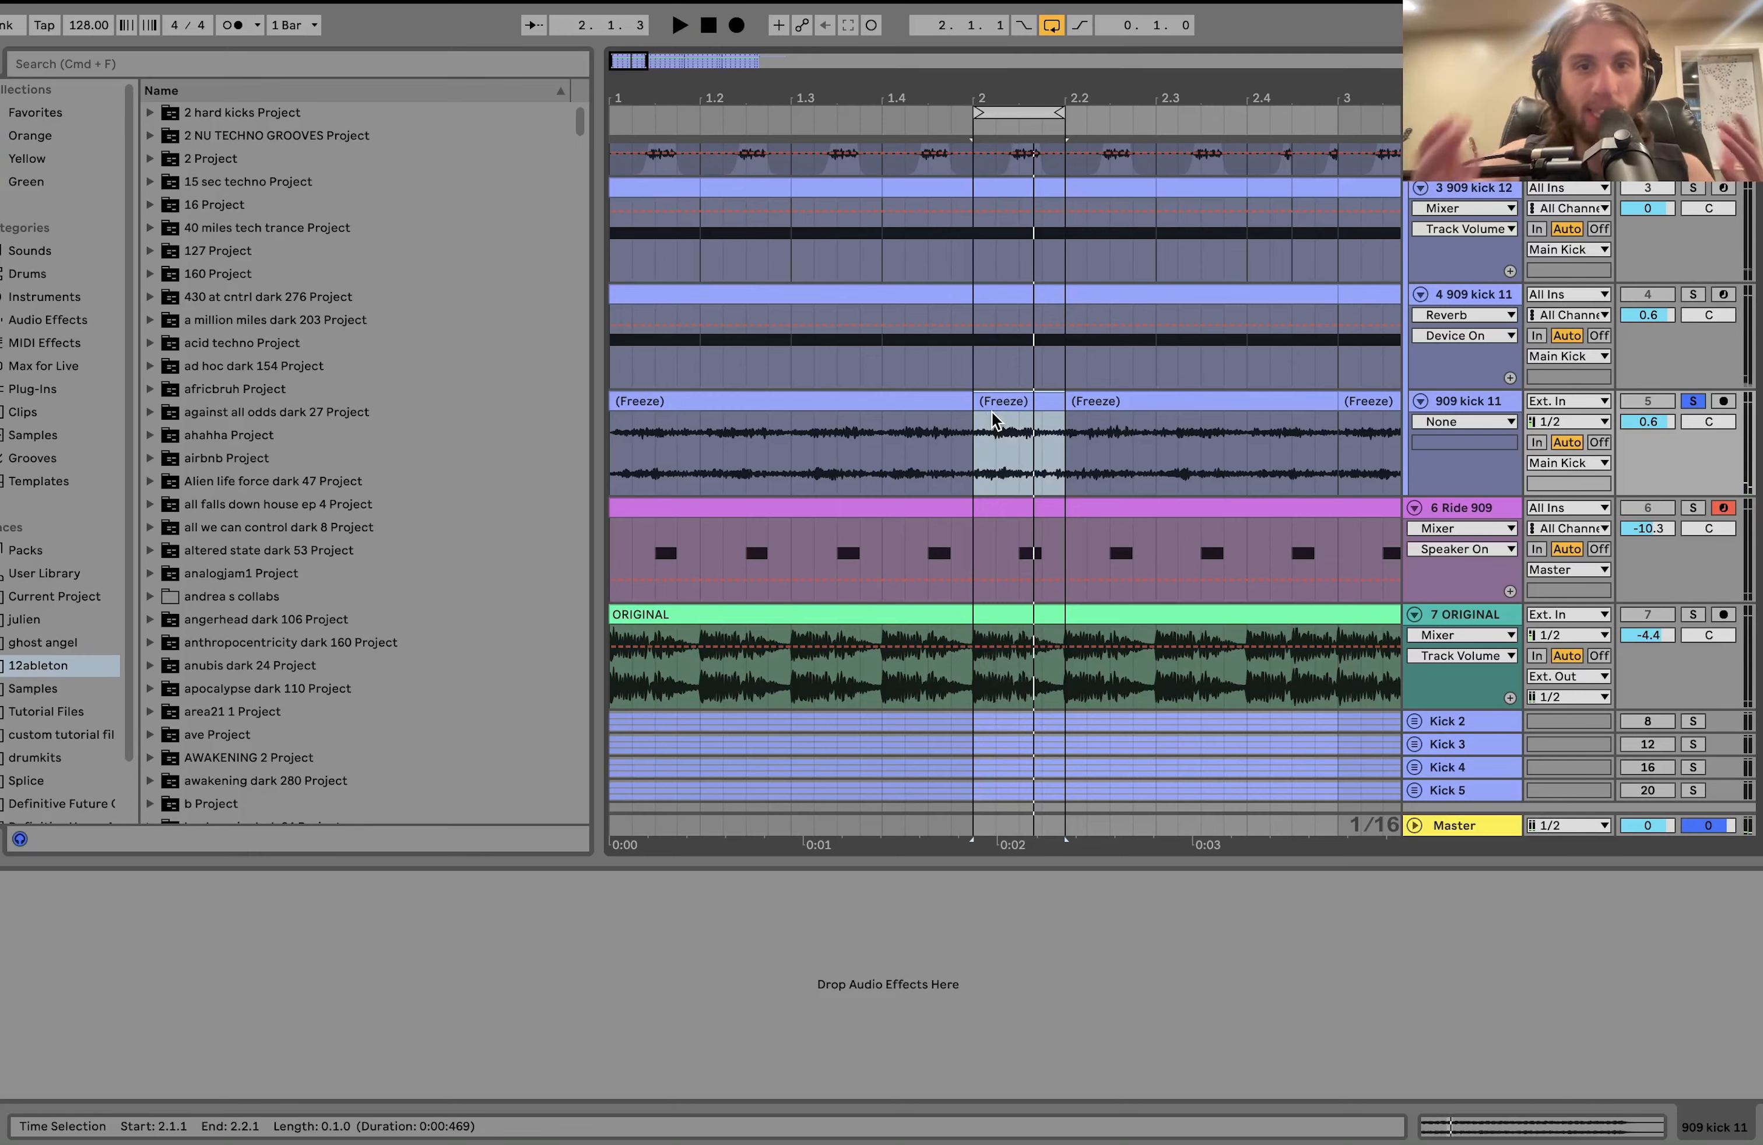
# Look over the surrounding kick tracks and play the looped one-beat reverb clip again.
pyautogui.scroll(3, 993, 420)
pyautogui.scroll(-5, 992, 420)
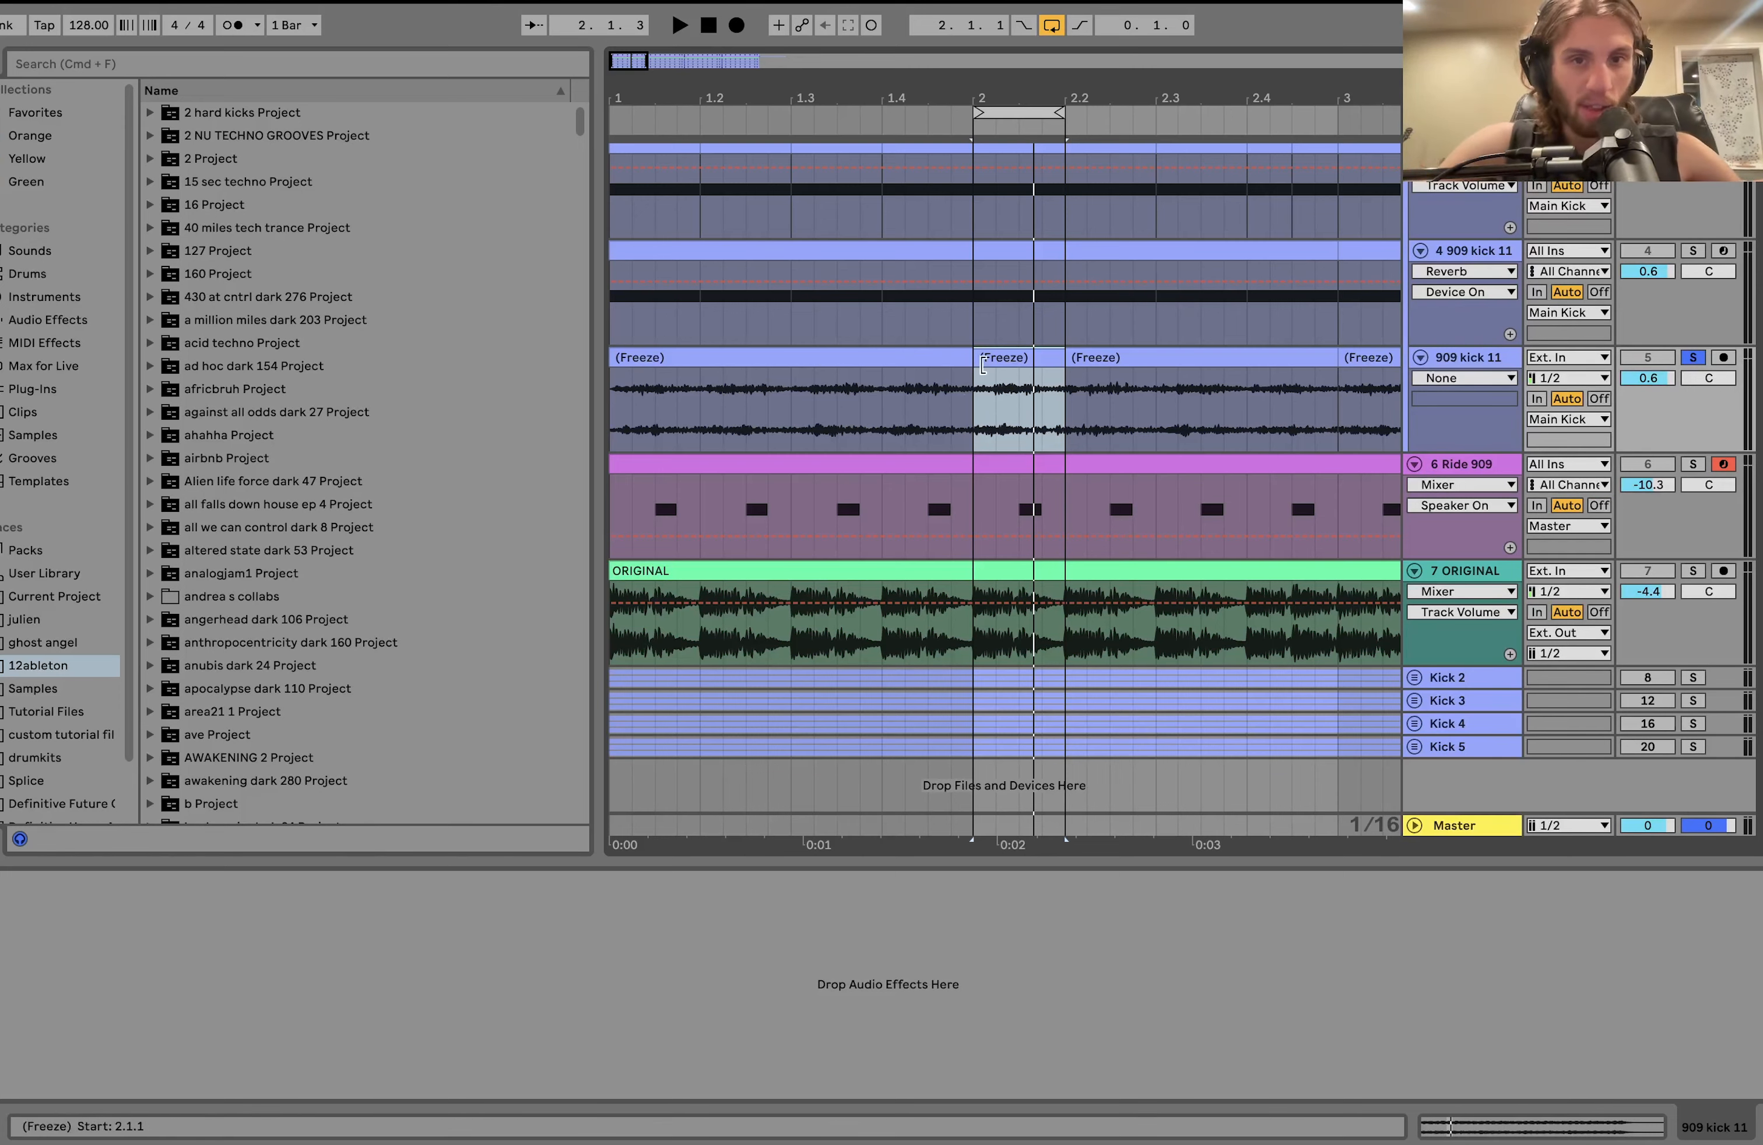
pyautogui.scroll(5, 1018, 383)
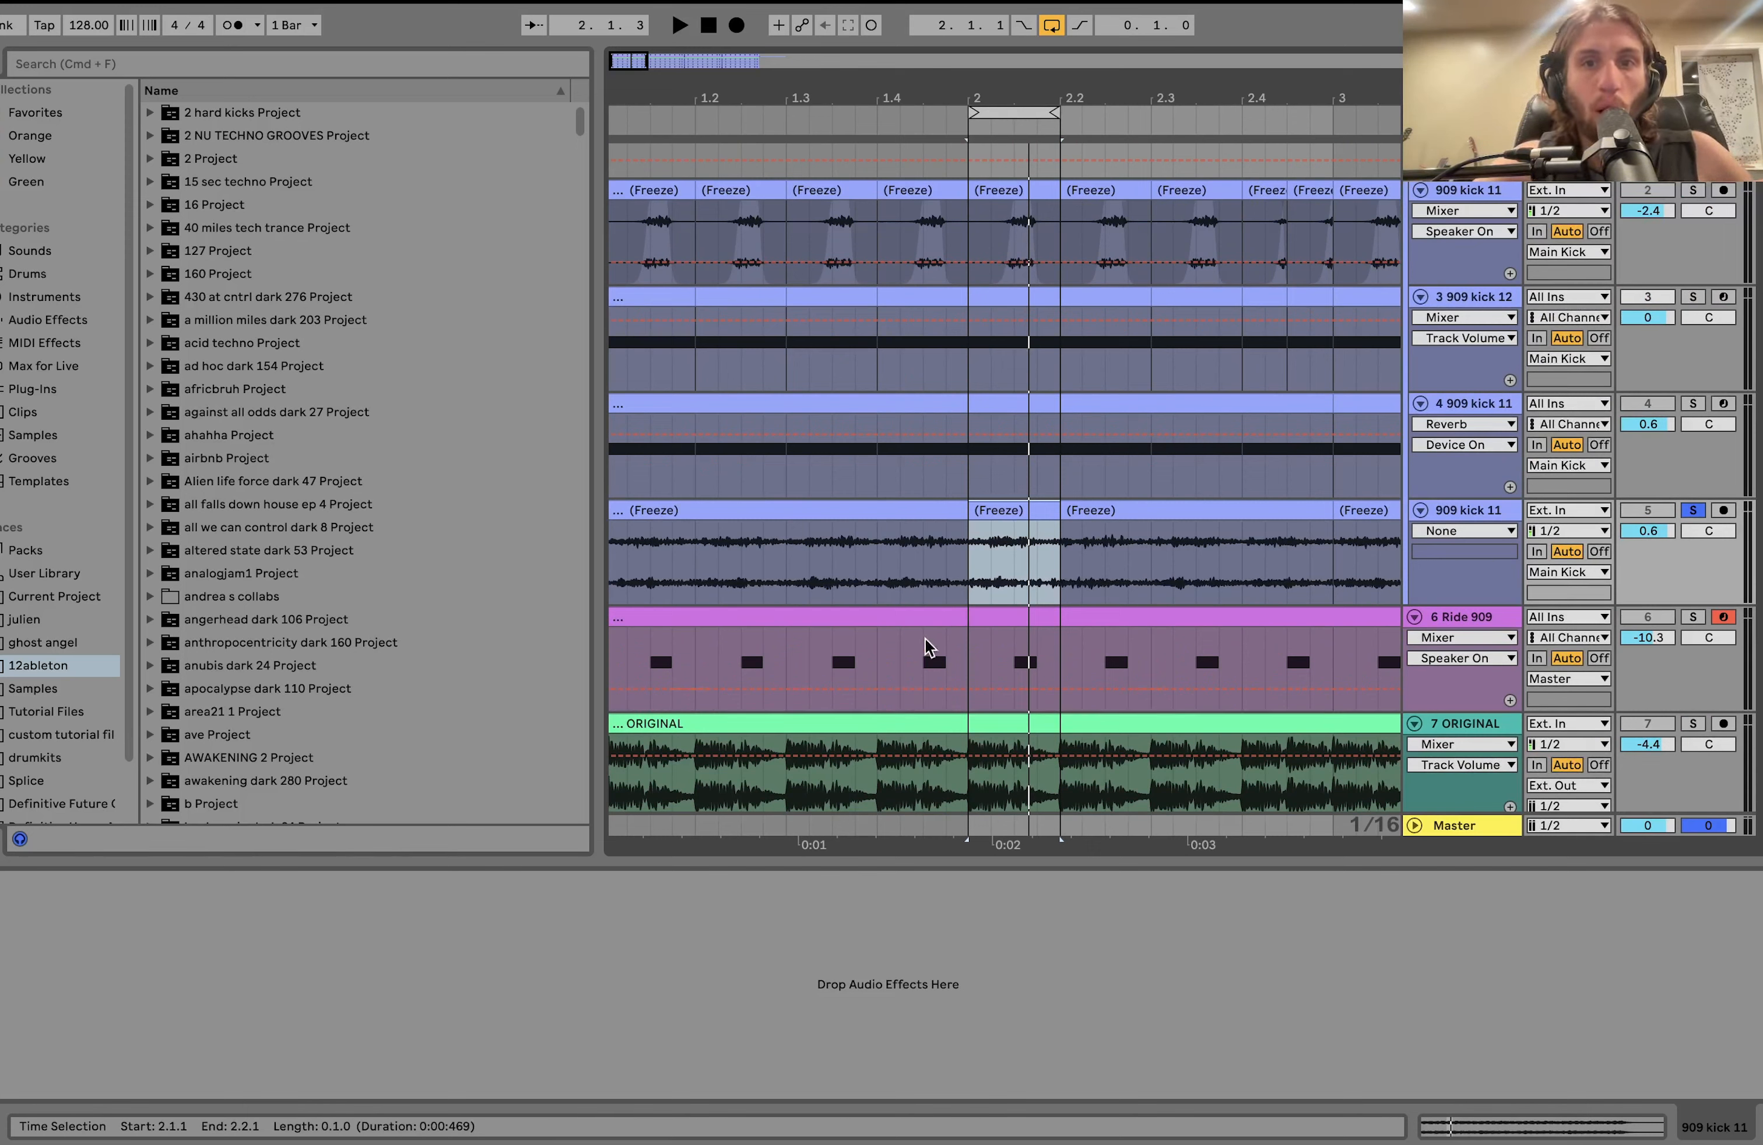
pyautogui.press('space')
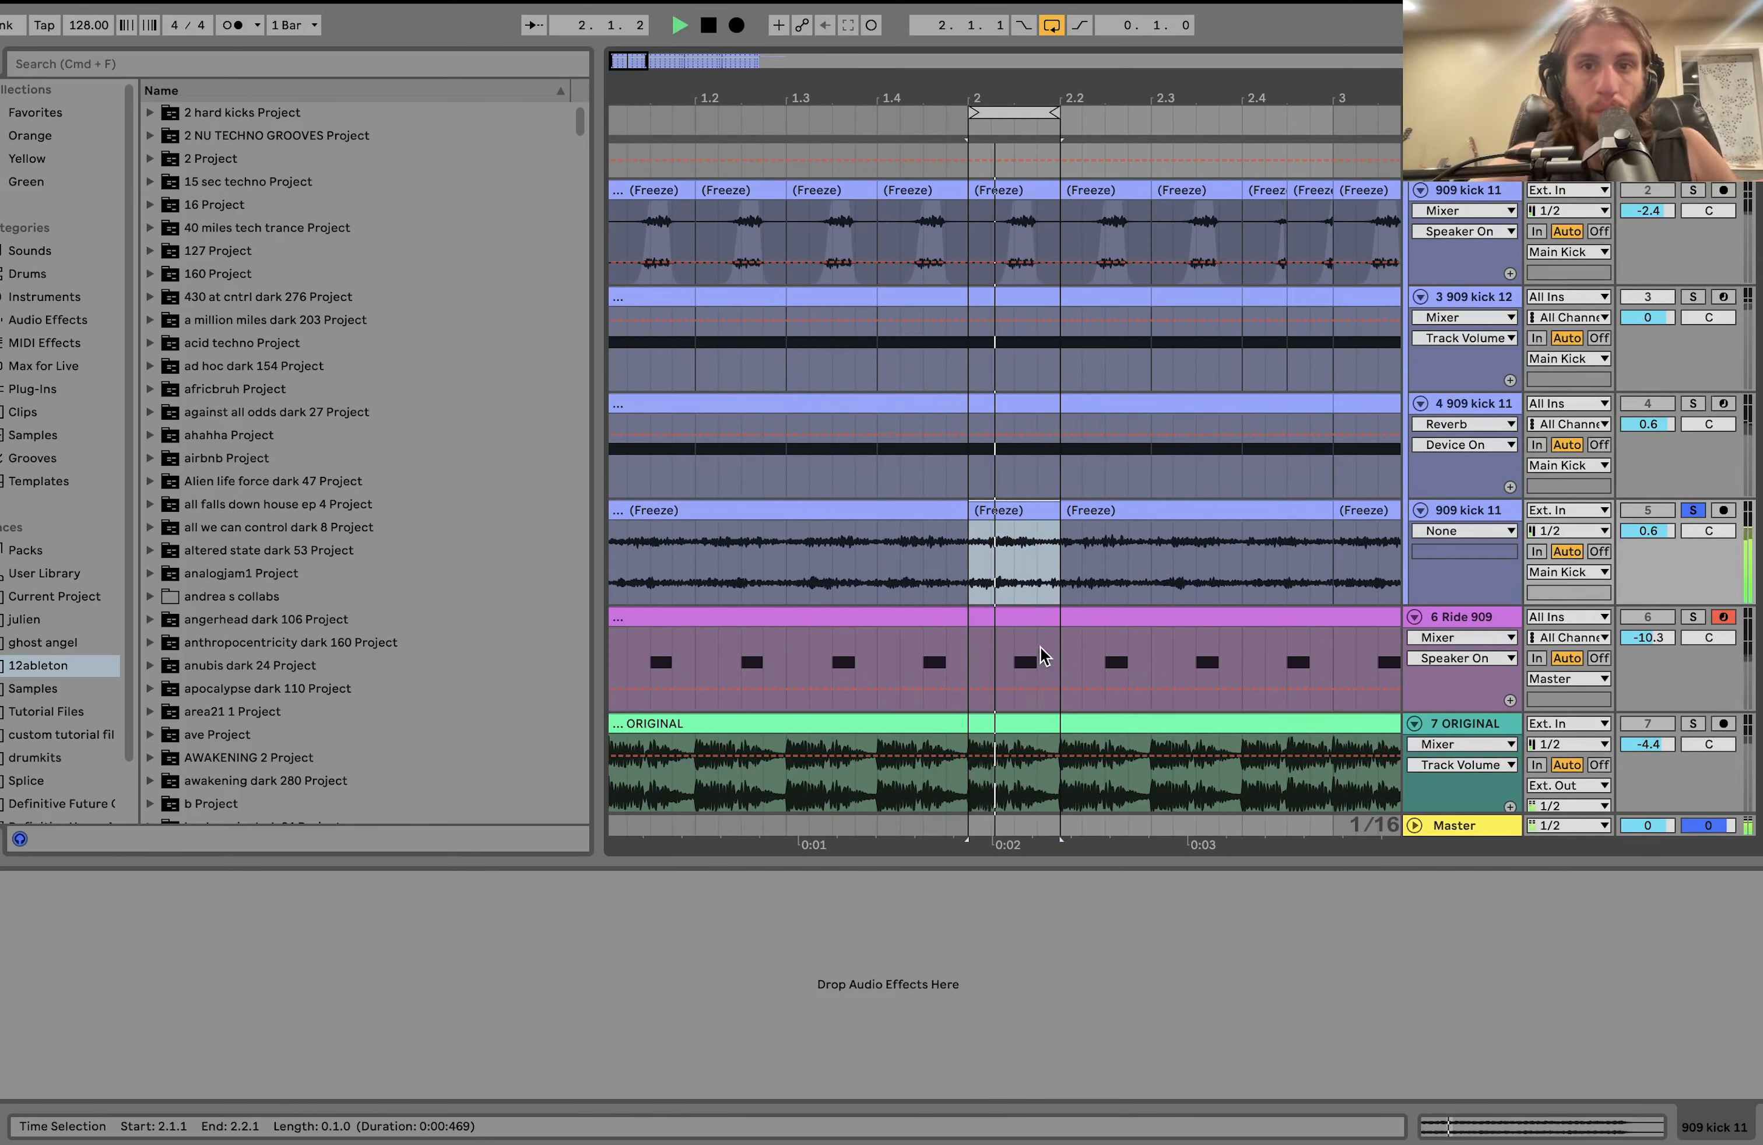
pyautogui.press('space')
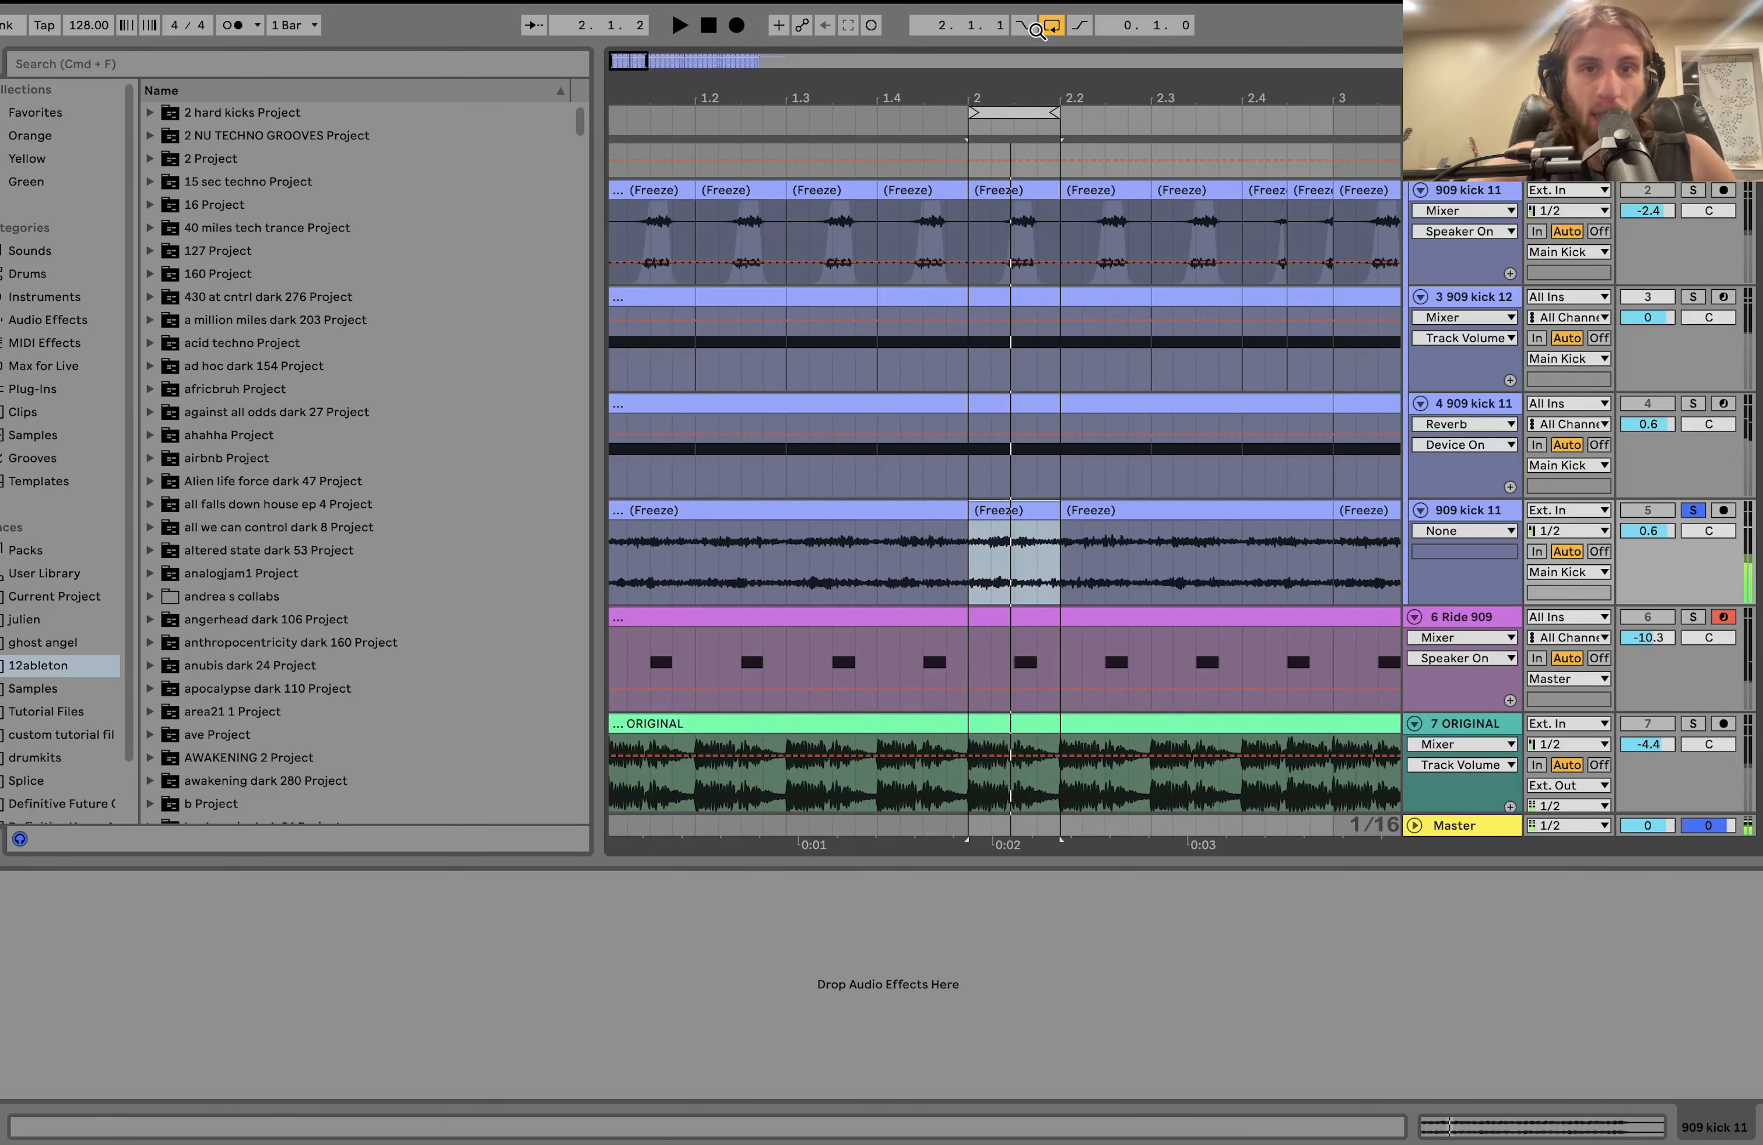
# Turn off arrangement looping and play the flattened reverb audio on past the one-beat clip.
pyautogui.click(1054, 28)
pyautogui.press('space')
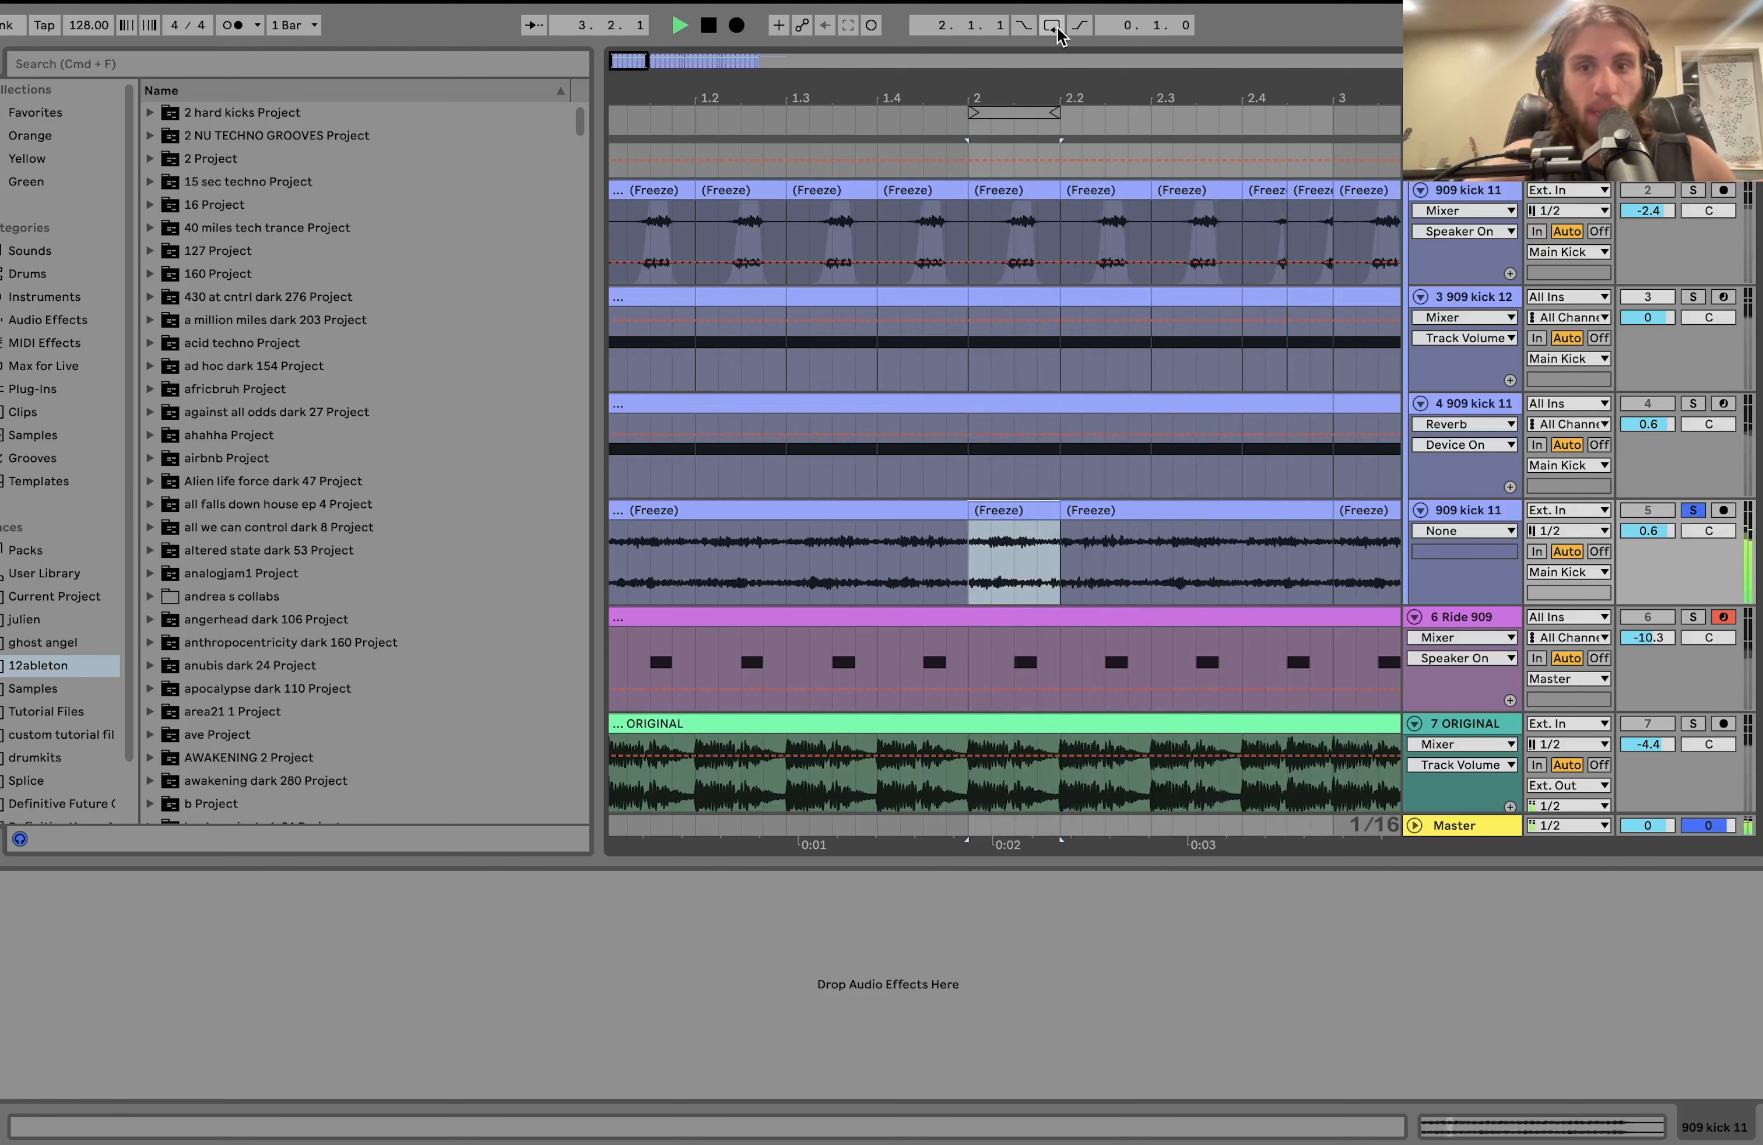
pyautogui.press('space')
pyautogui.click(1054, 27)
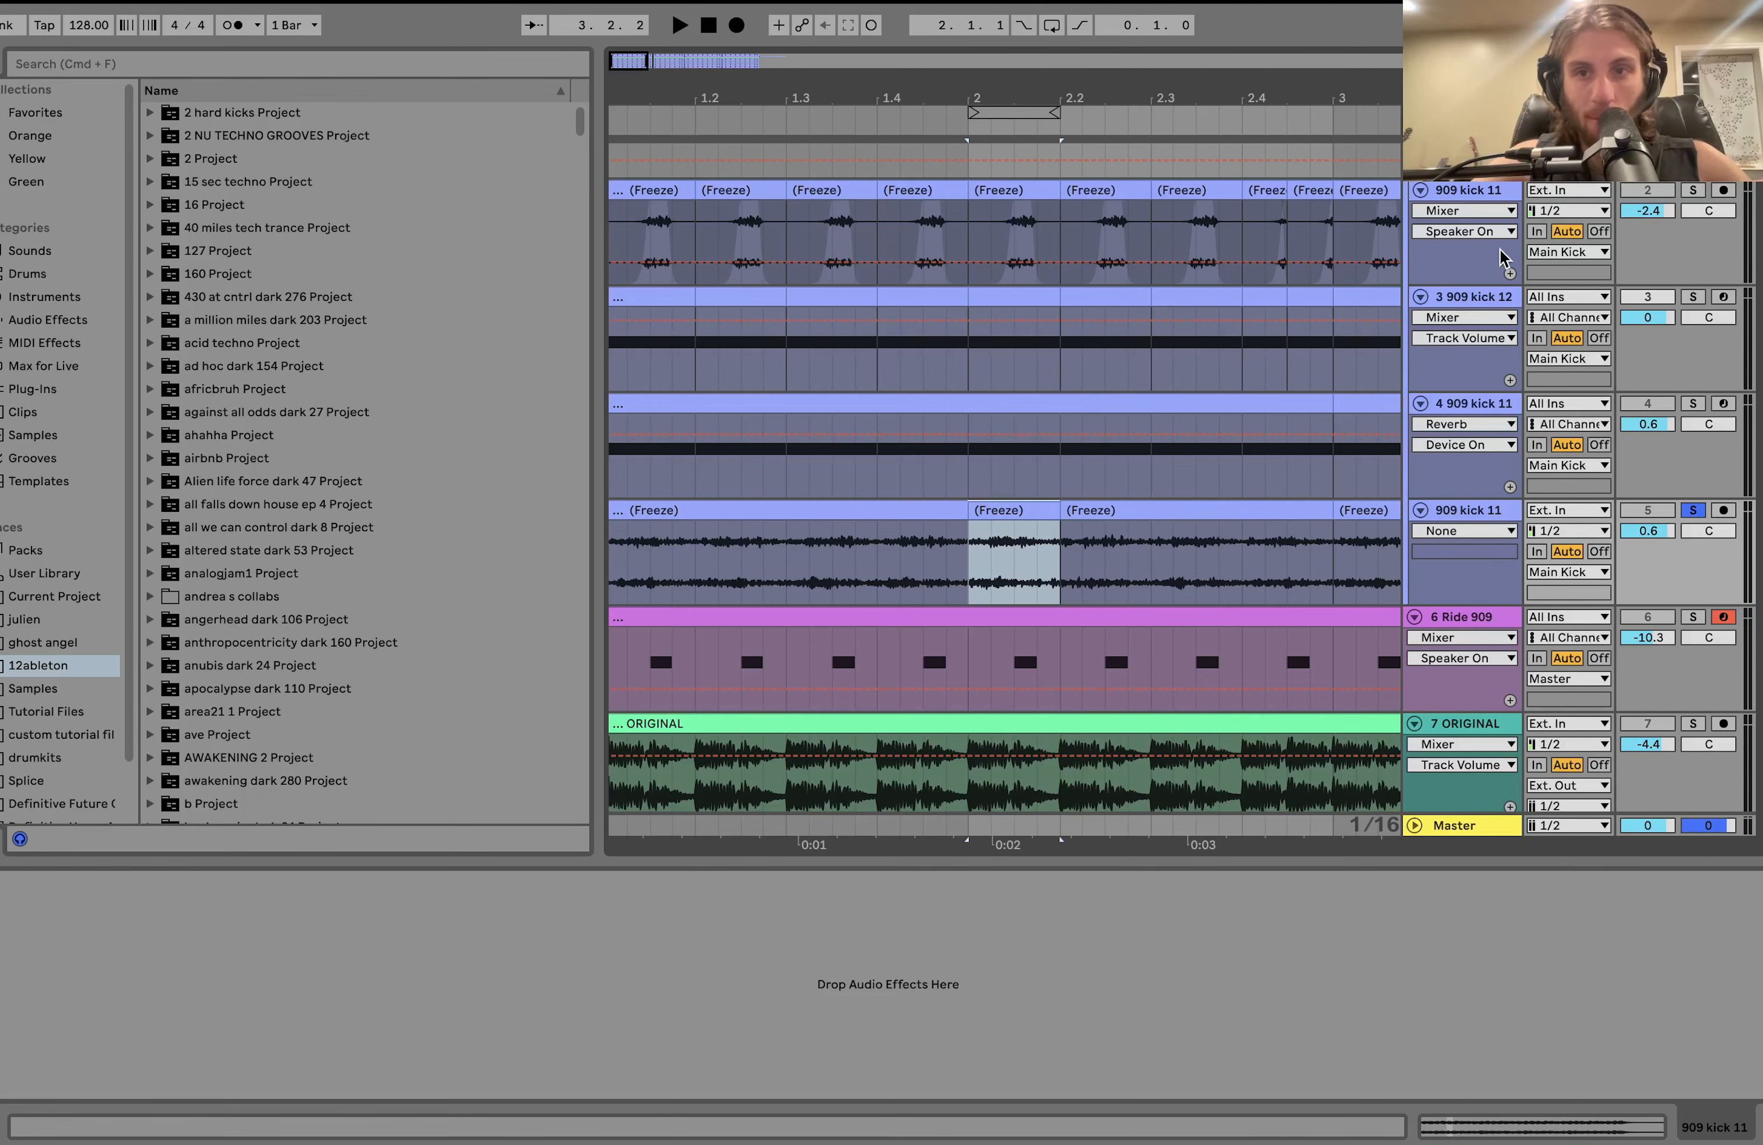
# Insert a new audio track below the upper audio 909 kick 11 track and move the one-beat reverb clip onto it at 2.1.1.
pyautogui.click(1481, 194)
pyautogui.press('super+t')
pyautogui.moveTo(1015, 617); pyautogui.dragTo(1008, 327)
pyautogui.scroll(5, 1008, 327)
pyautogui.scroll(-4, 1047, 321)
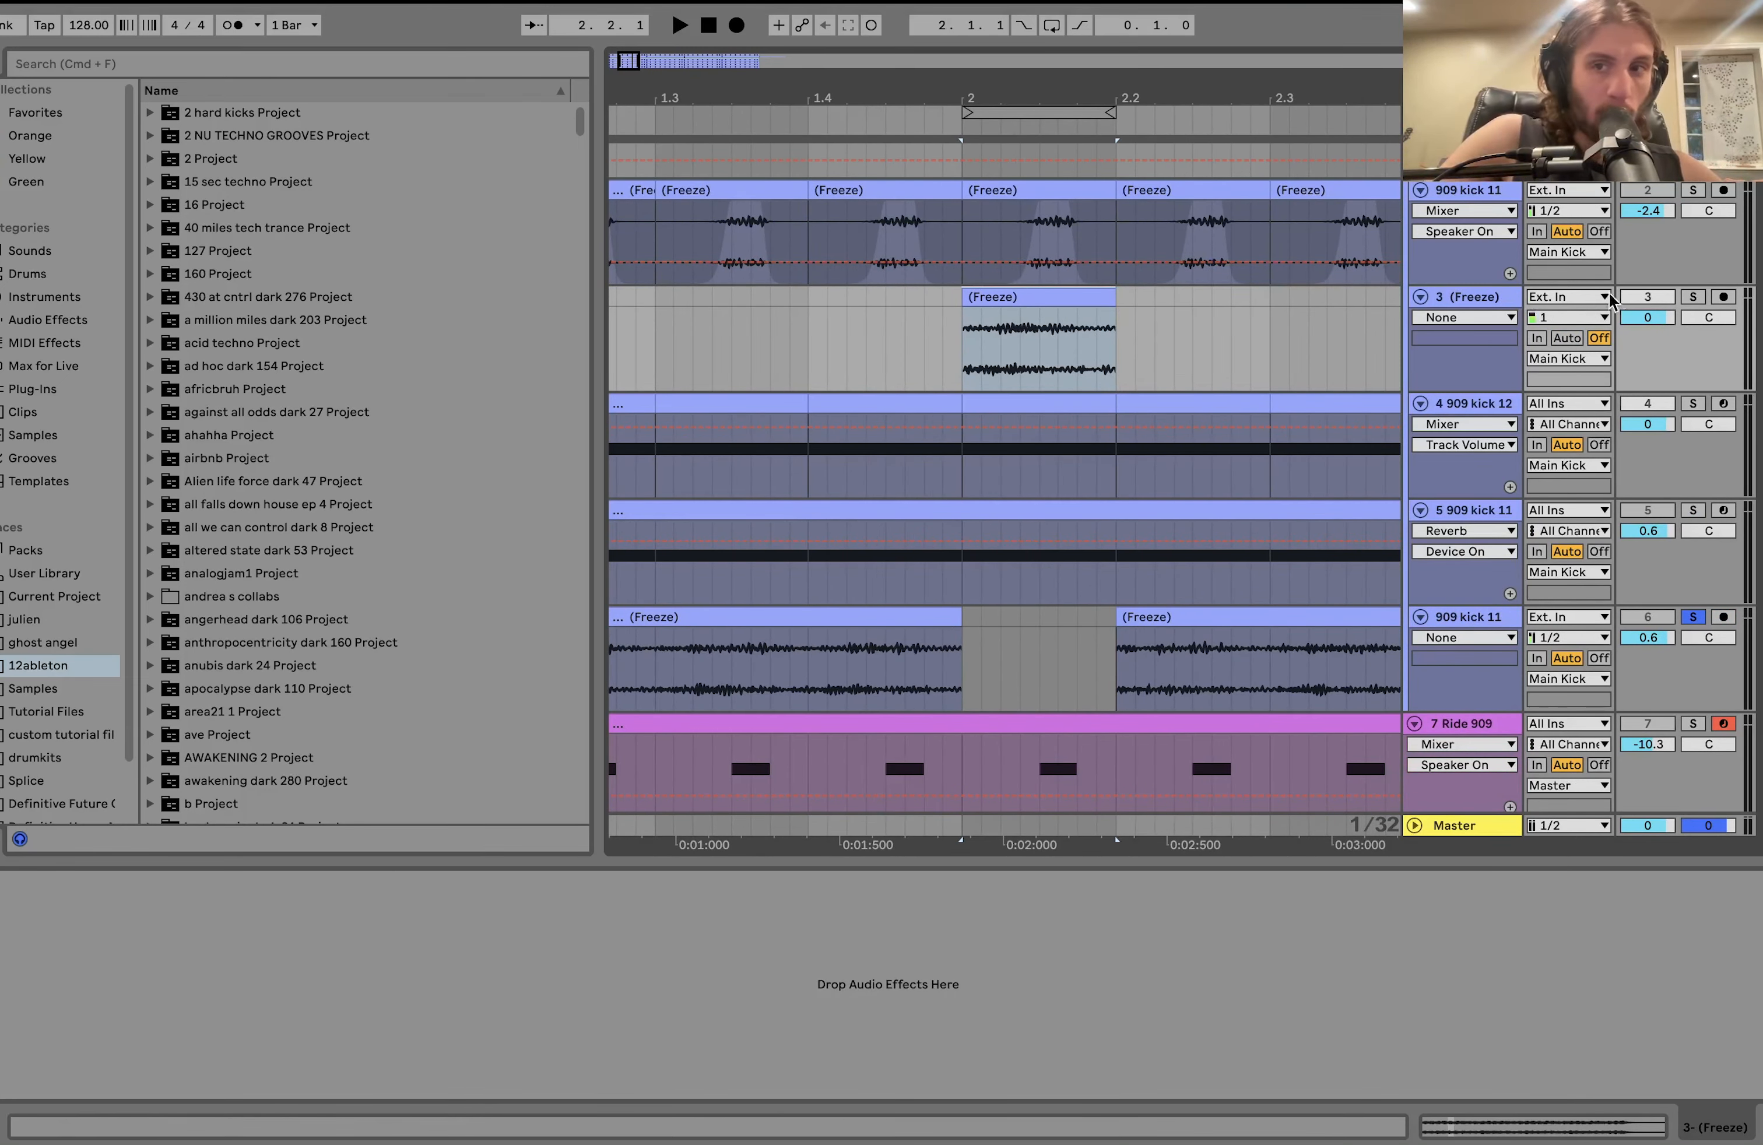
# Solo the new audio track, loop its one-beat reverb clip and play it.
pyautogui.click(1693, 298)
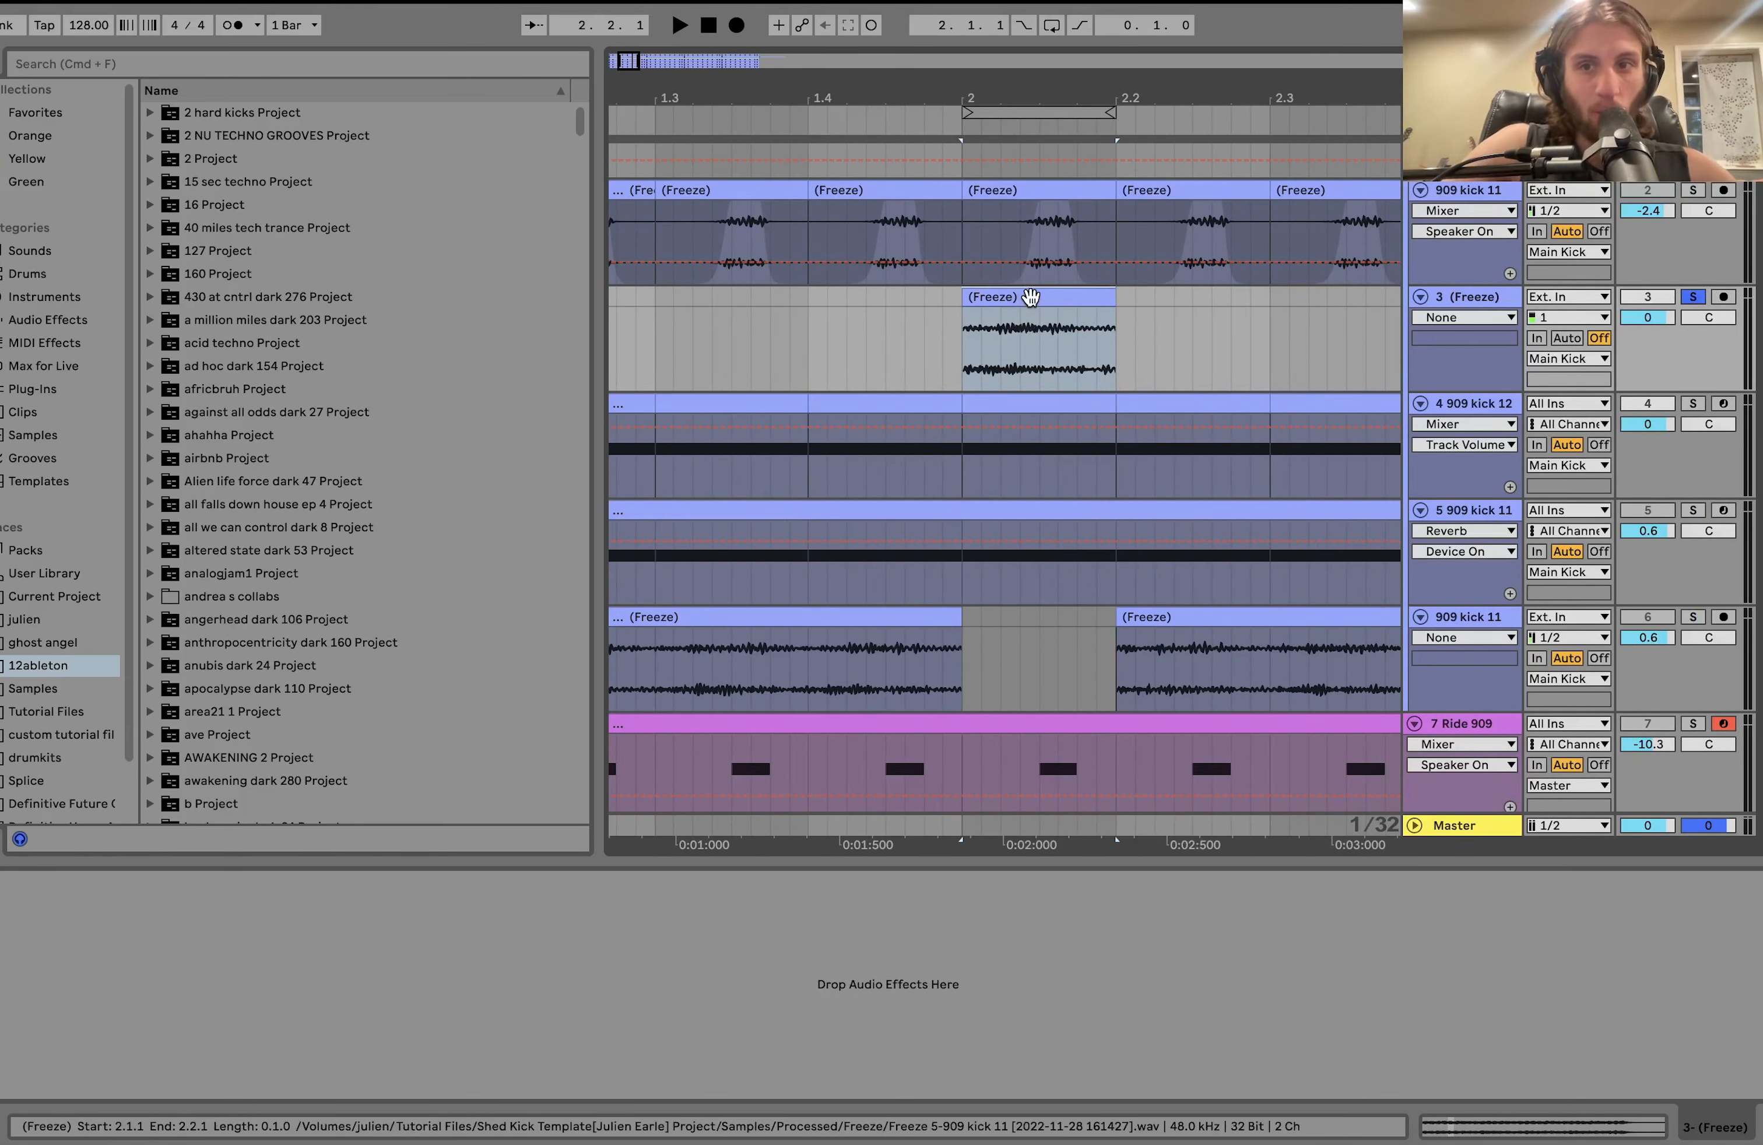
pyautogui.press('super+l')
pyautogui.press('space')
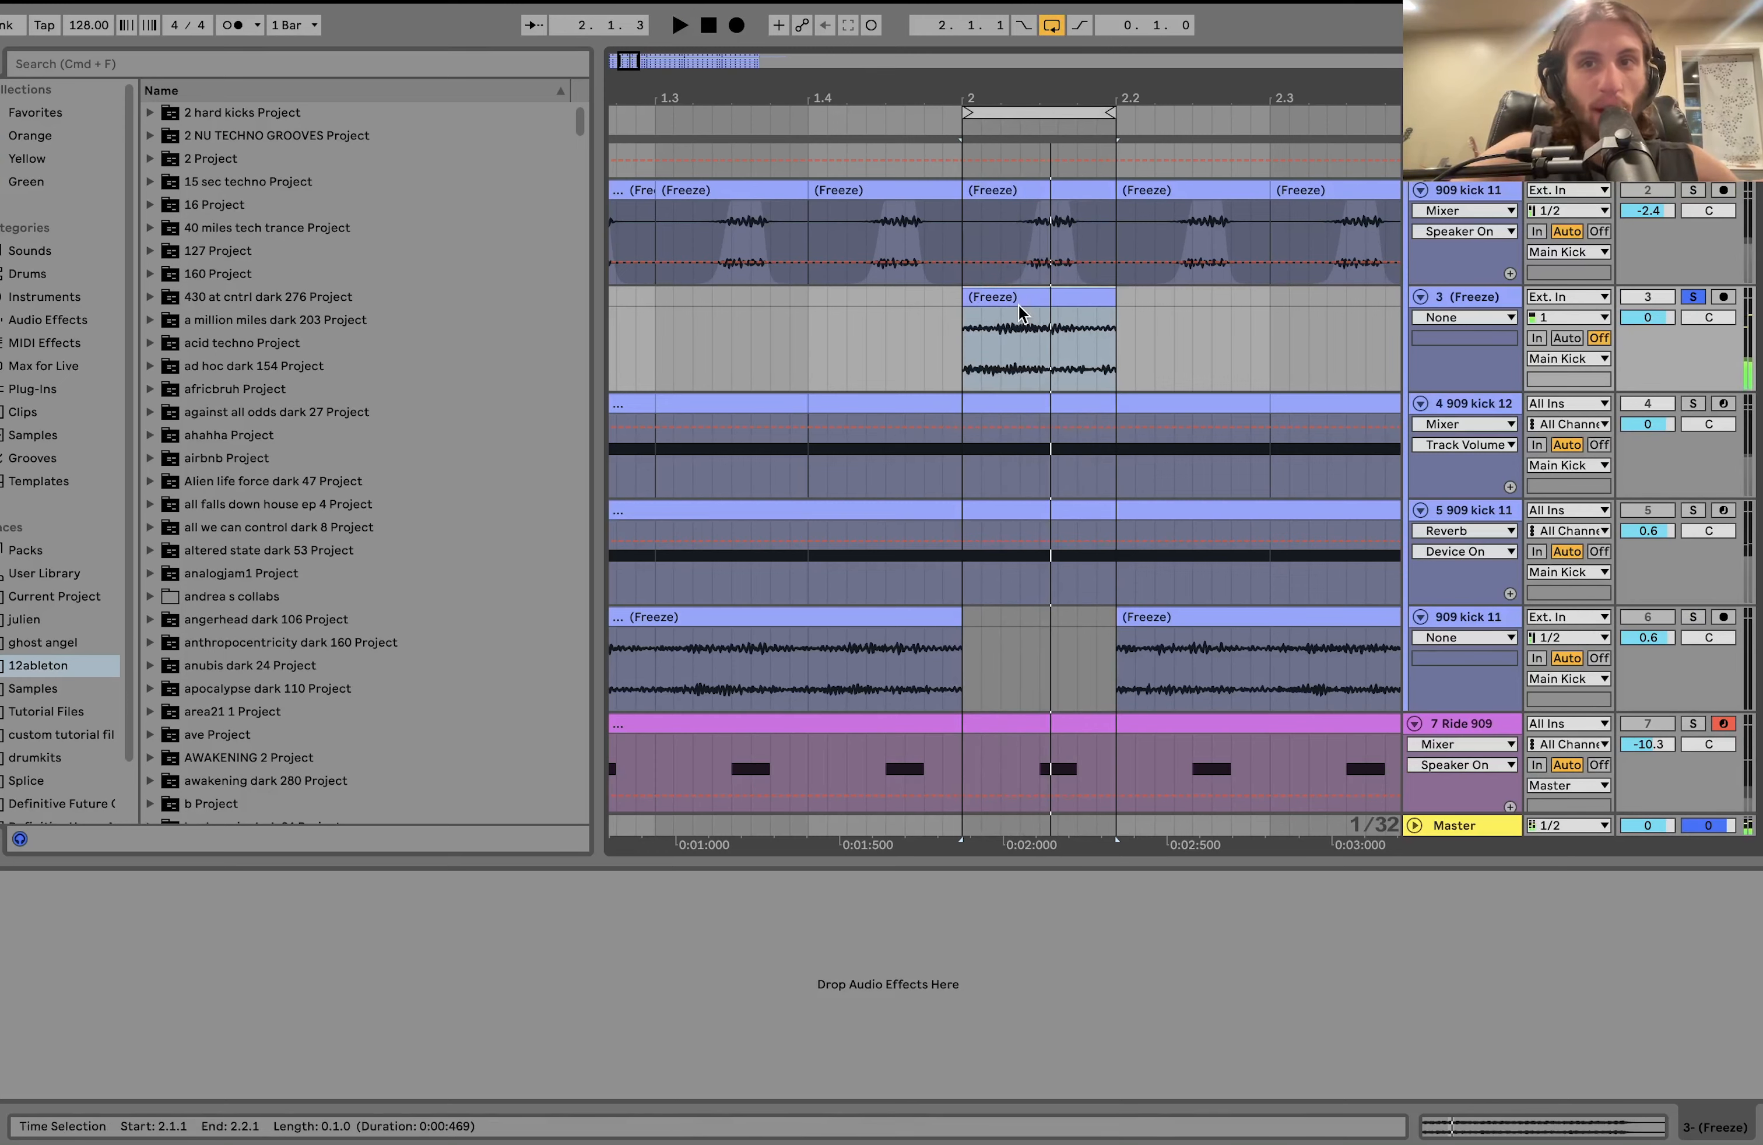
# Examine the waveform of the ORIGINAL track up close across the beat from 2.1.1 to 2.2.1.
pyautogui.scroll(-5, 1026, 314)
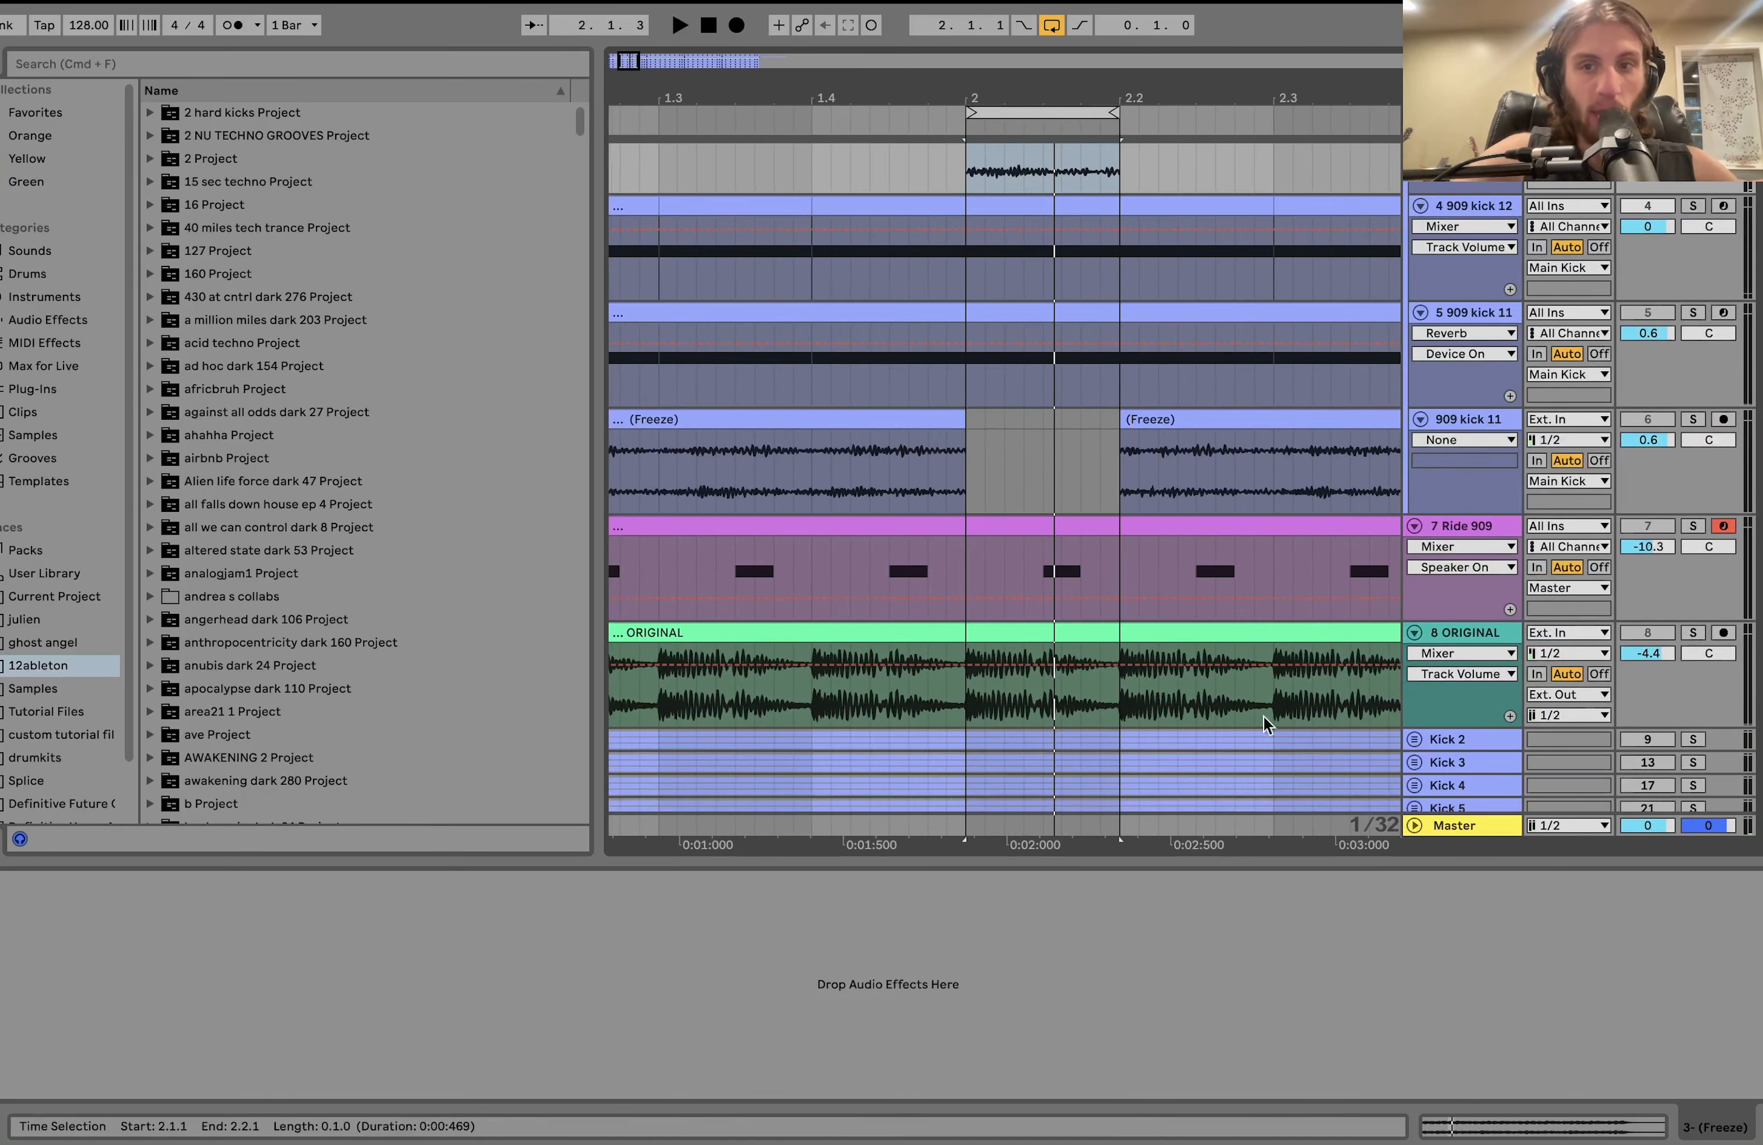
pyautogui.press('z')
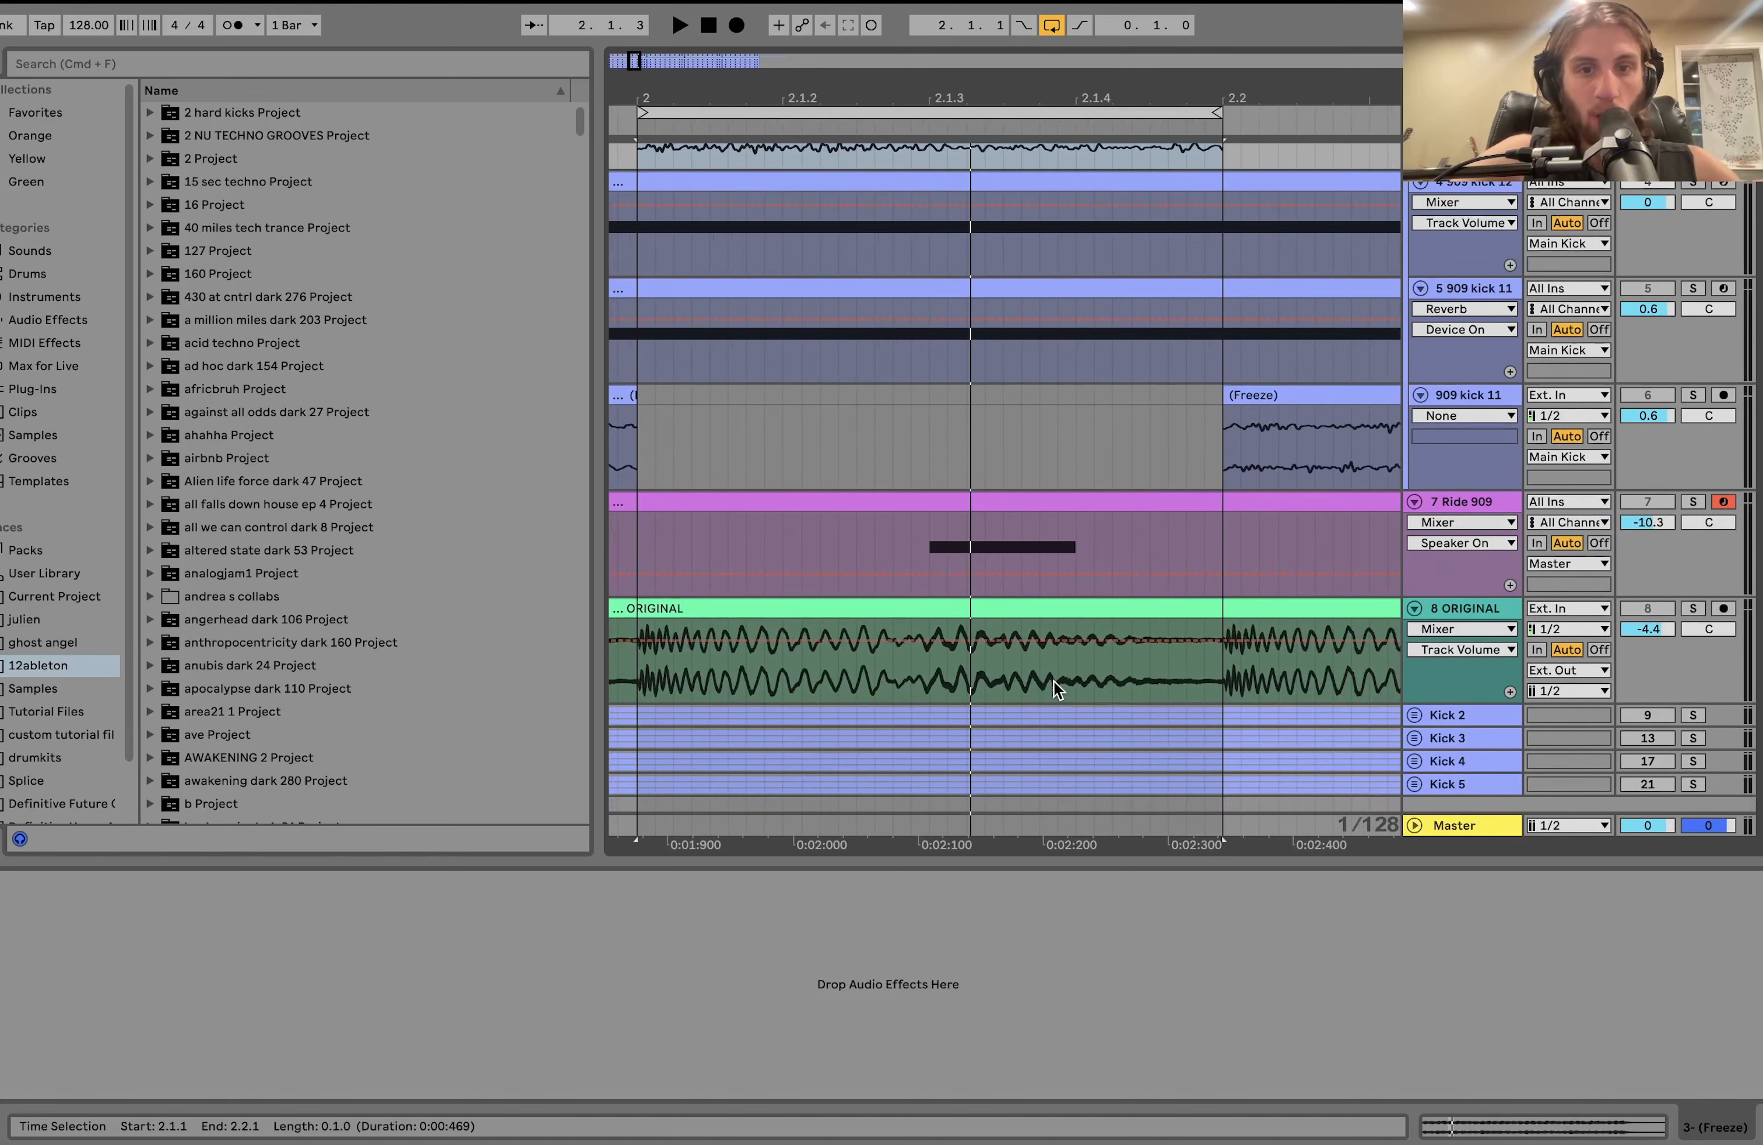
pyautogui.scroll(-3, 1051, 724)
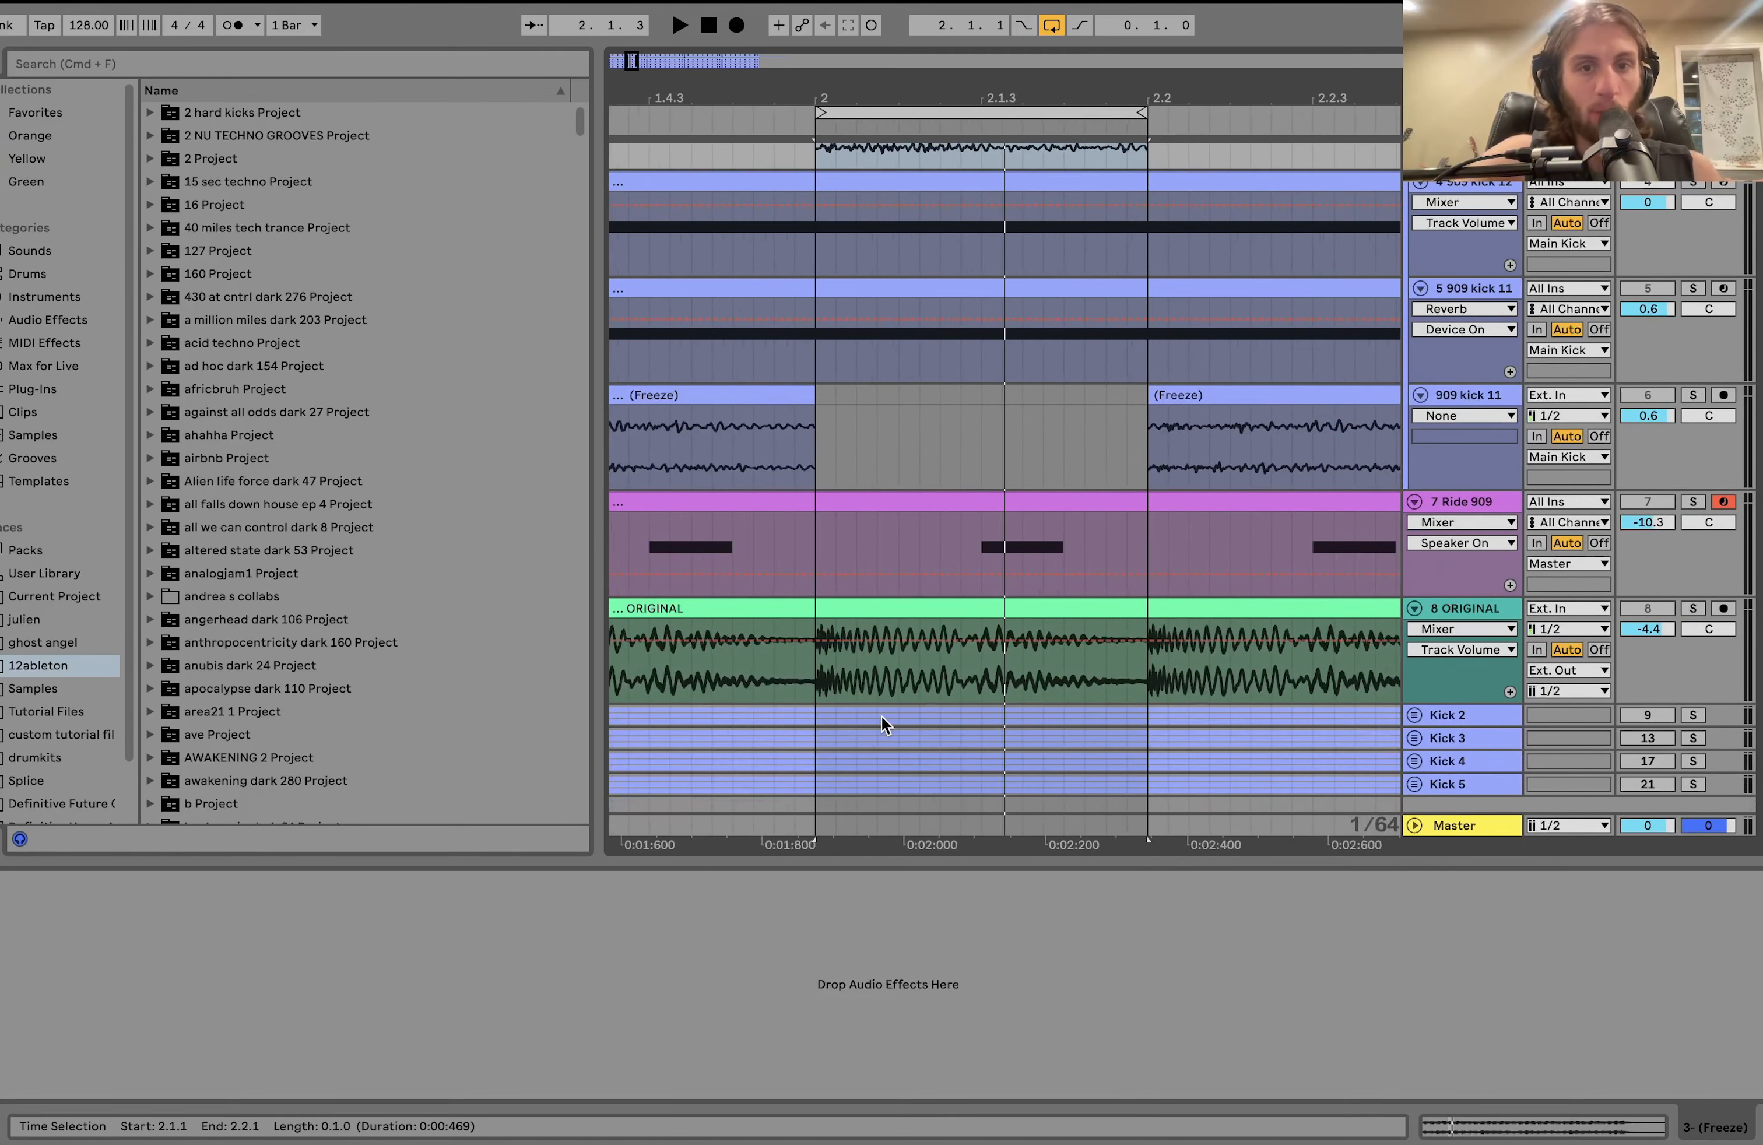
# Mark the kick portion and the rumble tail of the ORIGINAL waveform between 2.1.1 and 2.2.1, and play that track soloed.
pyautogui.moveTo(825, 691); pyautogui.dragTo(965, 604)
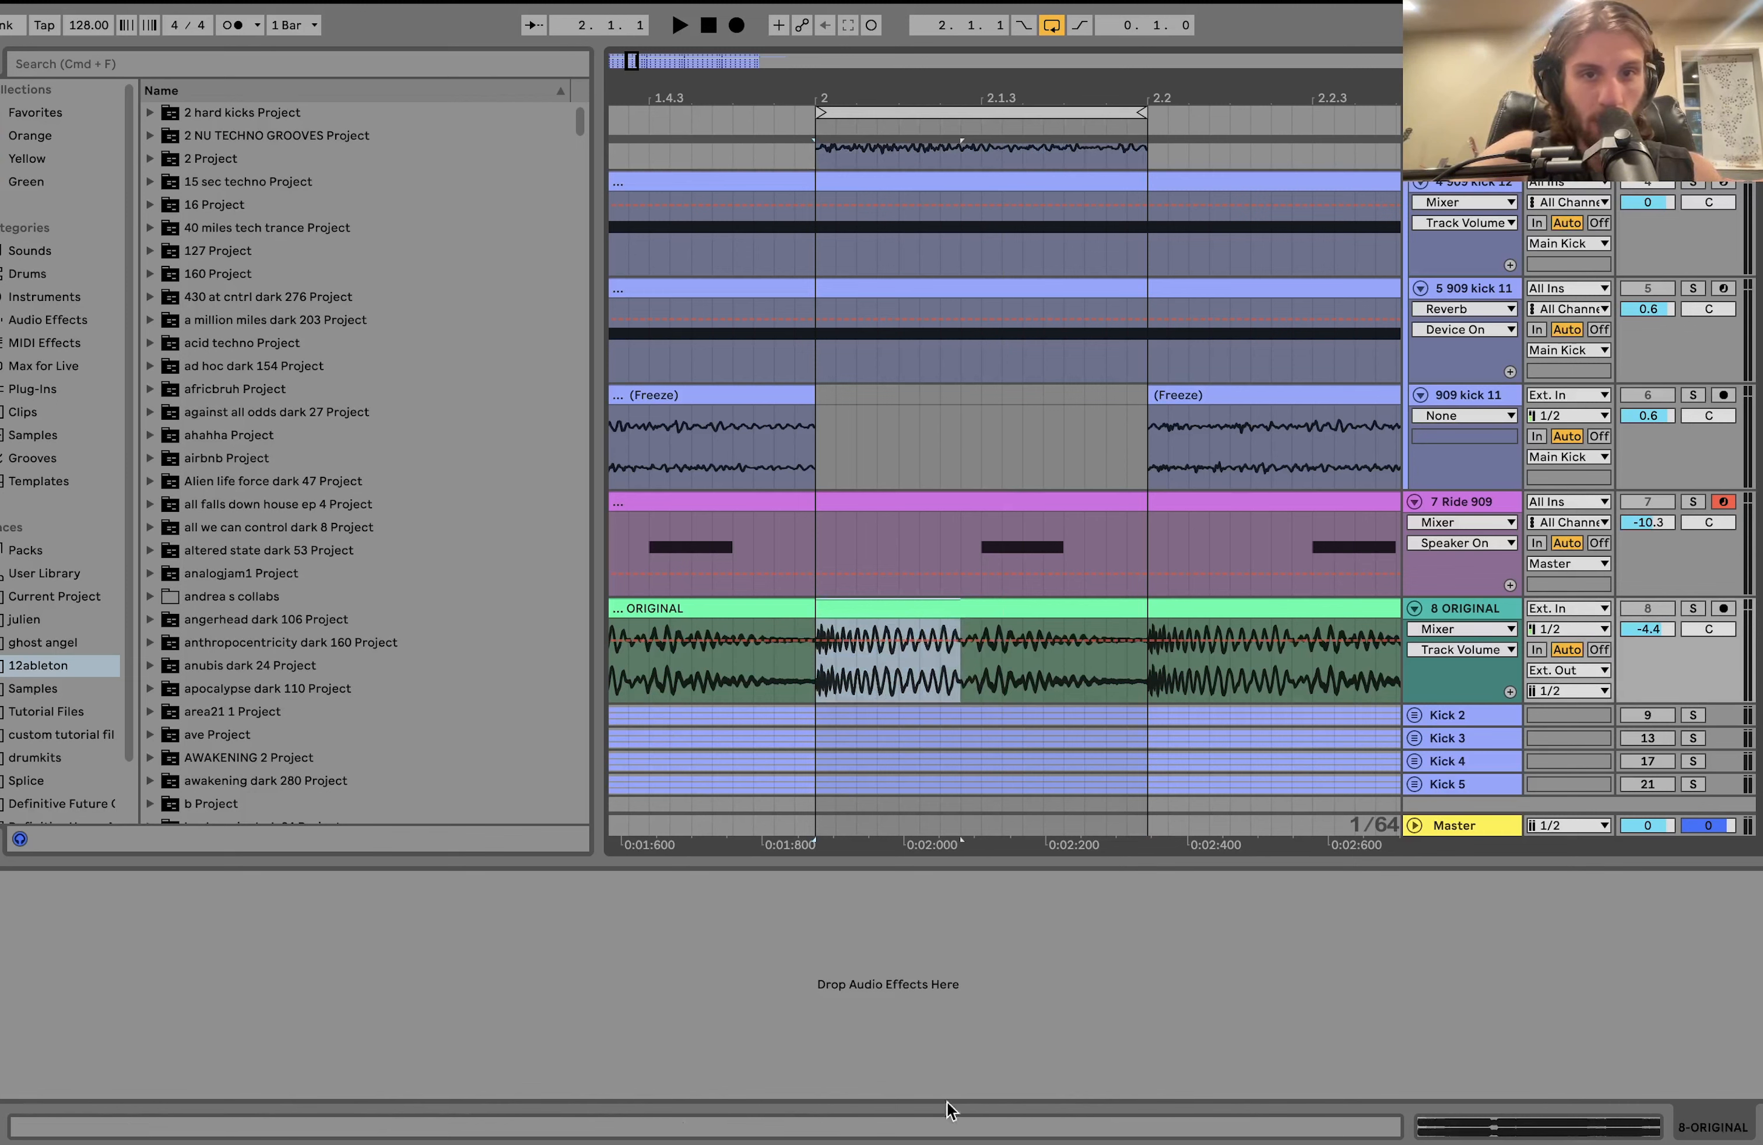
pyautogui.moveTo(961, 677); pyautogui.dragTo(1147, 606)
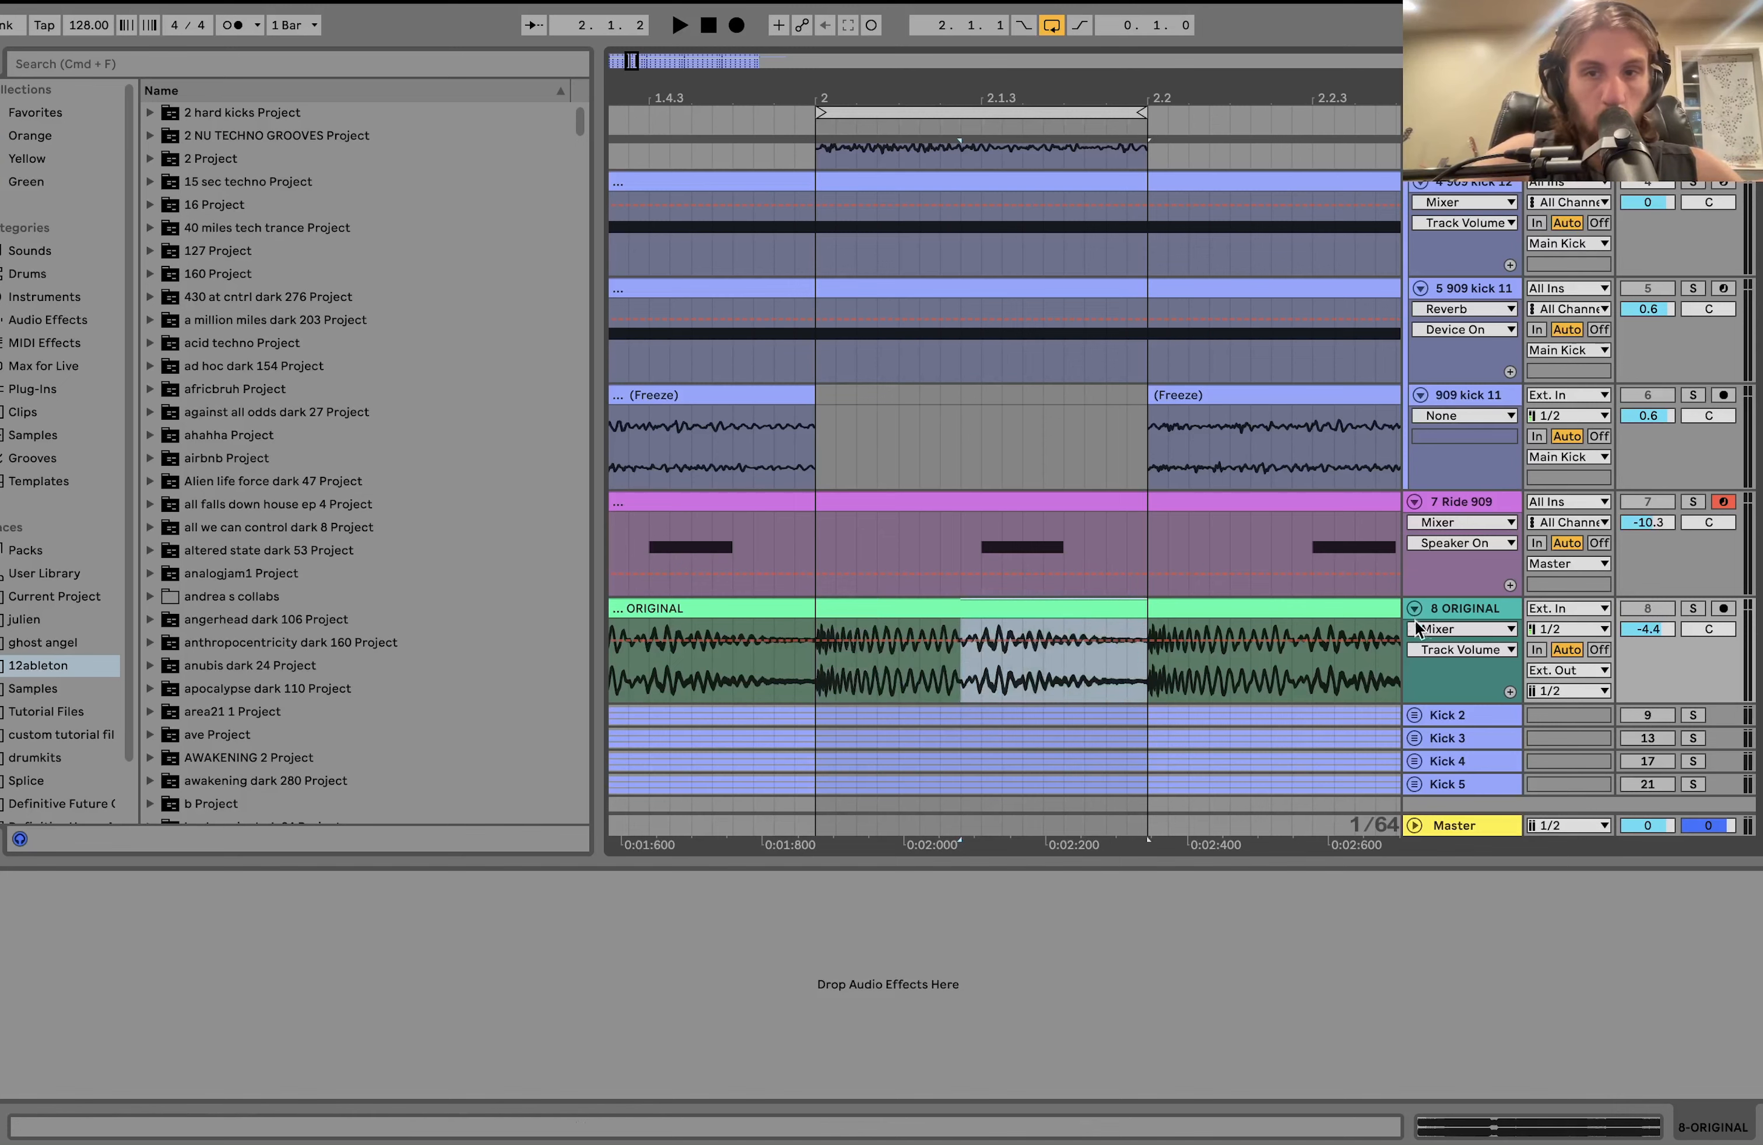
pyautogui.click(1691, 608)
pyautogui.press('space')
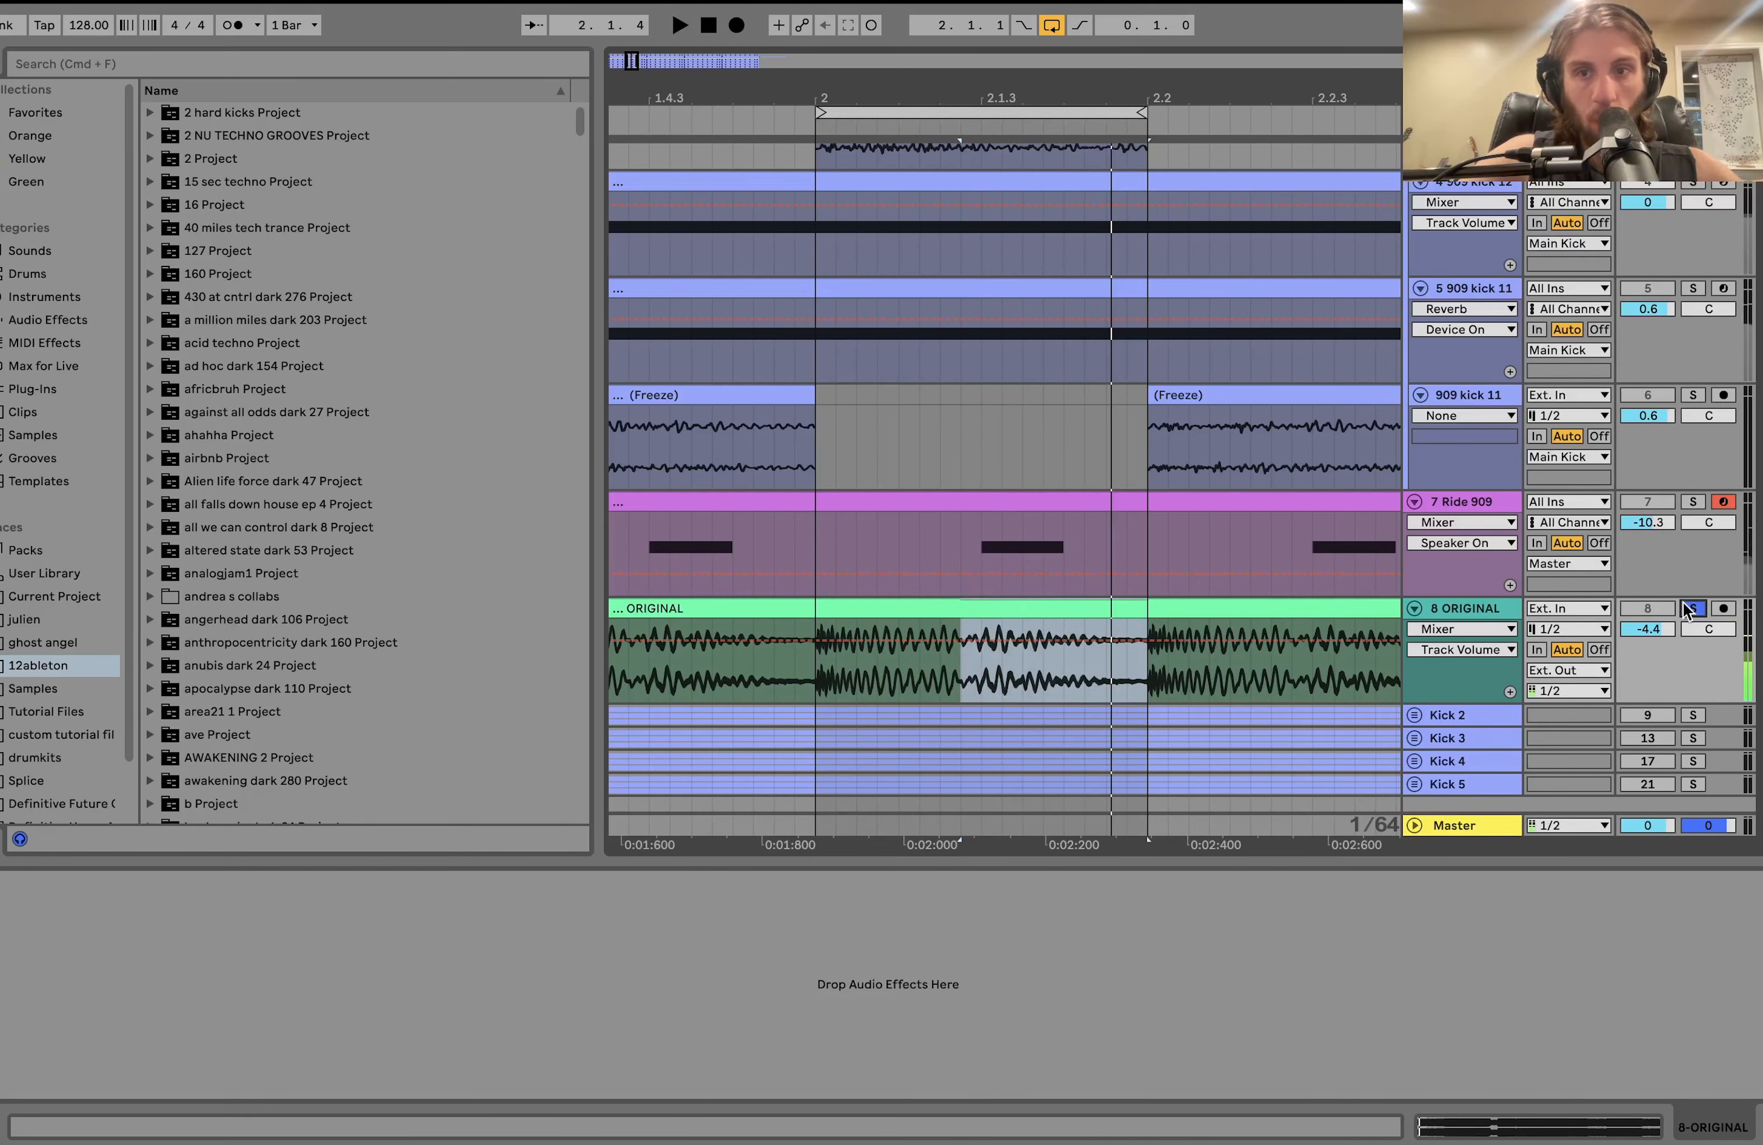
# Solo the 3 (Freeze) track and shape its one-beat reverb clip with a curved fade-in reaching 2.1.3 and a curved fade-out to 2.2.1.
pyautogui.scroll(5, 1689, 608)
pyautogui.click(1694, 319)
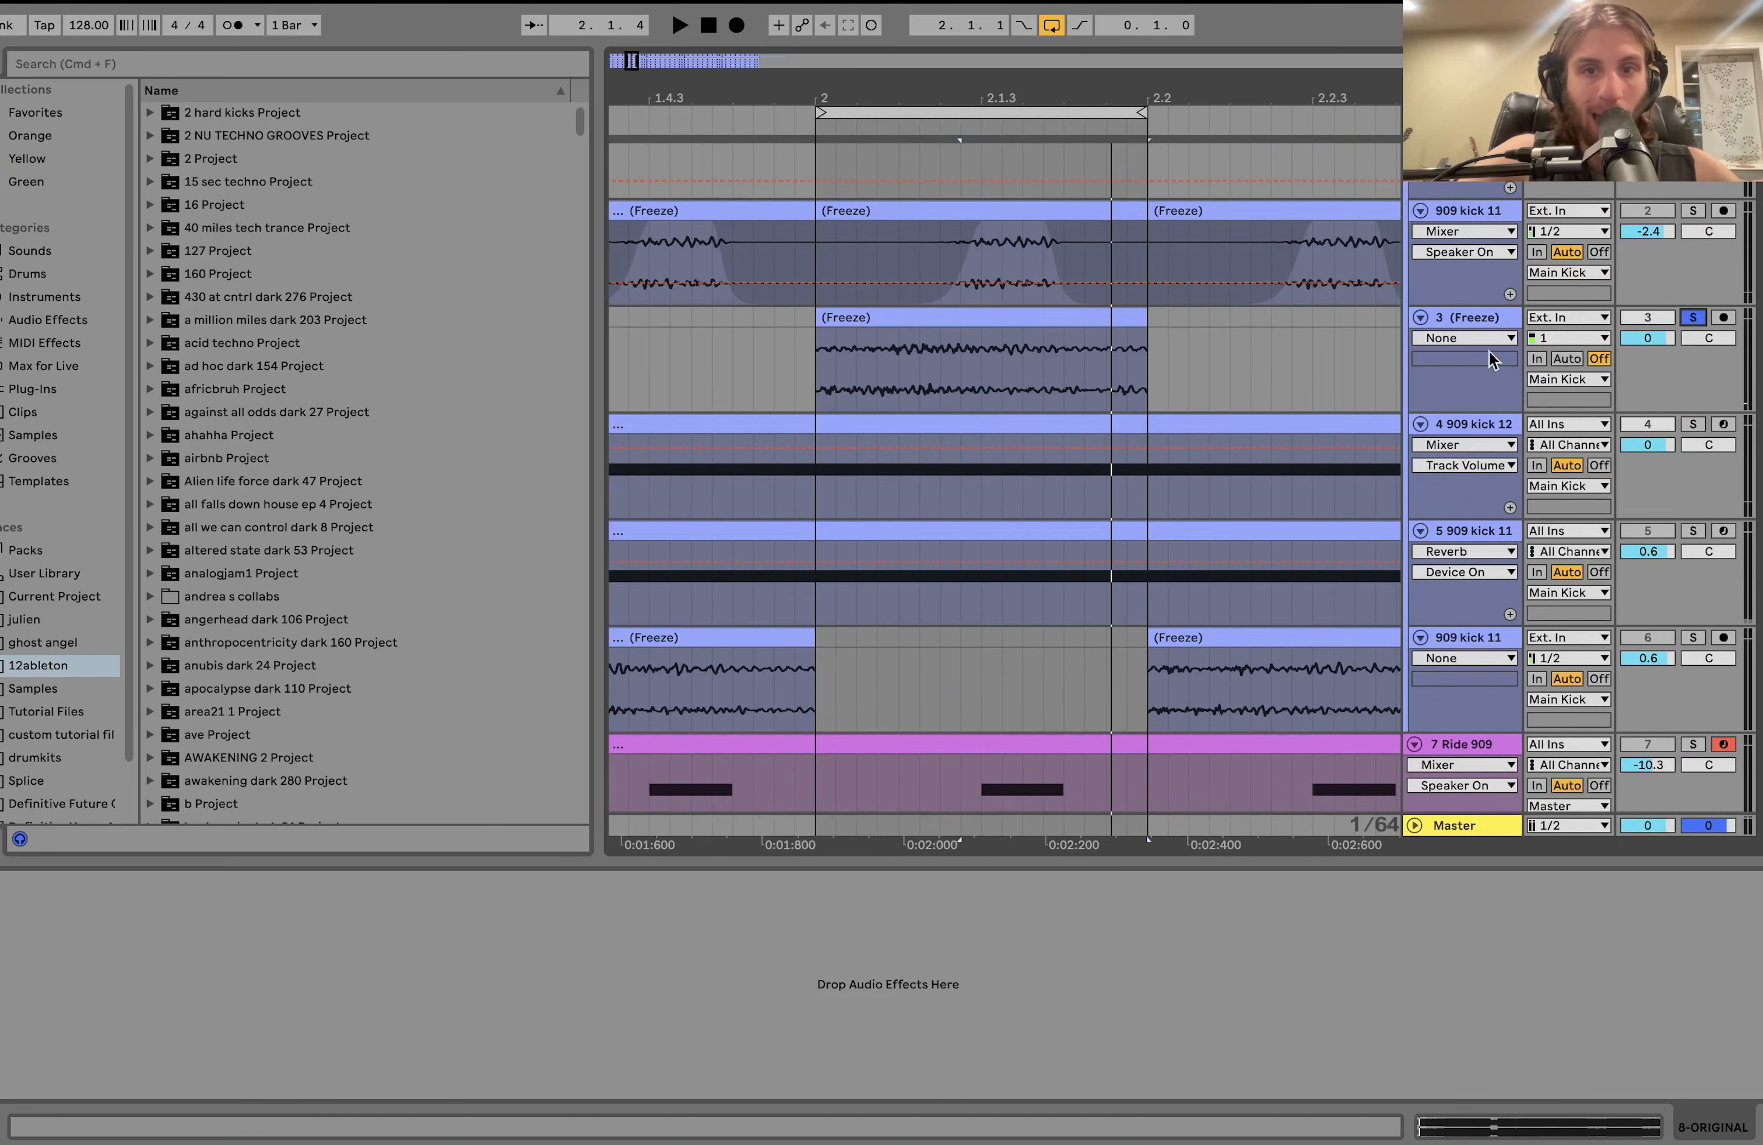
pyautogui.click(980, 316)
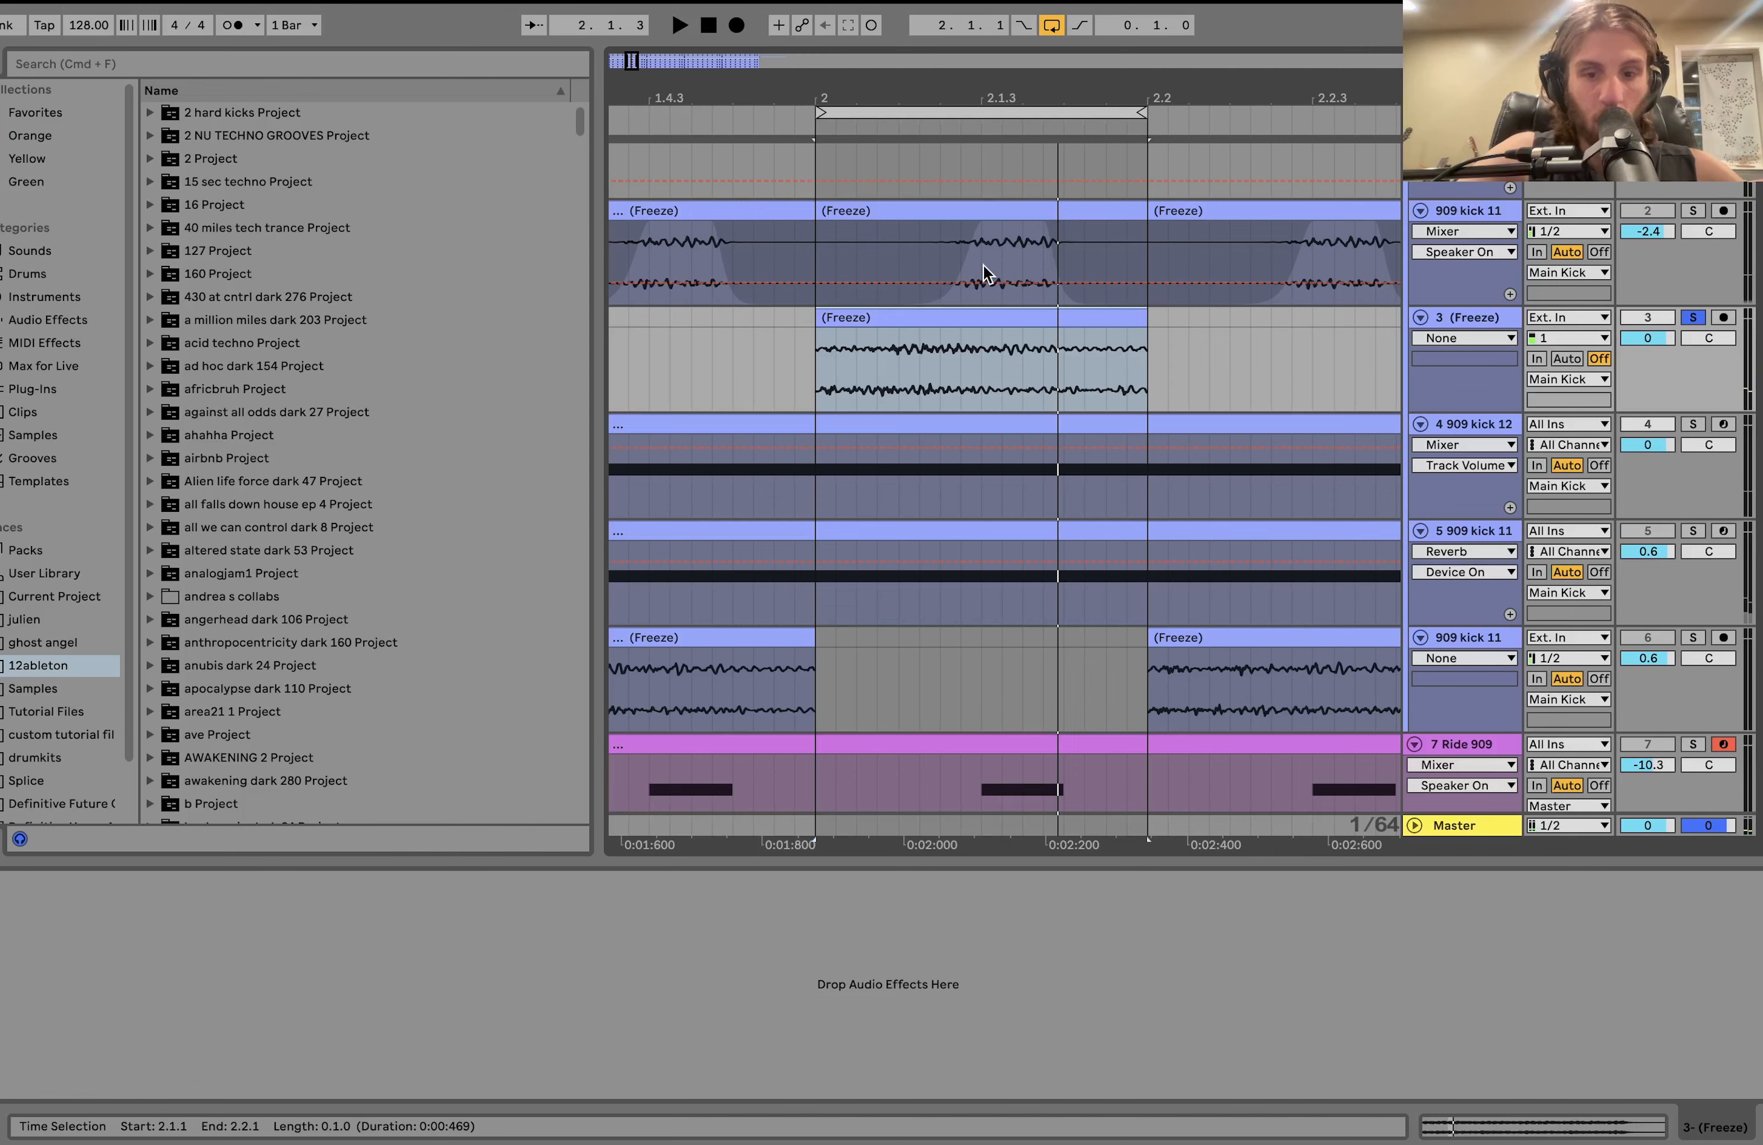
pyautogui.press('a')
pyautogui.moveTo(820, 331); pyautogui.dragTo(981, 331)
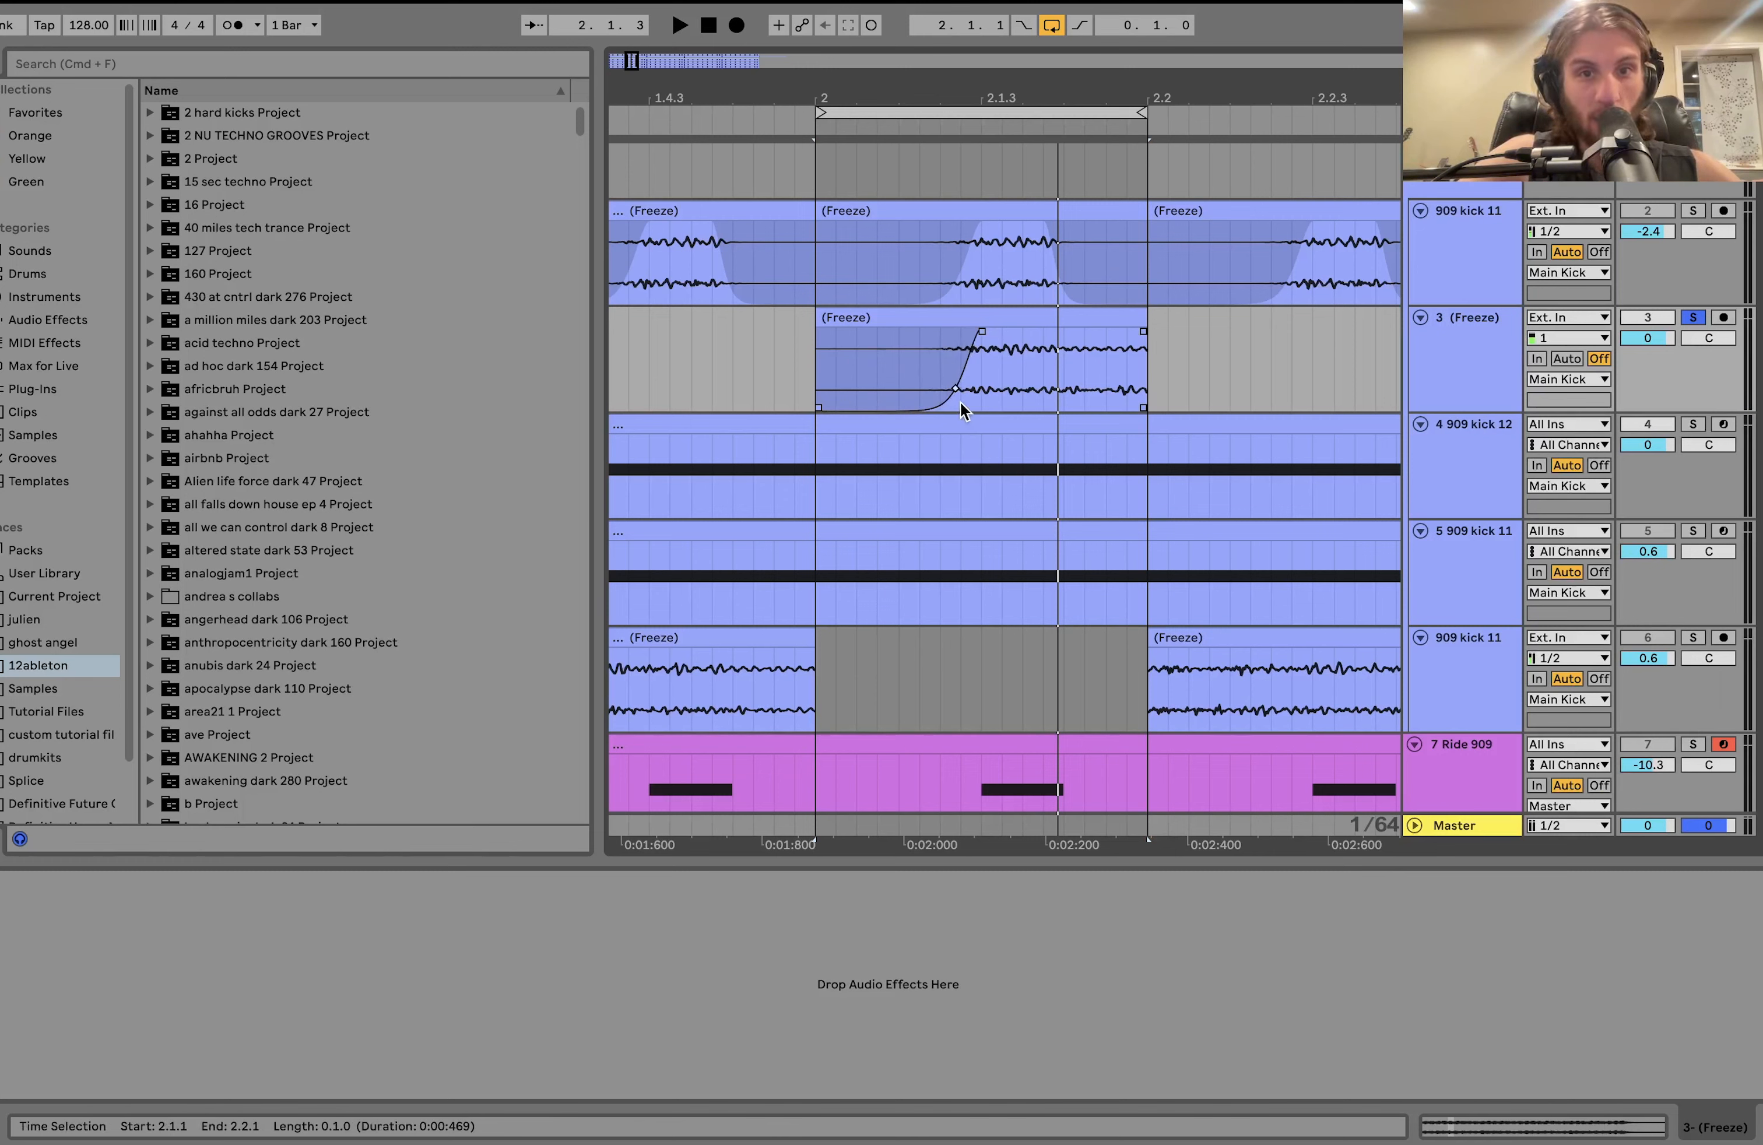
pyautogui.moveTo(1143, 332); pyautogui.dragTo(1057, 395)
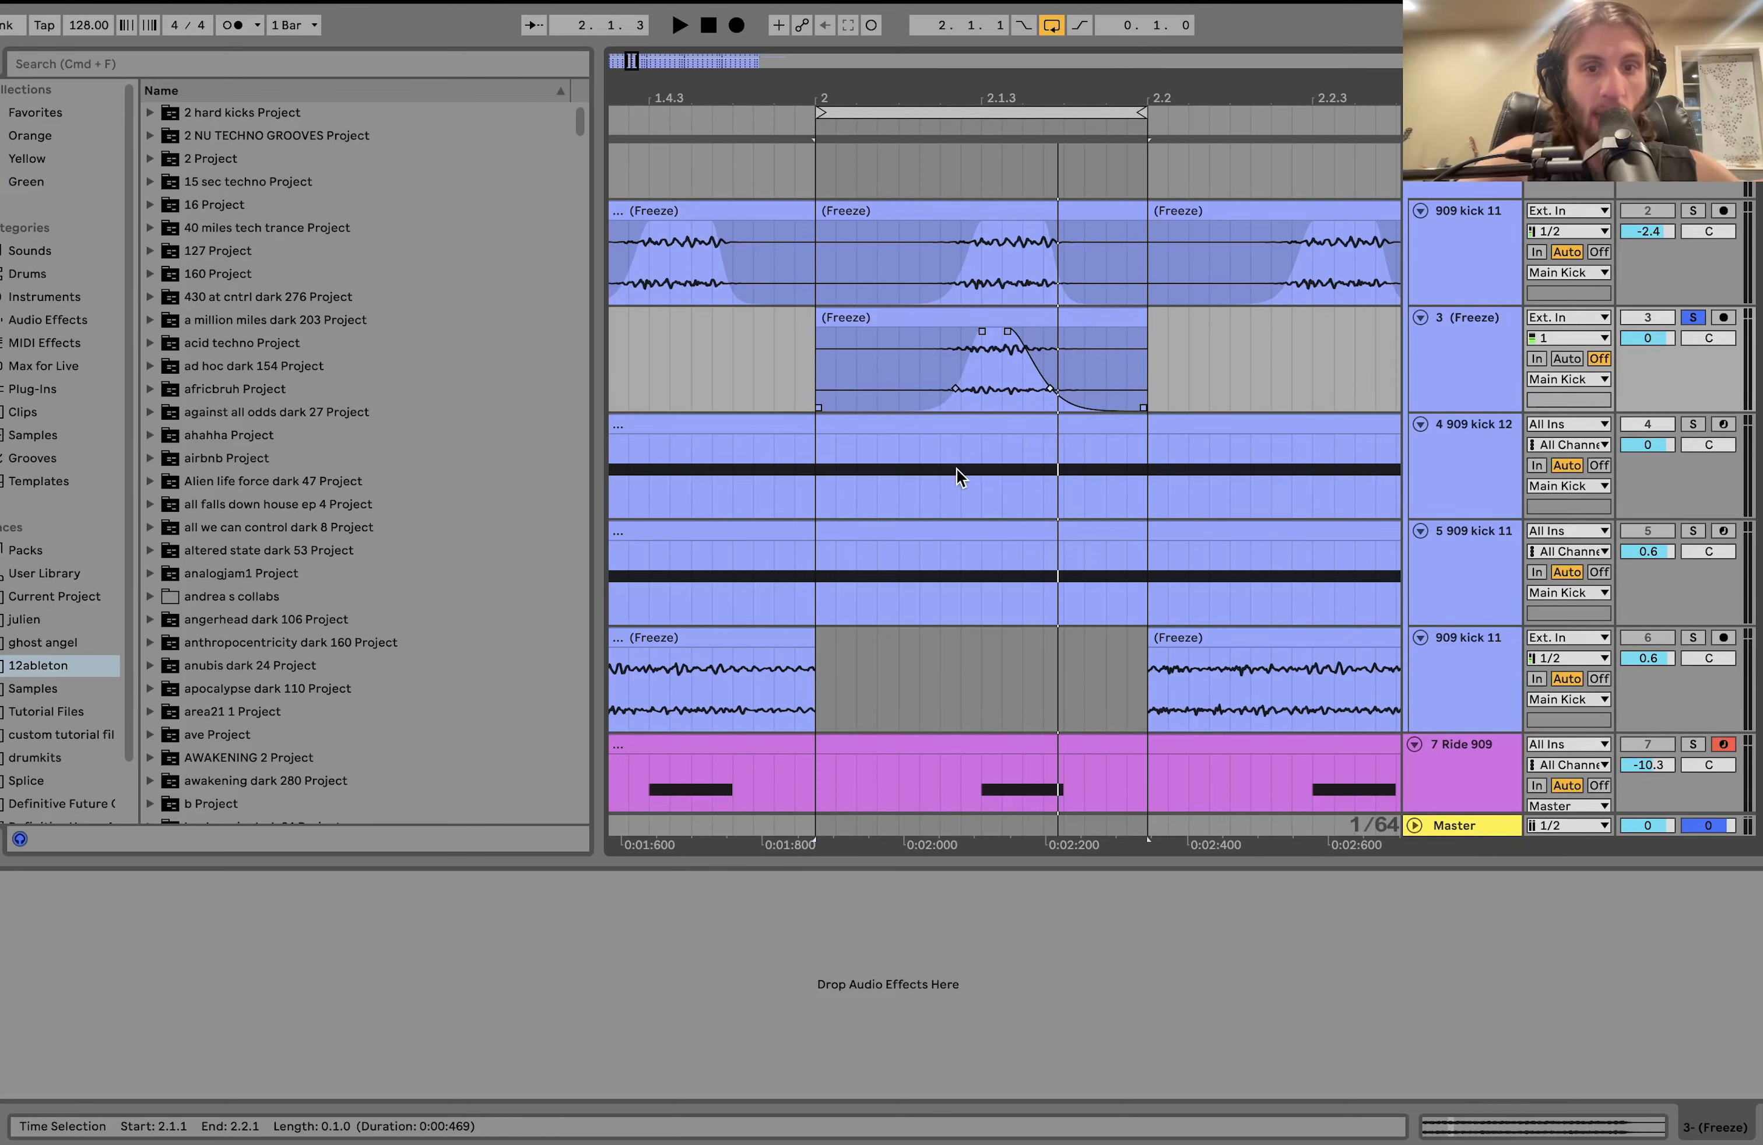
# Examine the rumble tail in the ORIGINAL waveform up close, marking the stretch from 2.1.4 to 2.2.1.
pyautogui.scroll(-3, 956, 470)
pyautogui.scroll(-1, 957, 470)
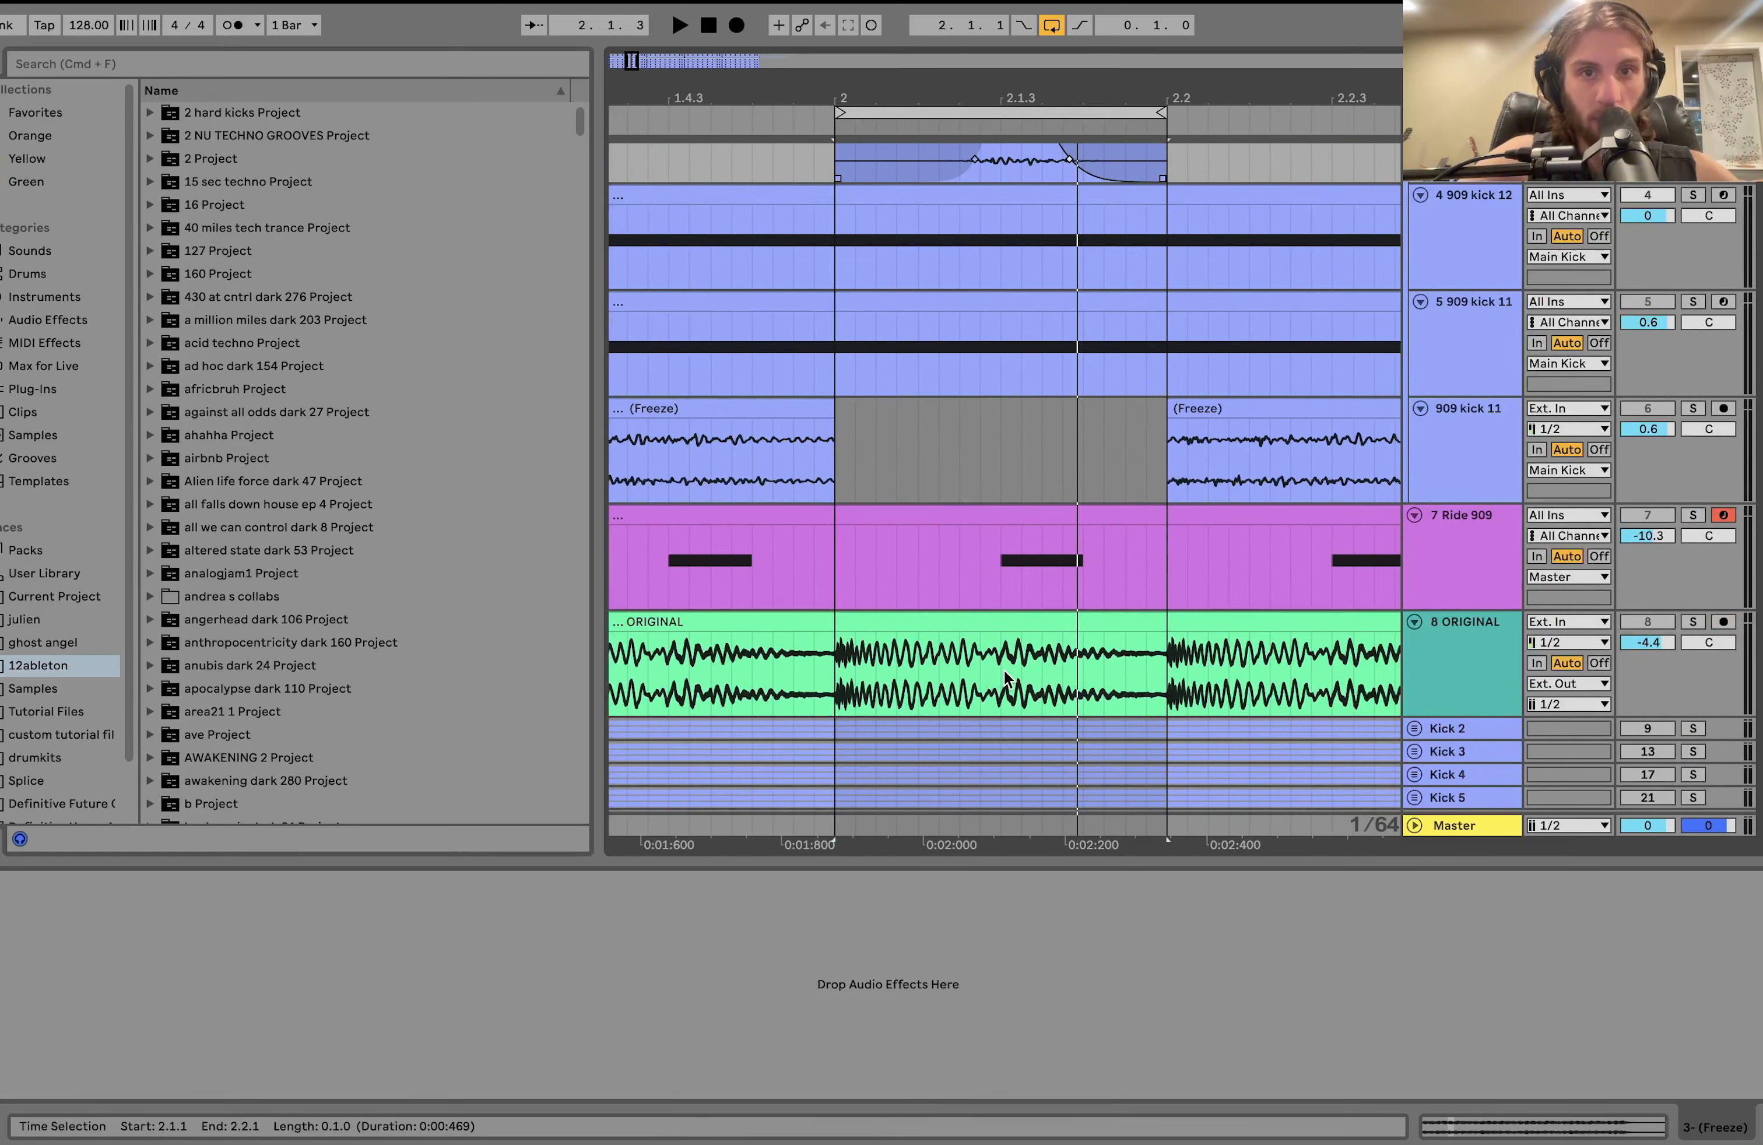
pyautogui.moveTo(1007, 678); pyautogui.dragTo(1074, 647)
pyautogui.scroll(-1, 911, 654)
pyautogui.hscroll(2, 911, 654)
pyautogui.click(1036, 662)
pyautogui.scroll(3, 971, 708)
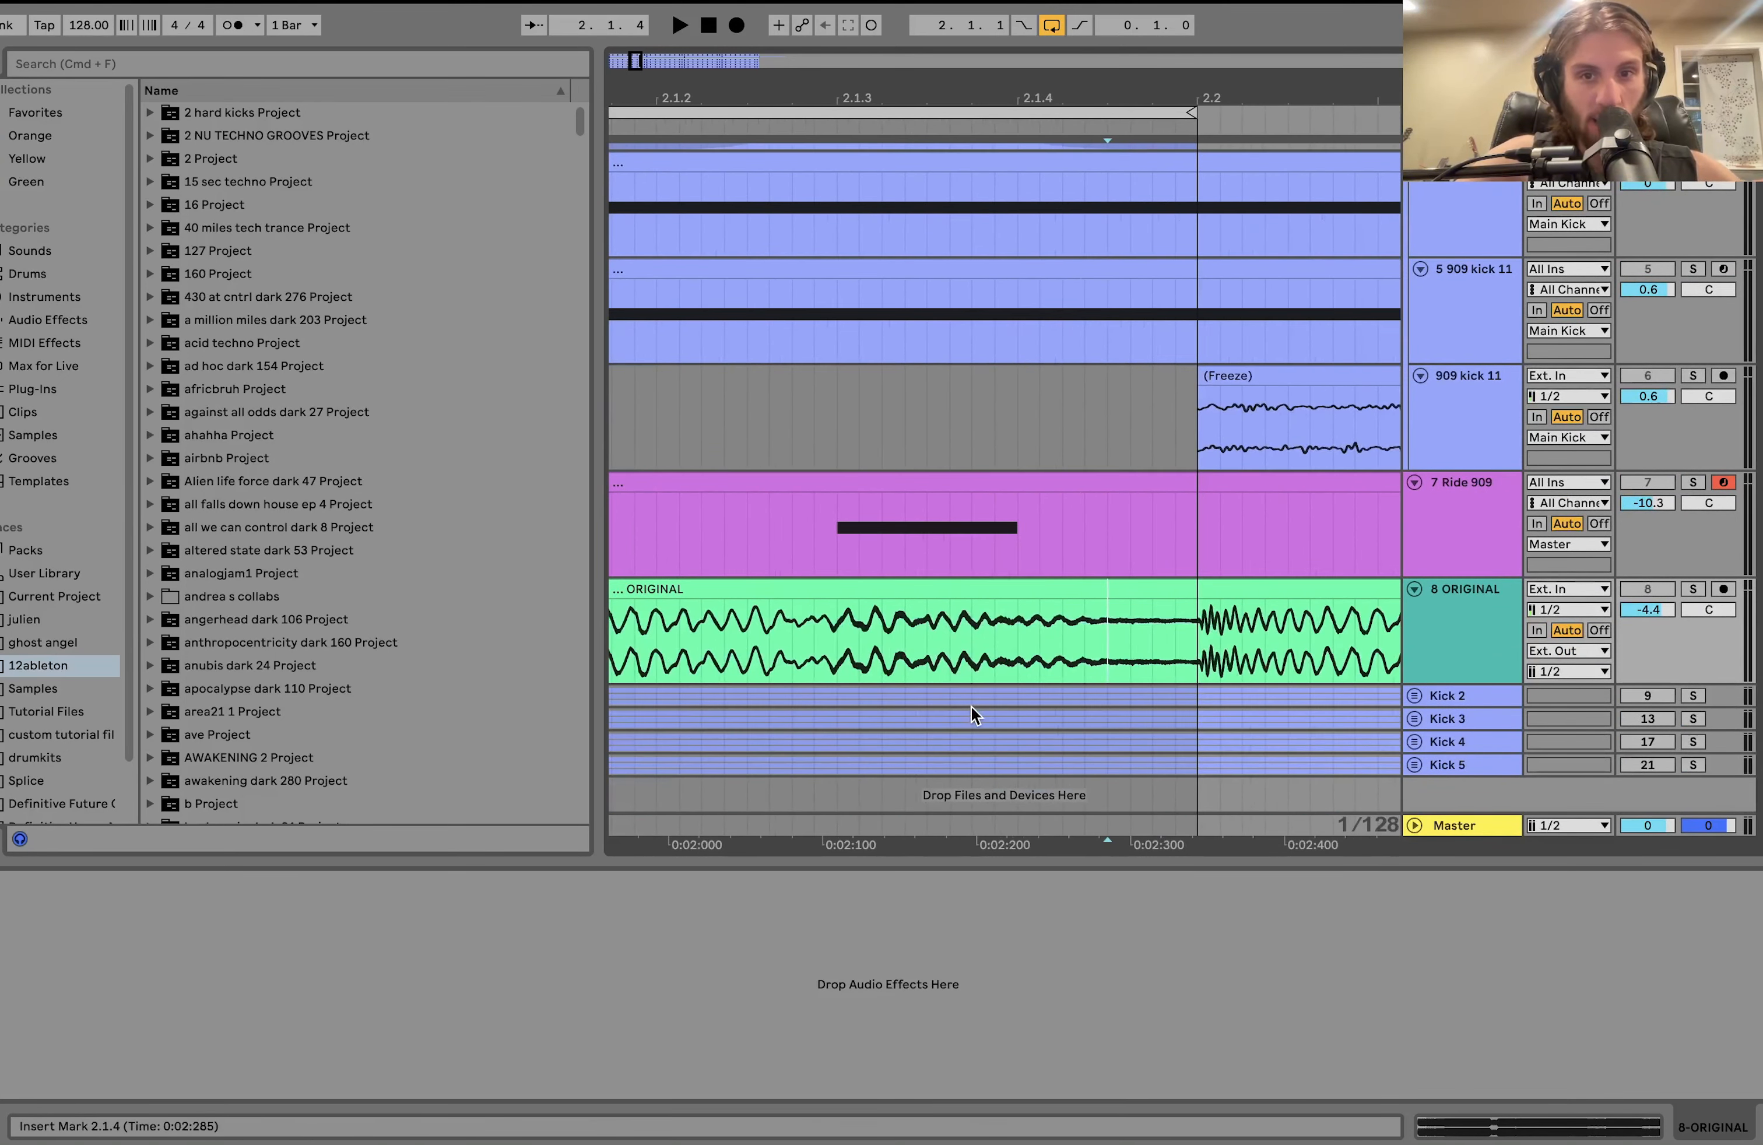
pyautogui.keyDown('shift'); pyautogui.click(1190, 644); pyautogui.keyUp('shift')
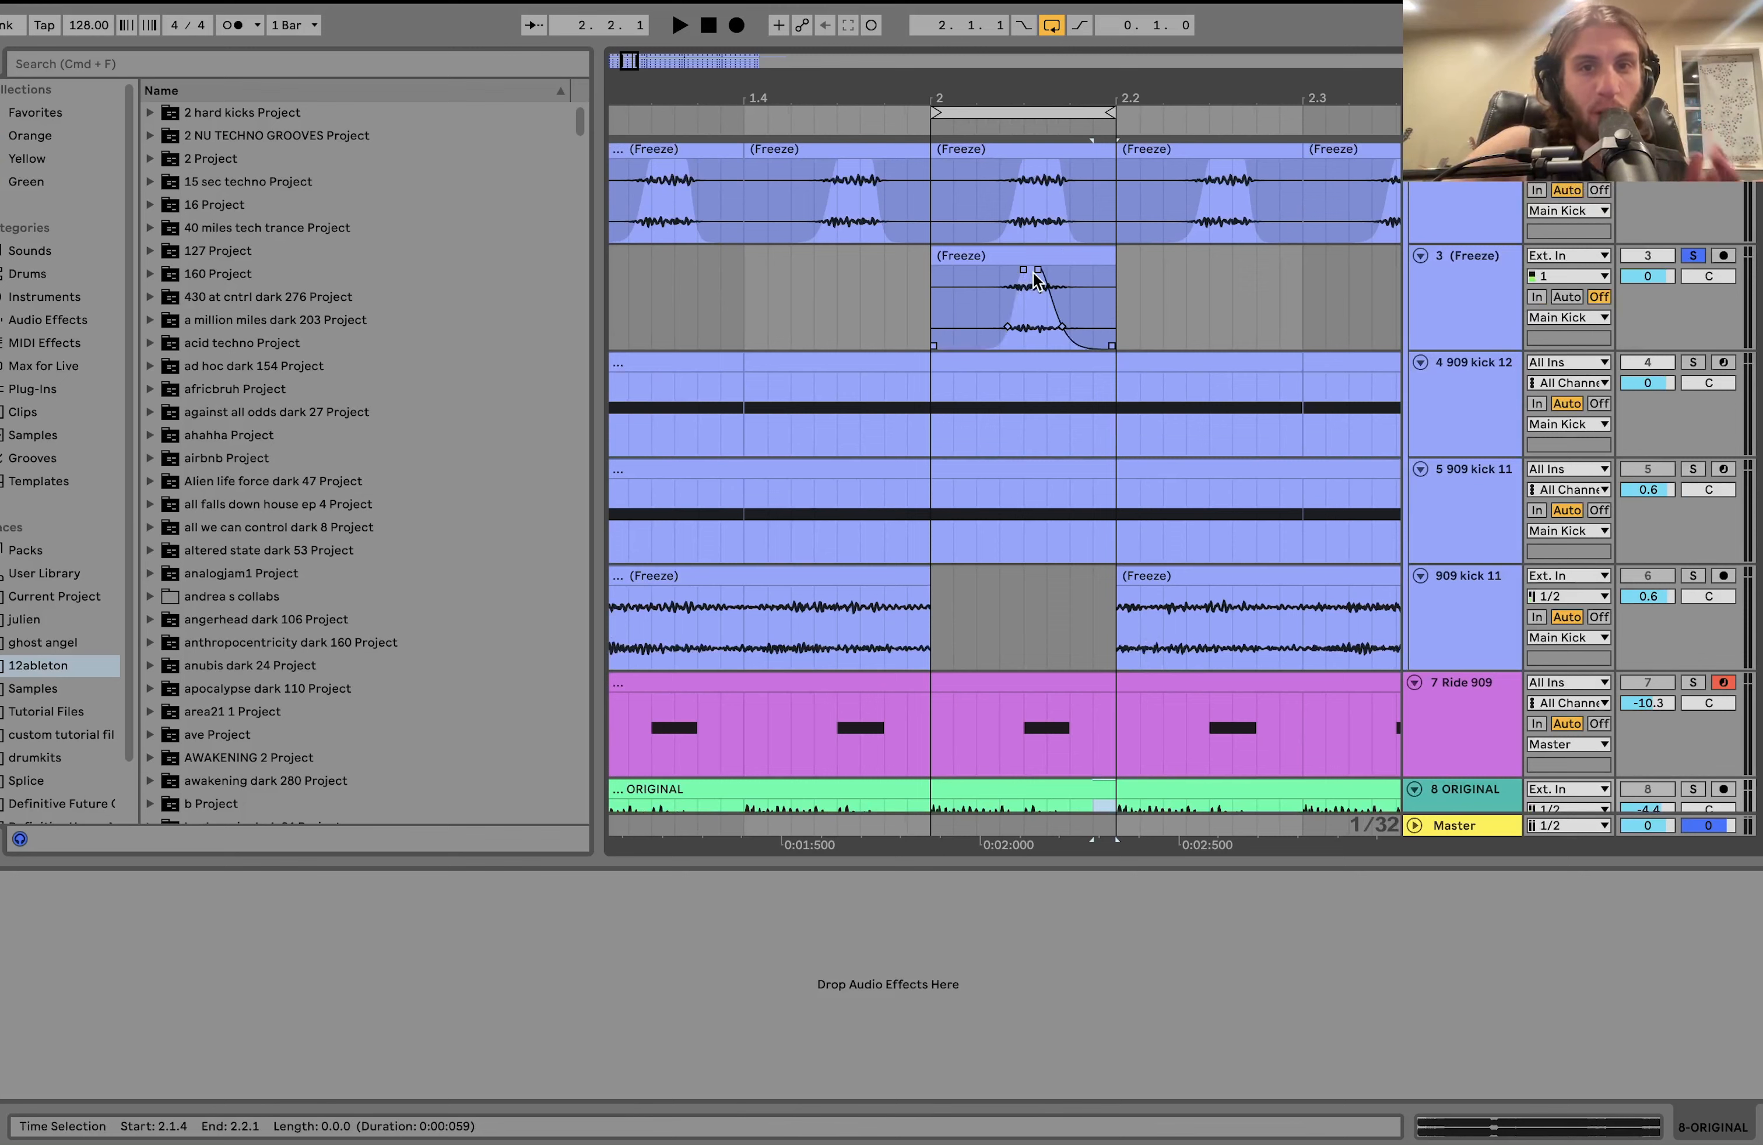
# Select the faded one-beat reverb clip on the 3 (Freeze) track and play it in the loop.
pyautogui.moveTo(1046, 275); pyautogui.dragTo(1050, 284)
pyautogui.click(1045, 254)
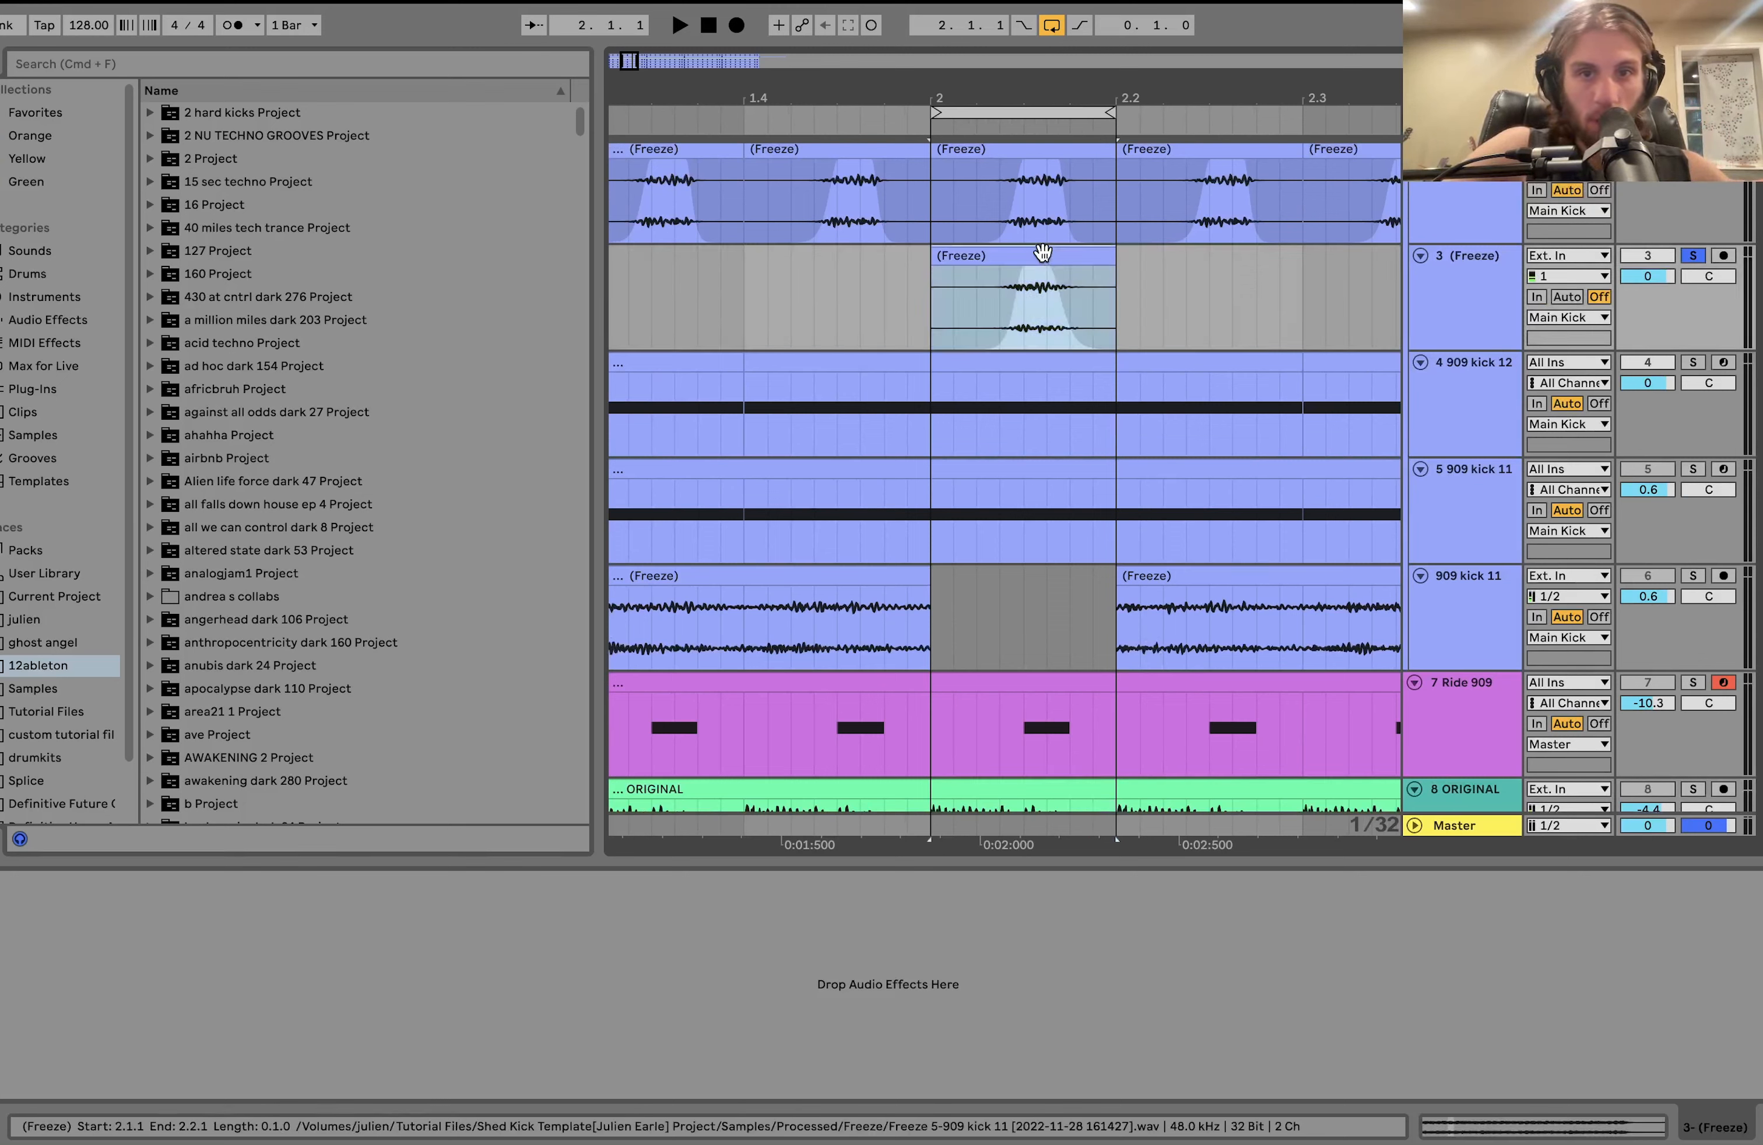
pyautogui.press('space')
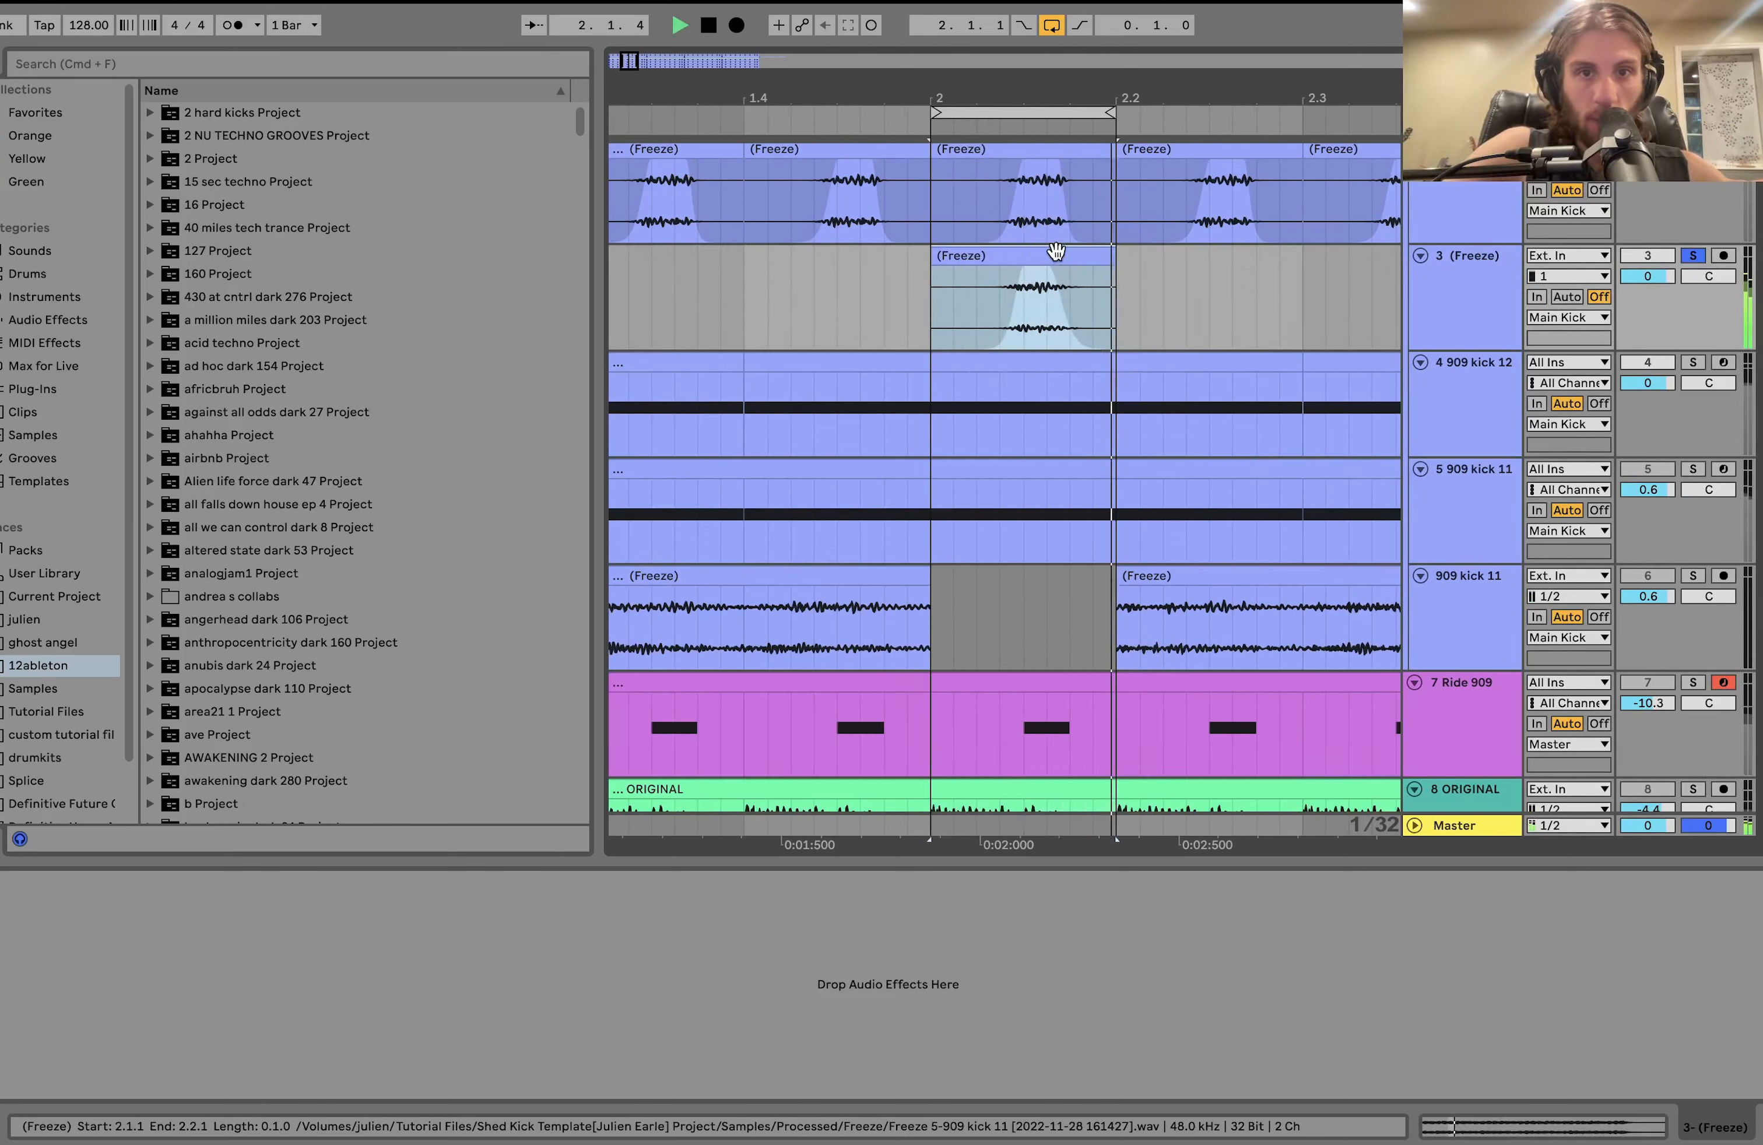
pyautogui.press('space')
# Delete the 3 (Freeze) track and the 909 kick 11 audio track with the missing beat above Ride 909.
pyautogui.scroll(3, 1138, 331)
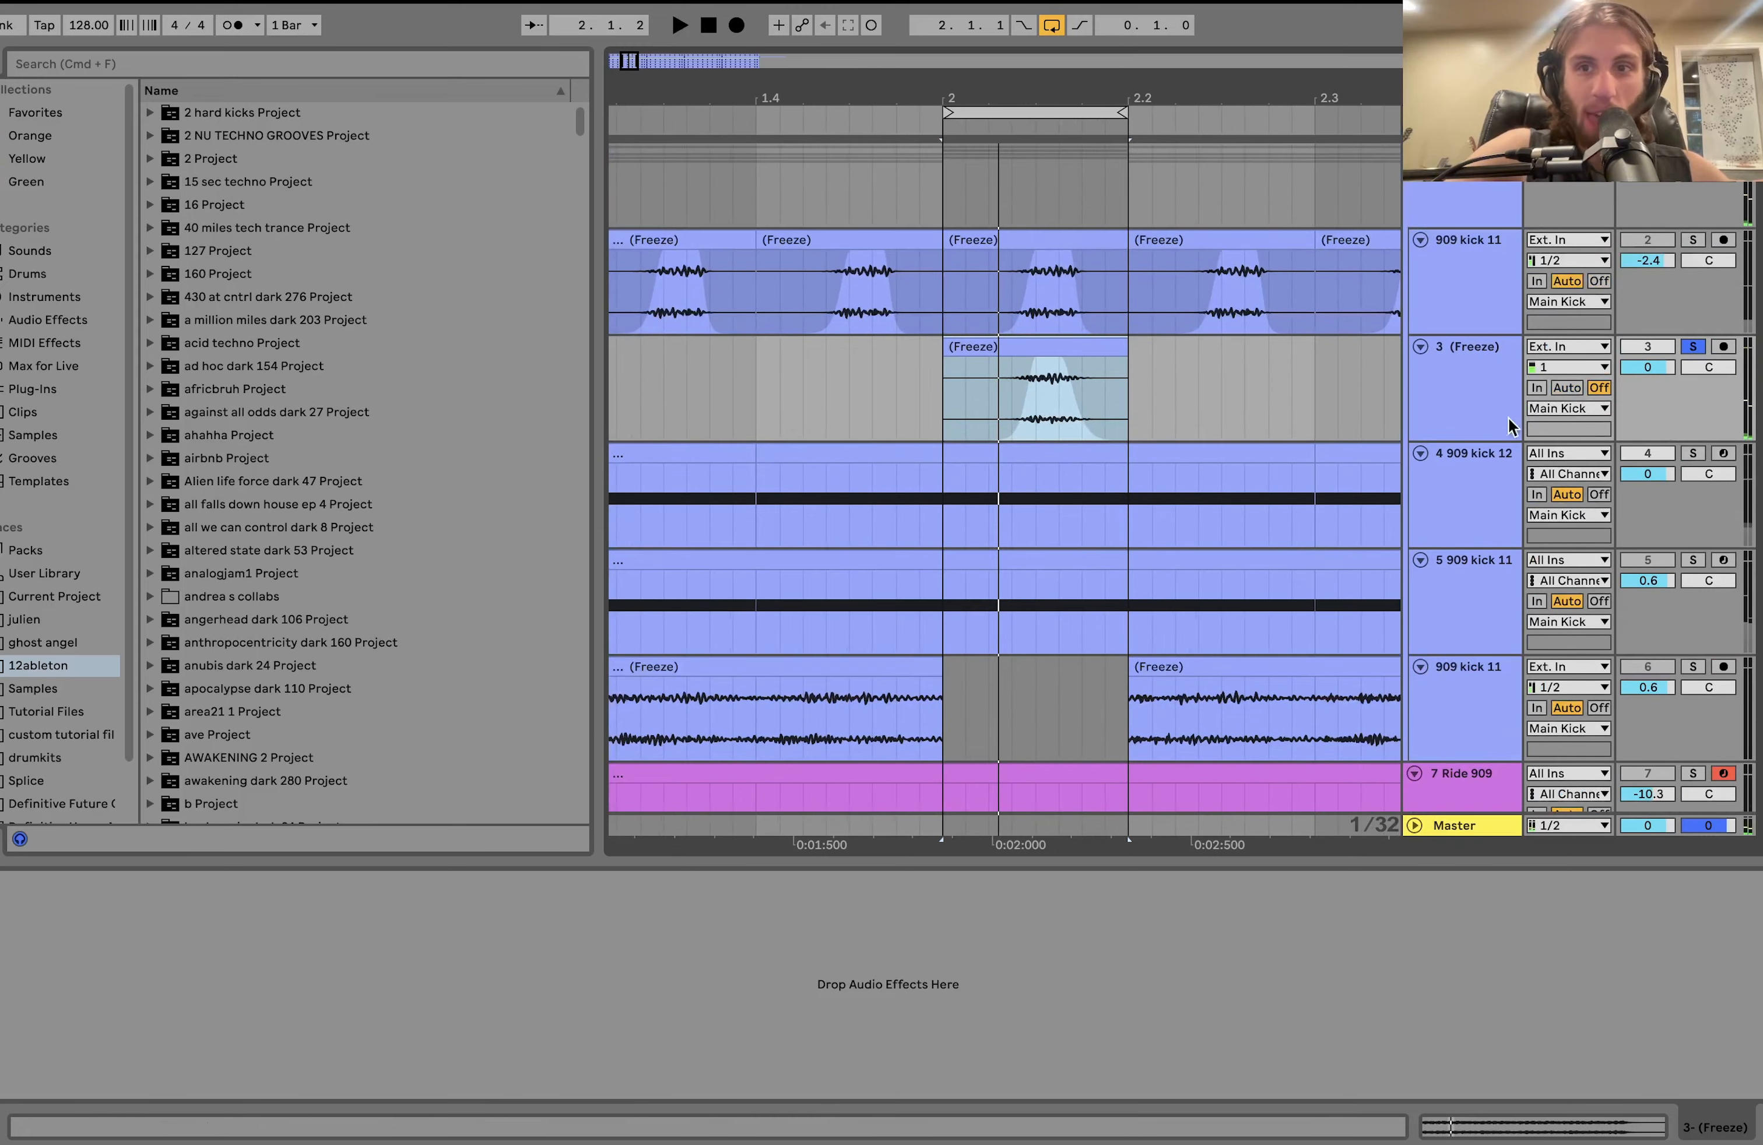
pyautogui.click(1484, 418)
pyautogui.press('Delete')
pyautogui.click(1493, 575)
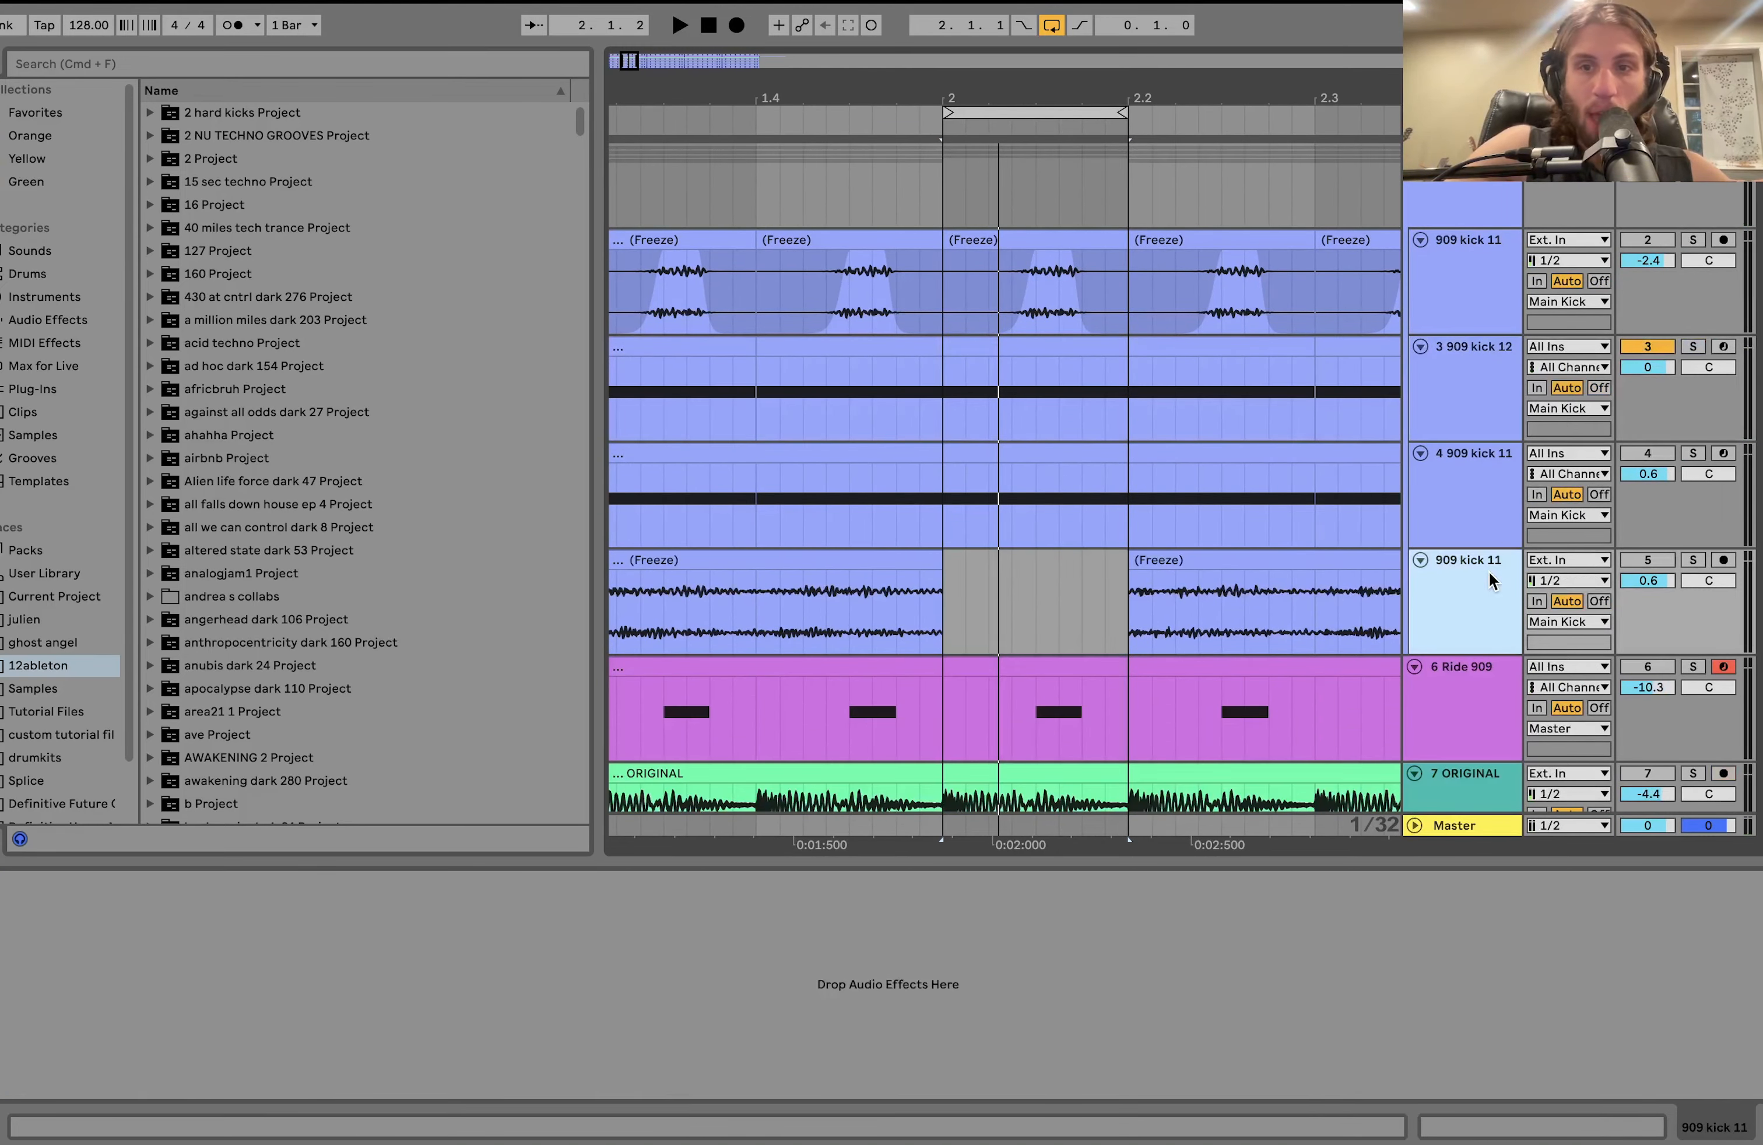
pyautogui.press('Delete')
# Solo the remaining 909 kick 11 audio track, turn off its Amp, Auto Filter, EQ Eight and Utility, and play it.
pyautogui.click(1693, 239)
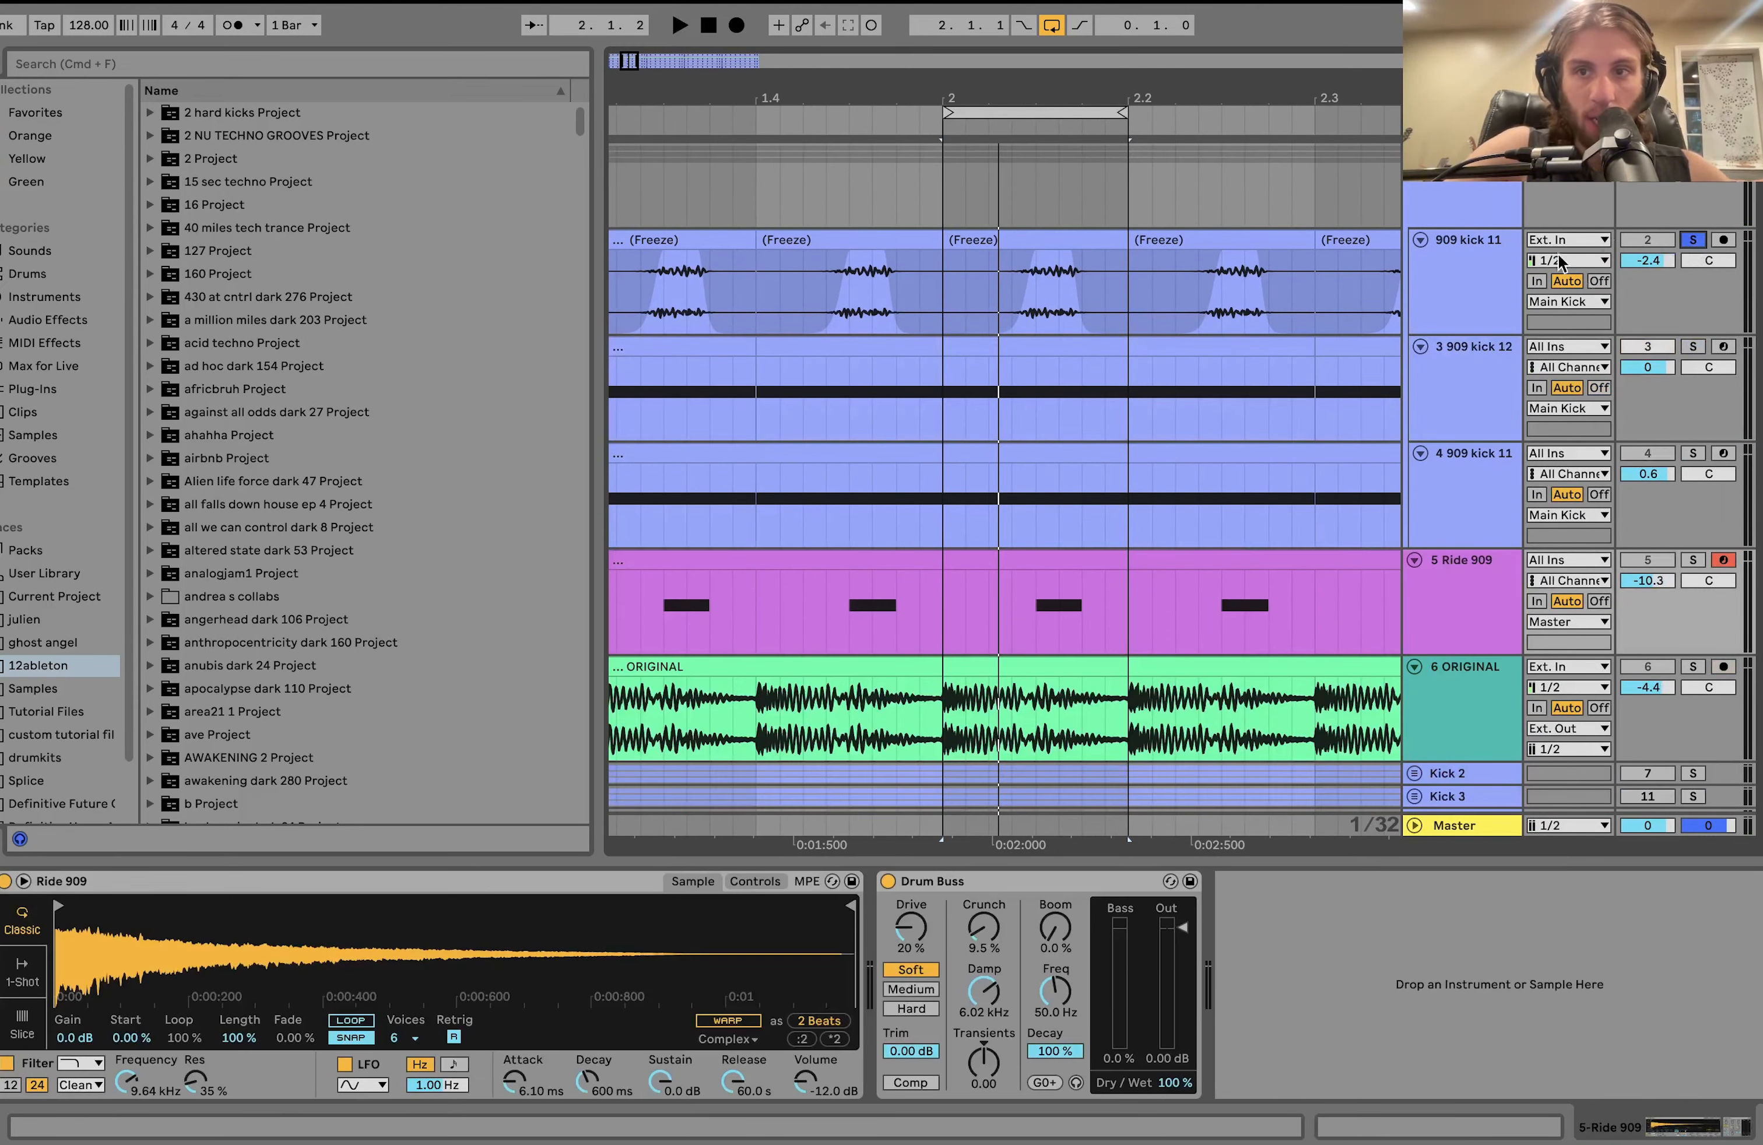
pyautogui.click(1442, 265)
pyautogui.click(1501, 880)
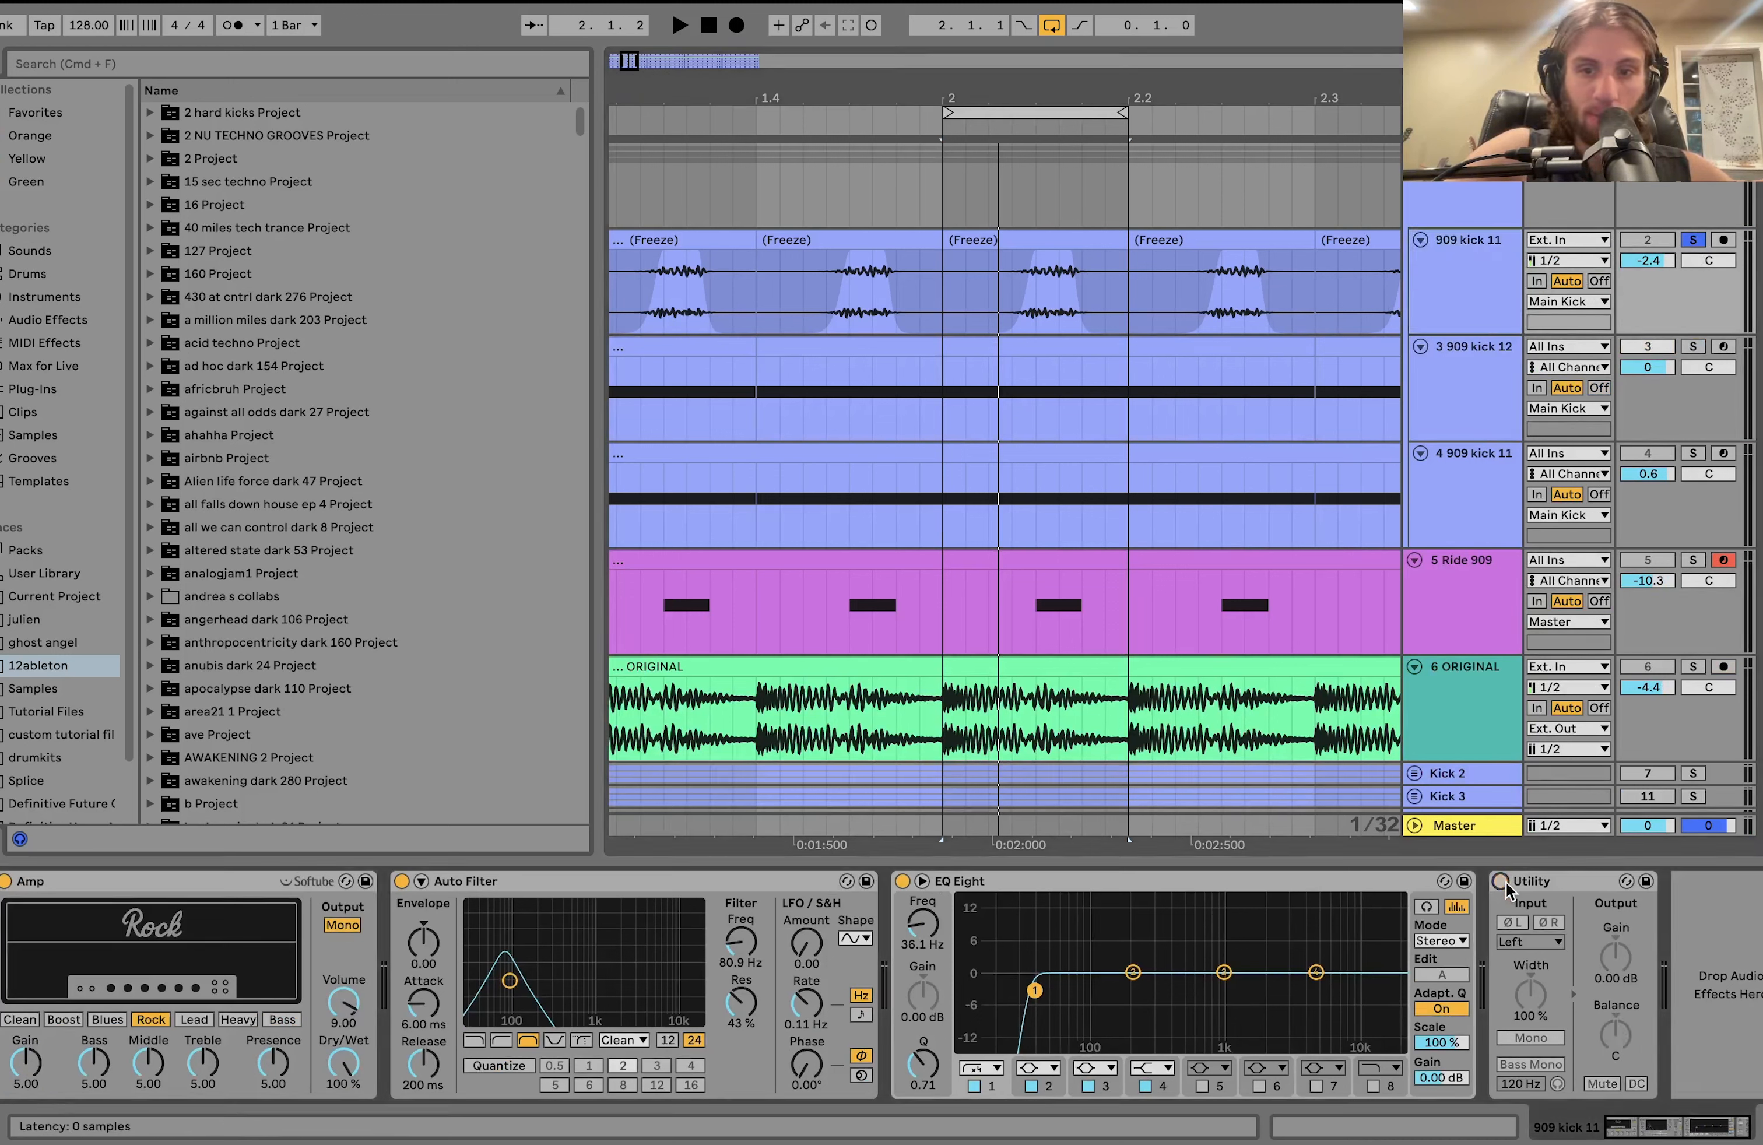
pyautogui.click(902, 881)
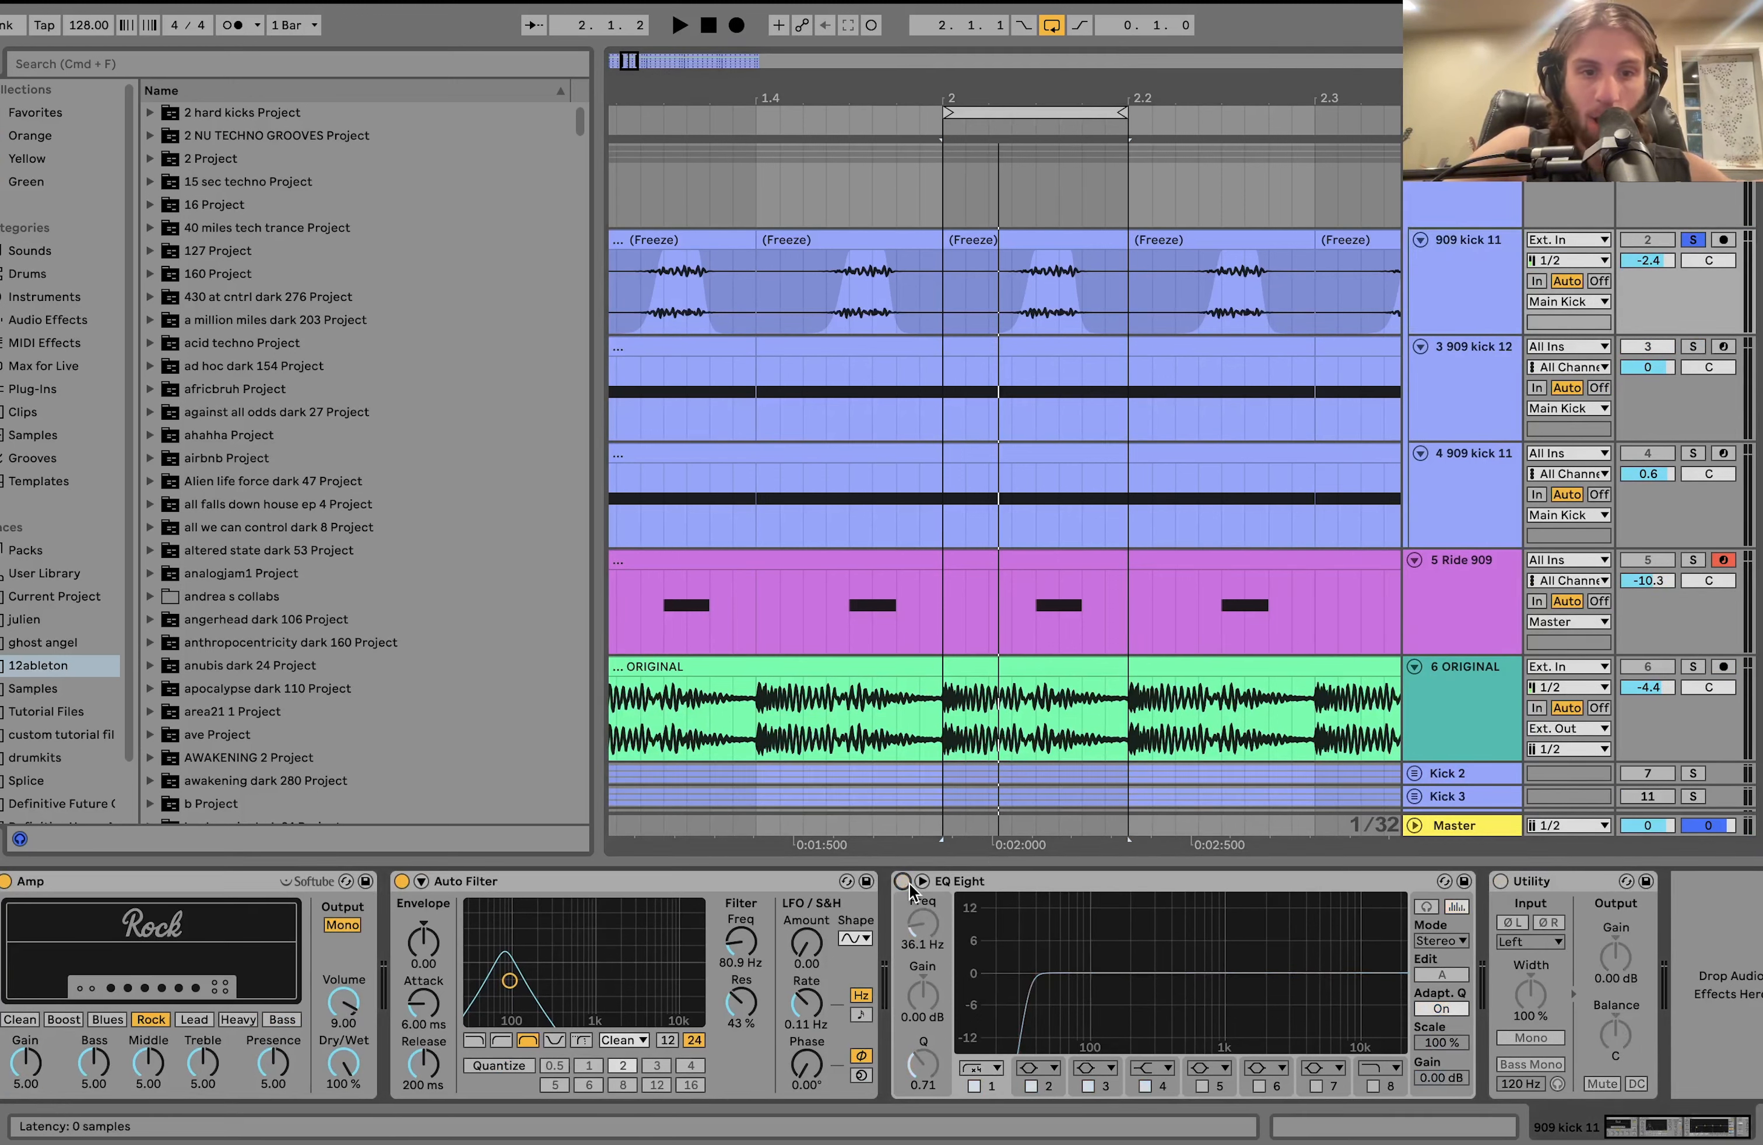
pyautogui.click(401, 881)
pyautogui.click(6, 880)
pyautogui.press('space')
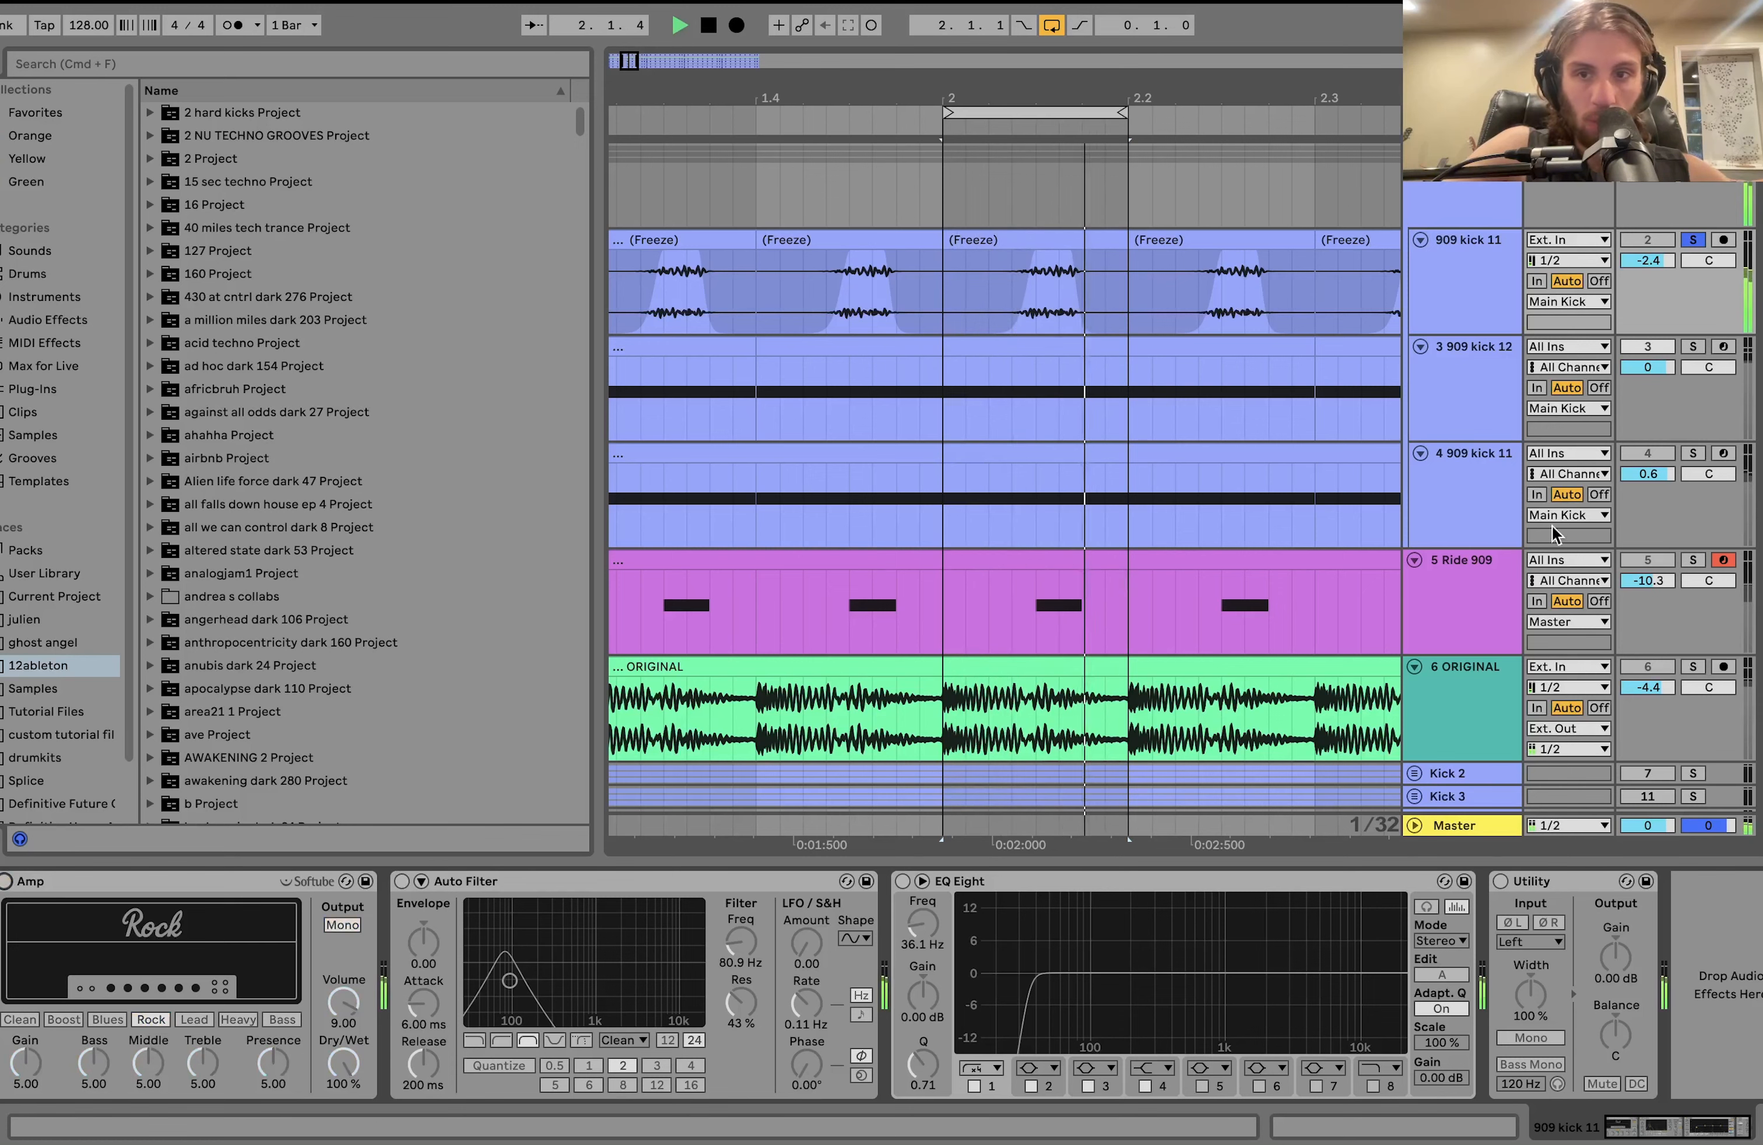
# Unsolo the 909 kick 11 audio track and play the 909 kick 12 with and without that reverb layer.
pyautogui.click(1693, 240)
pyautogui.click(1648, 240)
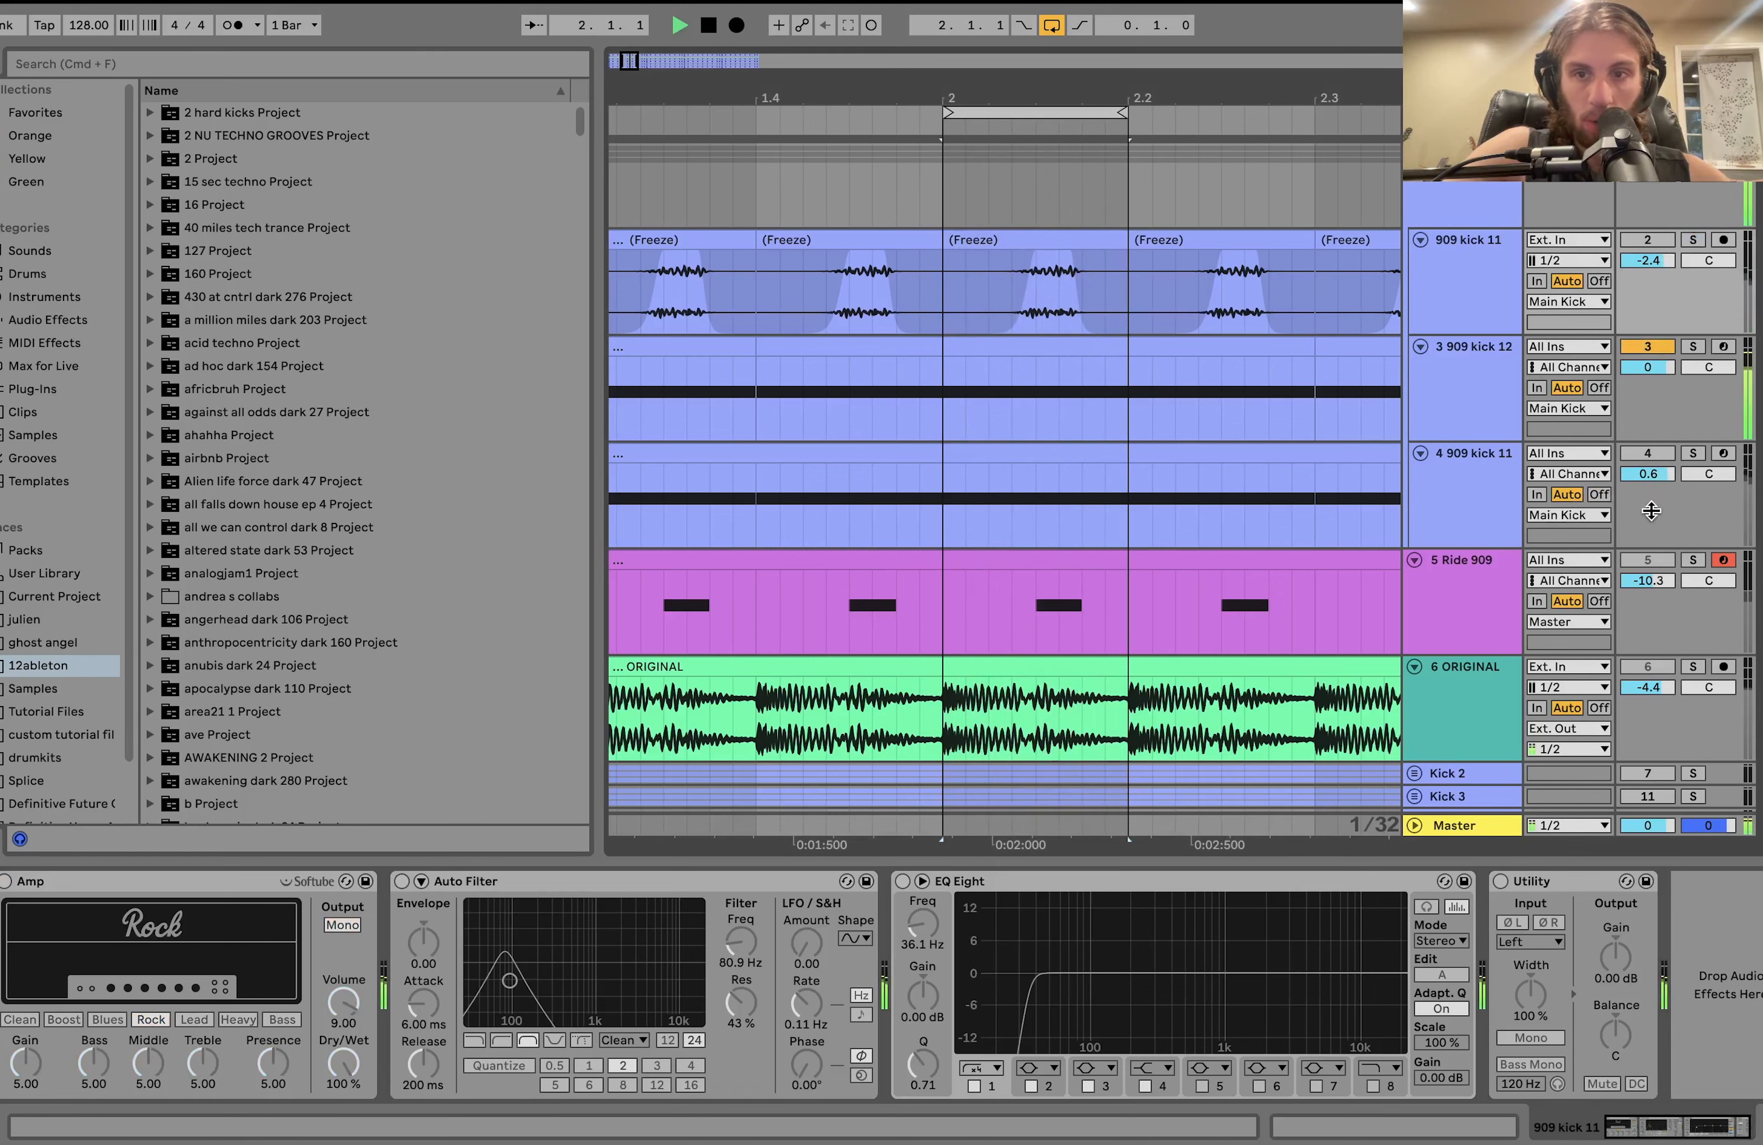
pyautogui.click(1480, 251)
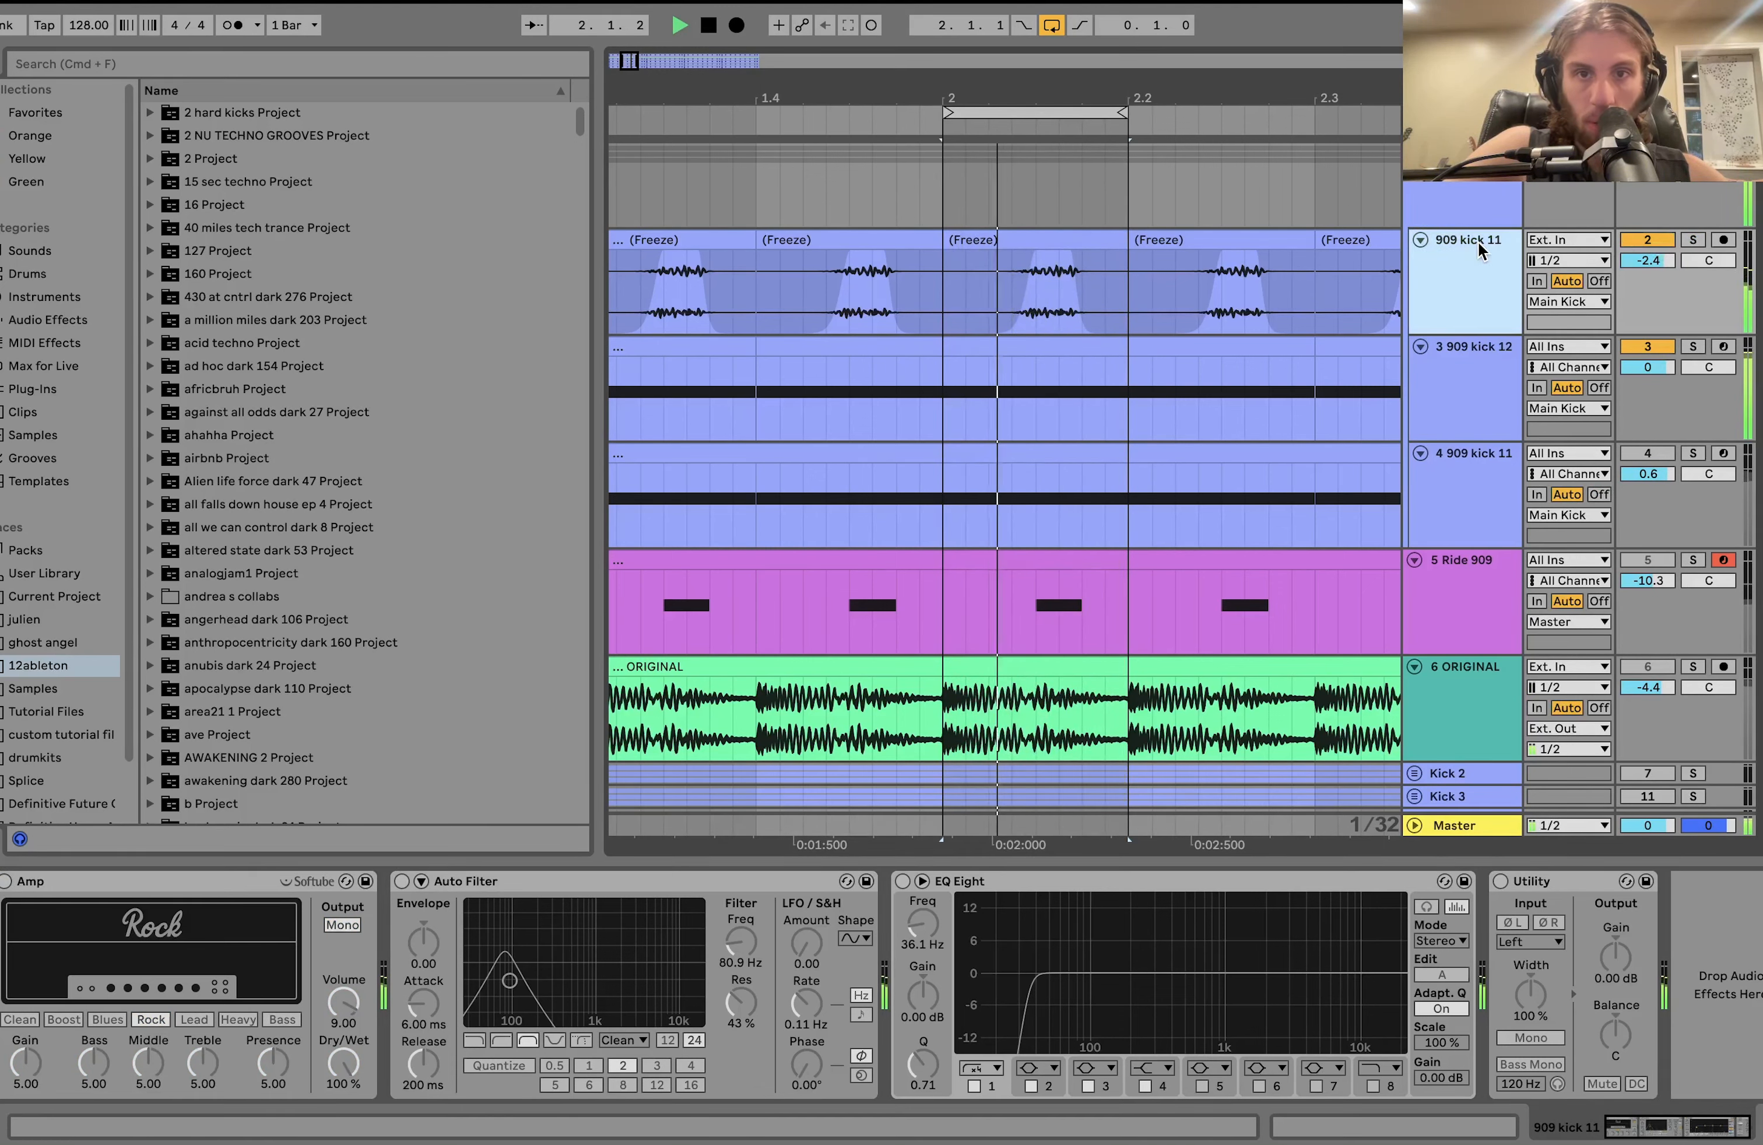
pyautogui.click(1015, 297)
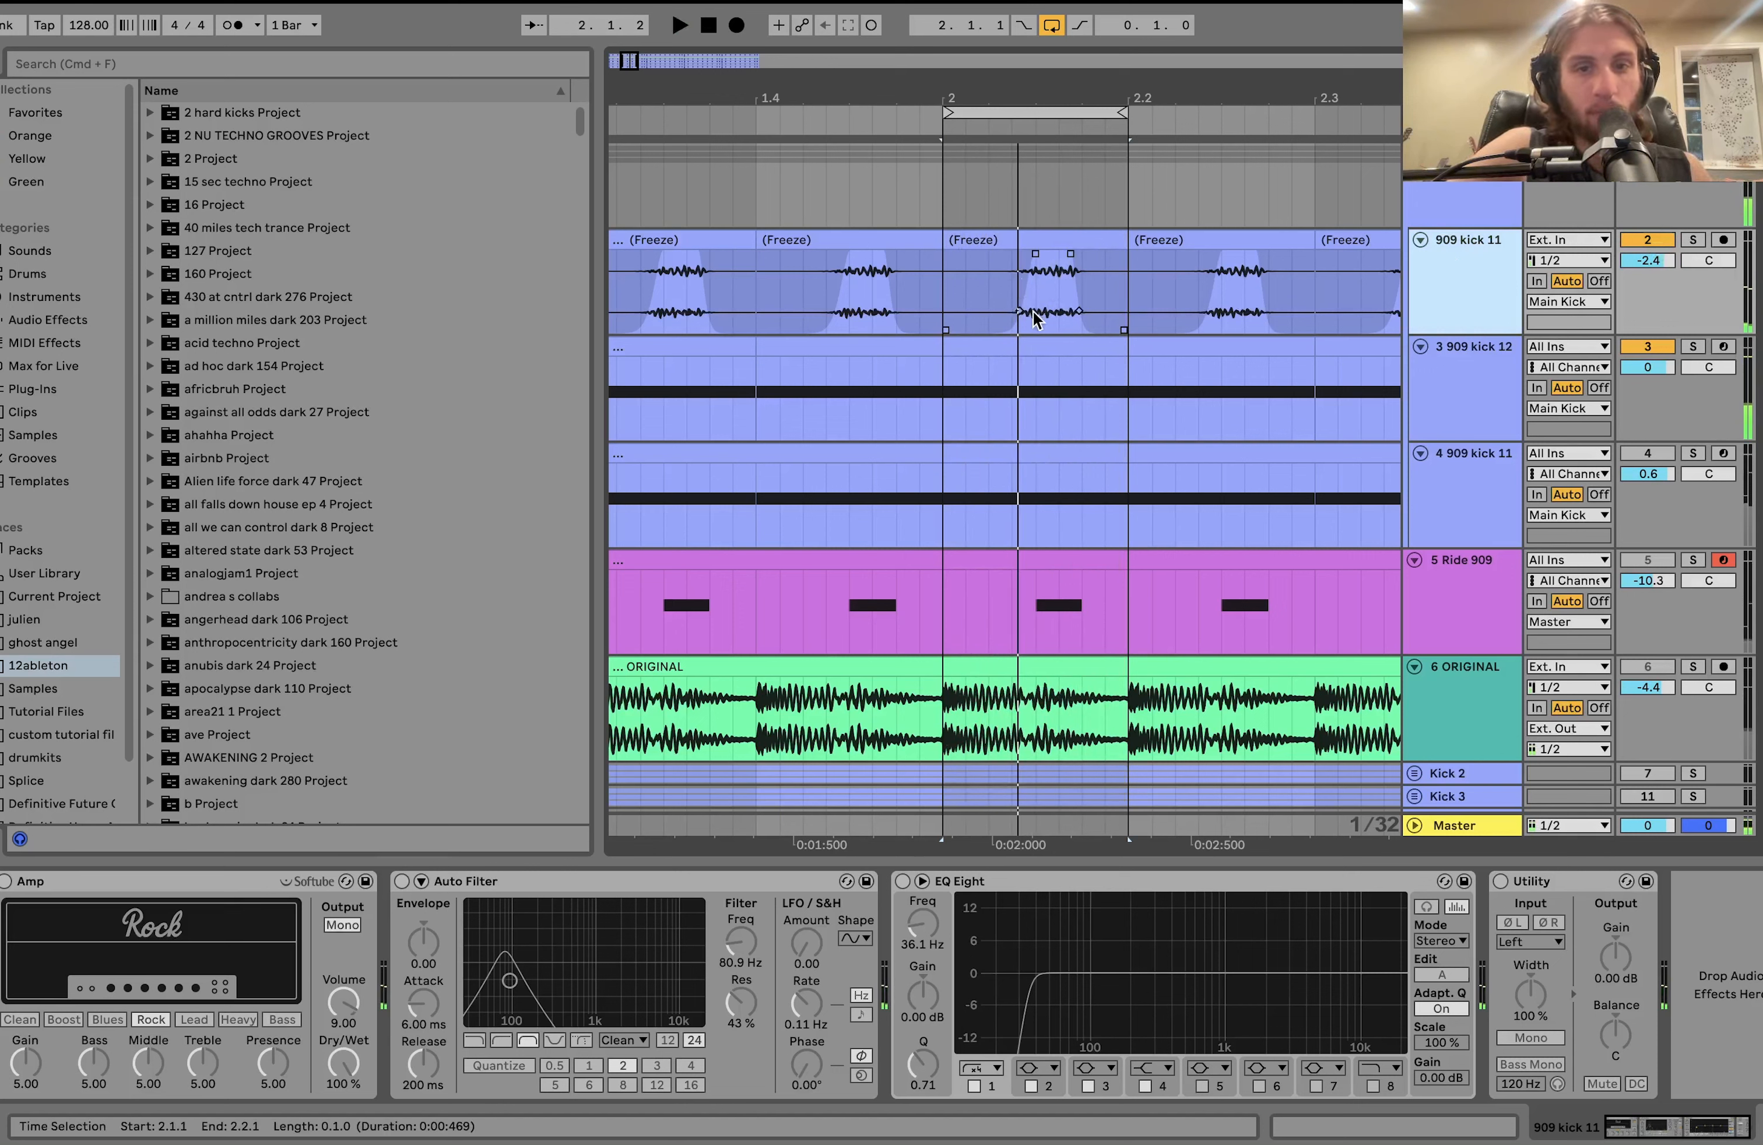
# Turn on the Amp on the 909 kick 11 audio track and play the track soloed.
pyautogui.click(6, 882)
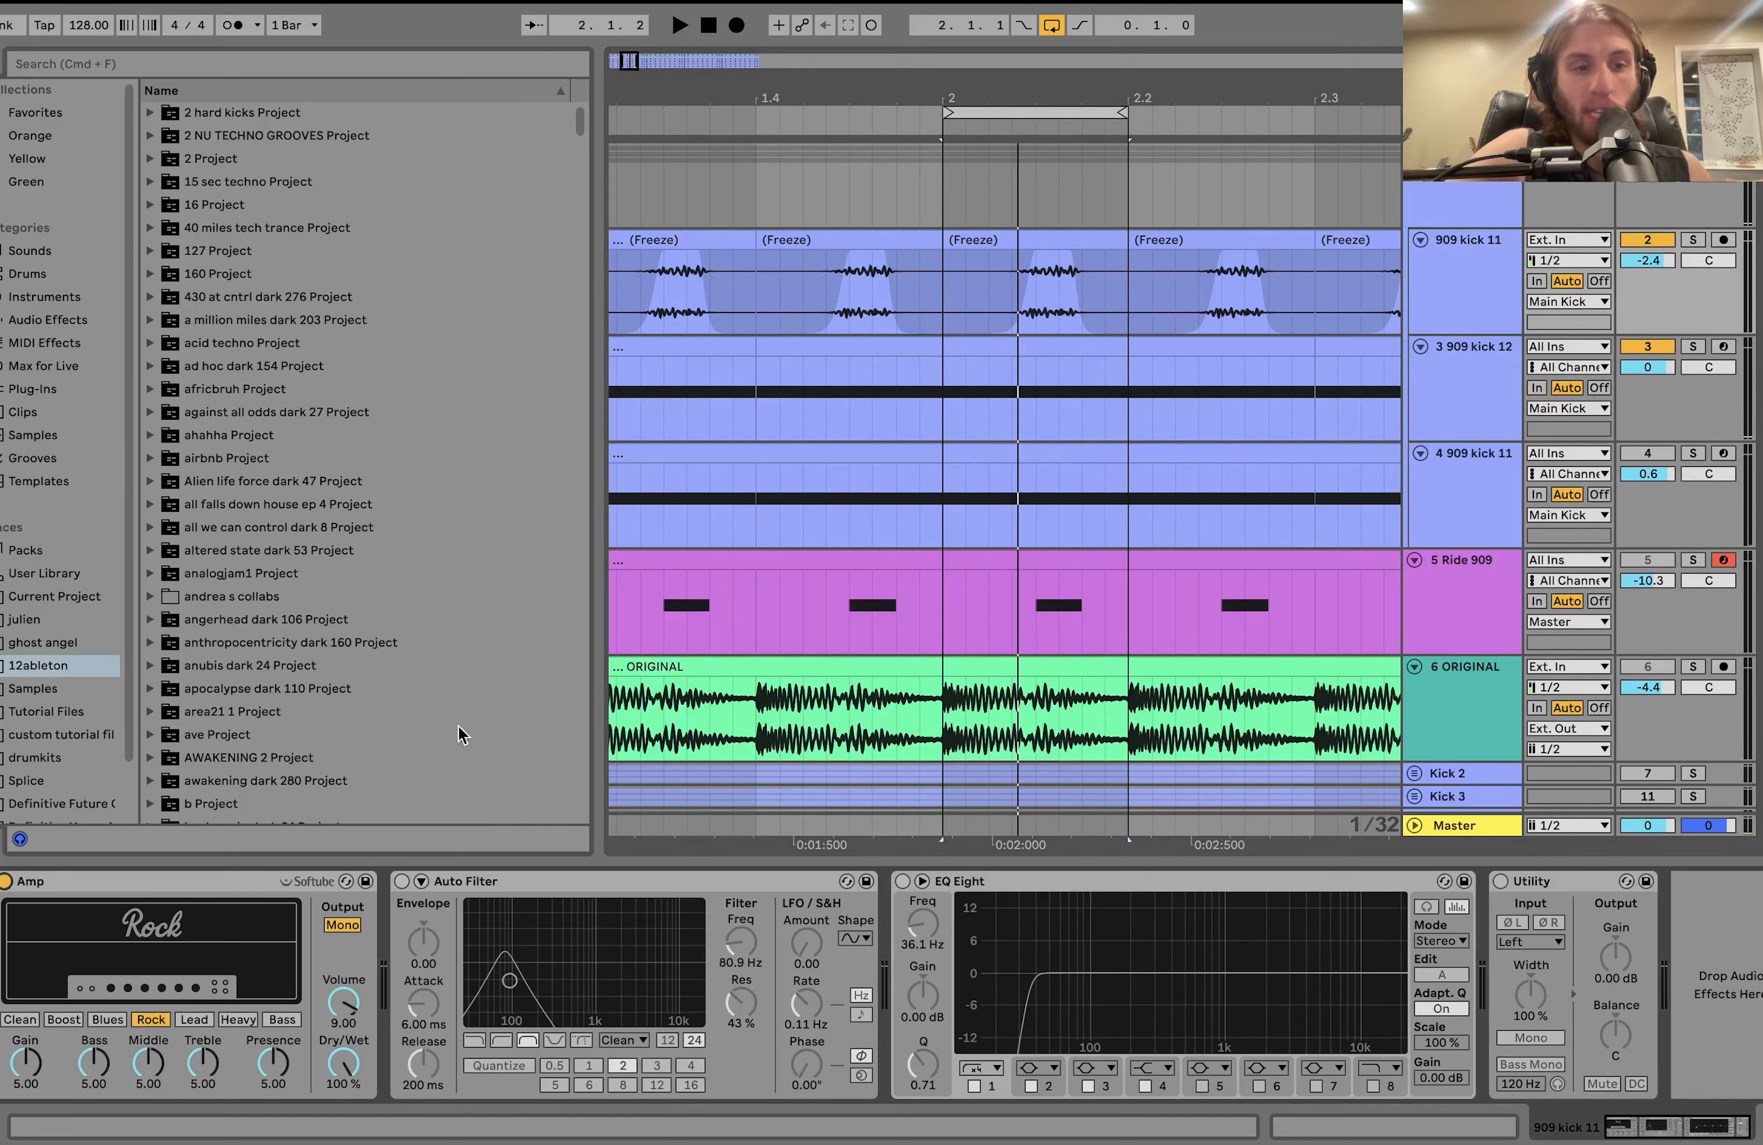
pyautogui.click(1693, 239)
pyautogui.press('space')
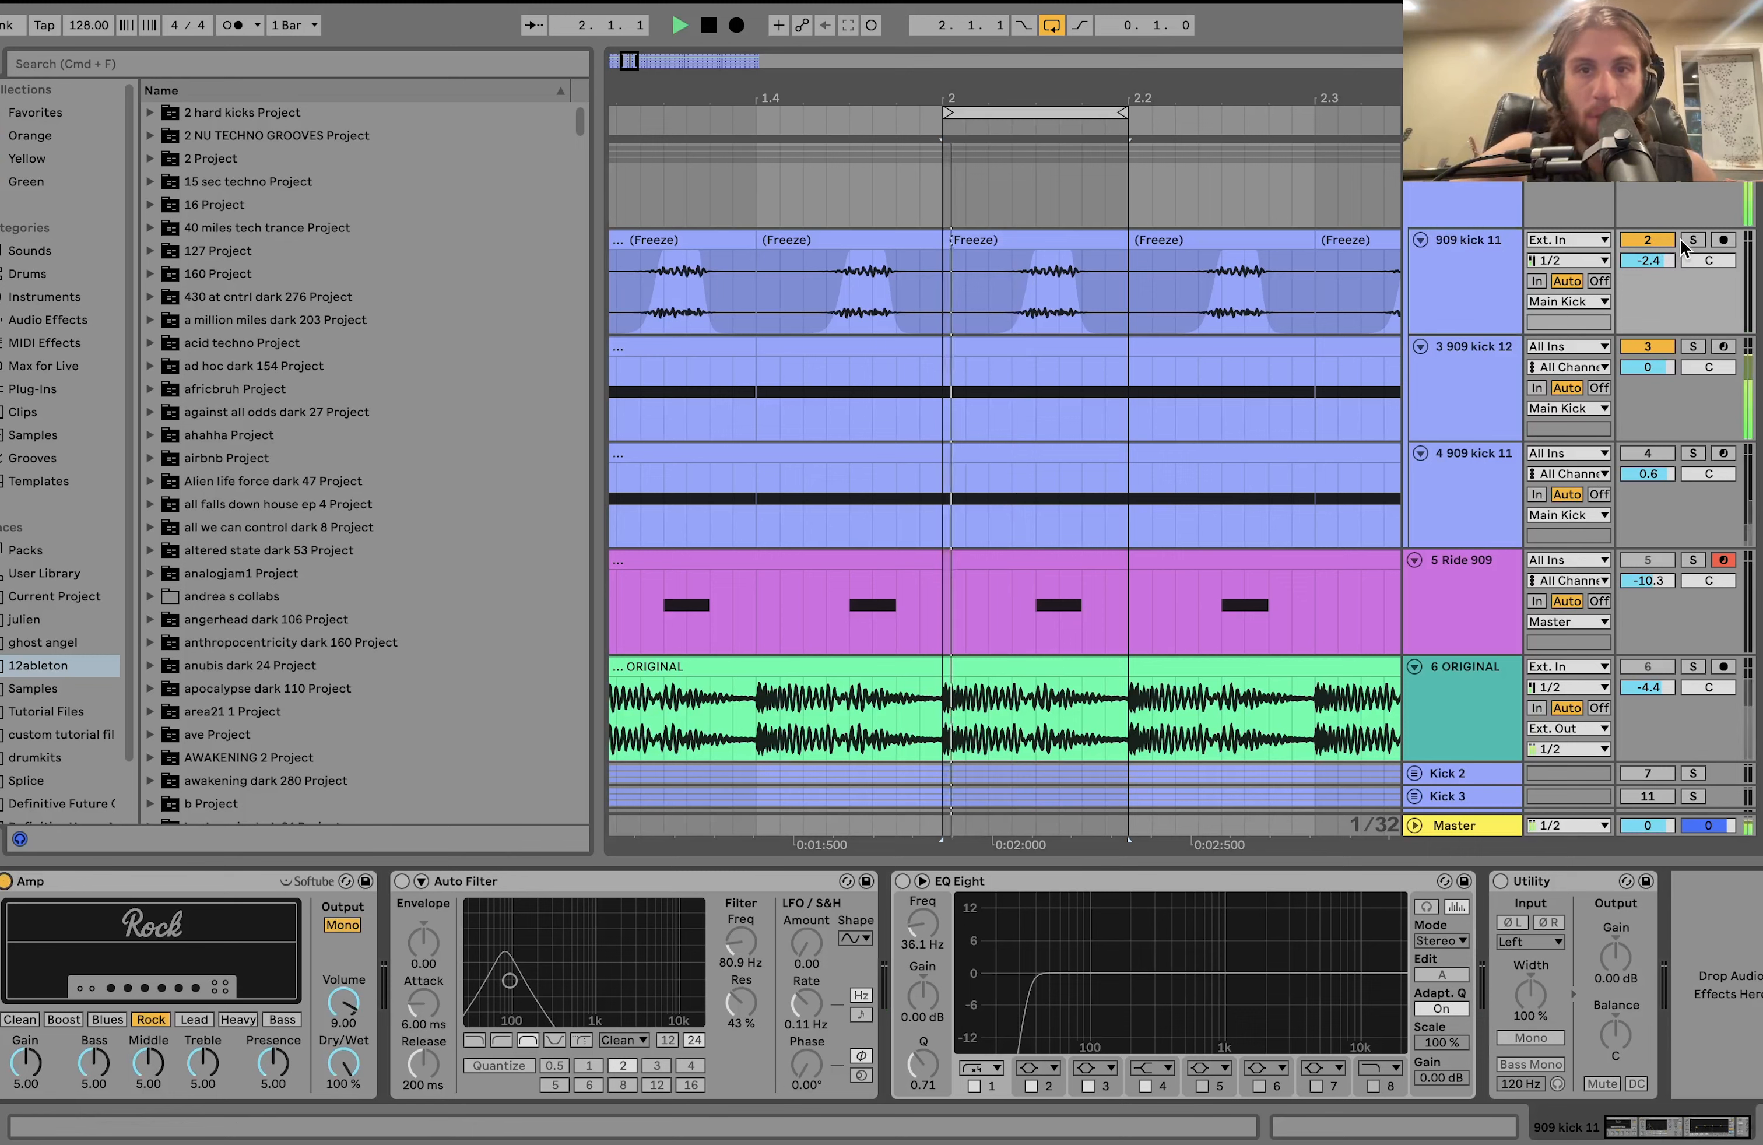
pyautogui.press('space')
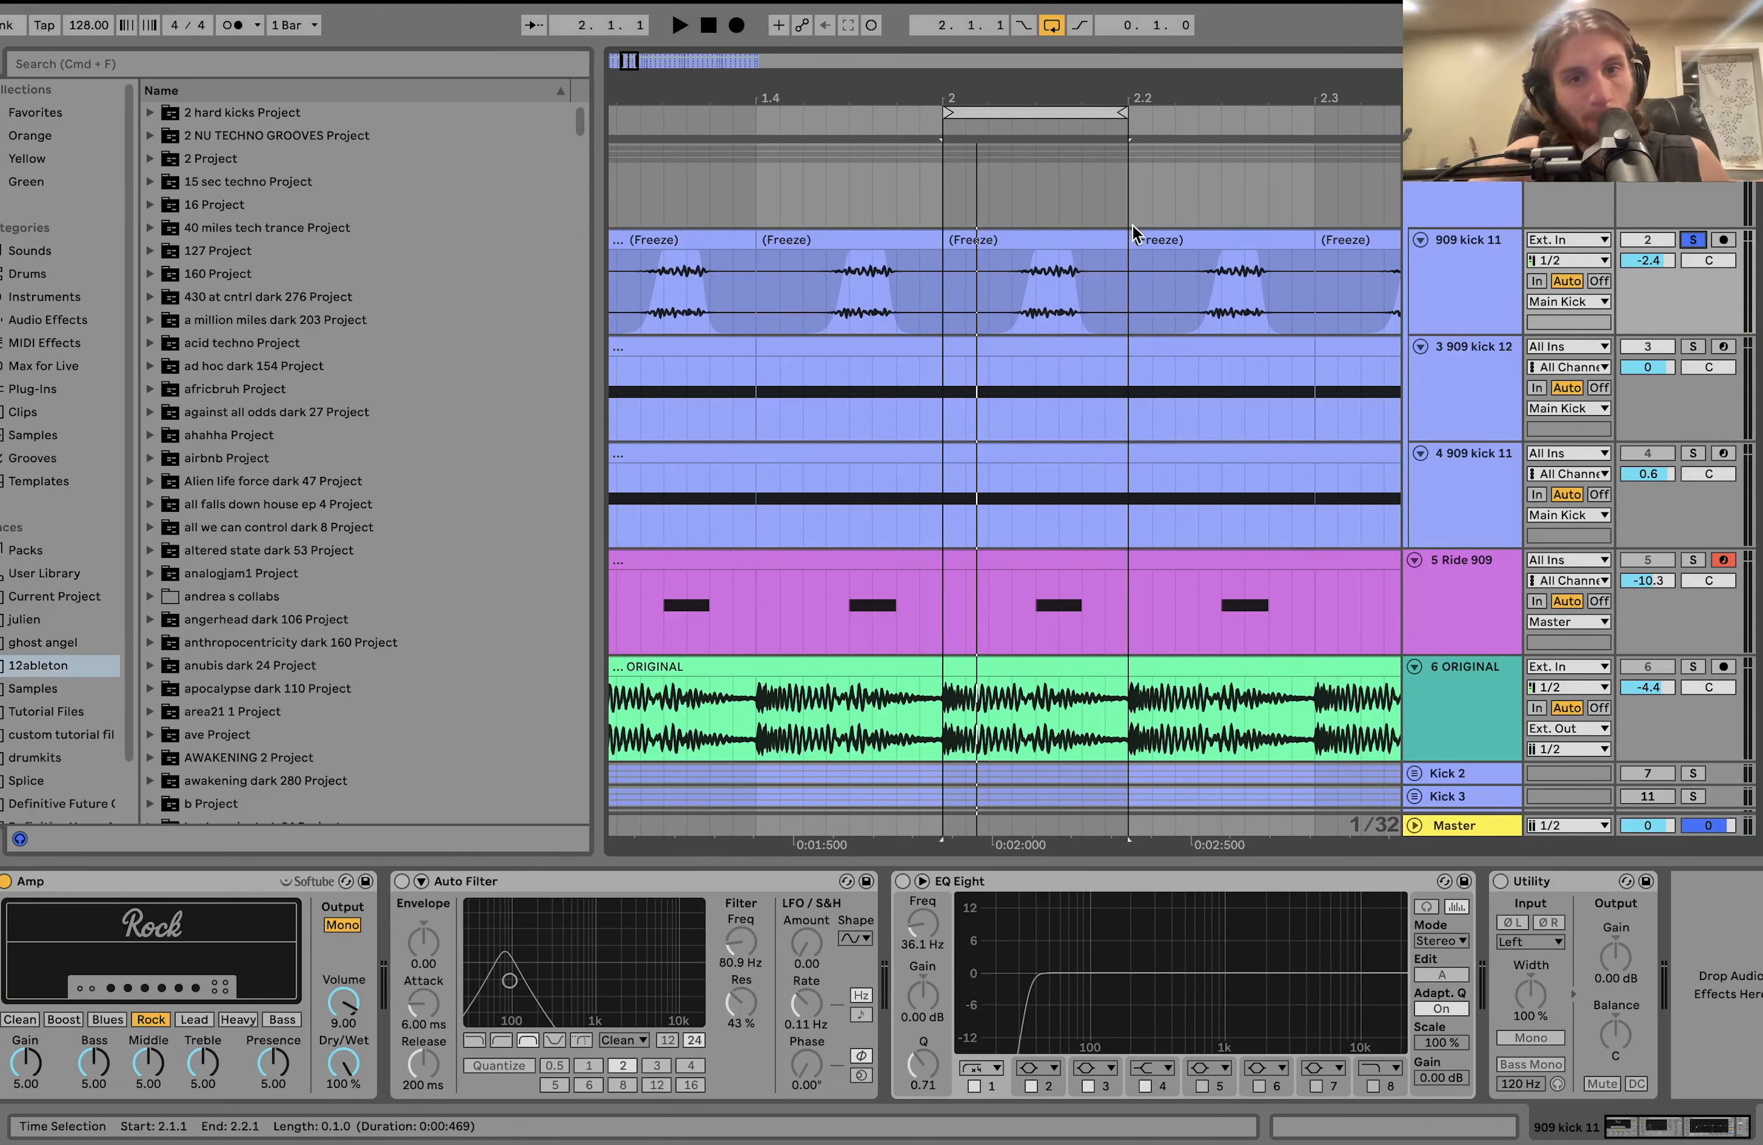
pyautogui.press('space')
# Turn on the Auto Filter on the reverb track, audition its low-pass type and return it to band-pass.
pyautogui.click(401, 881)
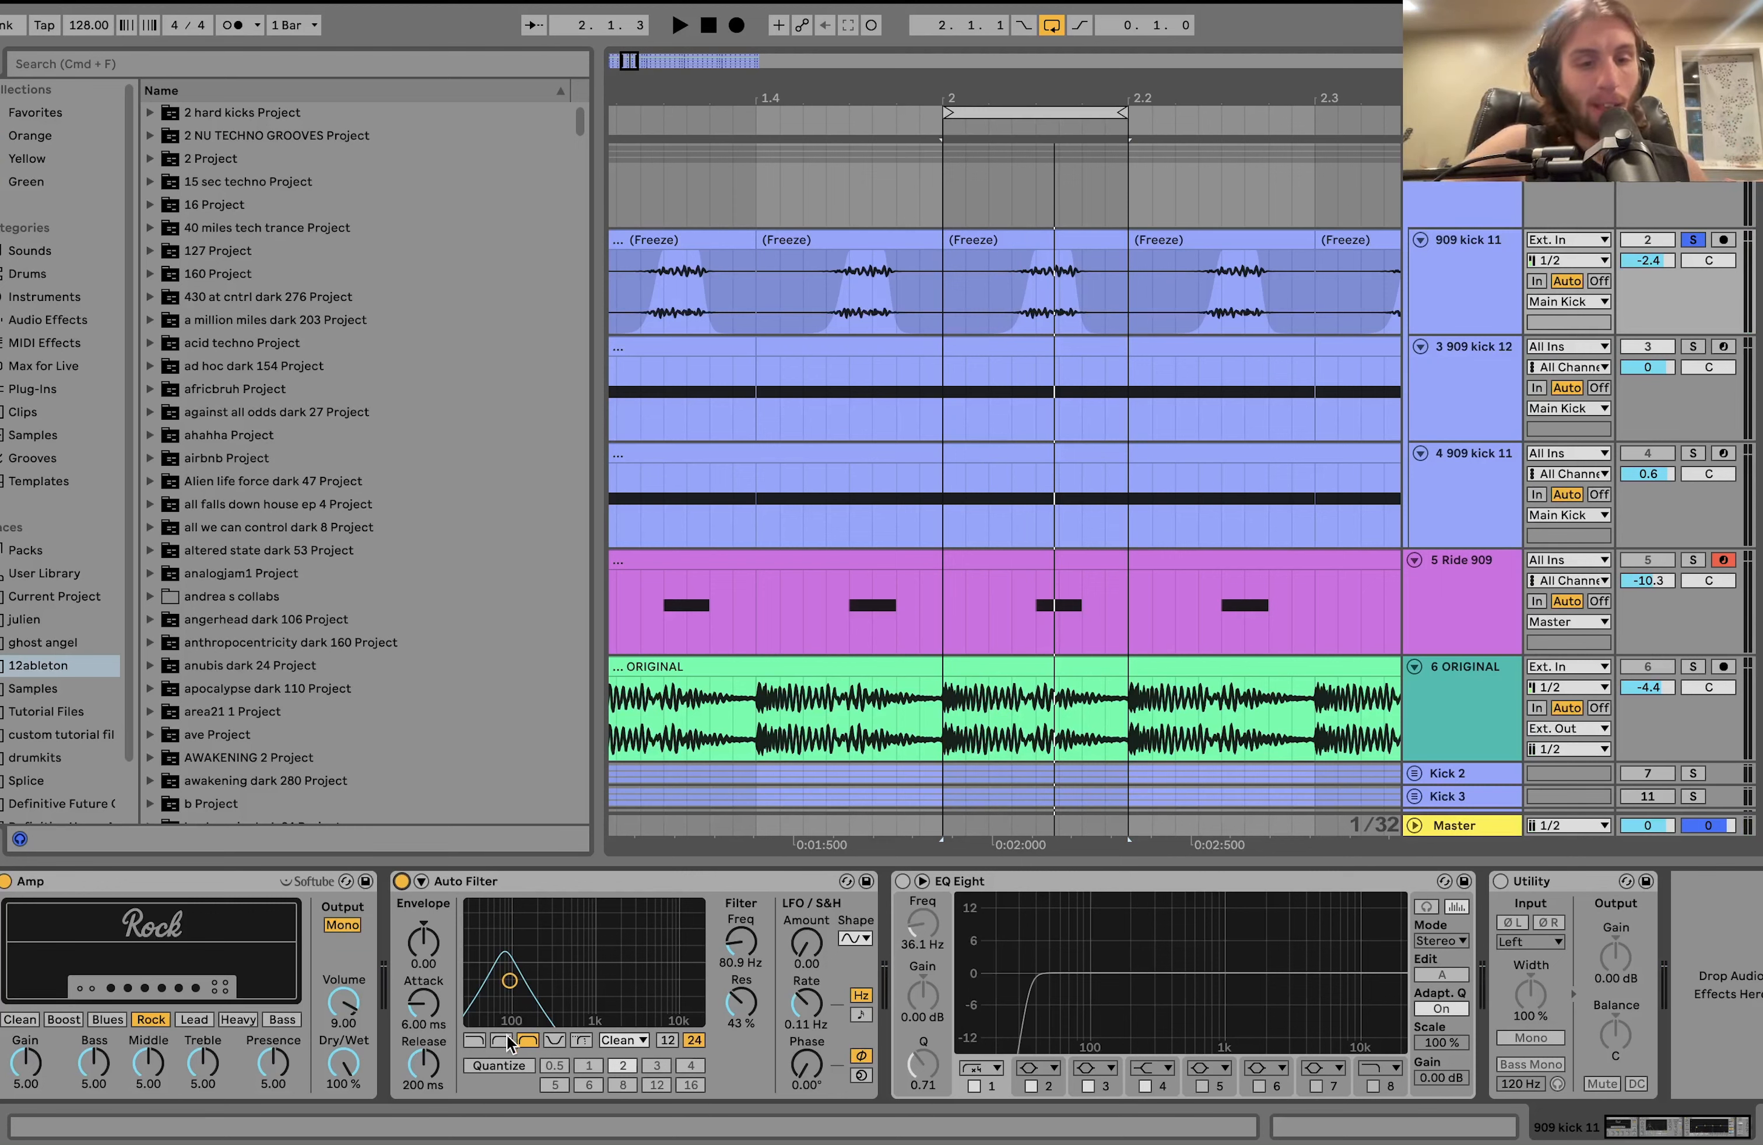
pyautogui.click(476, 1044)
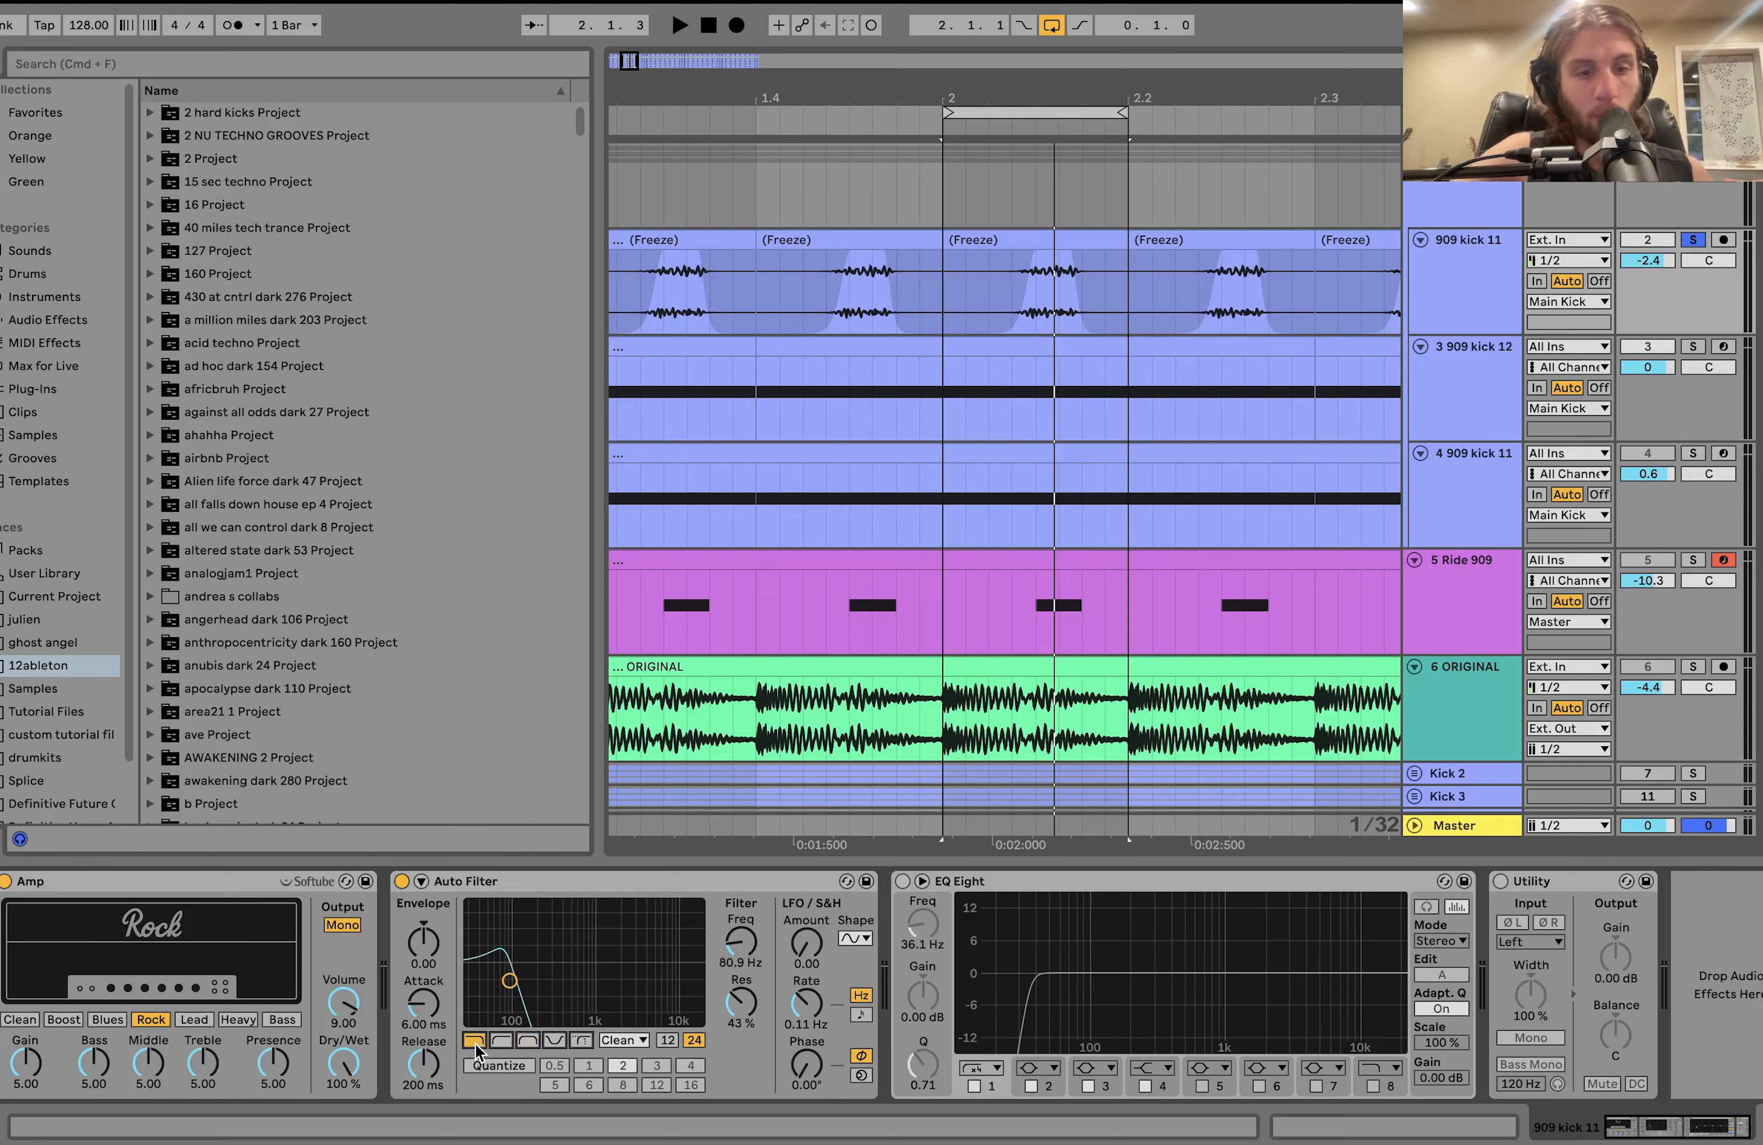
pyautogui.press('space')
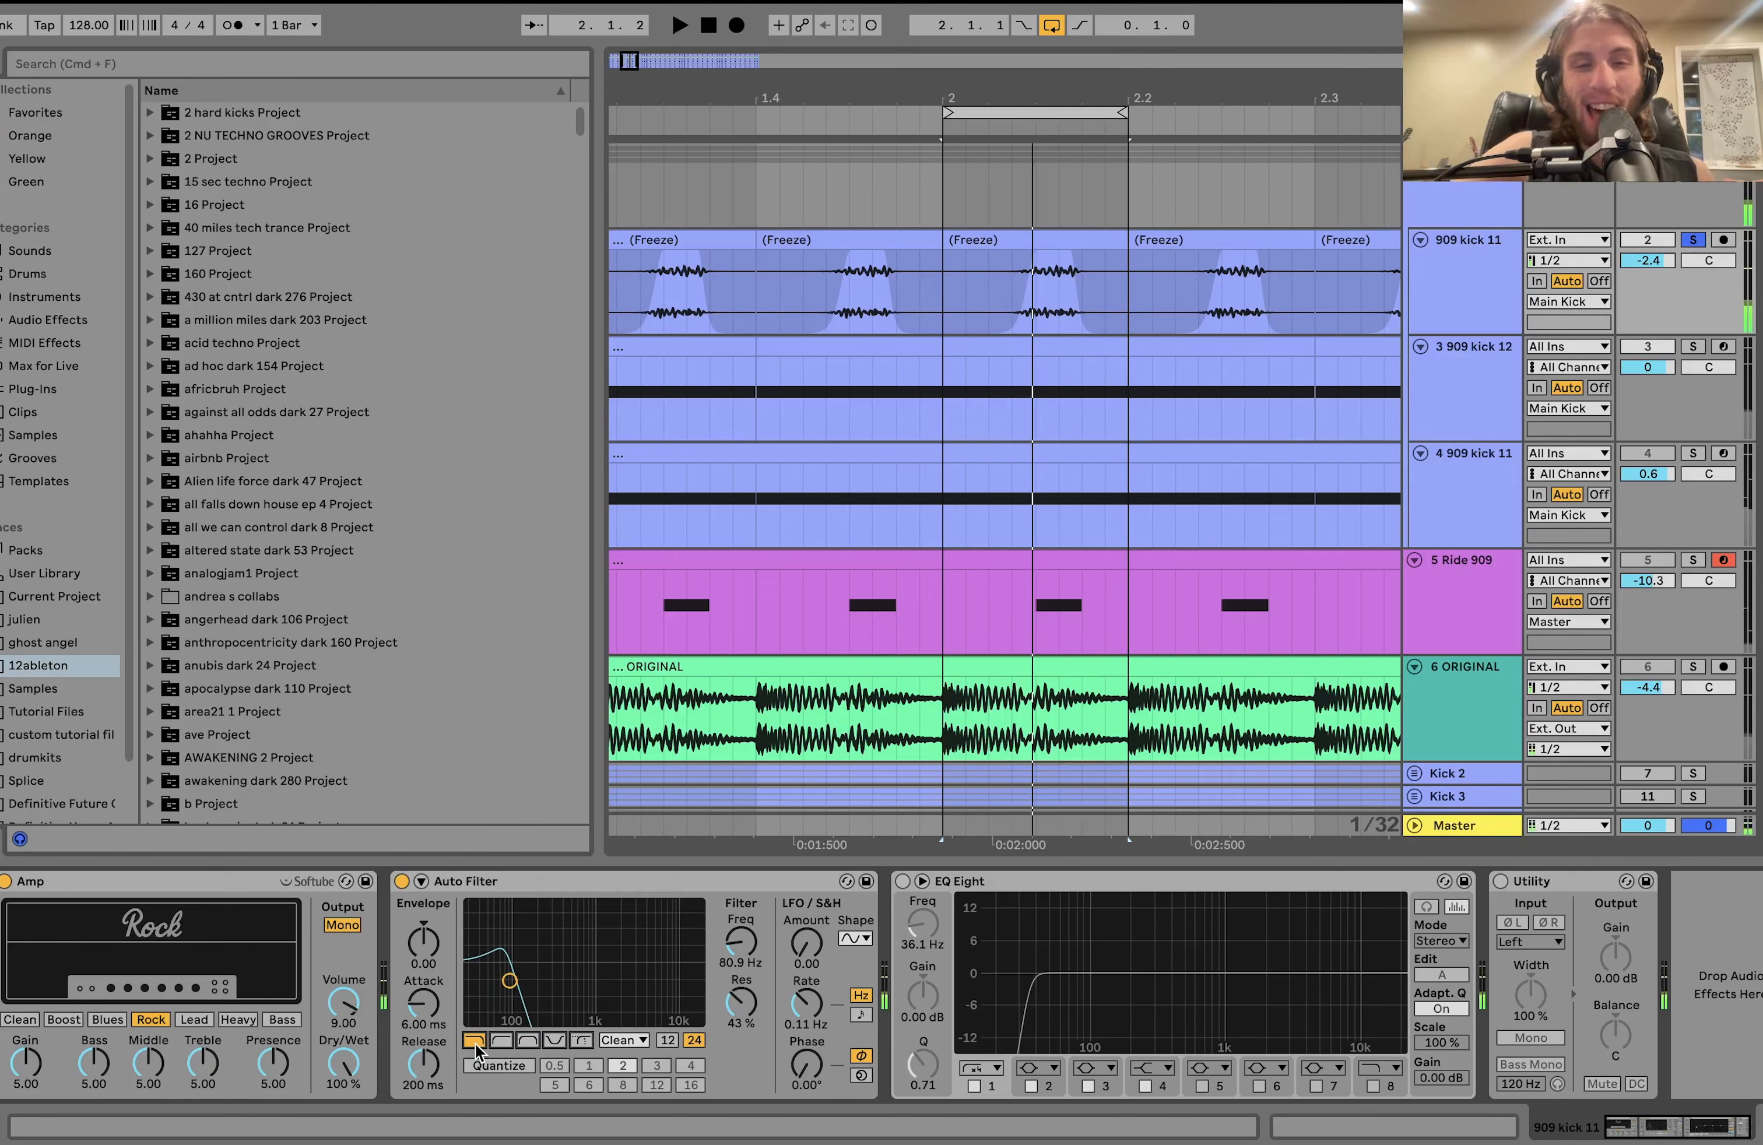
pyautogui.click(528, 1040)
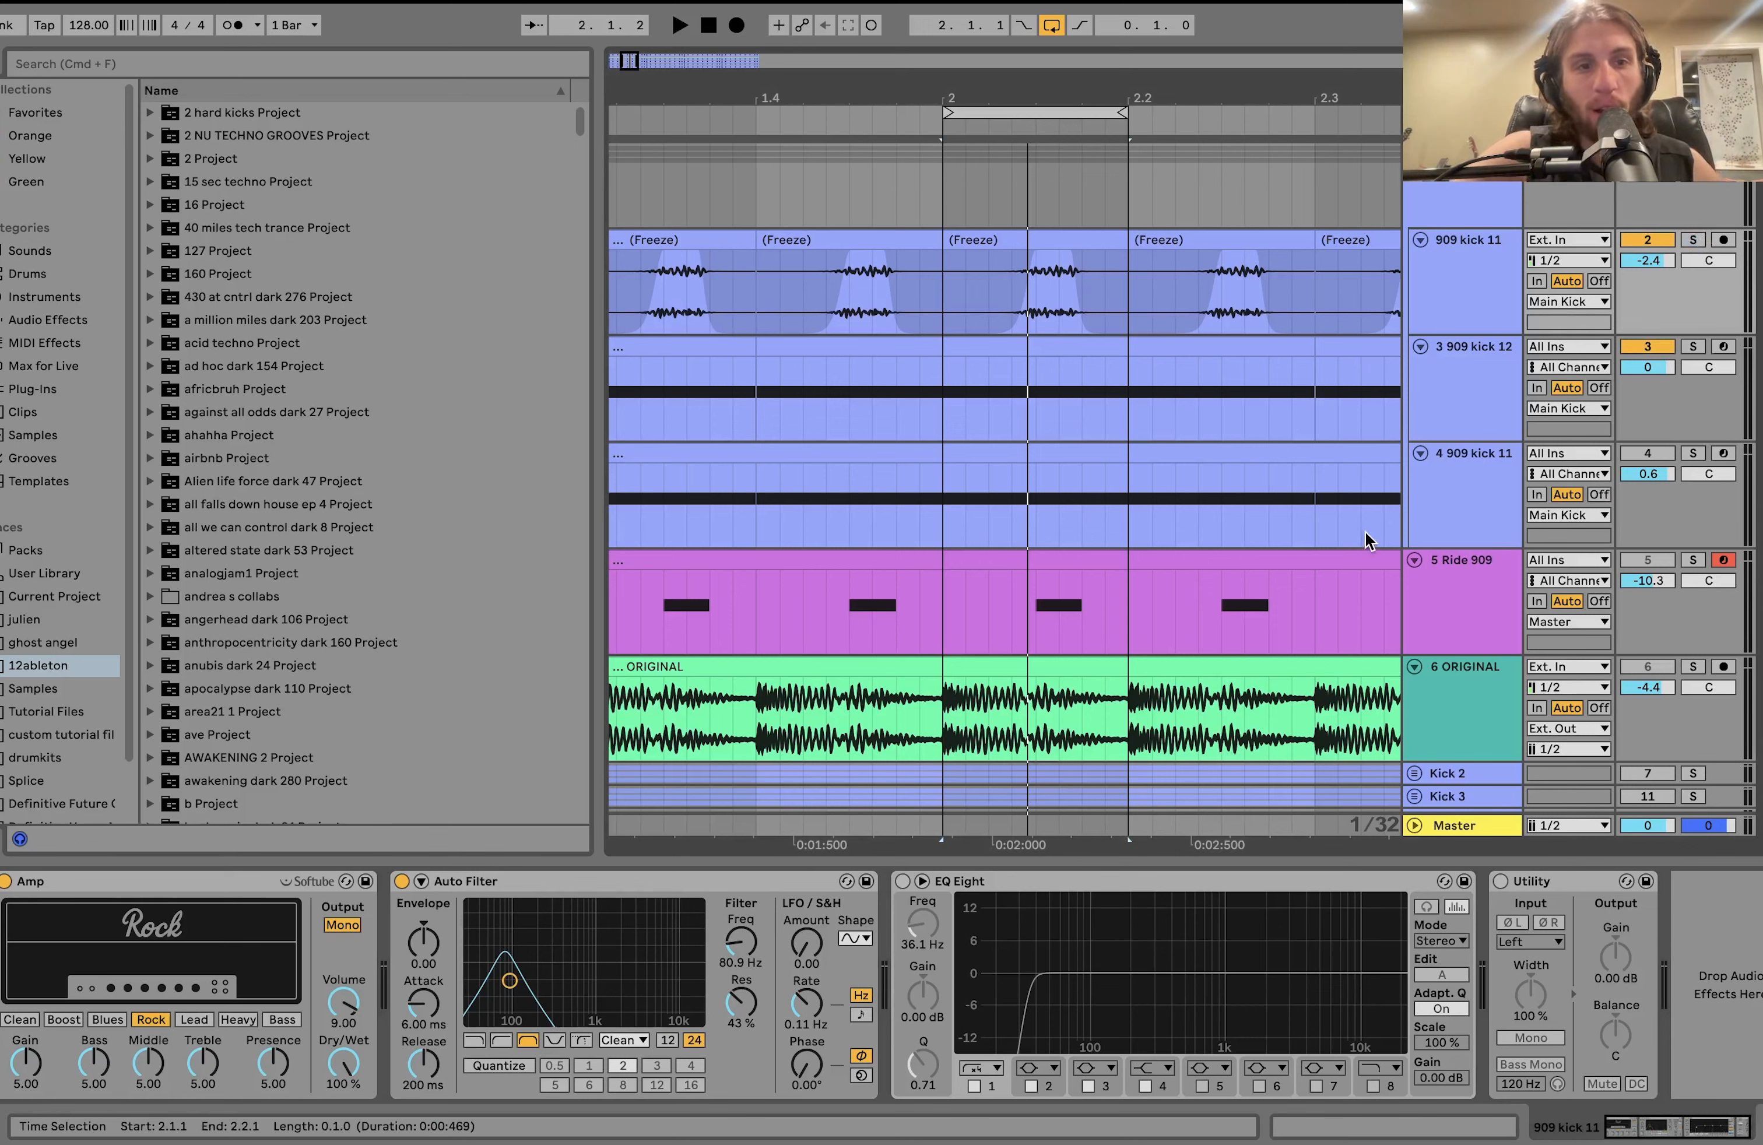
# Solo the ORIGINAL track, play it briefly as a reference and unsolo it.
pyautogui.click(1694, 665)
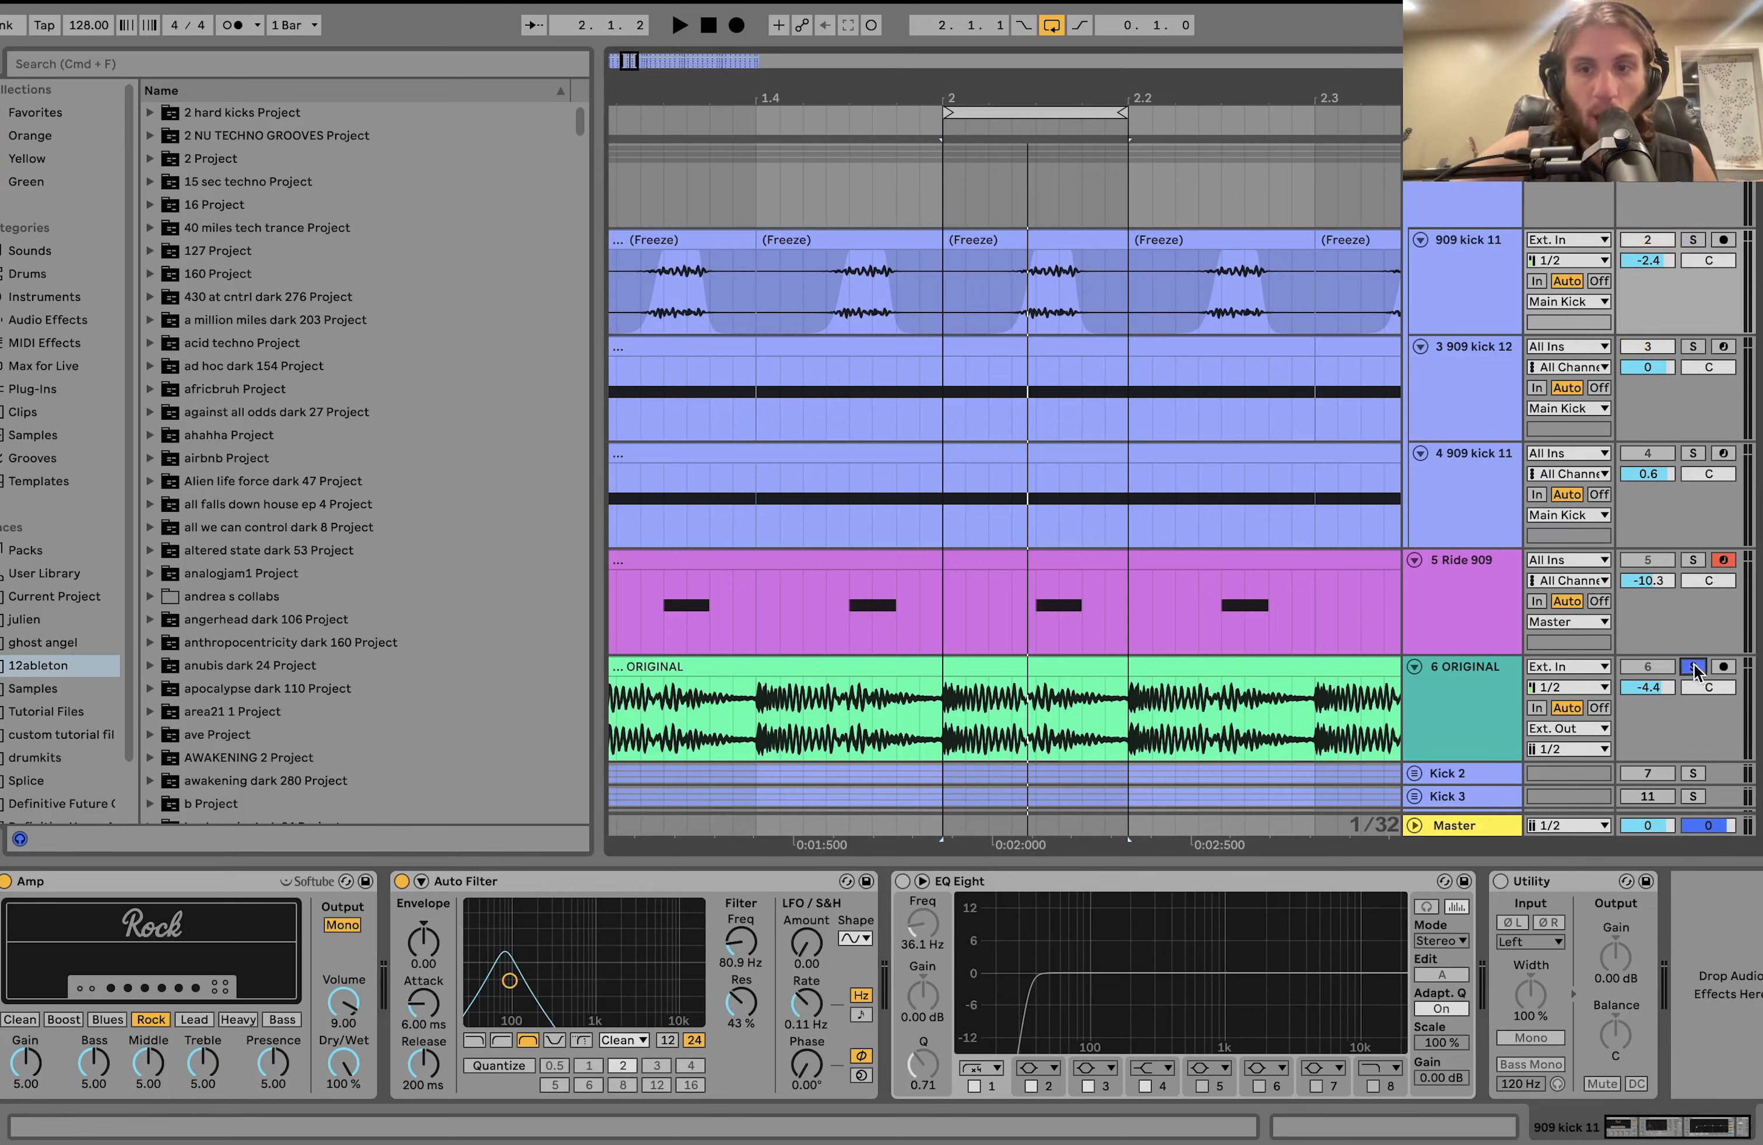
pyautogui.press('space')
pyautogui.press('space')
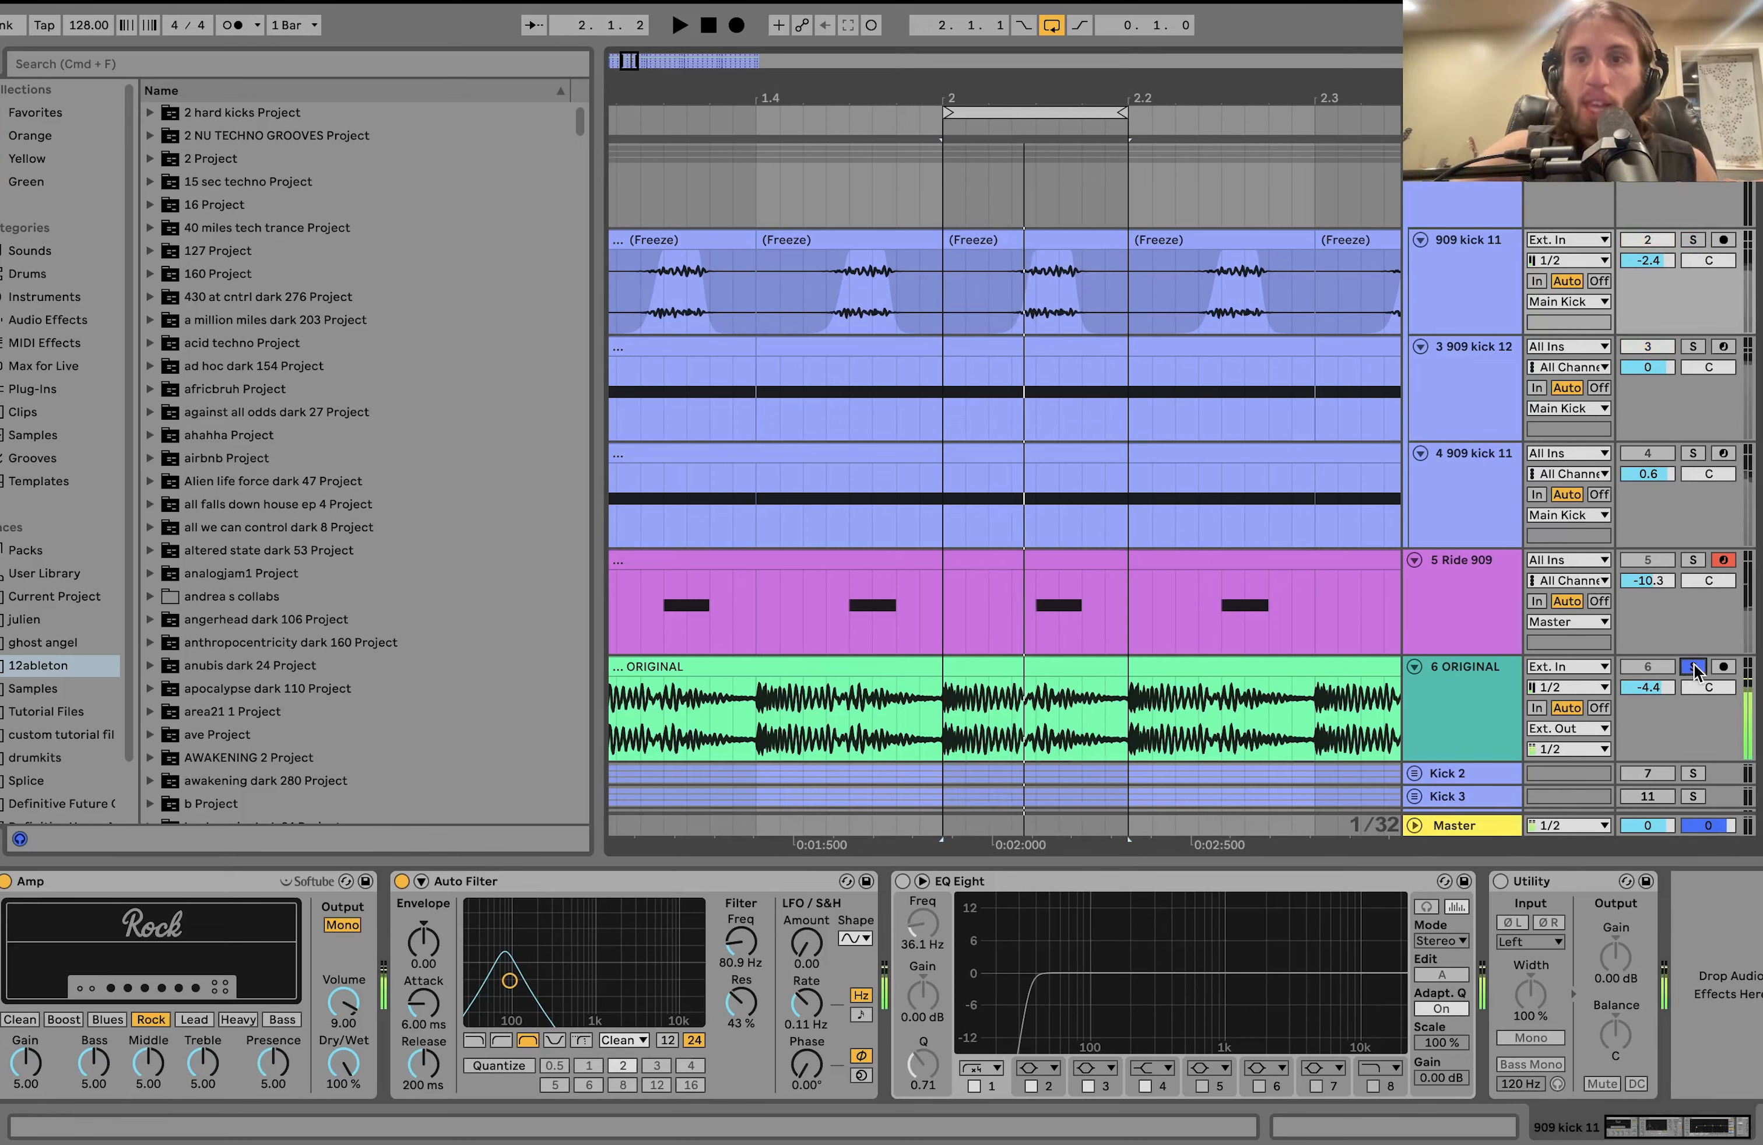
pyautogui.click(1694, 666)
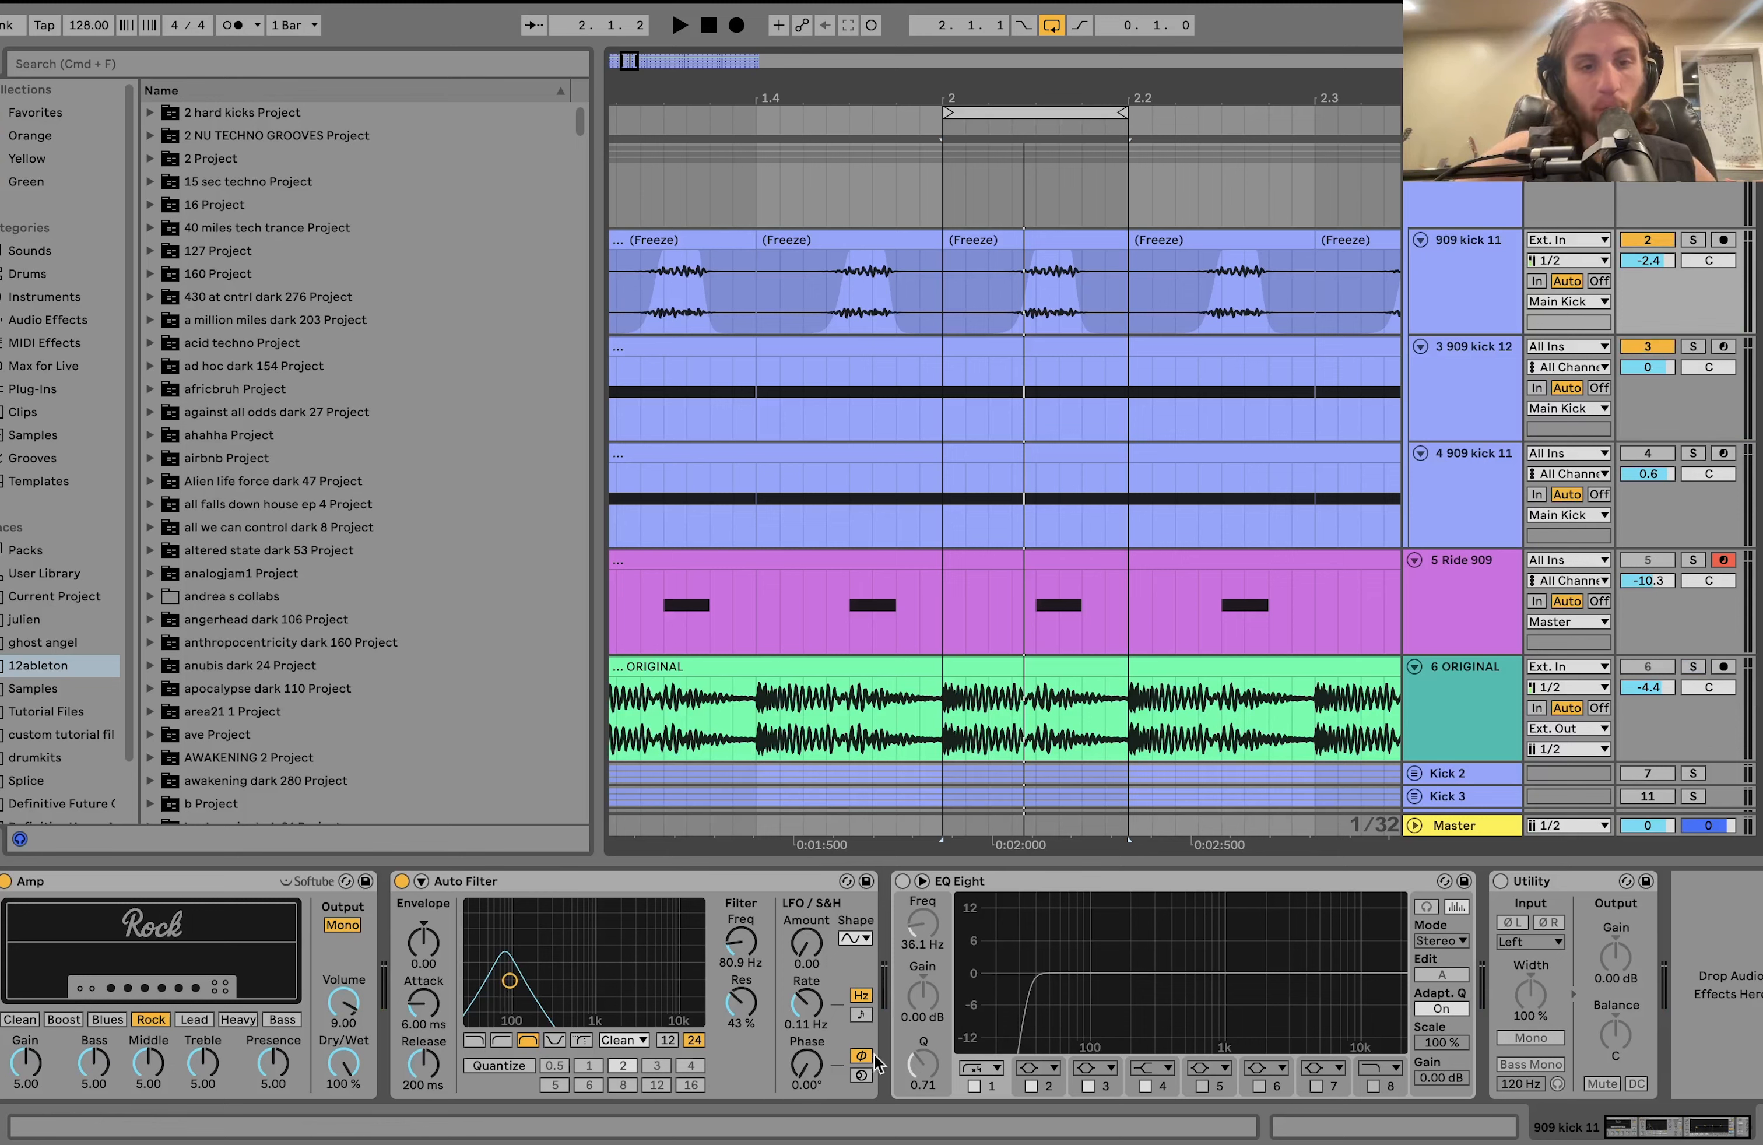
# Play the layered kick and rumble, turn on the EQ Eight on the reverb track and play them again.
pyautogui.press('space')
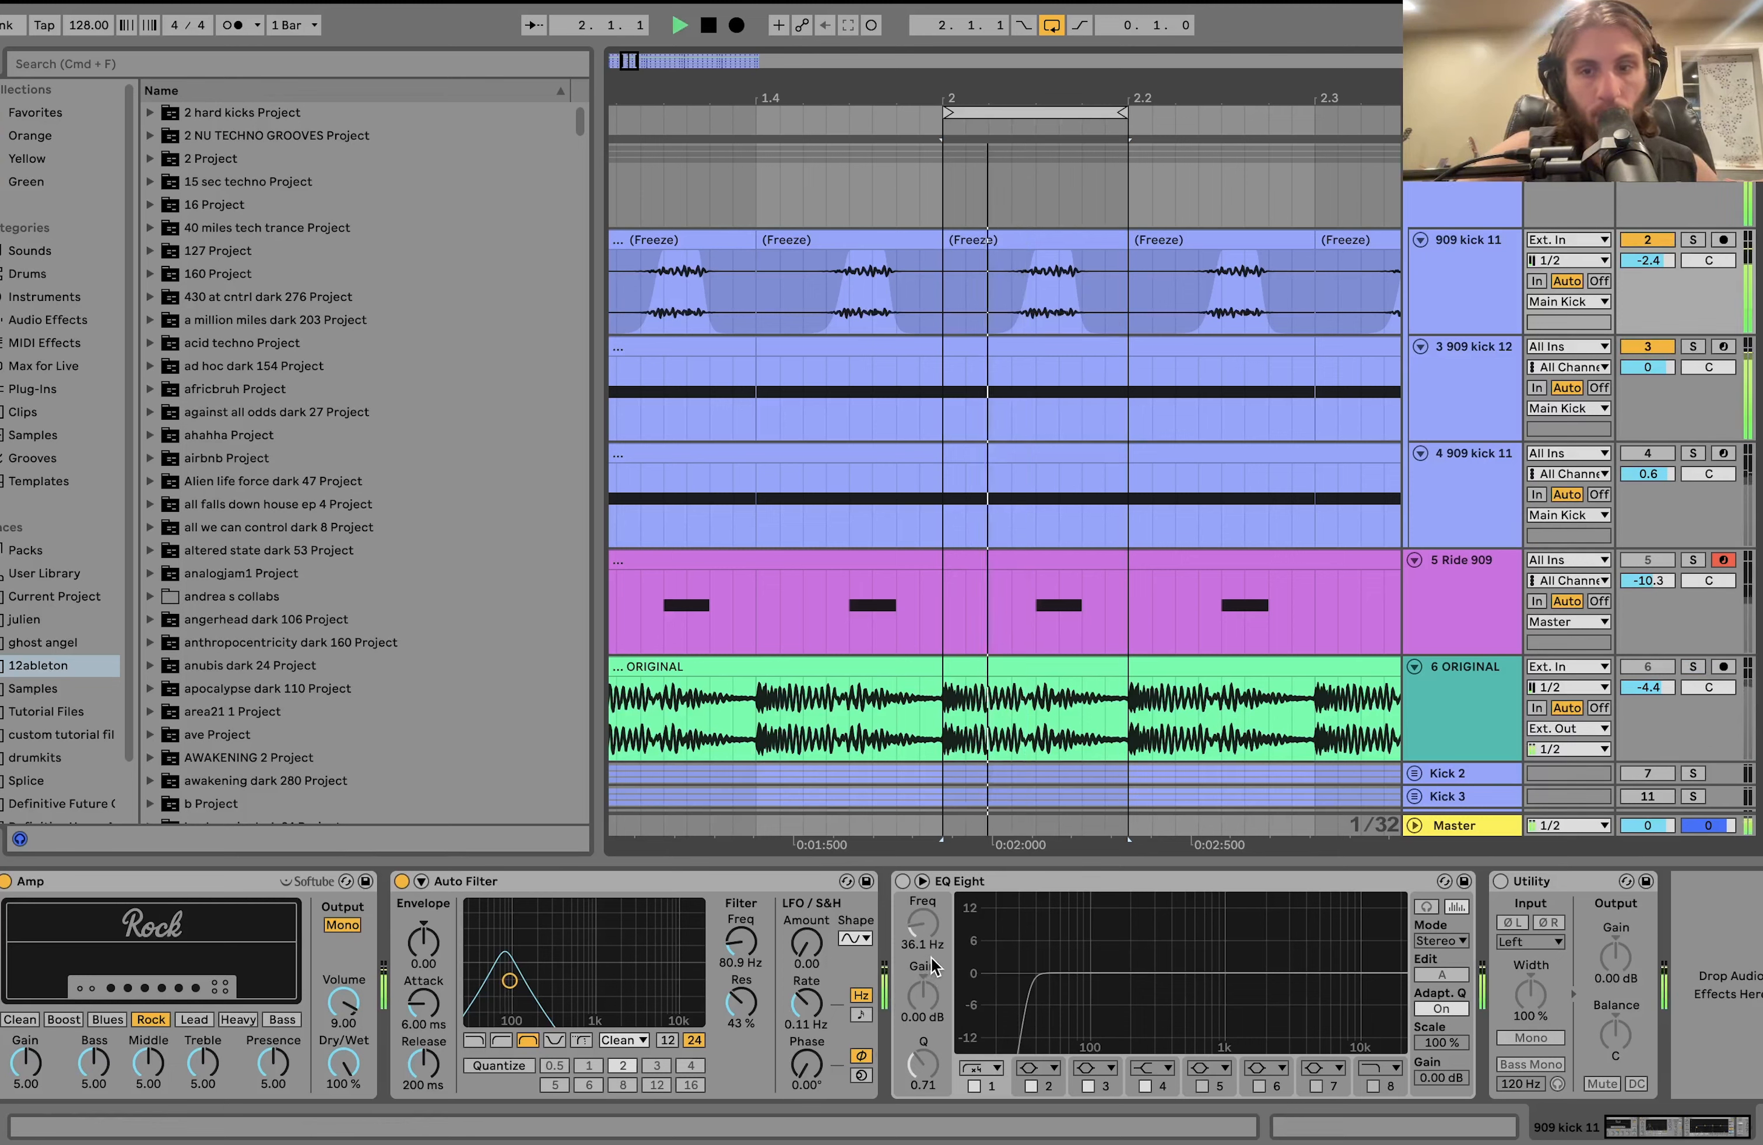
pyautogui.press('space')
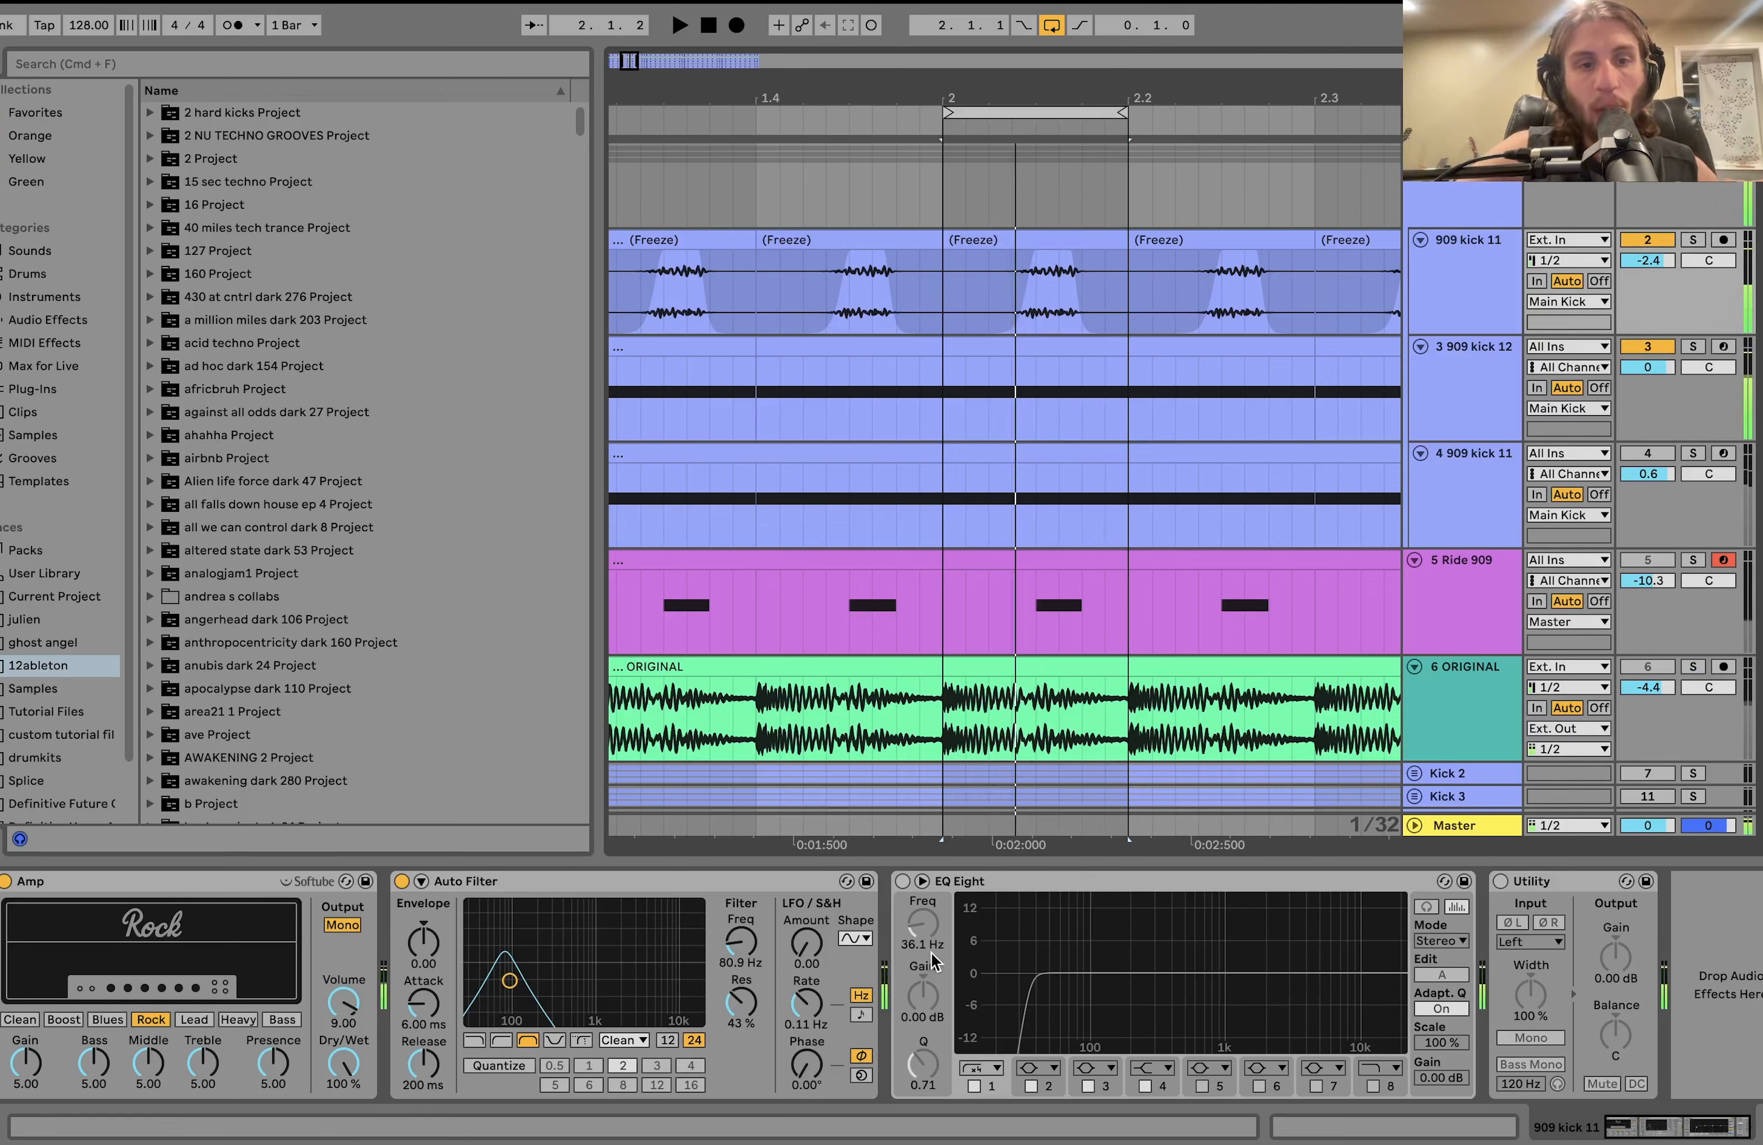
pyautogui.click(903, 883)
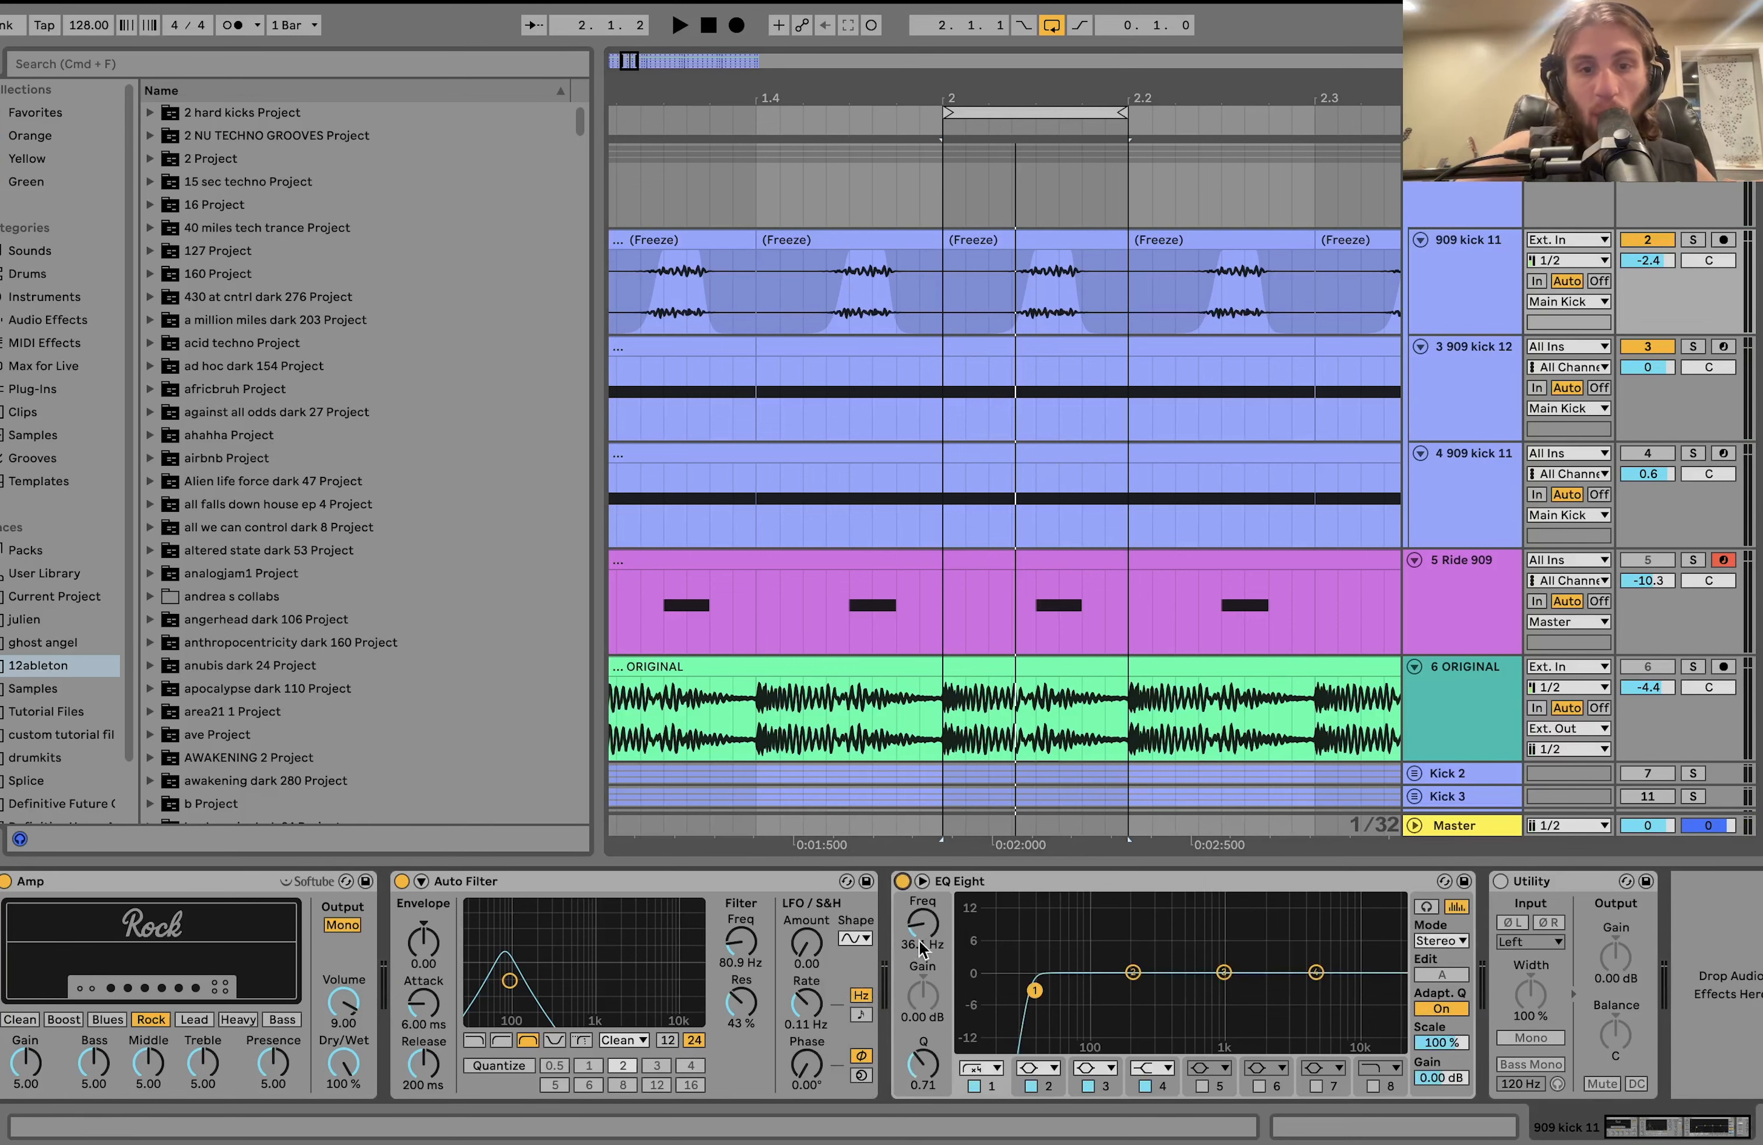
pyautogui.press('space')
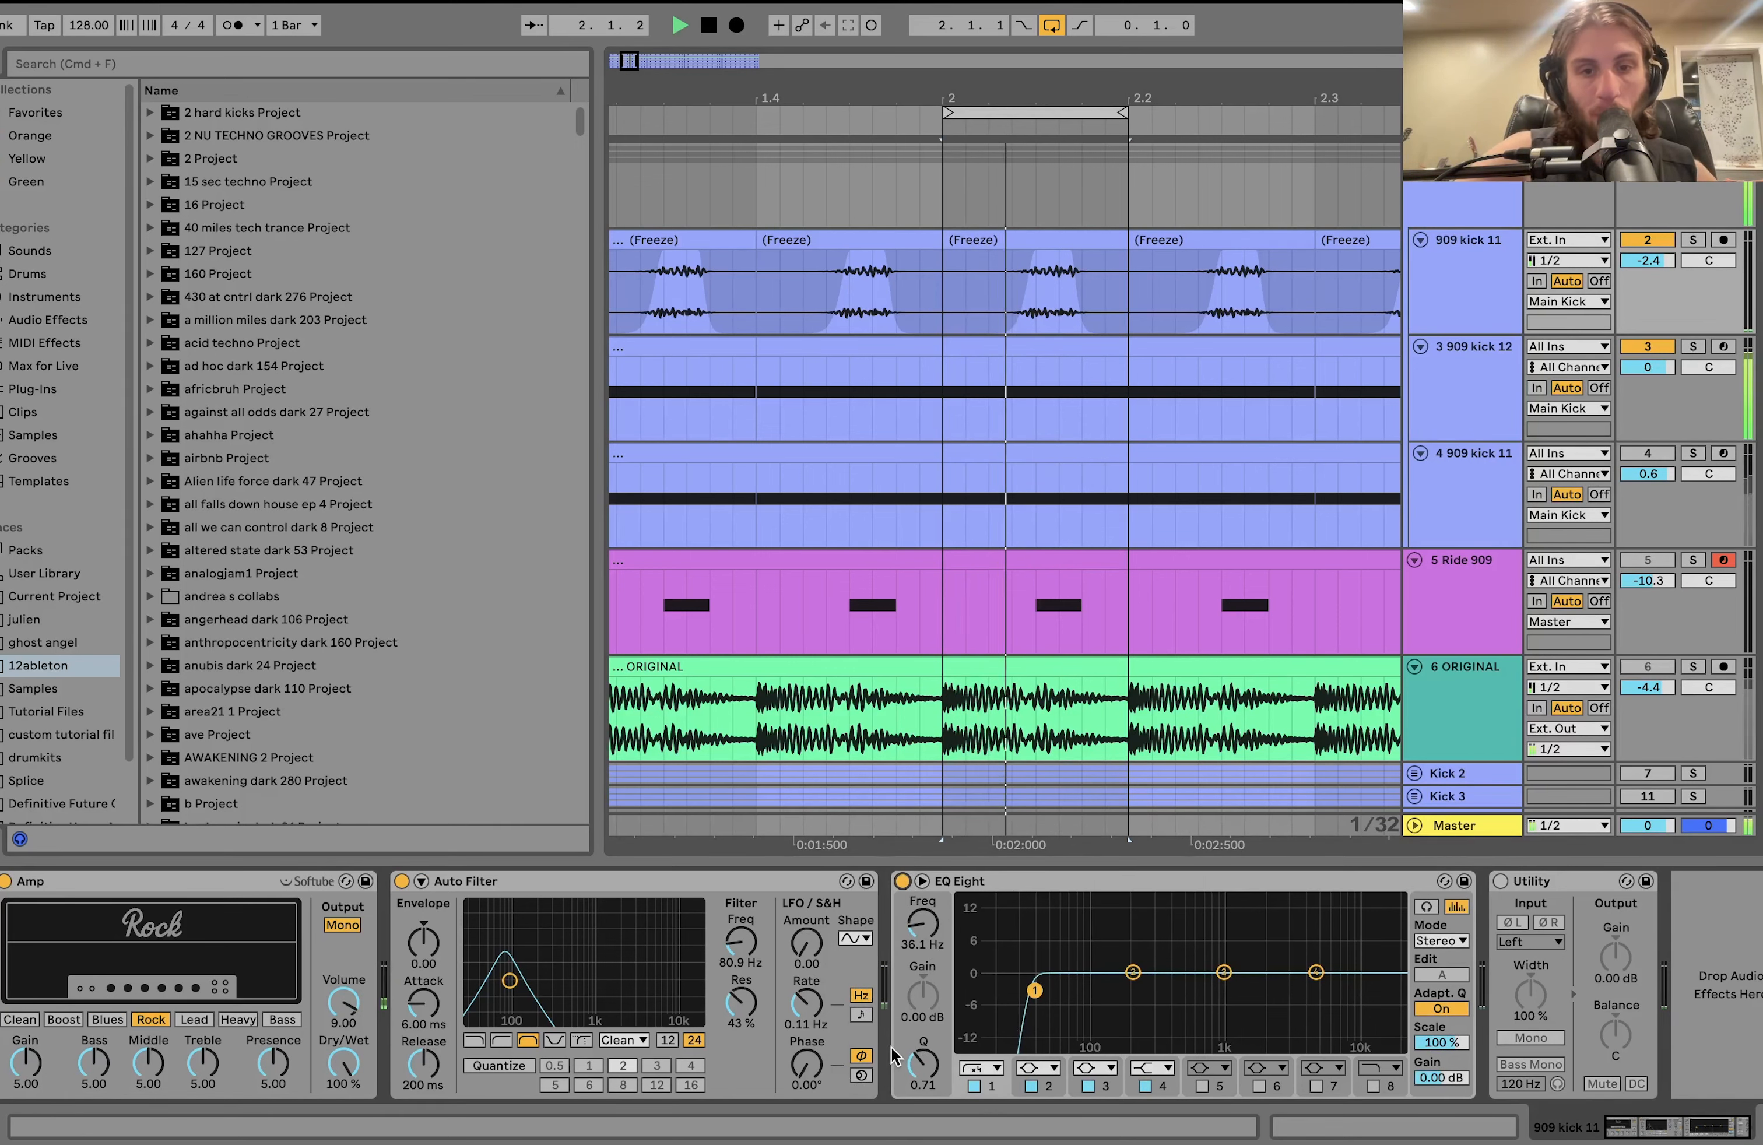
# Turn on the Utility on the 909 kick 11 audio track and play the layered kick and rumble.
pyautogui.press('space')
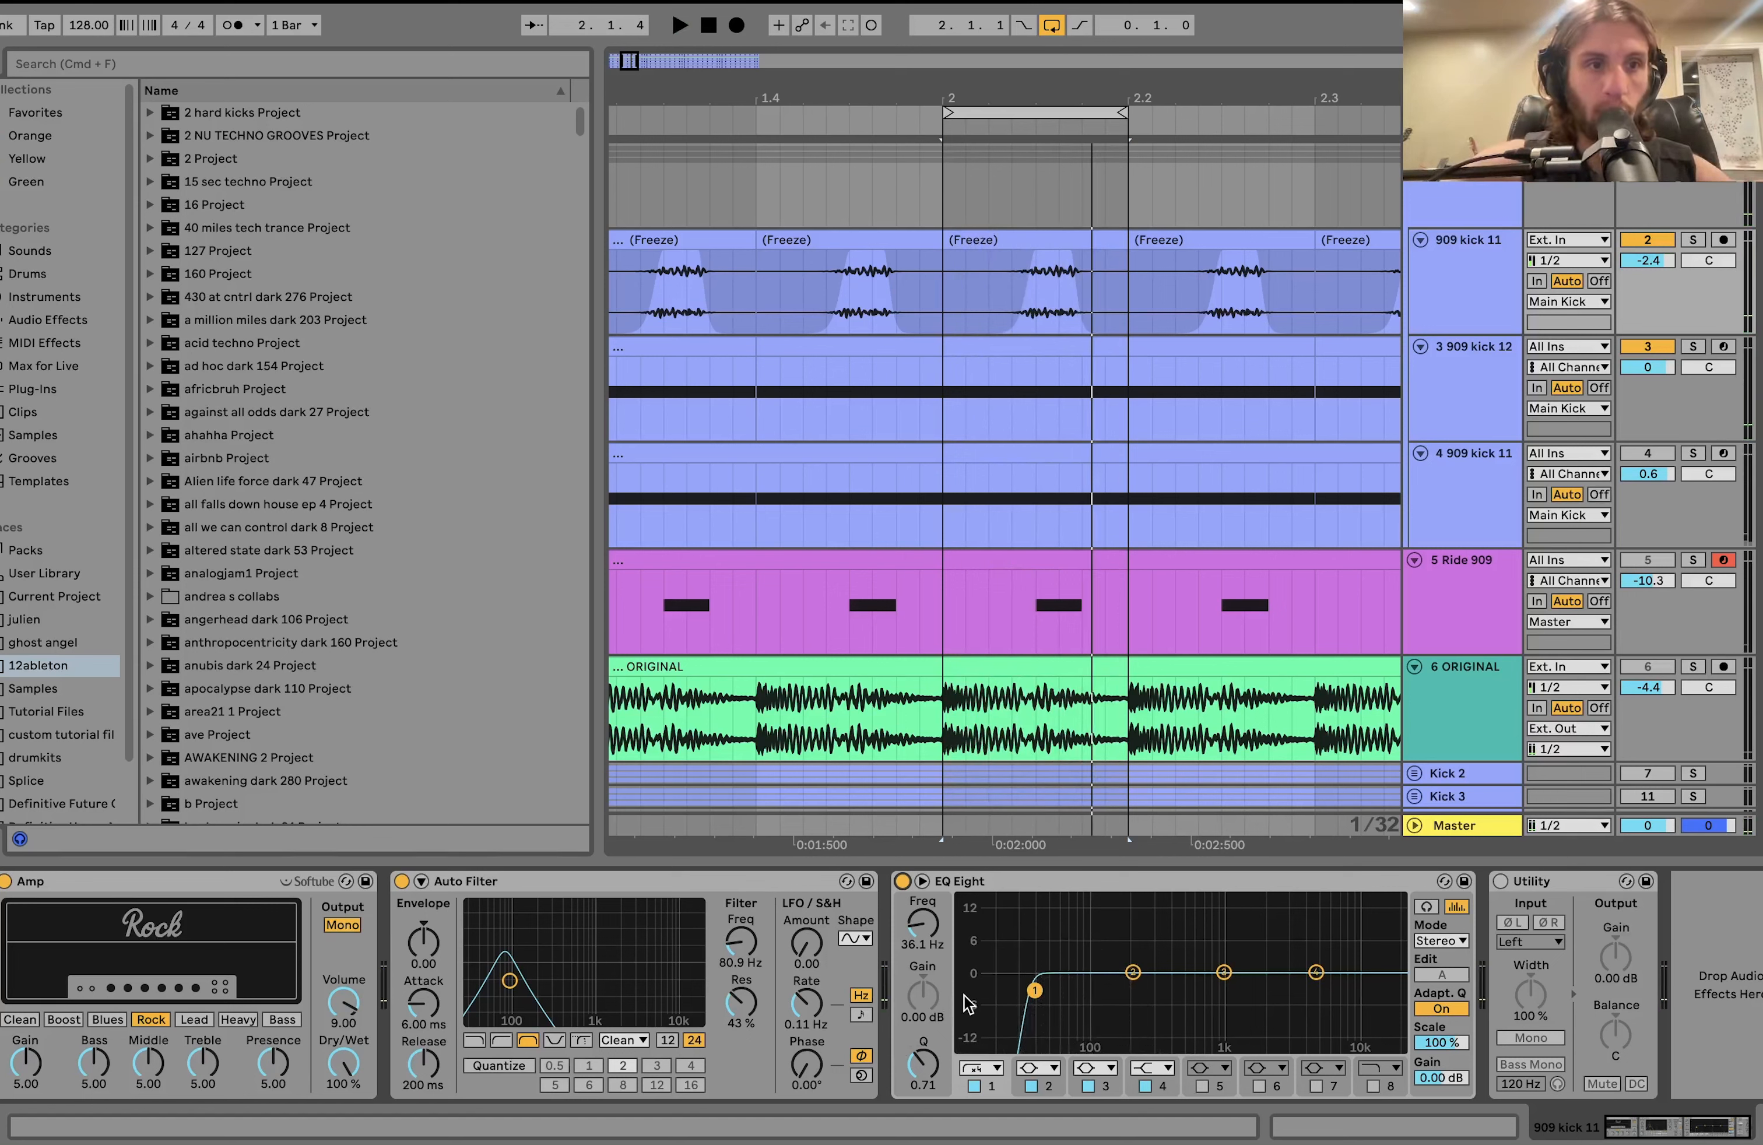
pyautogui.click(1500, 880)
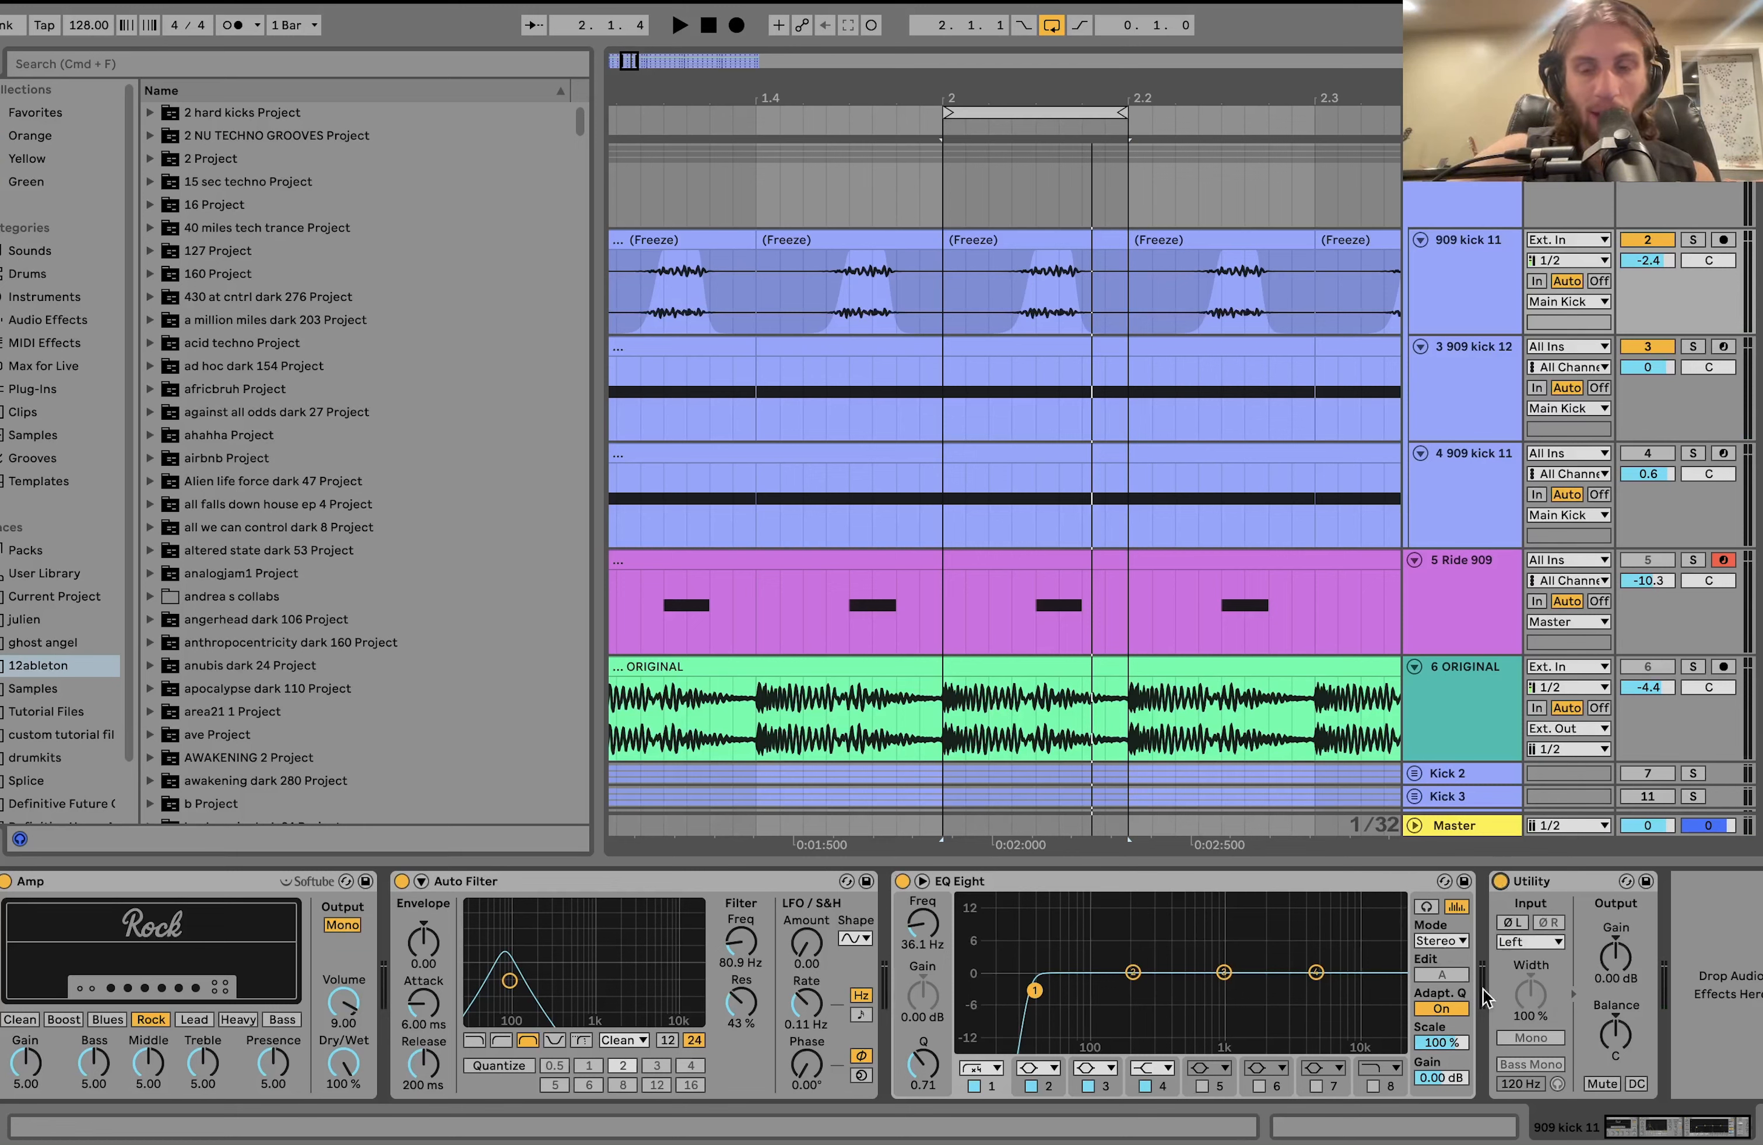
pyautogui.press('space')
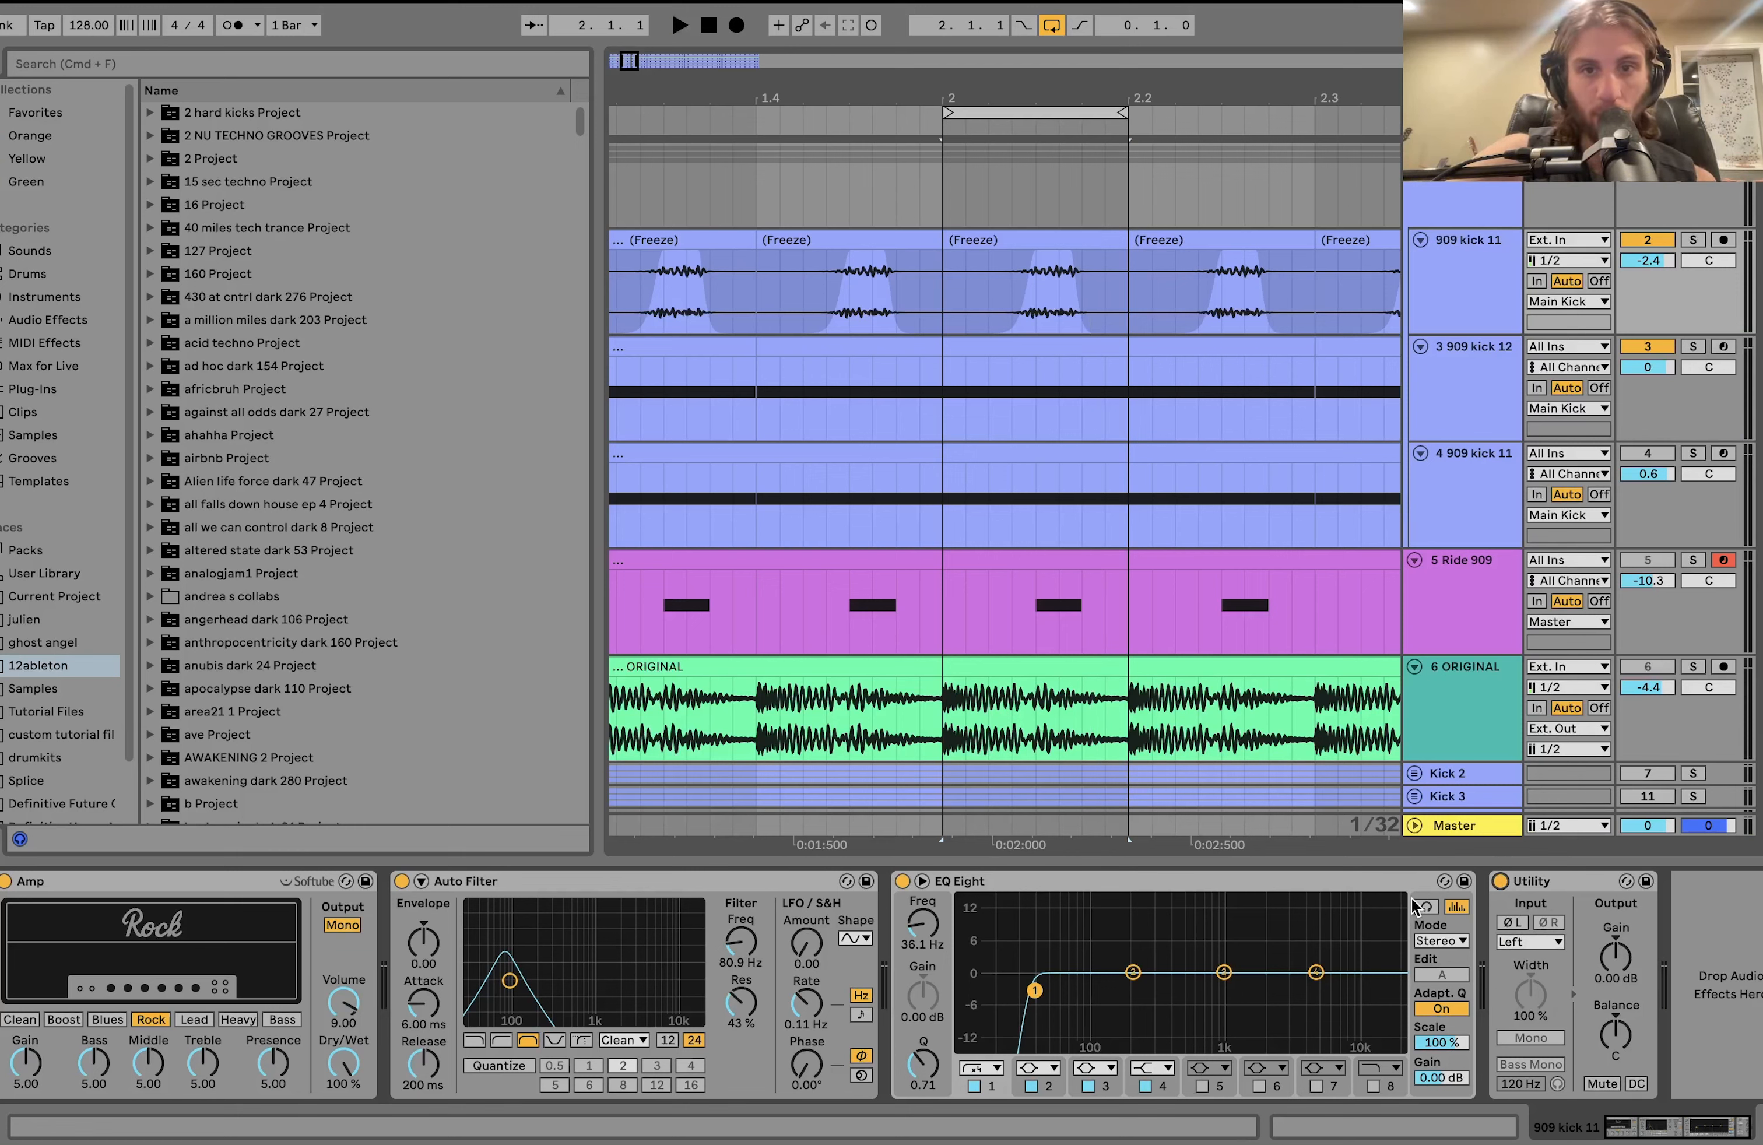
pyautogui.press('space')
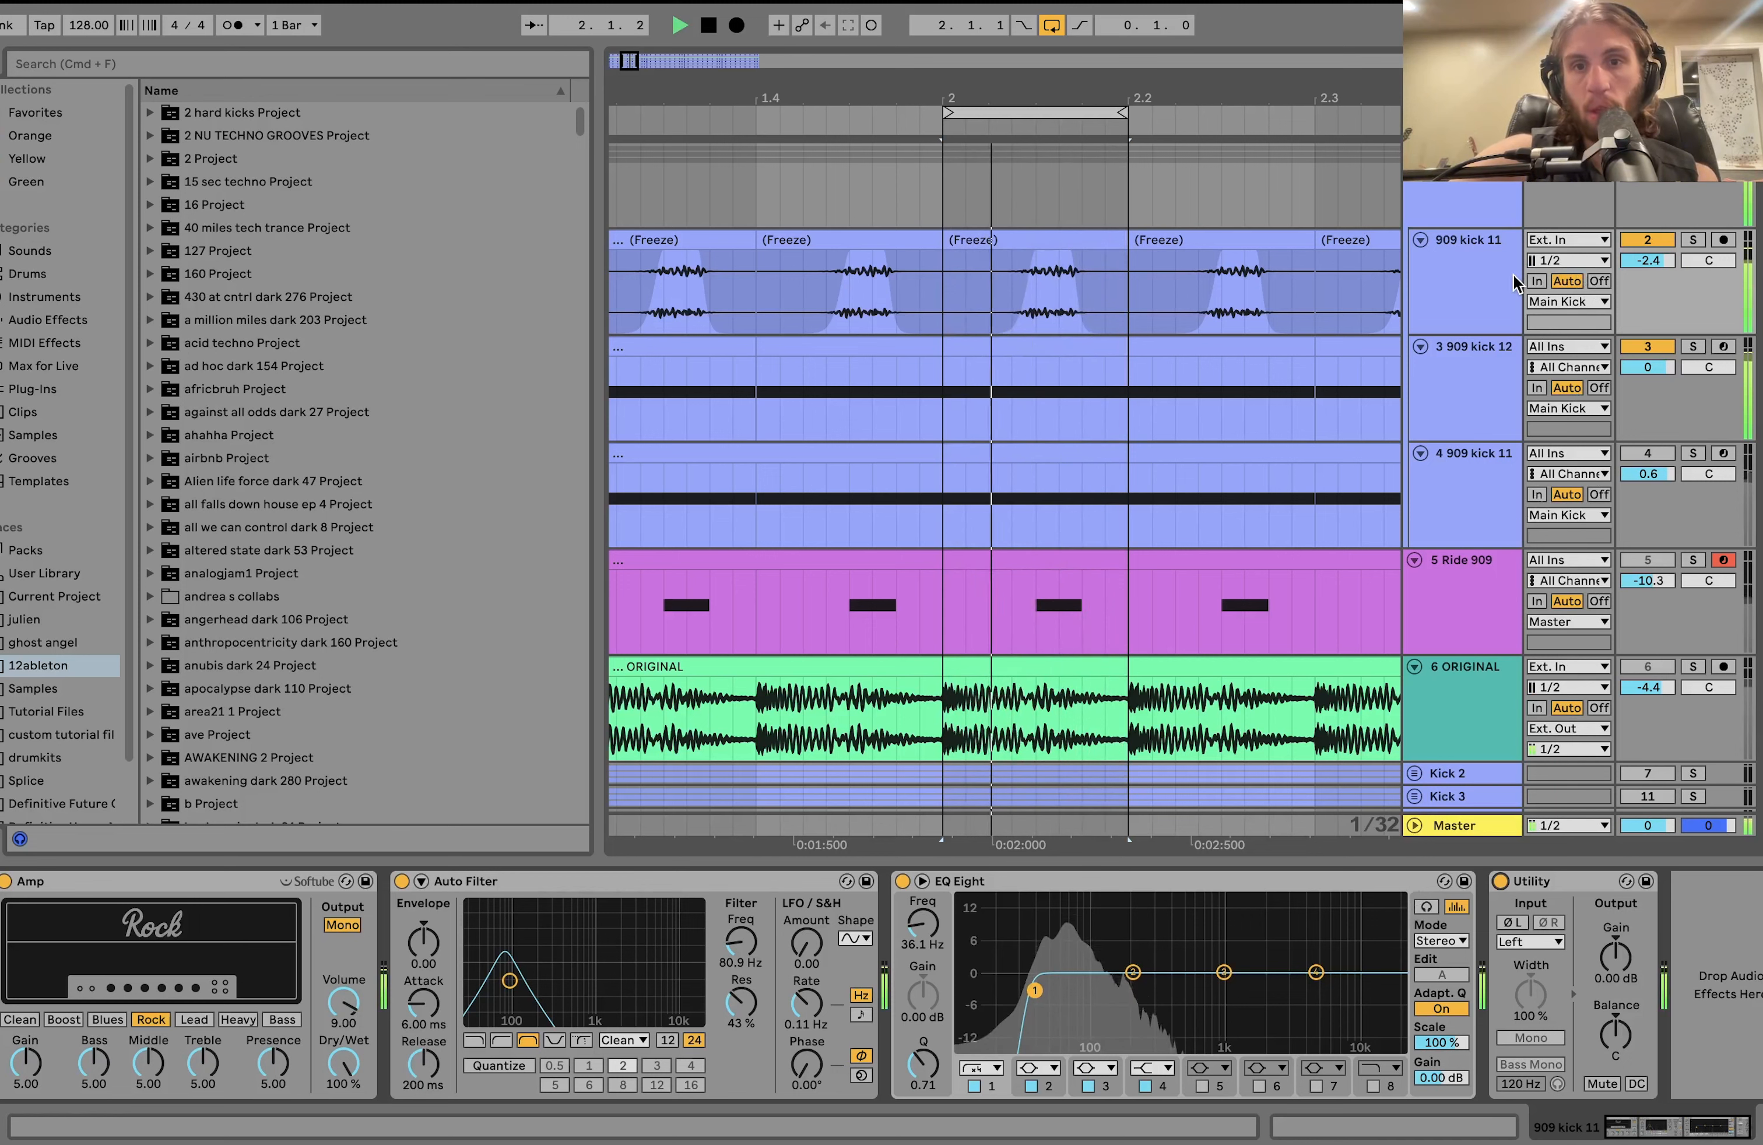
# Turn on the Overdrive on the Main Kick group, comparing the looped kick with and without the effect.
pyautogui.click(1455, 217)
pyautogui.press('space')
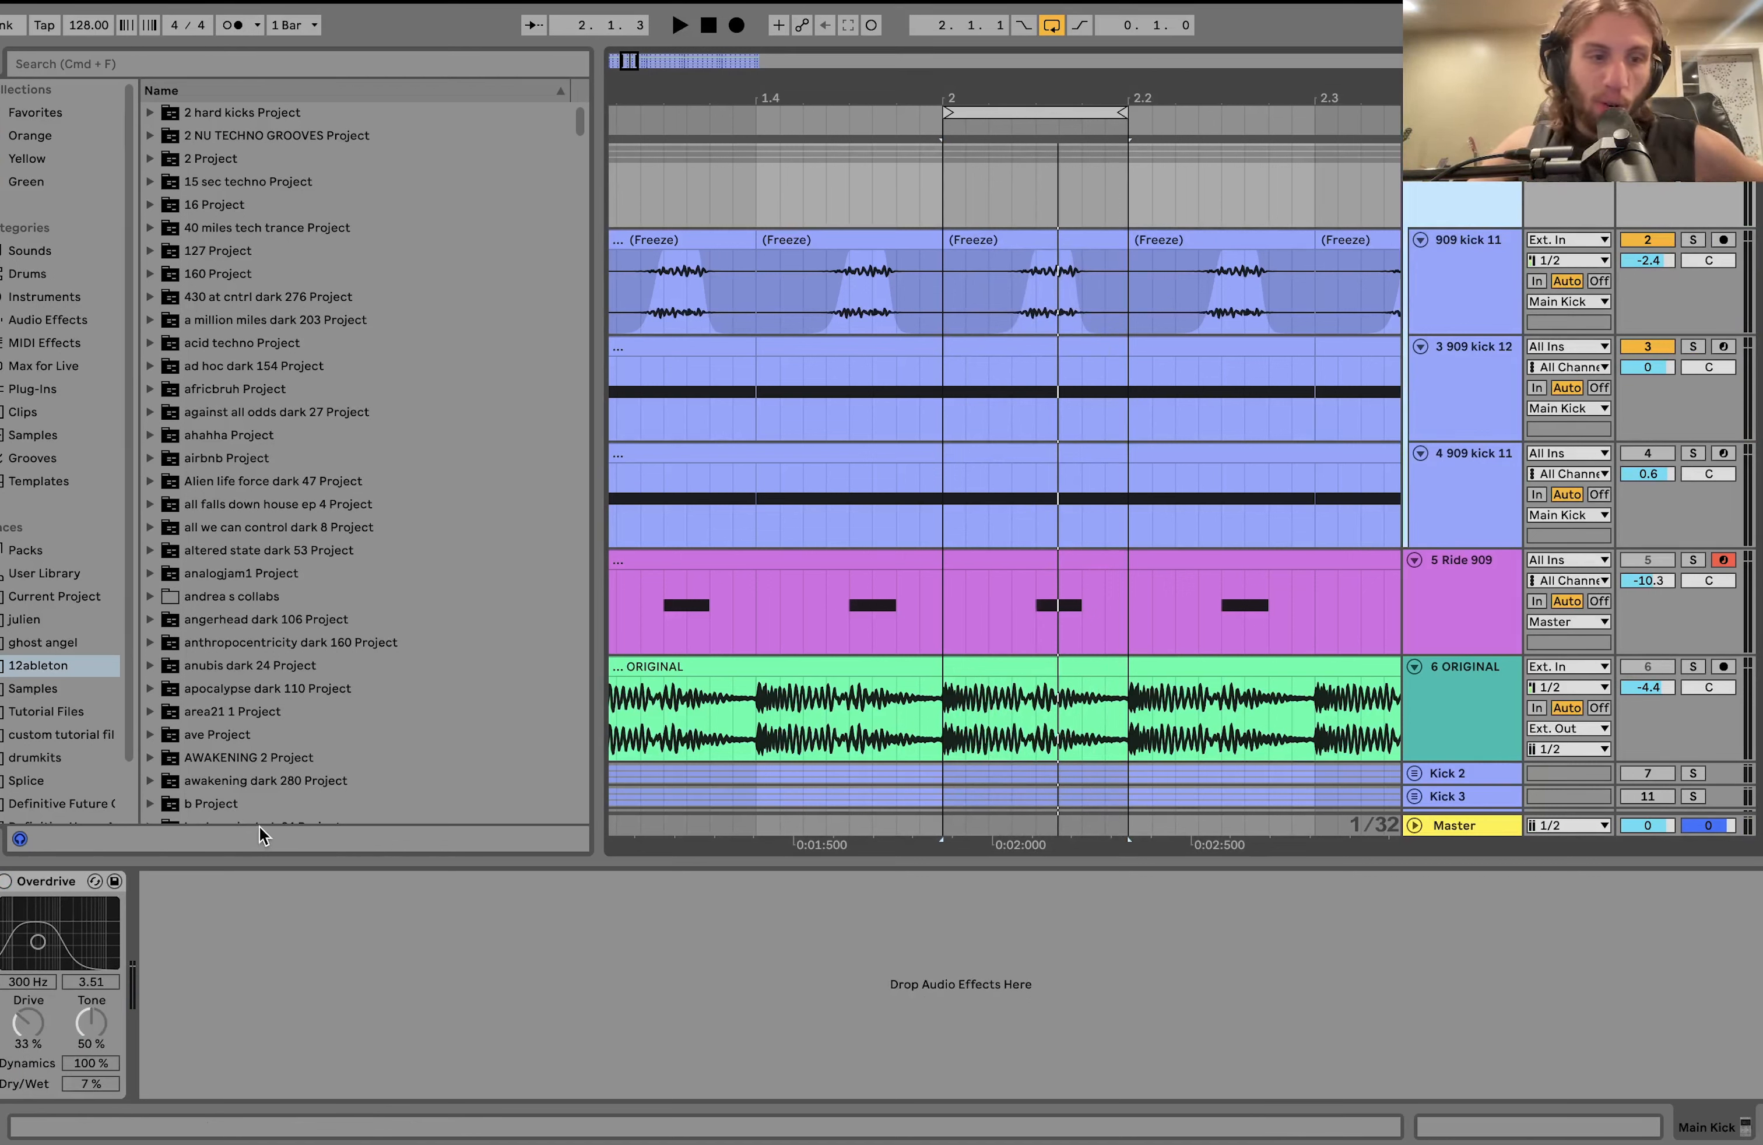
pyautogui.click(6, 881)
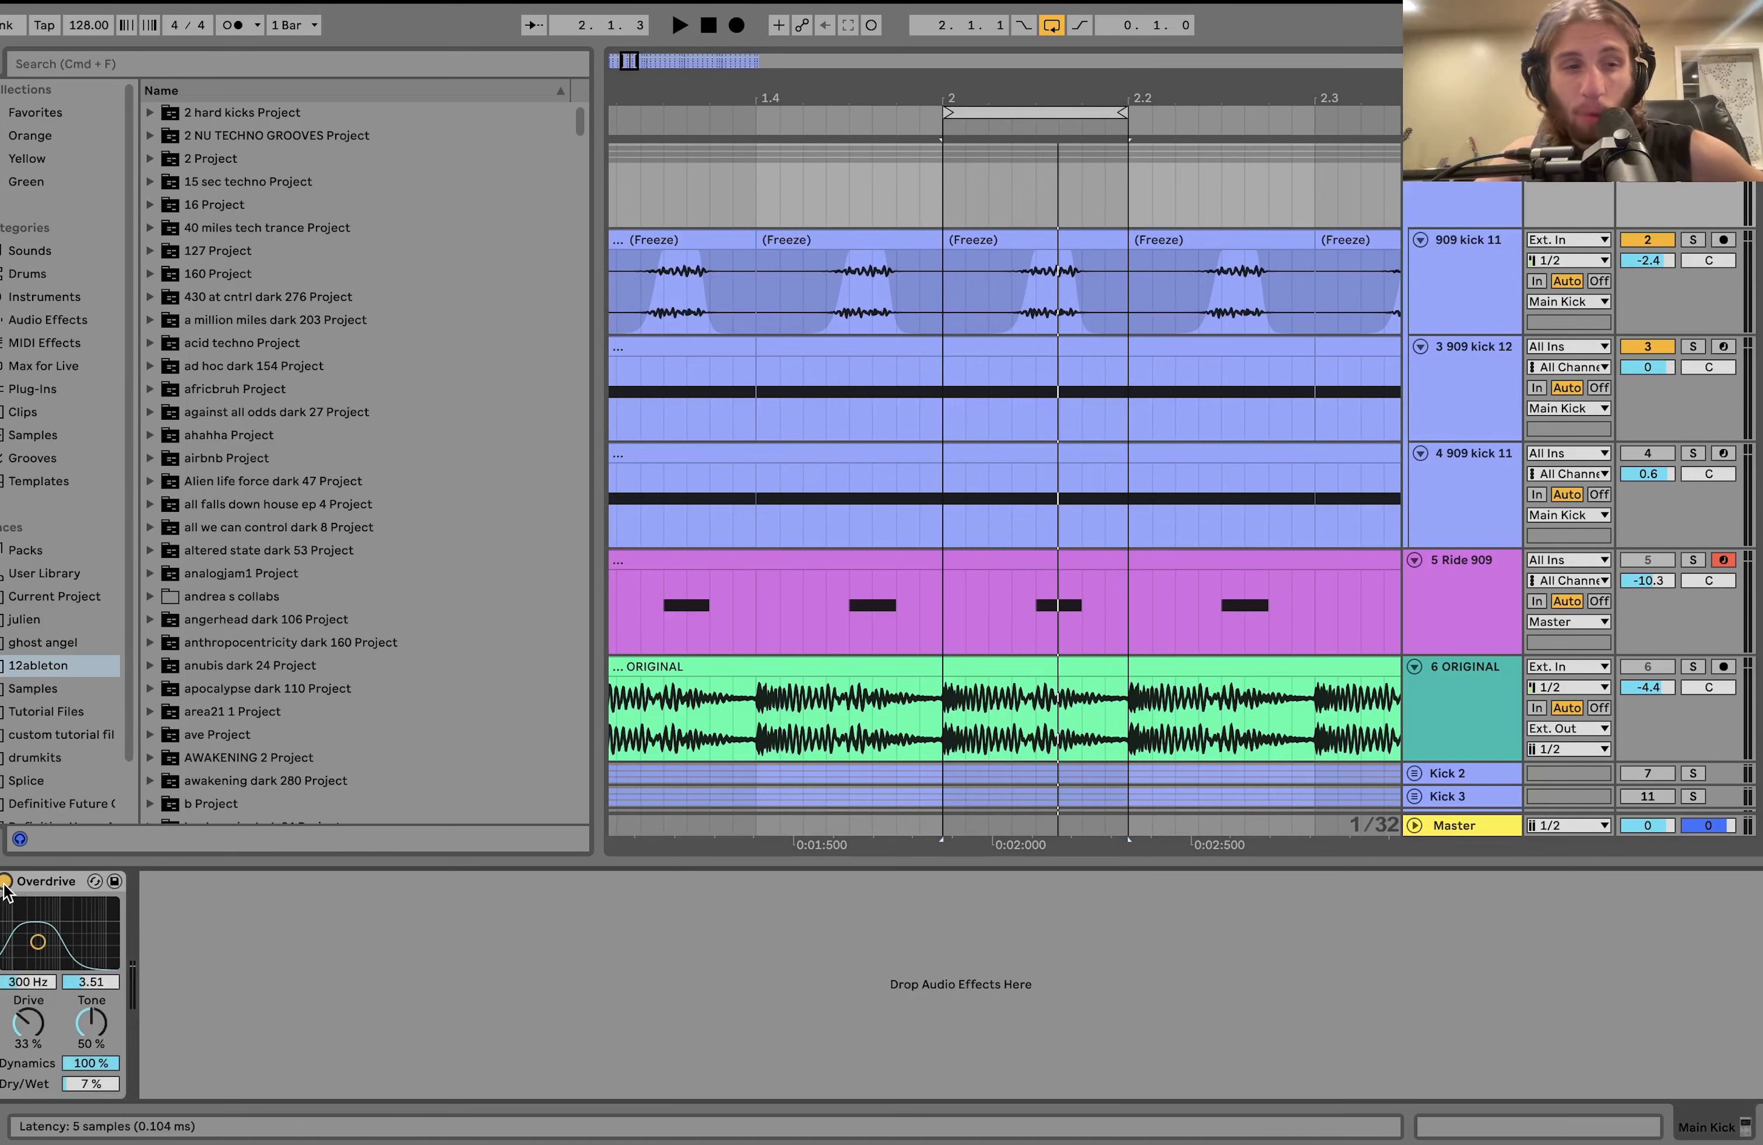
pyautogui.click(6, 880)
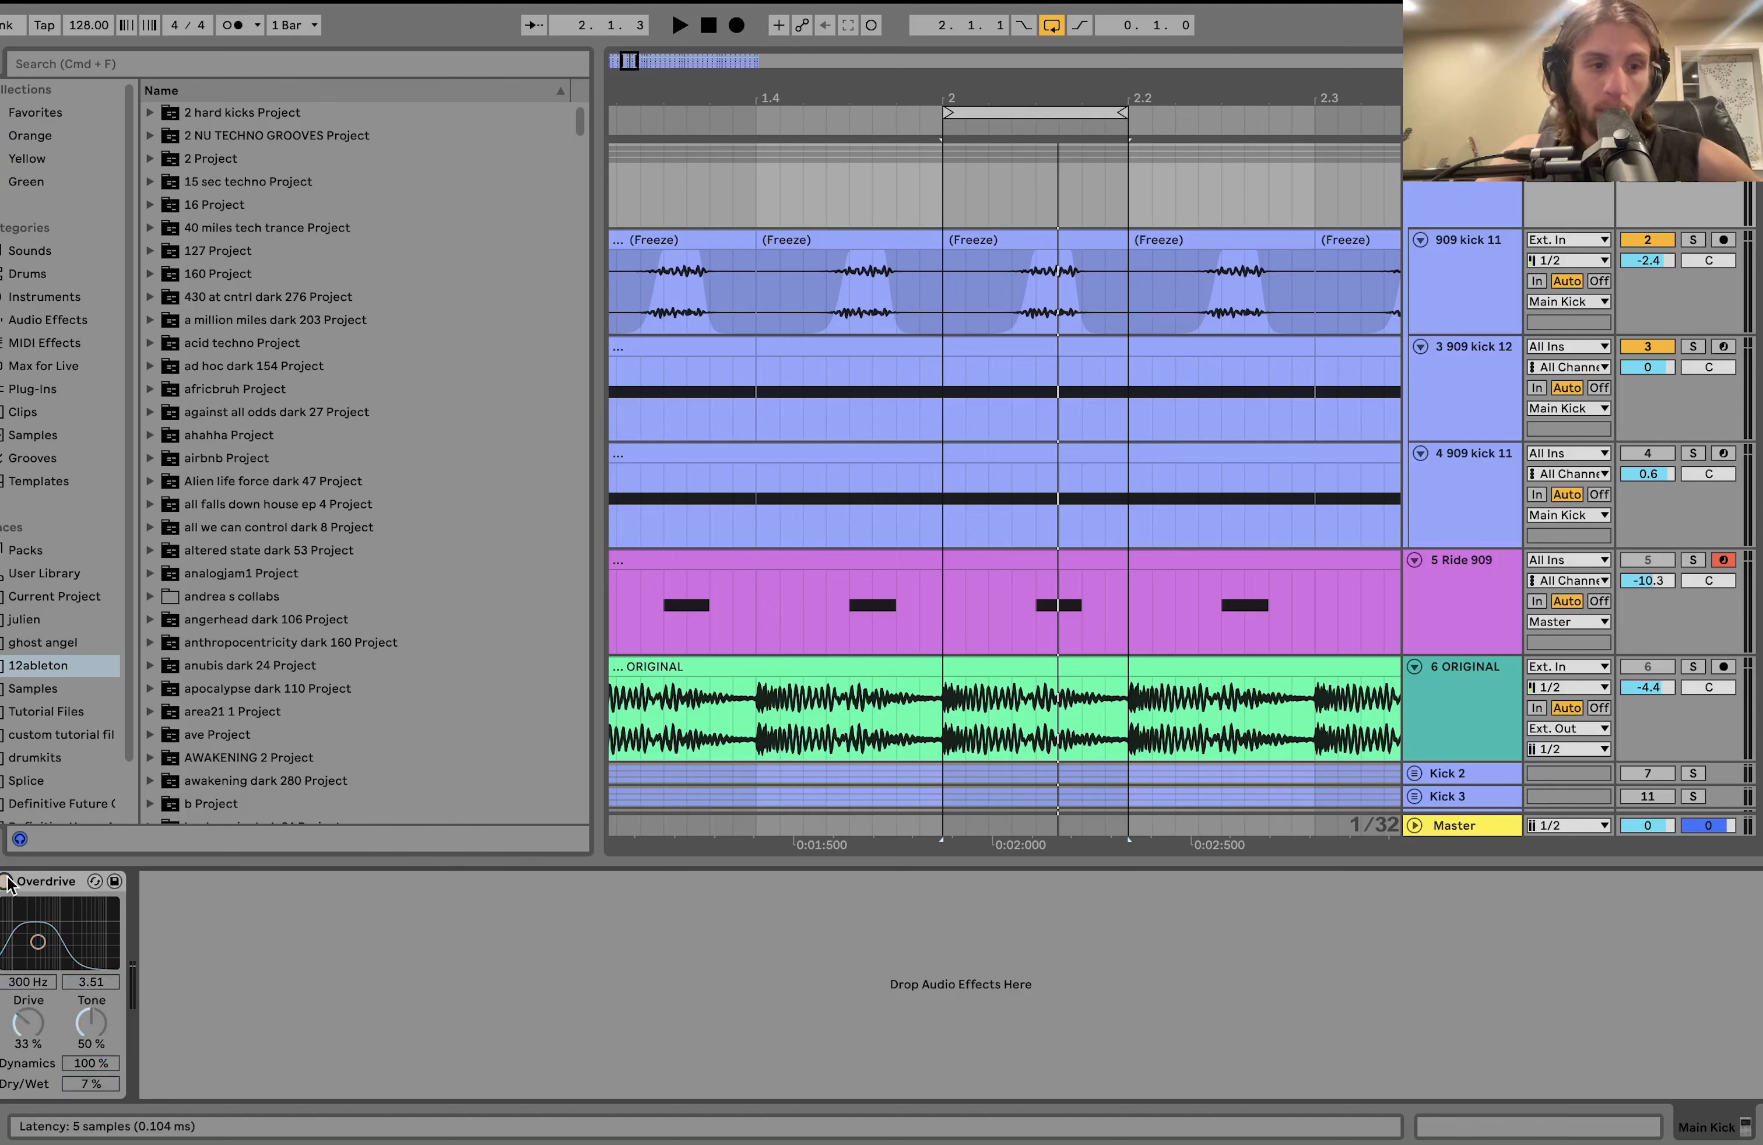
pyautogui.press('space')
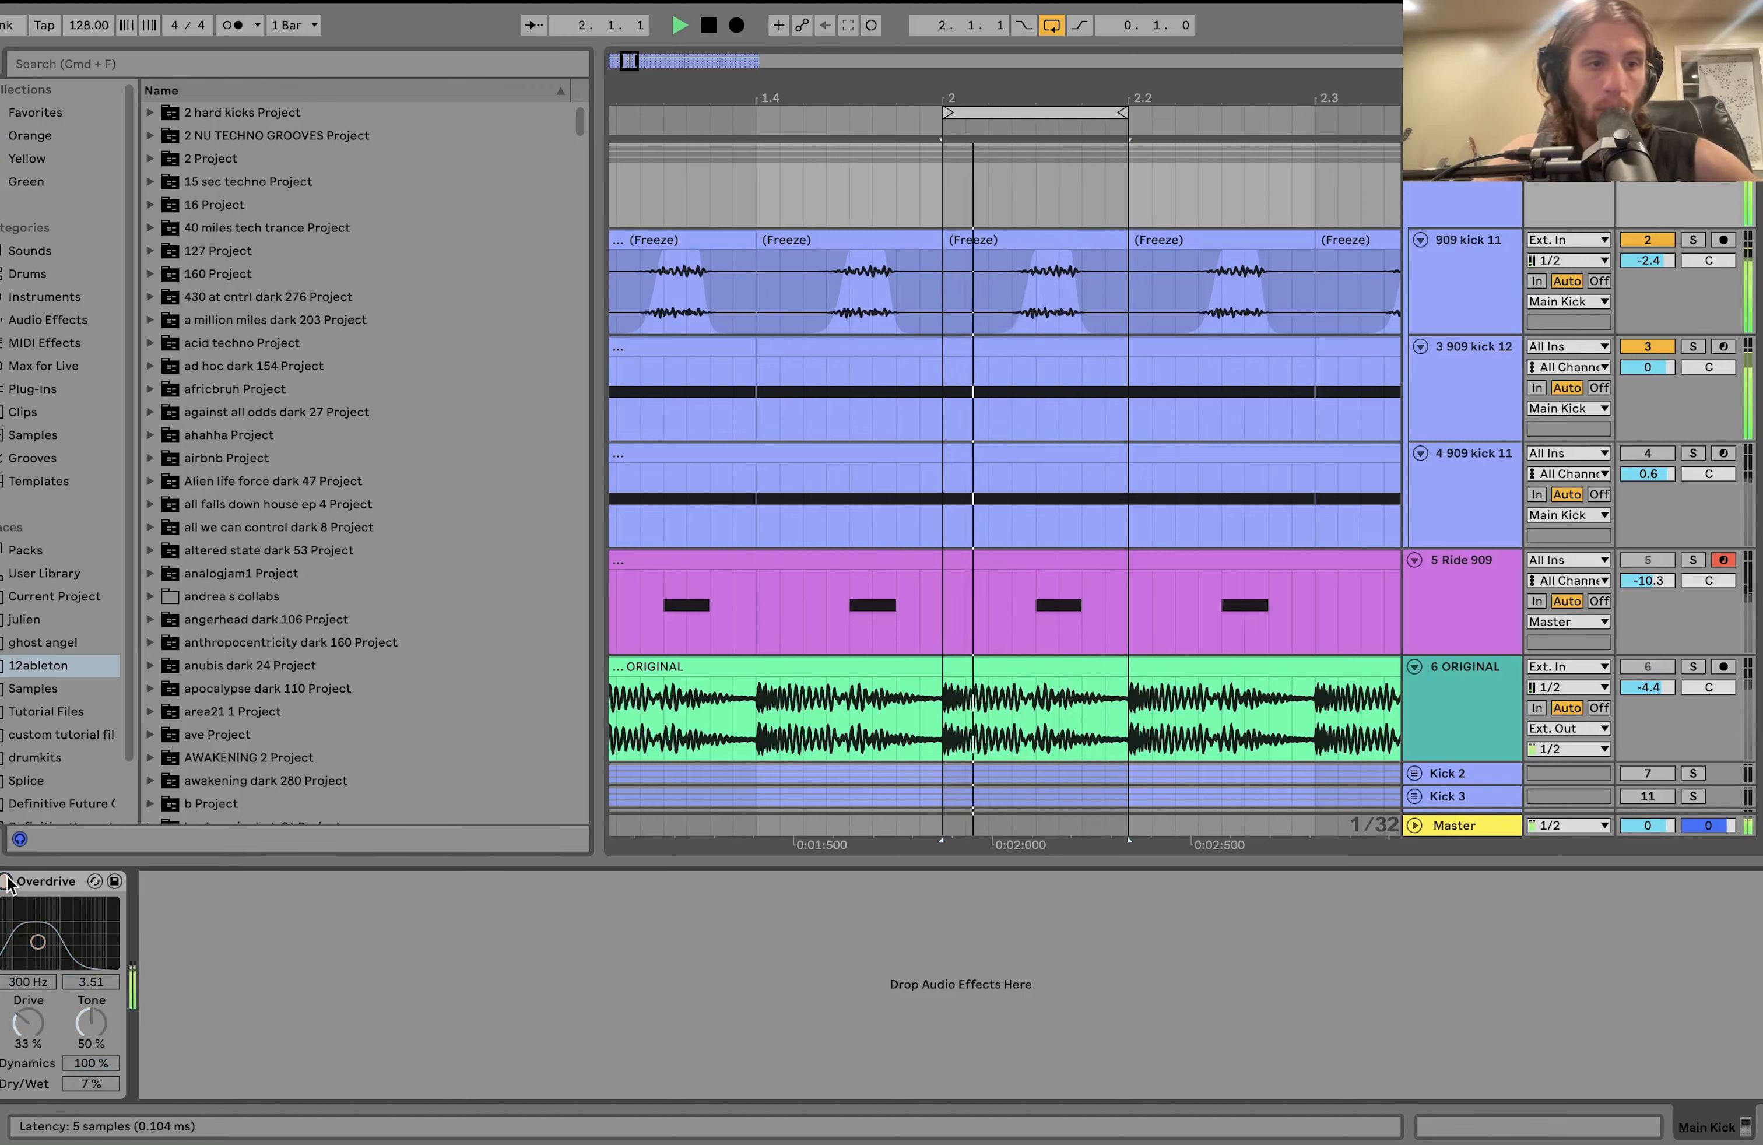
pyautogui.click(6, 880)
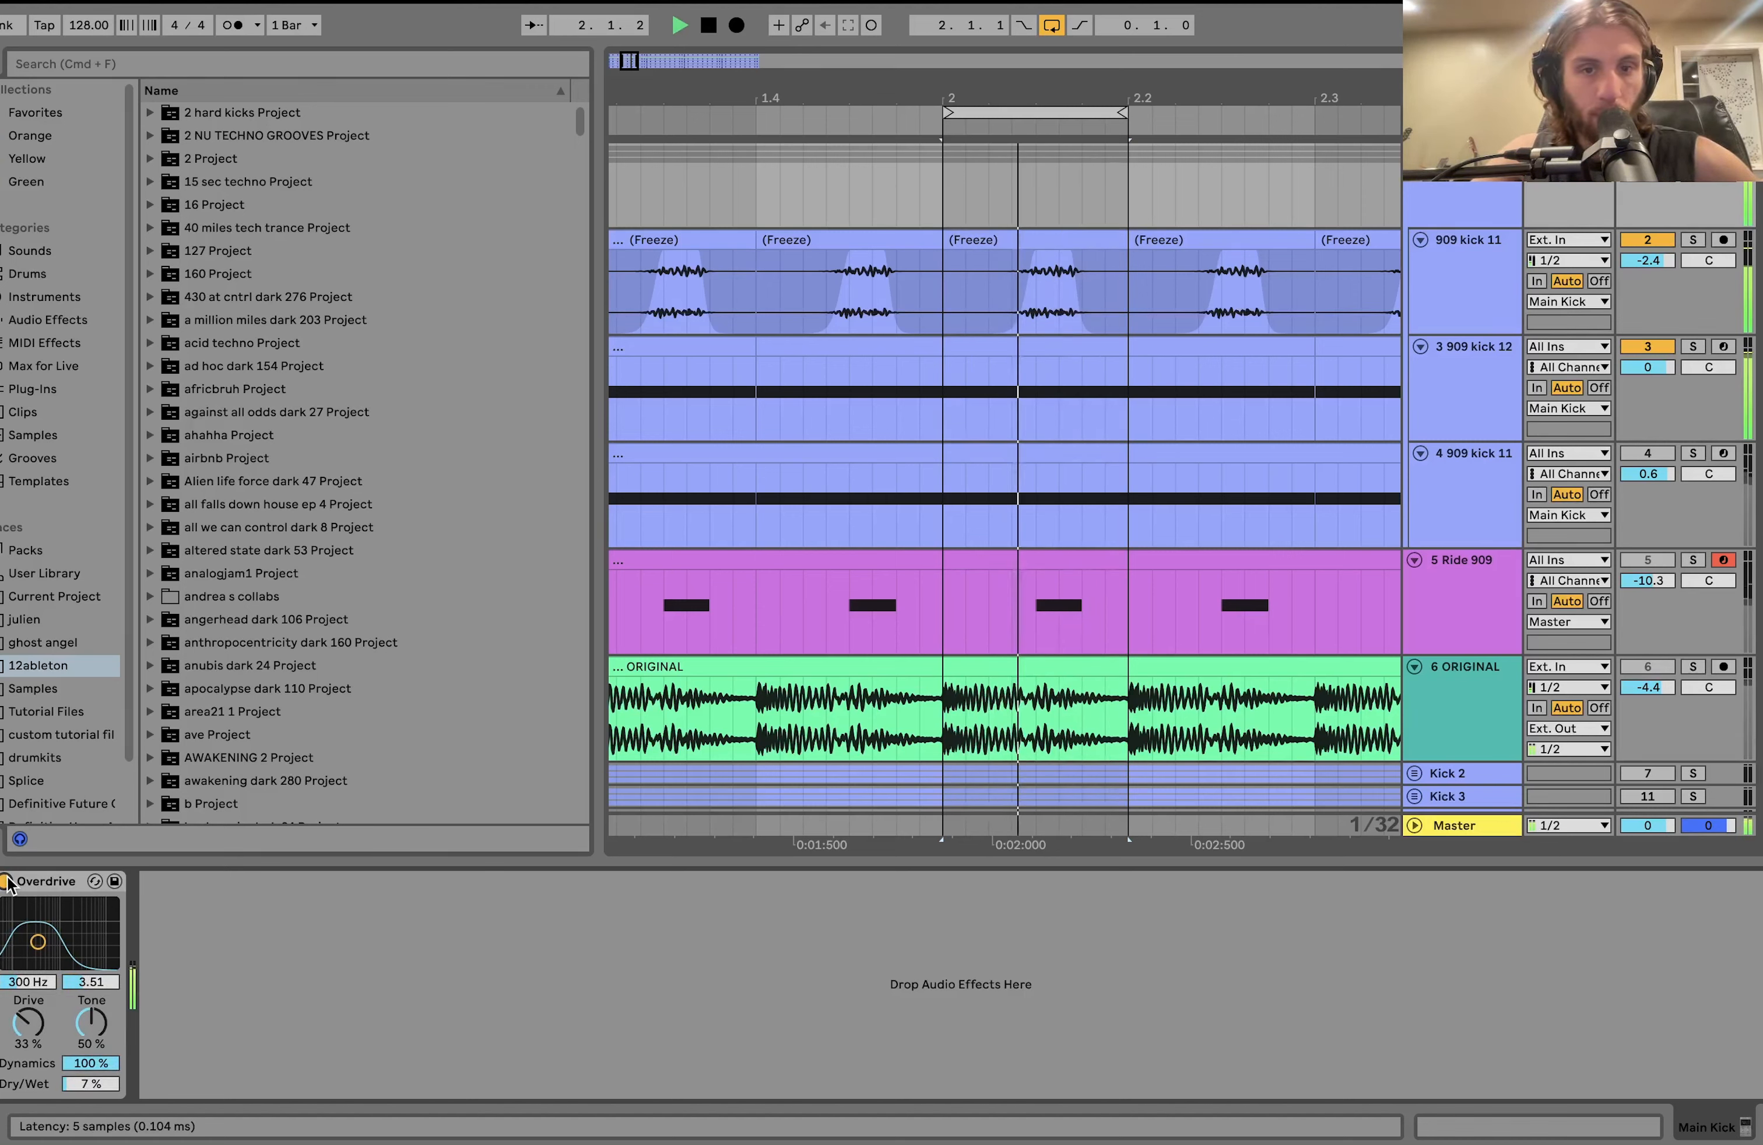
pyautogui.press('space')
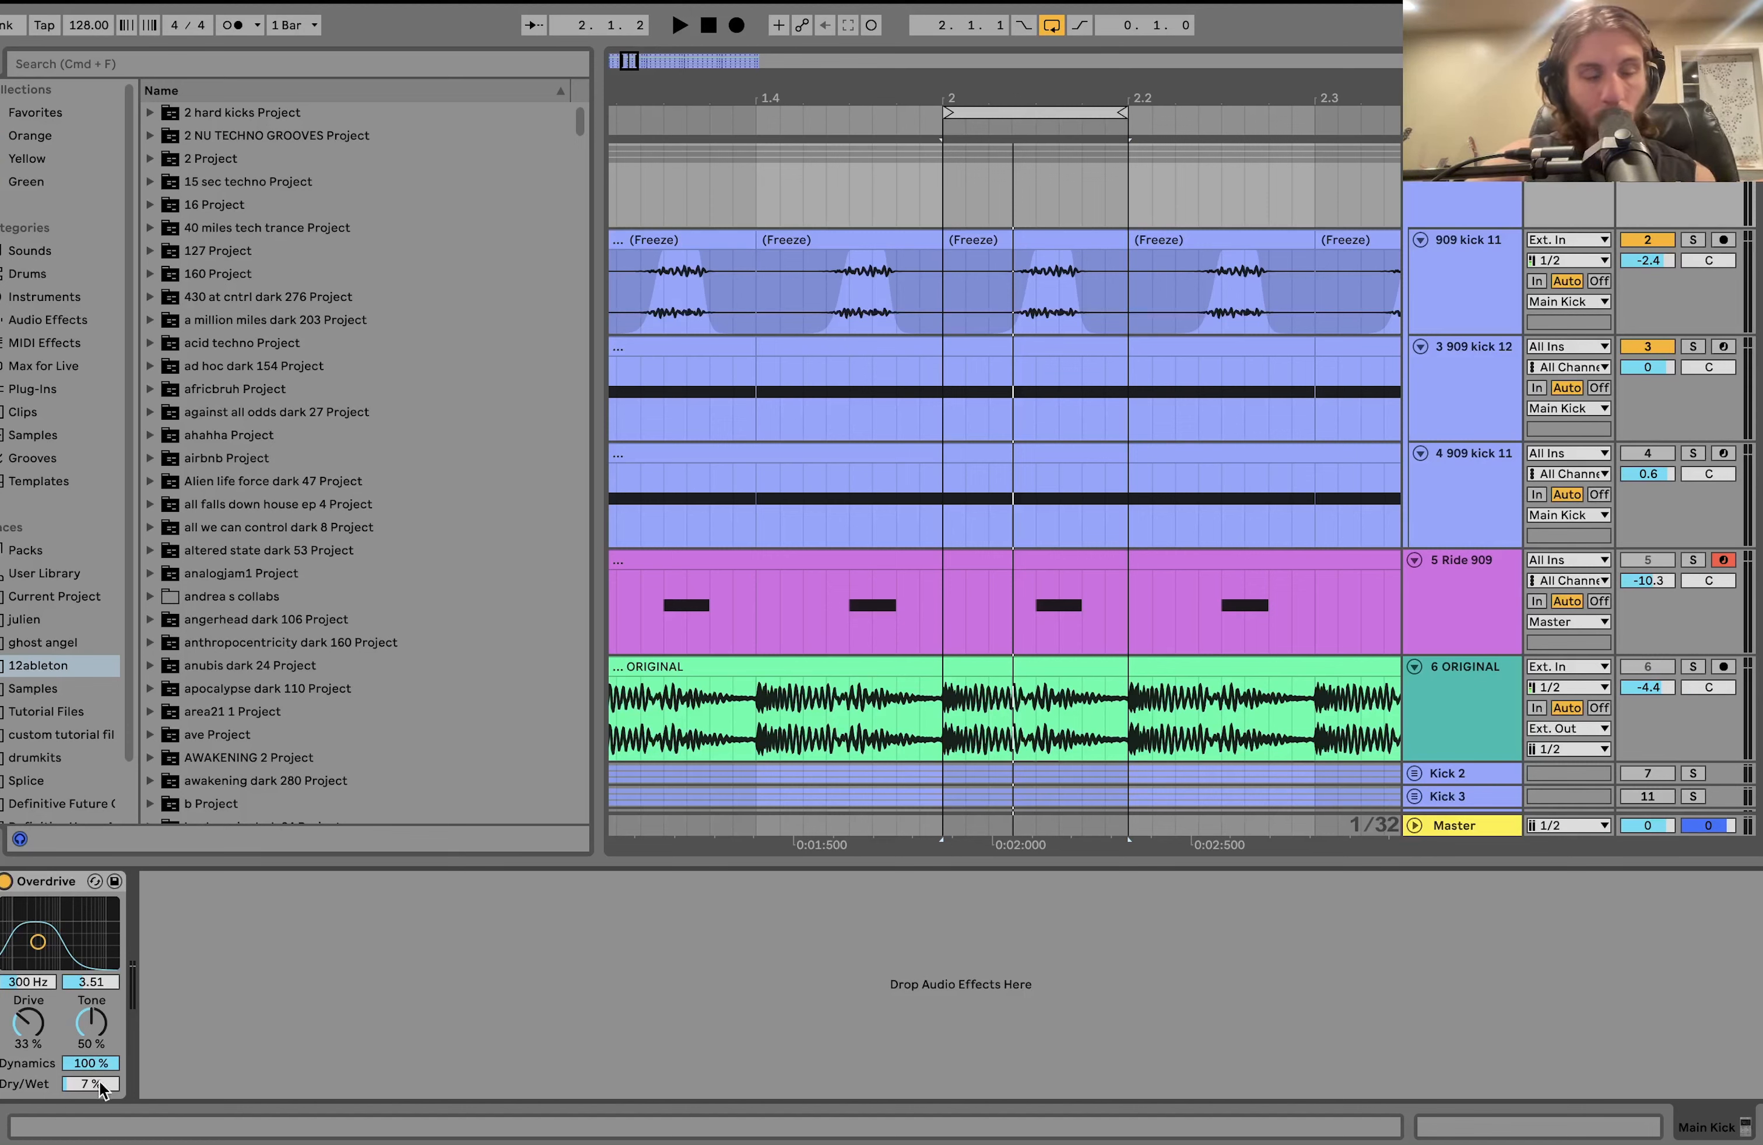
# Bypass the Main Kick group's Overdrive, play the loop and switch the effect back on to compare again.
pyautogui.click(6, 883)
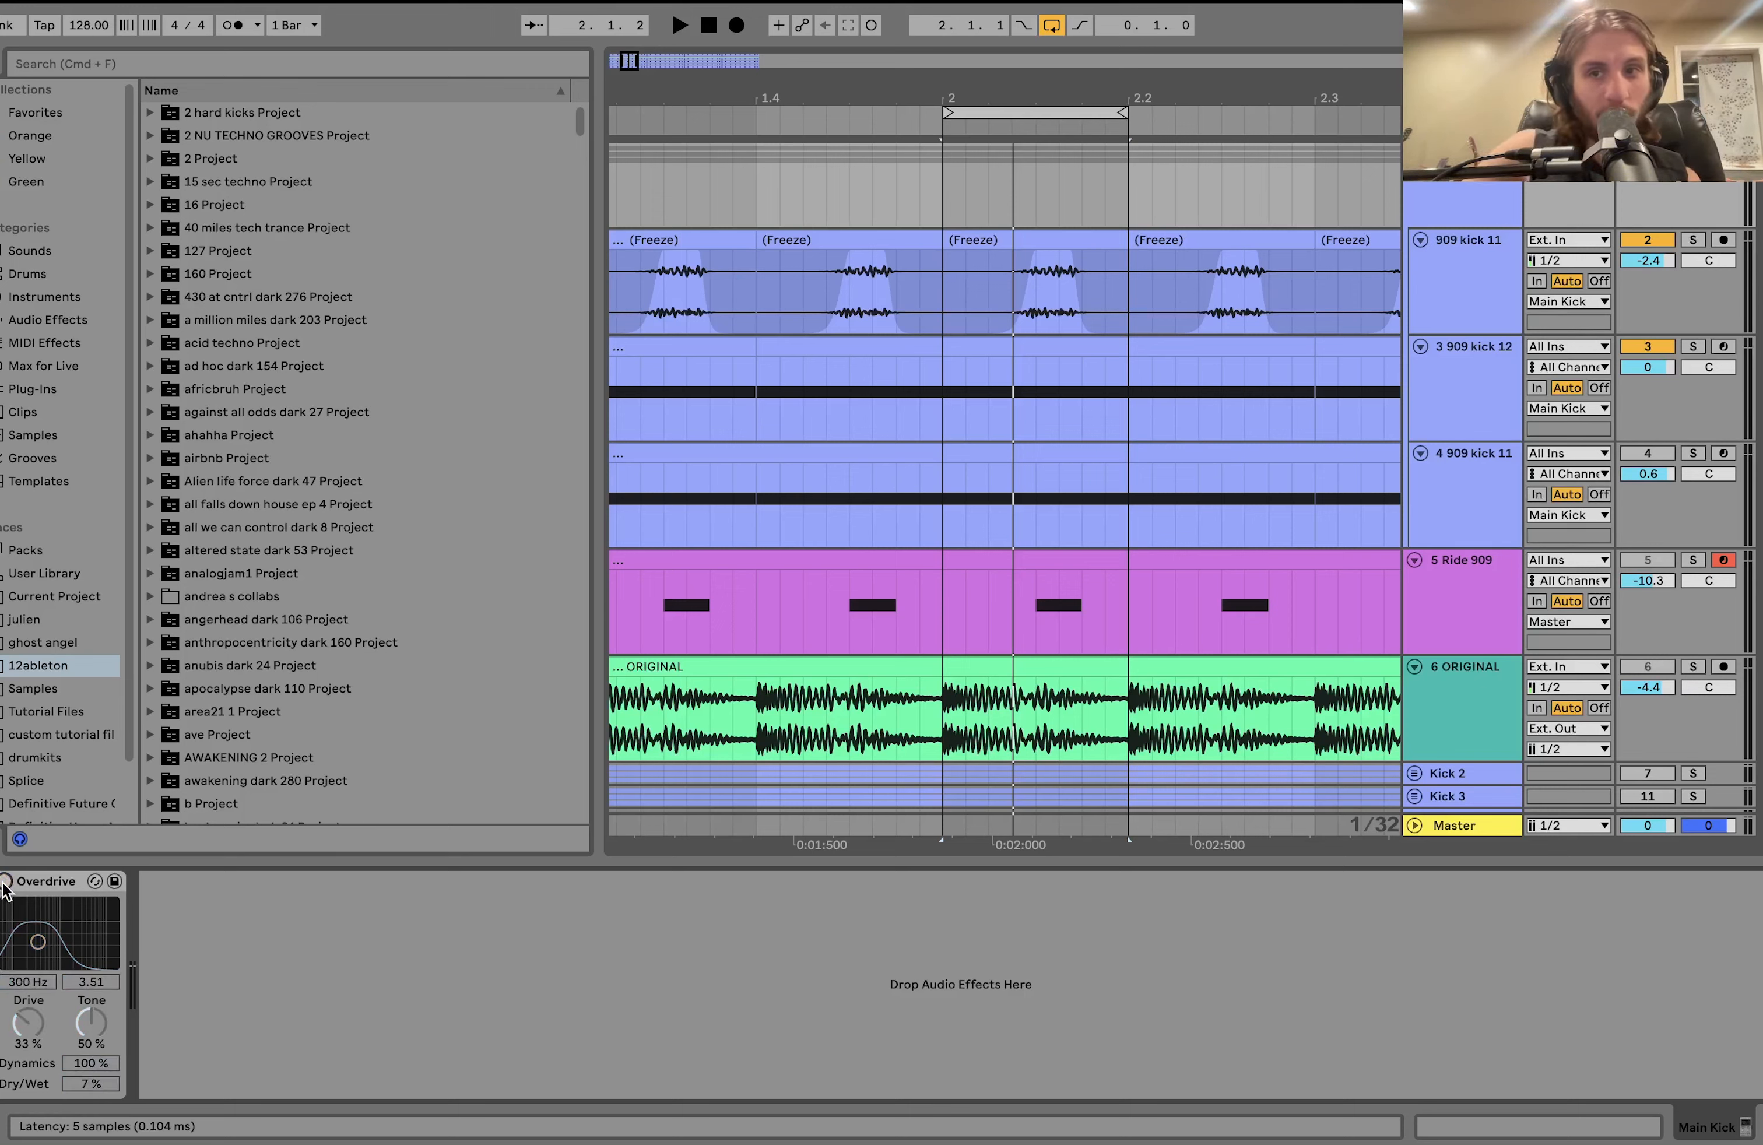
pyautogui.press('space')
pyautogui.click(6, 883)
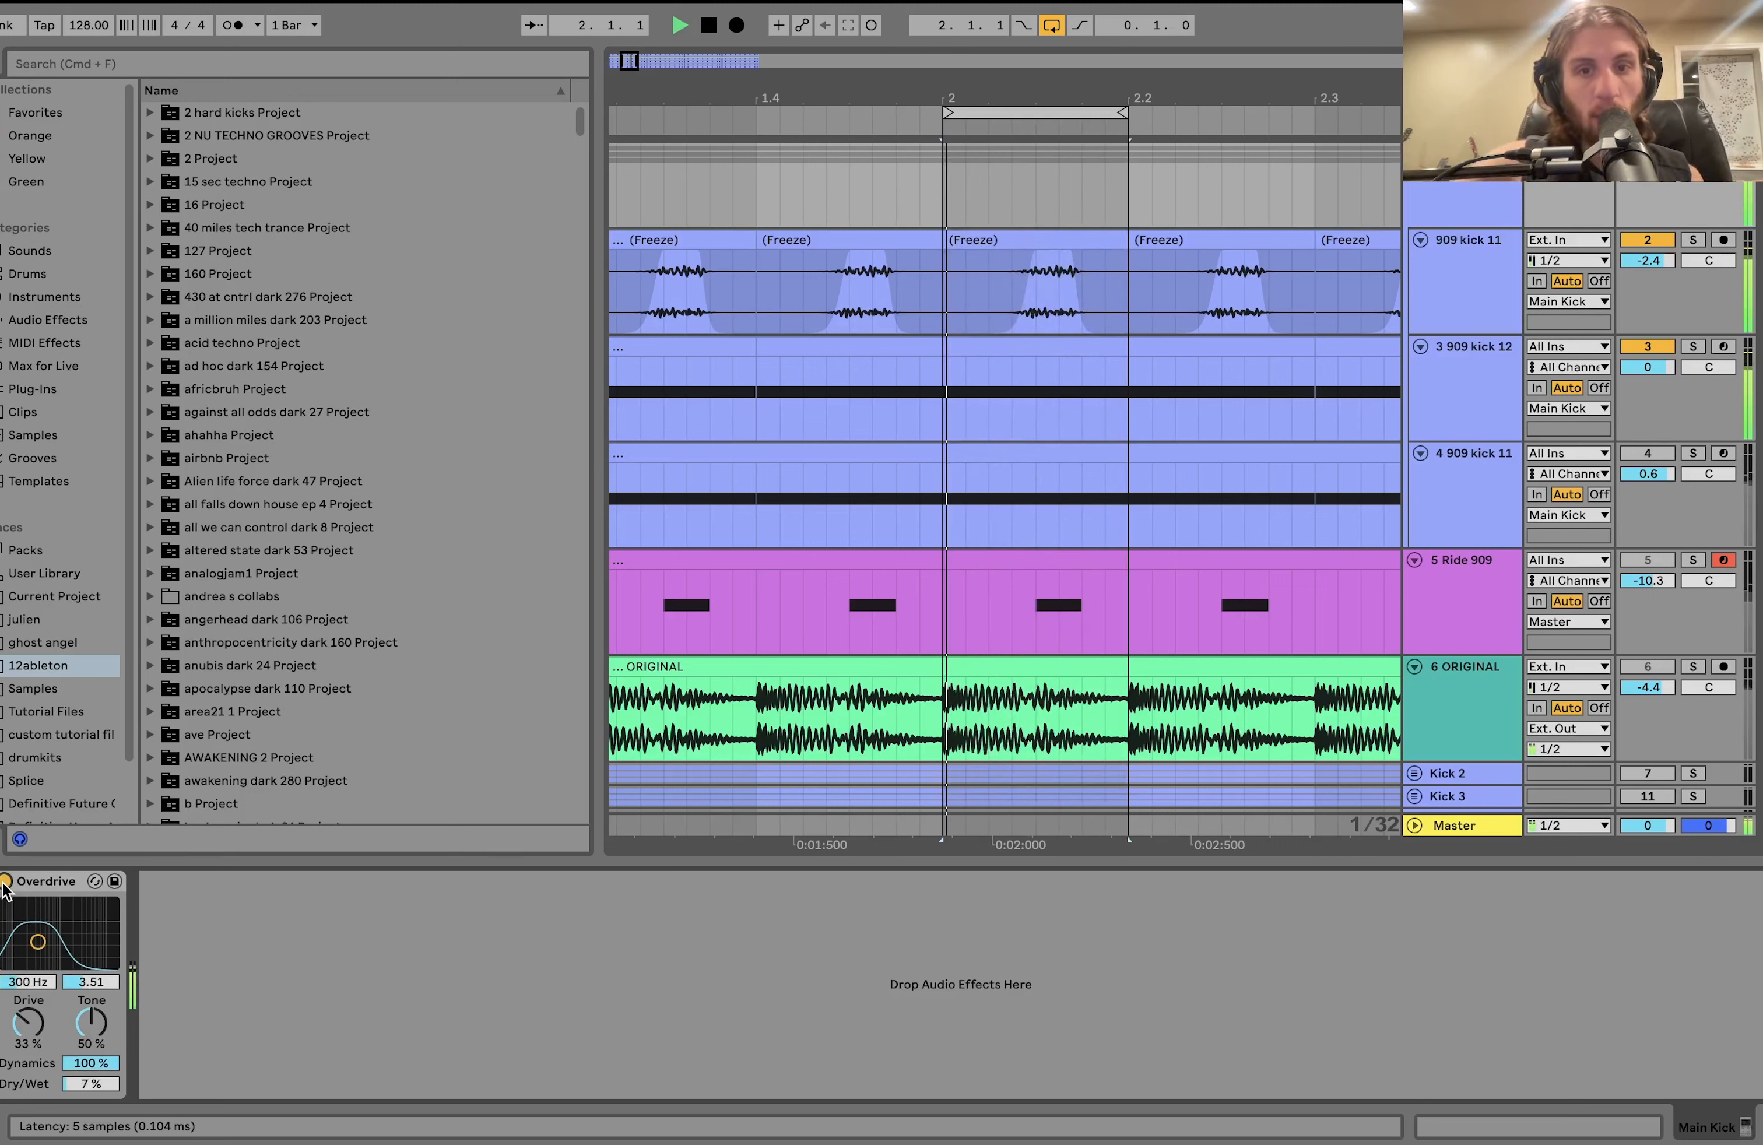
pyautogui.press('space')
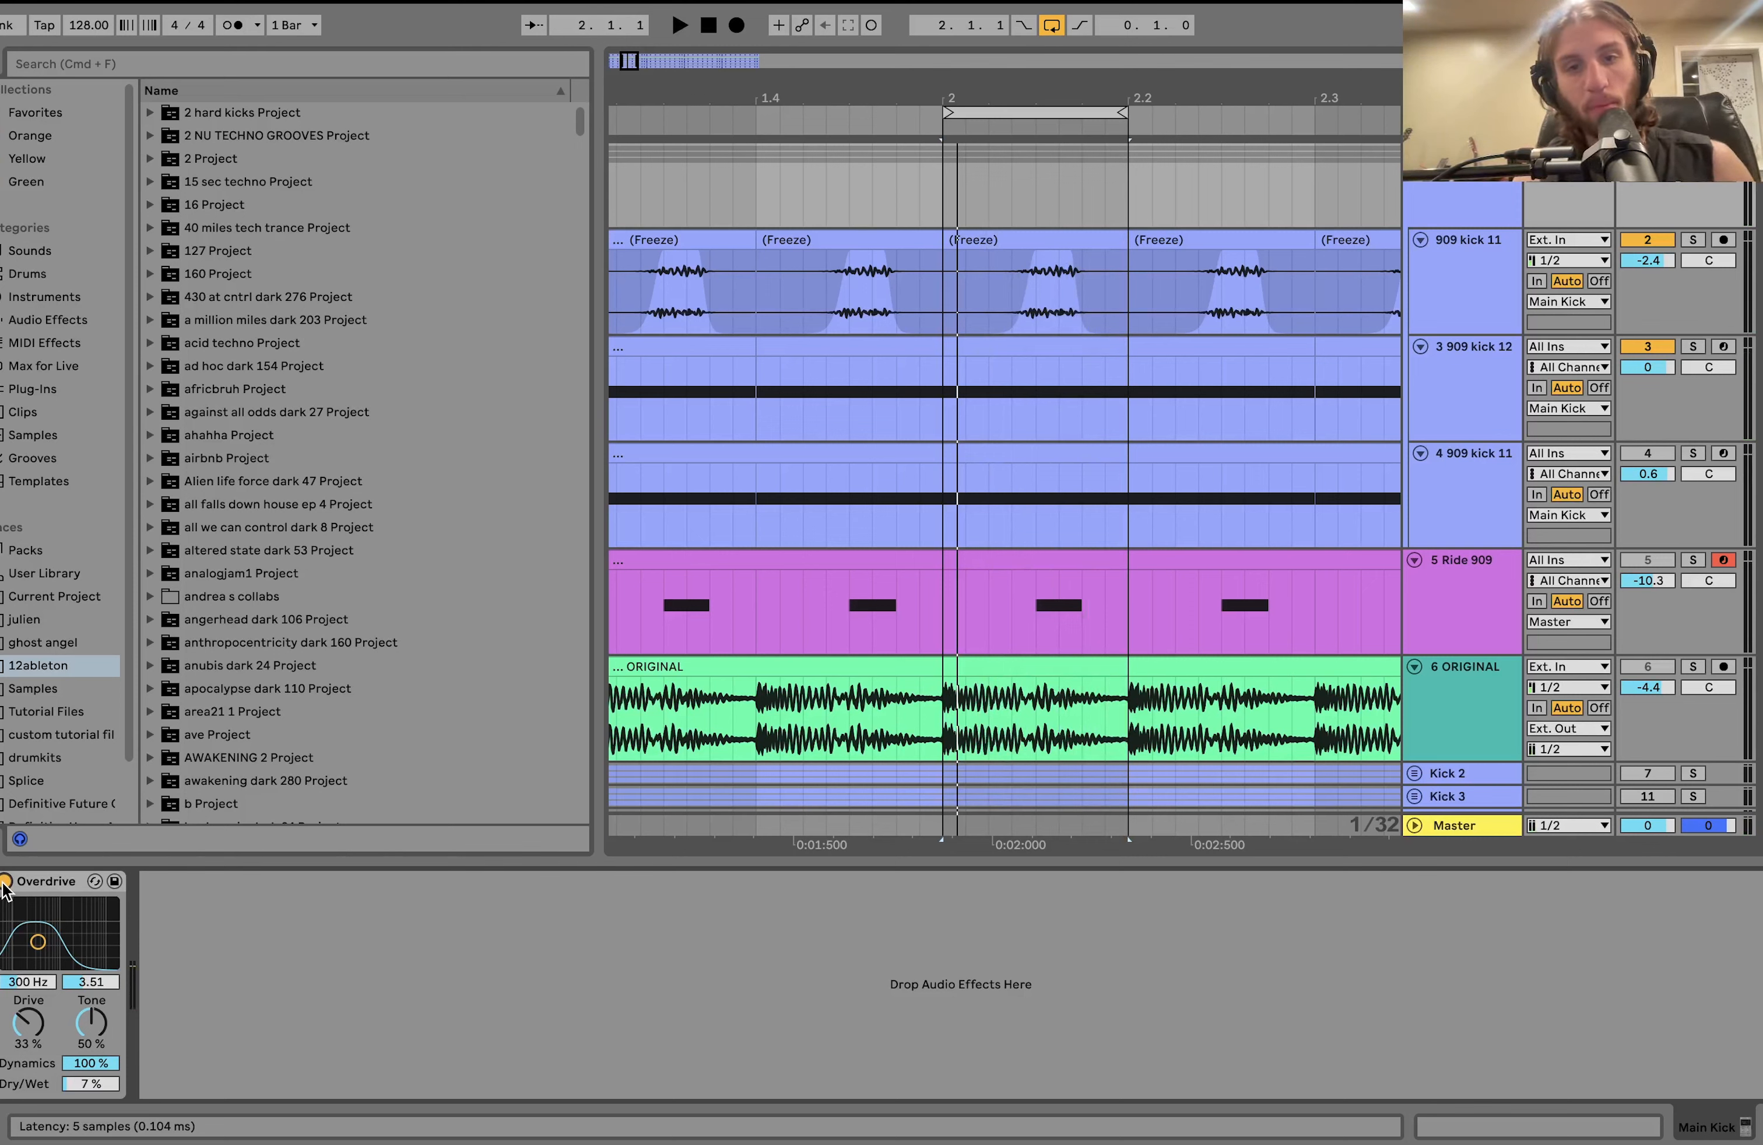
# Play the soloed ORIGINAL track as a reference, then unsolo it to hear the processed kick.
pyautogui.click(1693, 667)
pyautogui.press('space')
pyautogui.click(1693, 668)
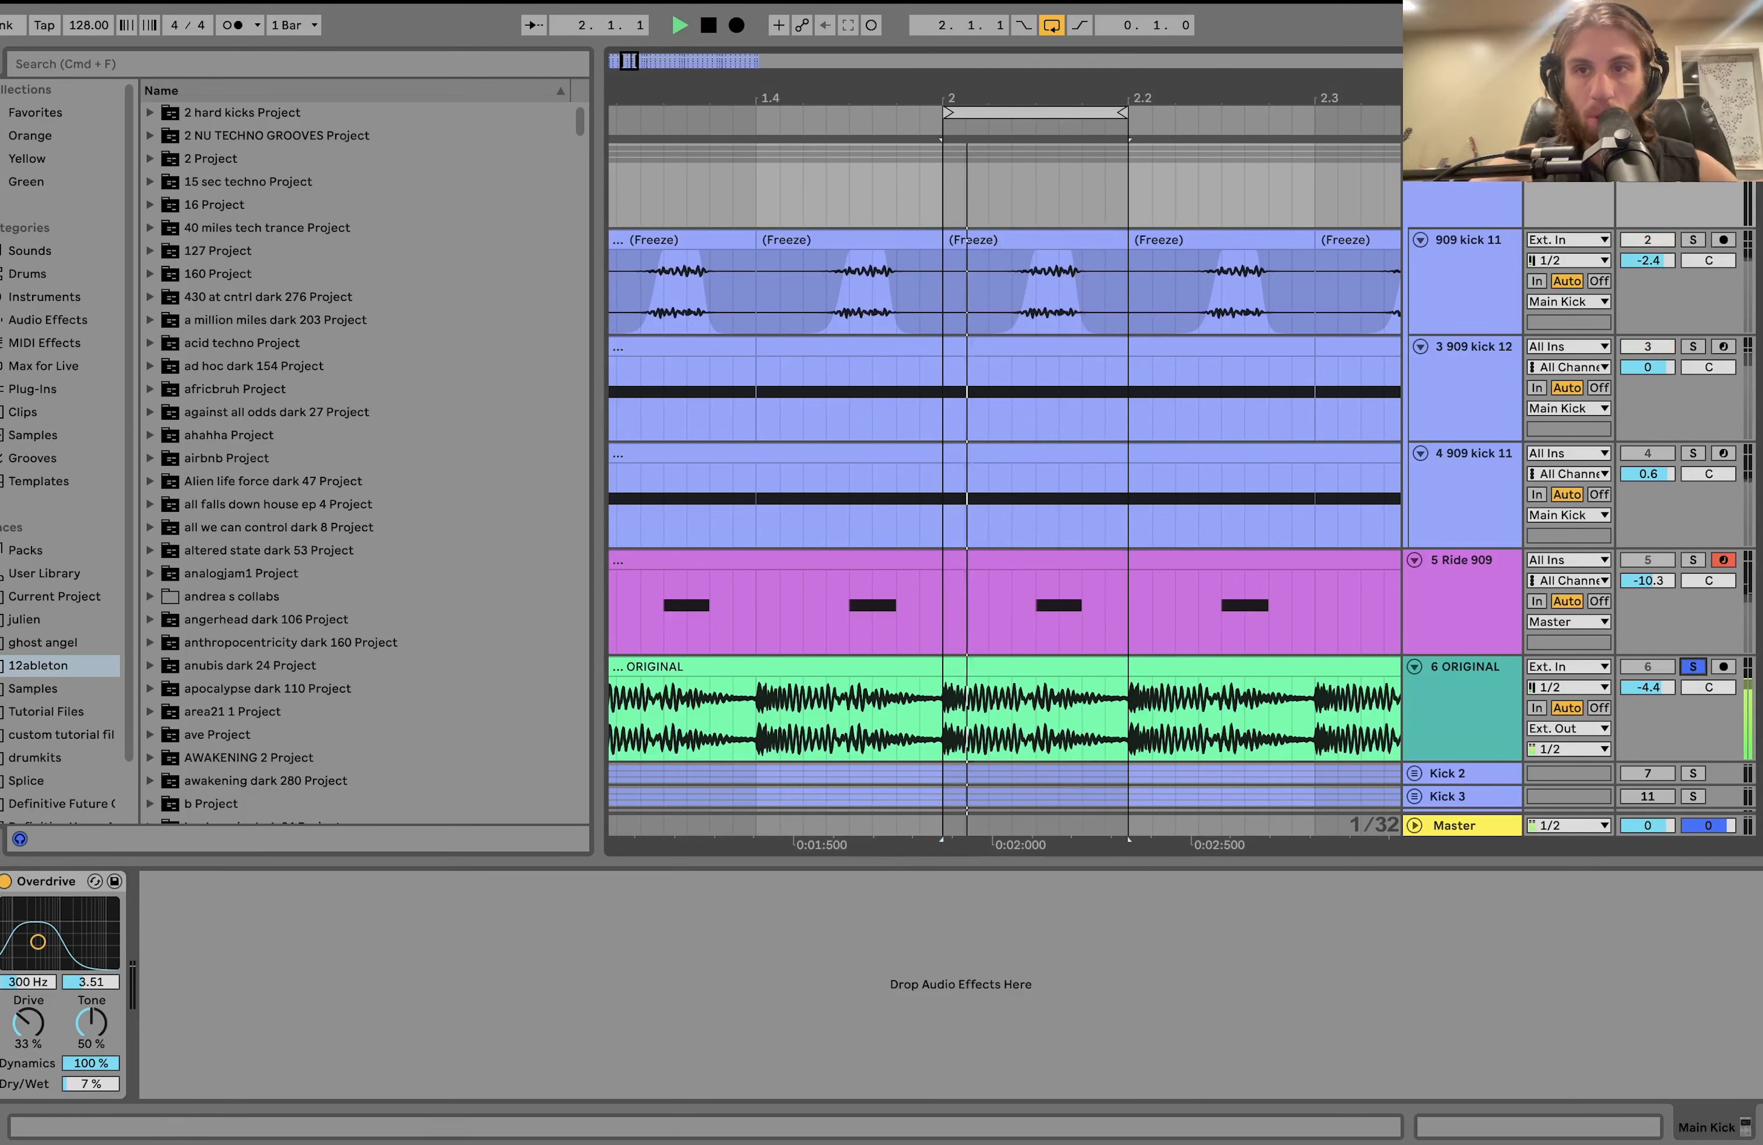
pyautogui.press('space')
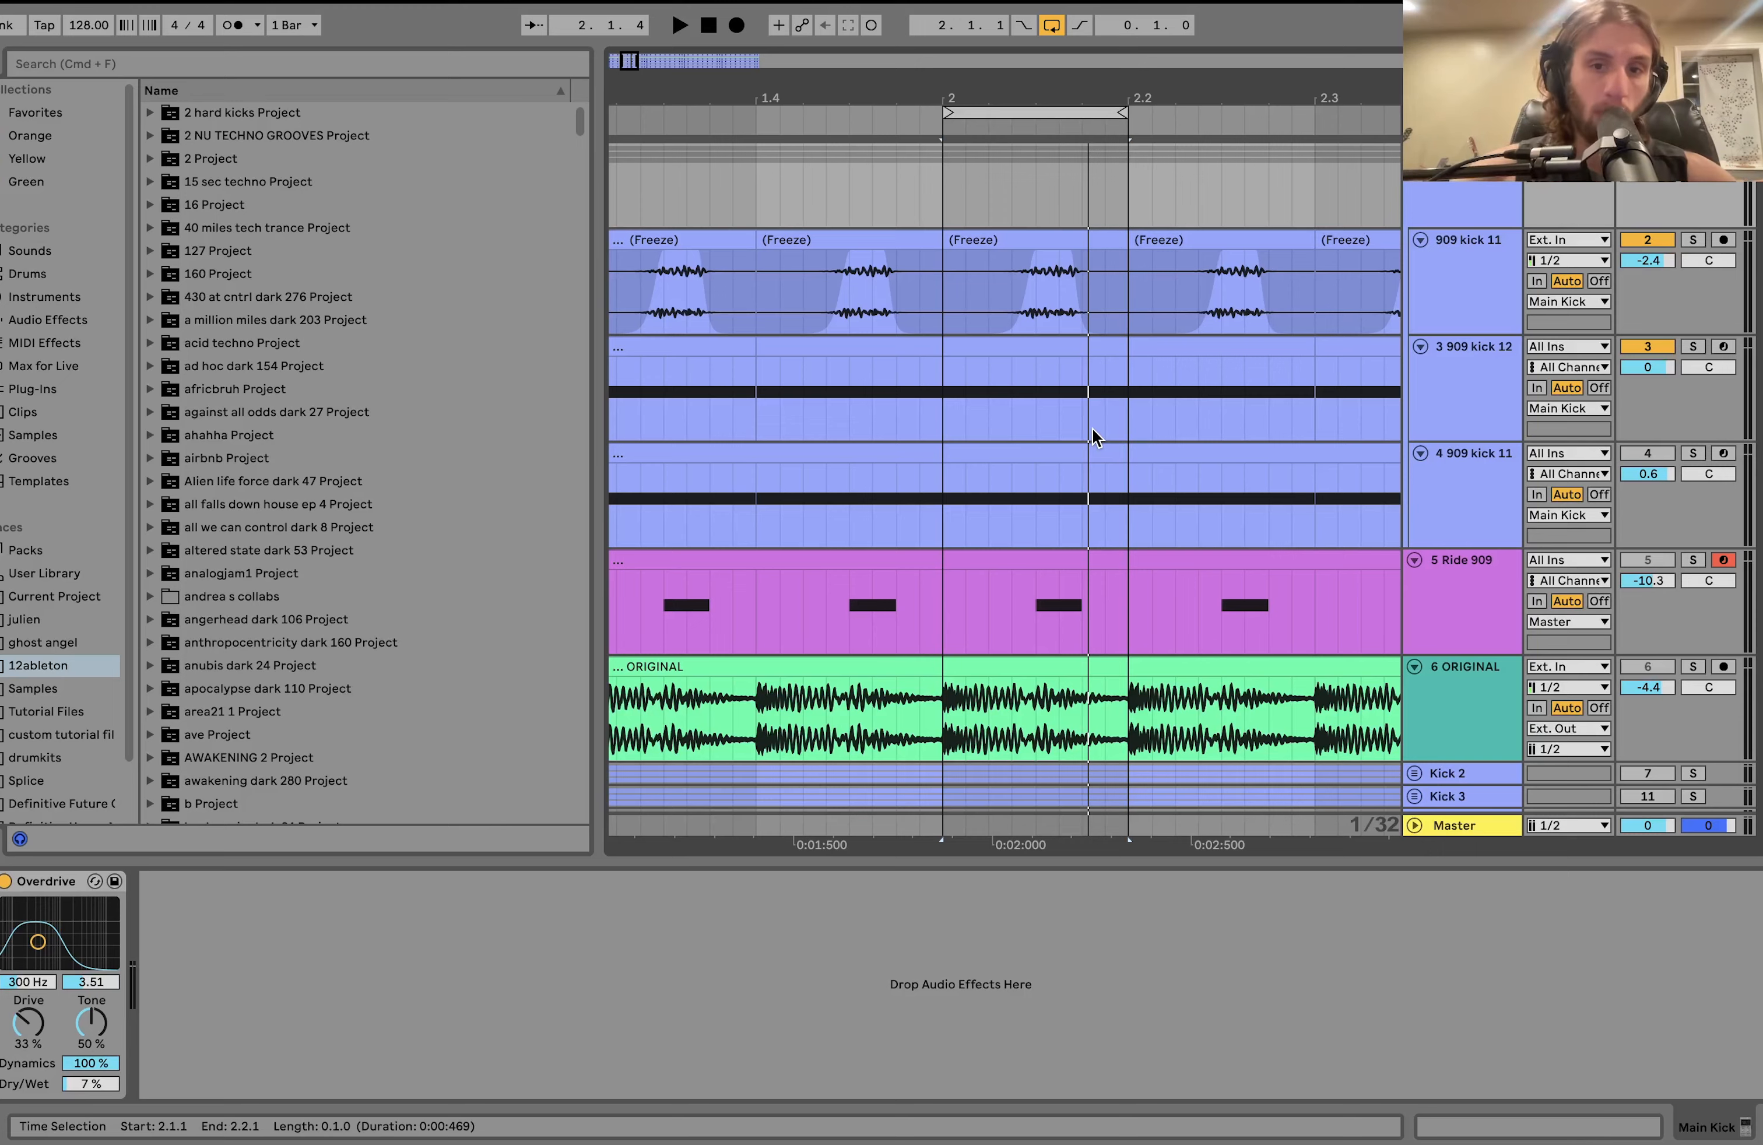
# Play the layered kick, compare it with the soloed ORIGINAL track from 2.1.1, and unsolo the reference.
pyautogui.press('space')
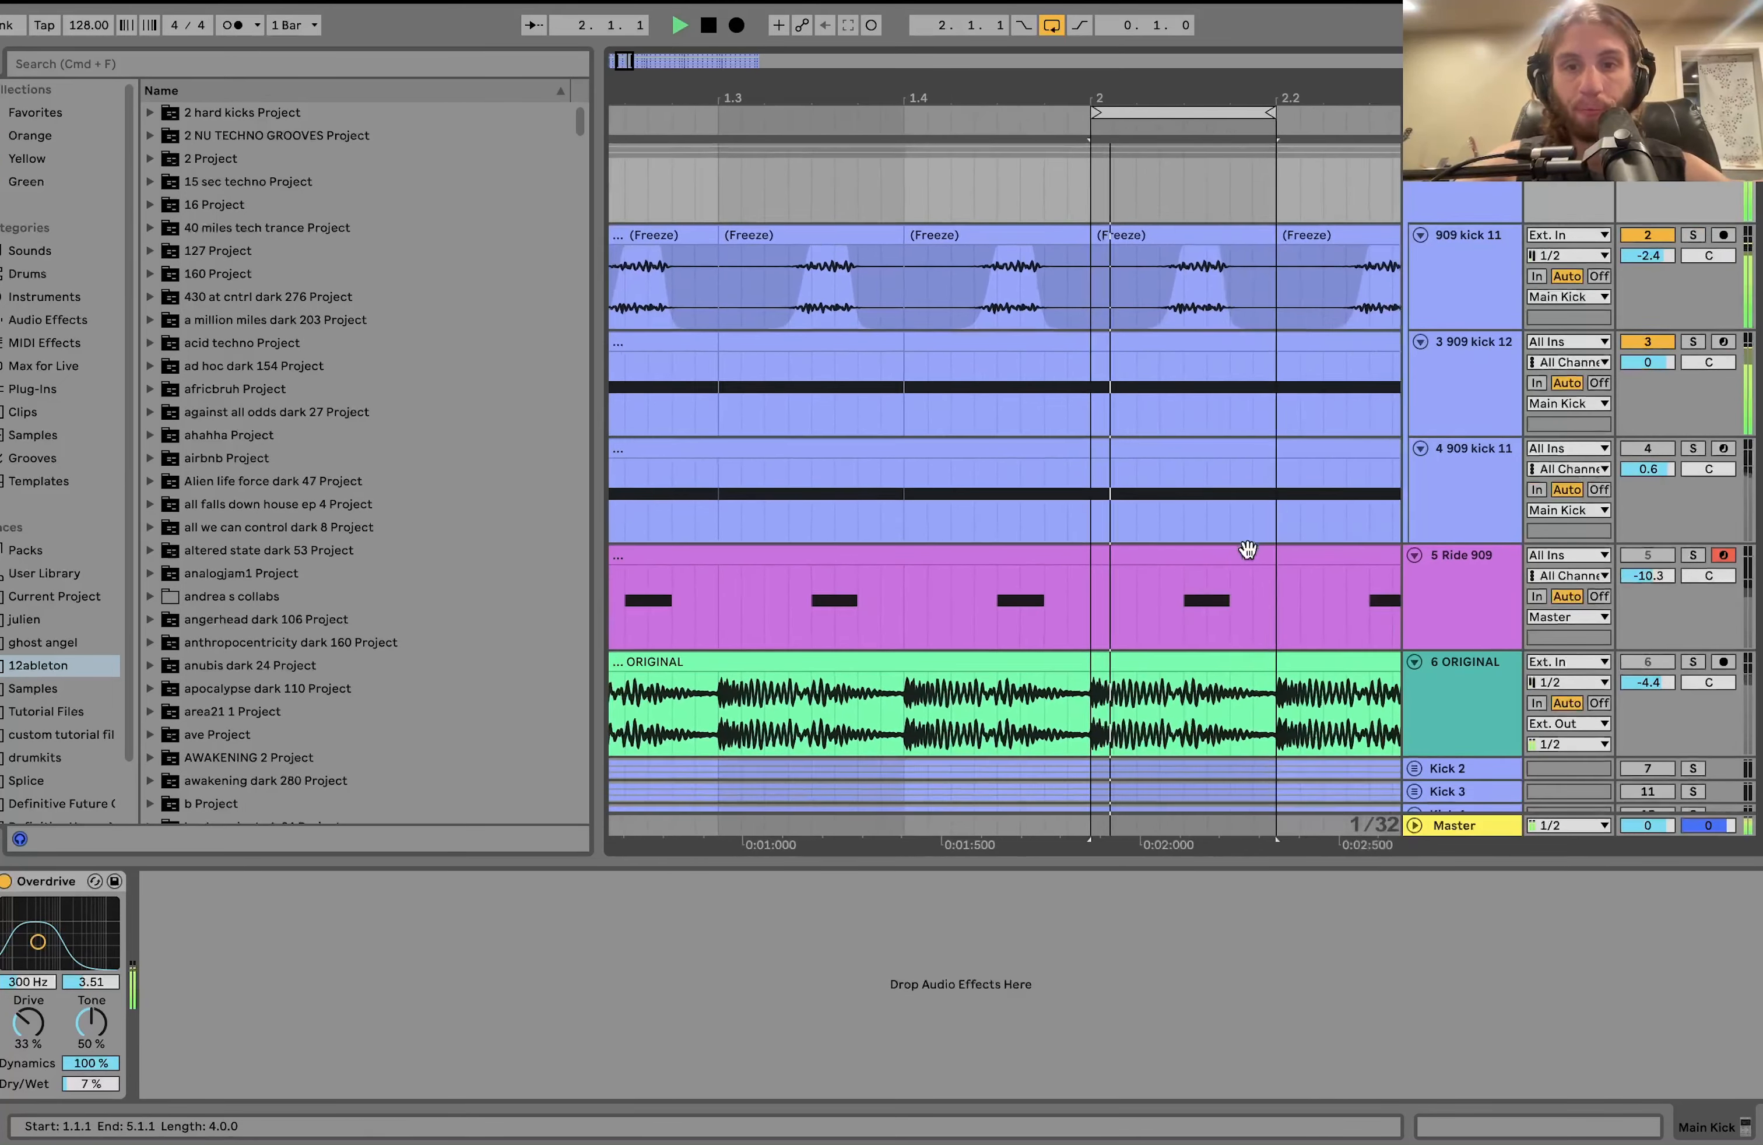
pyautogui.scroll(-2, 1249, 548)
pyautogui.press('space')
pyautogui.click(1021, 681)
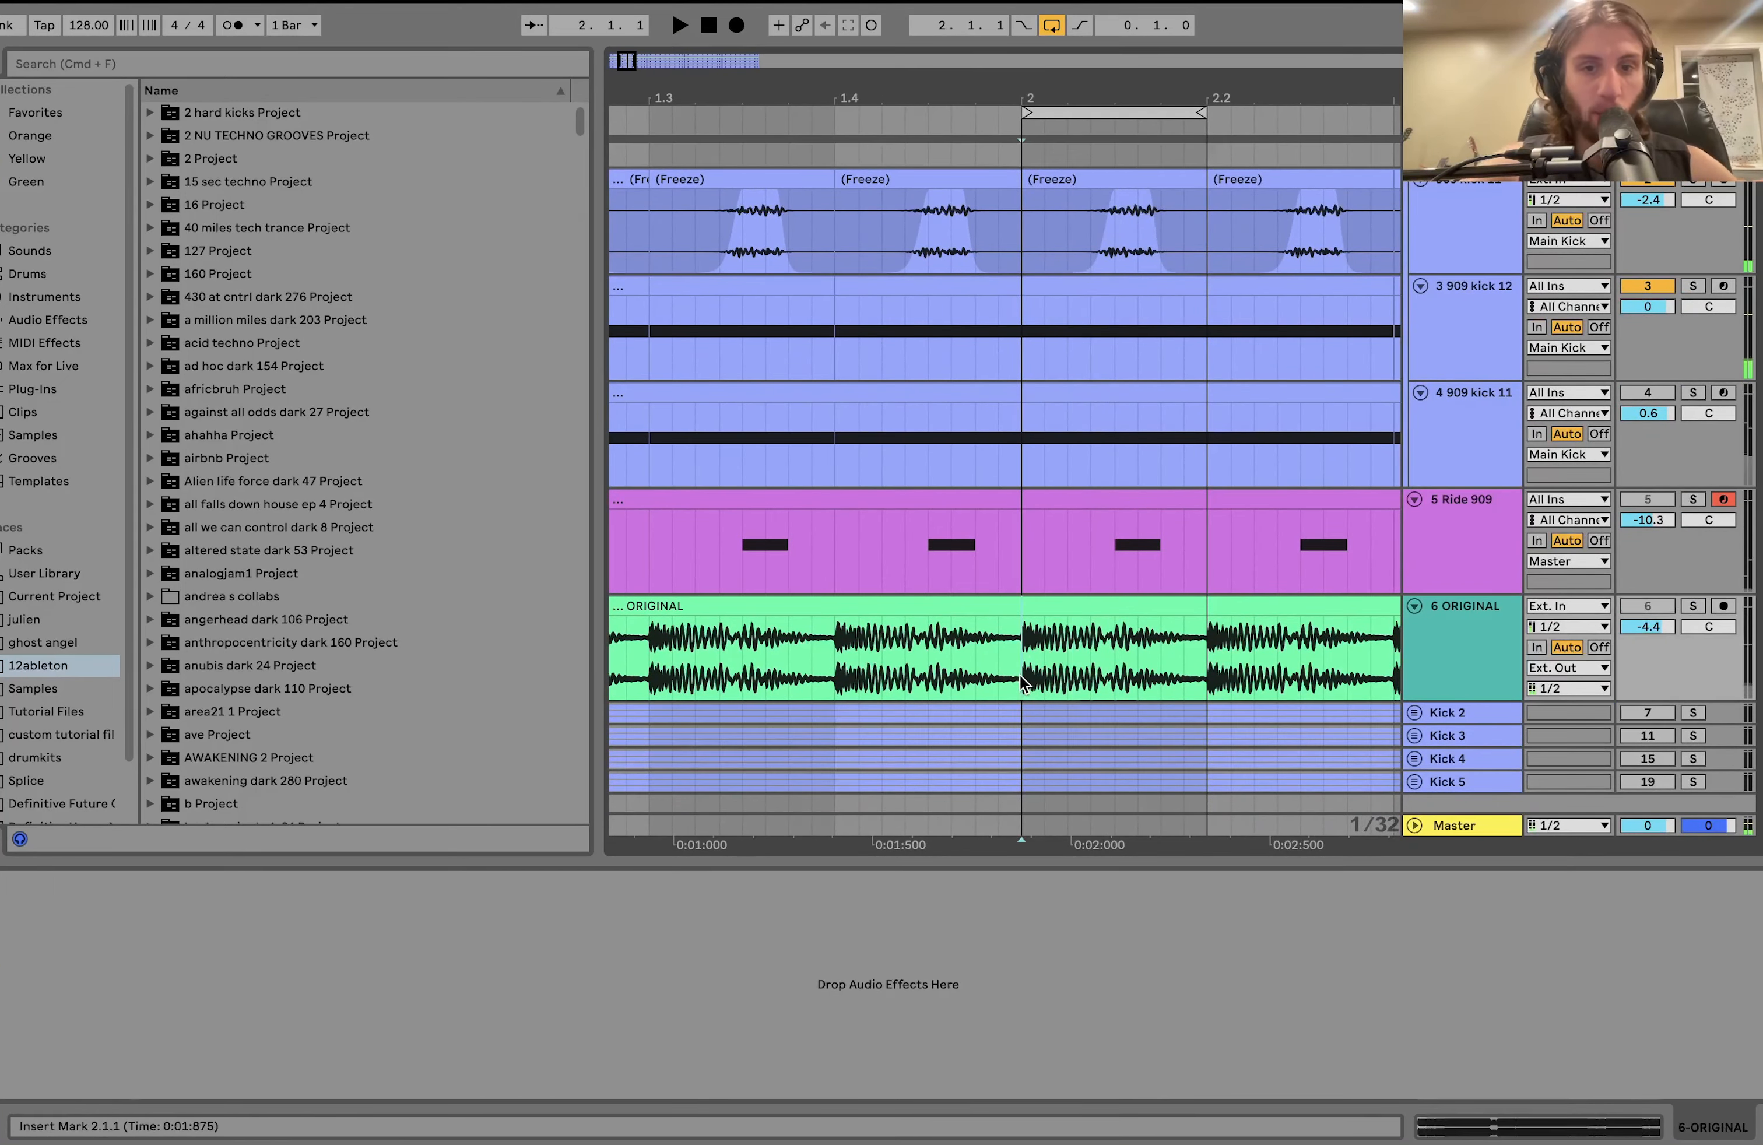
pyautogui.click(1693, 605)
pyautogui.press('space')
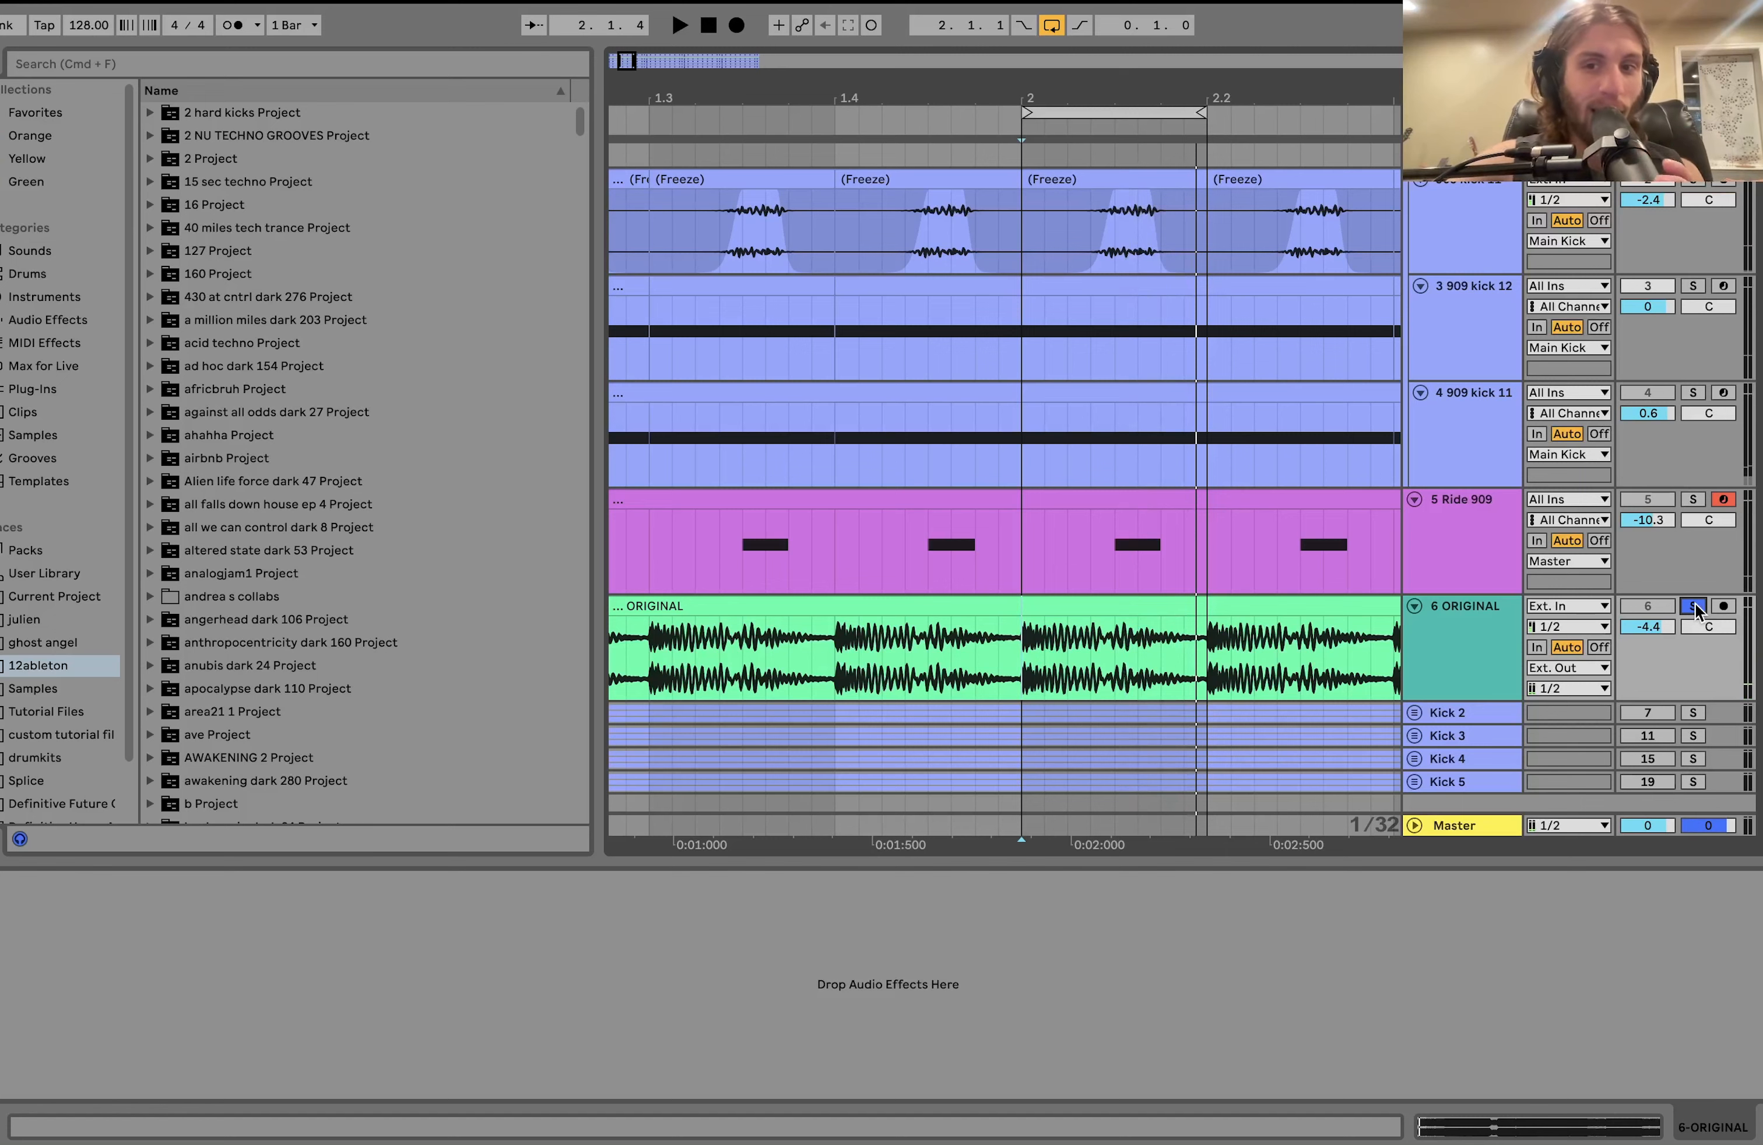
pyautogui.click(1693, 604)
# Show the Main Kick group's effects and play the layered kick and rumble through the Overdrive.
pyautogui.scroll(2, 1560, 372)
pyautogui.click(1481, 203)
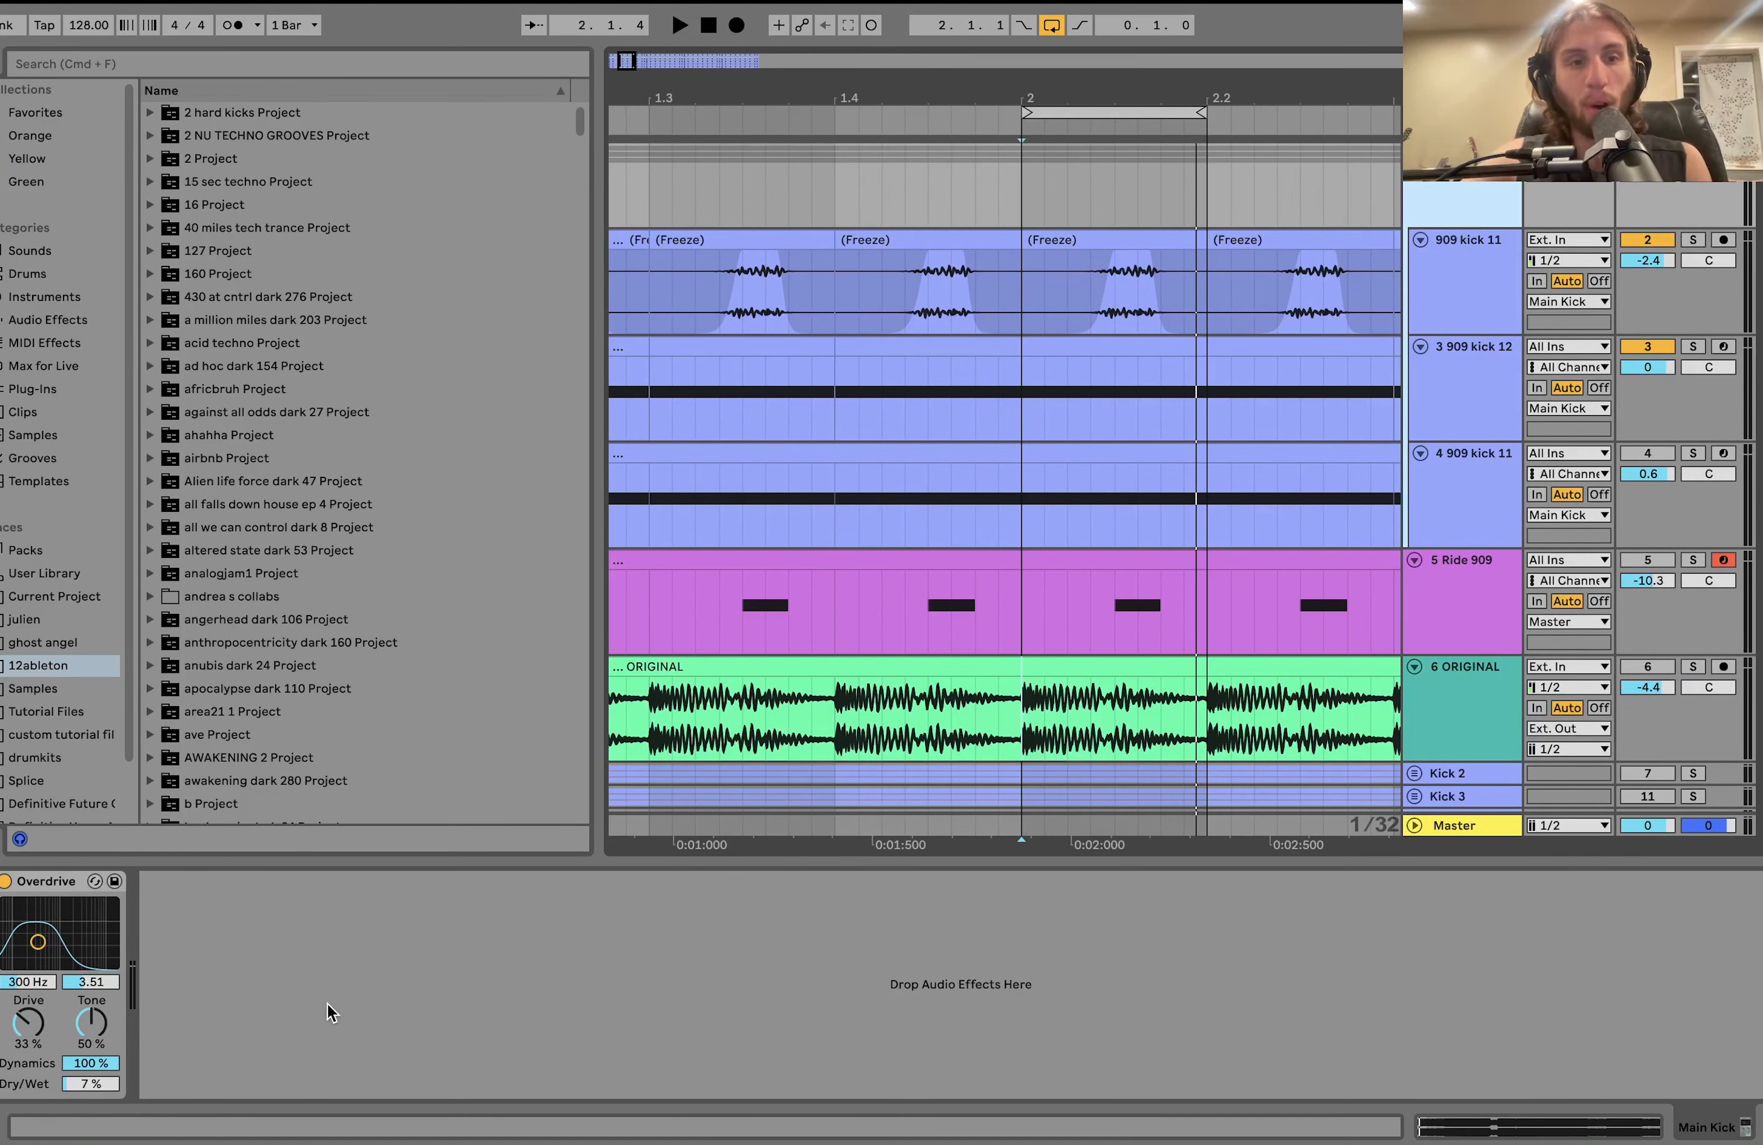
pyautogui.press('space')
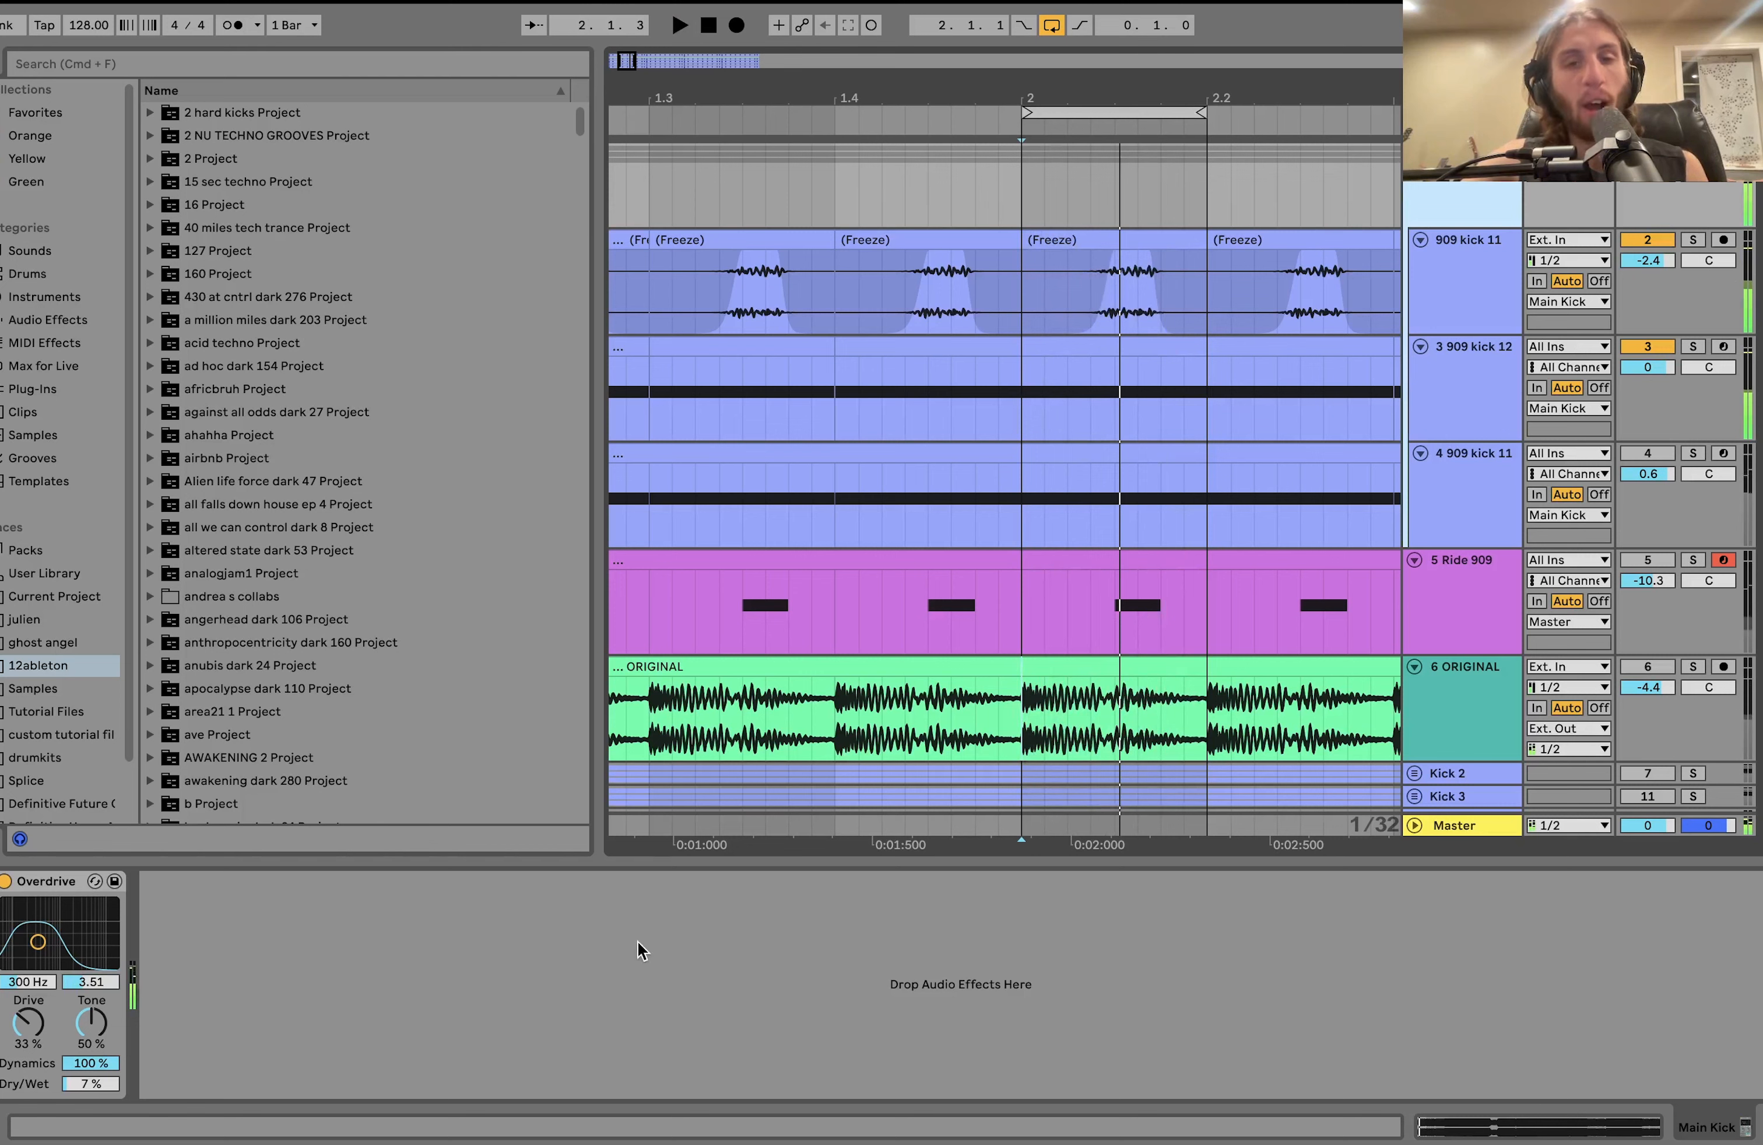
pyautogui.press('space')
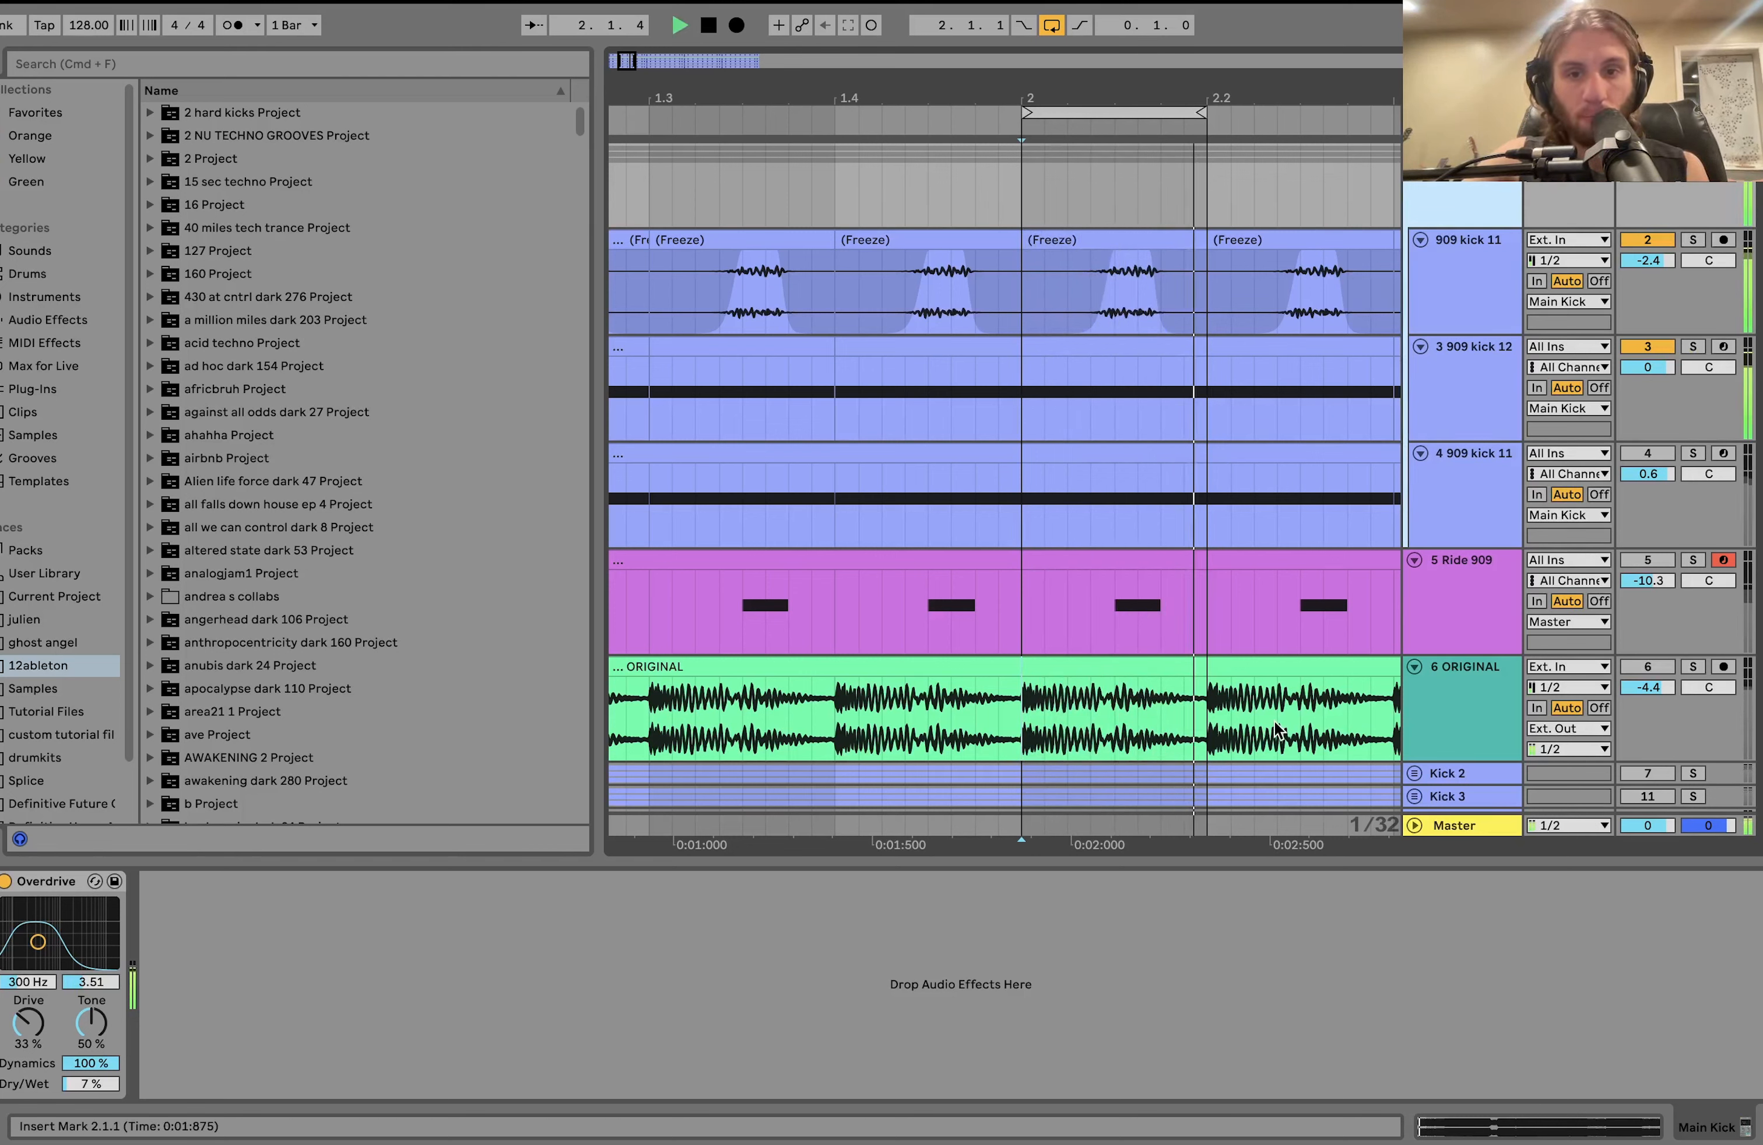
pyautogui.press('space')
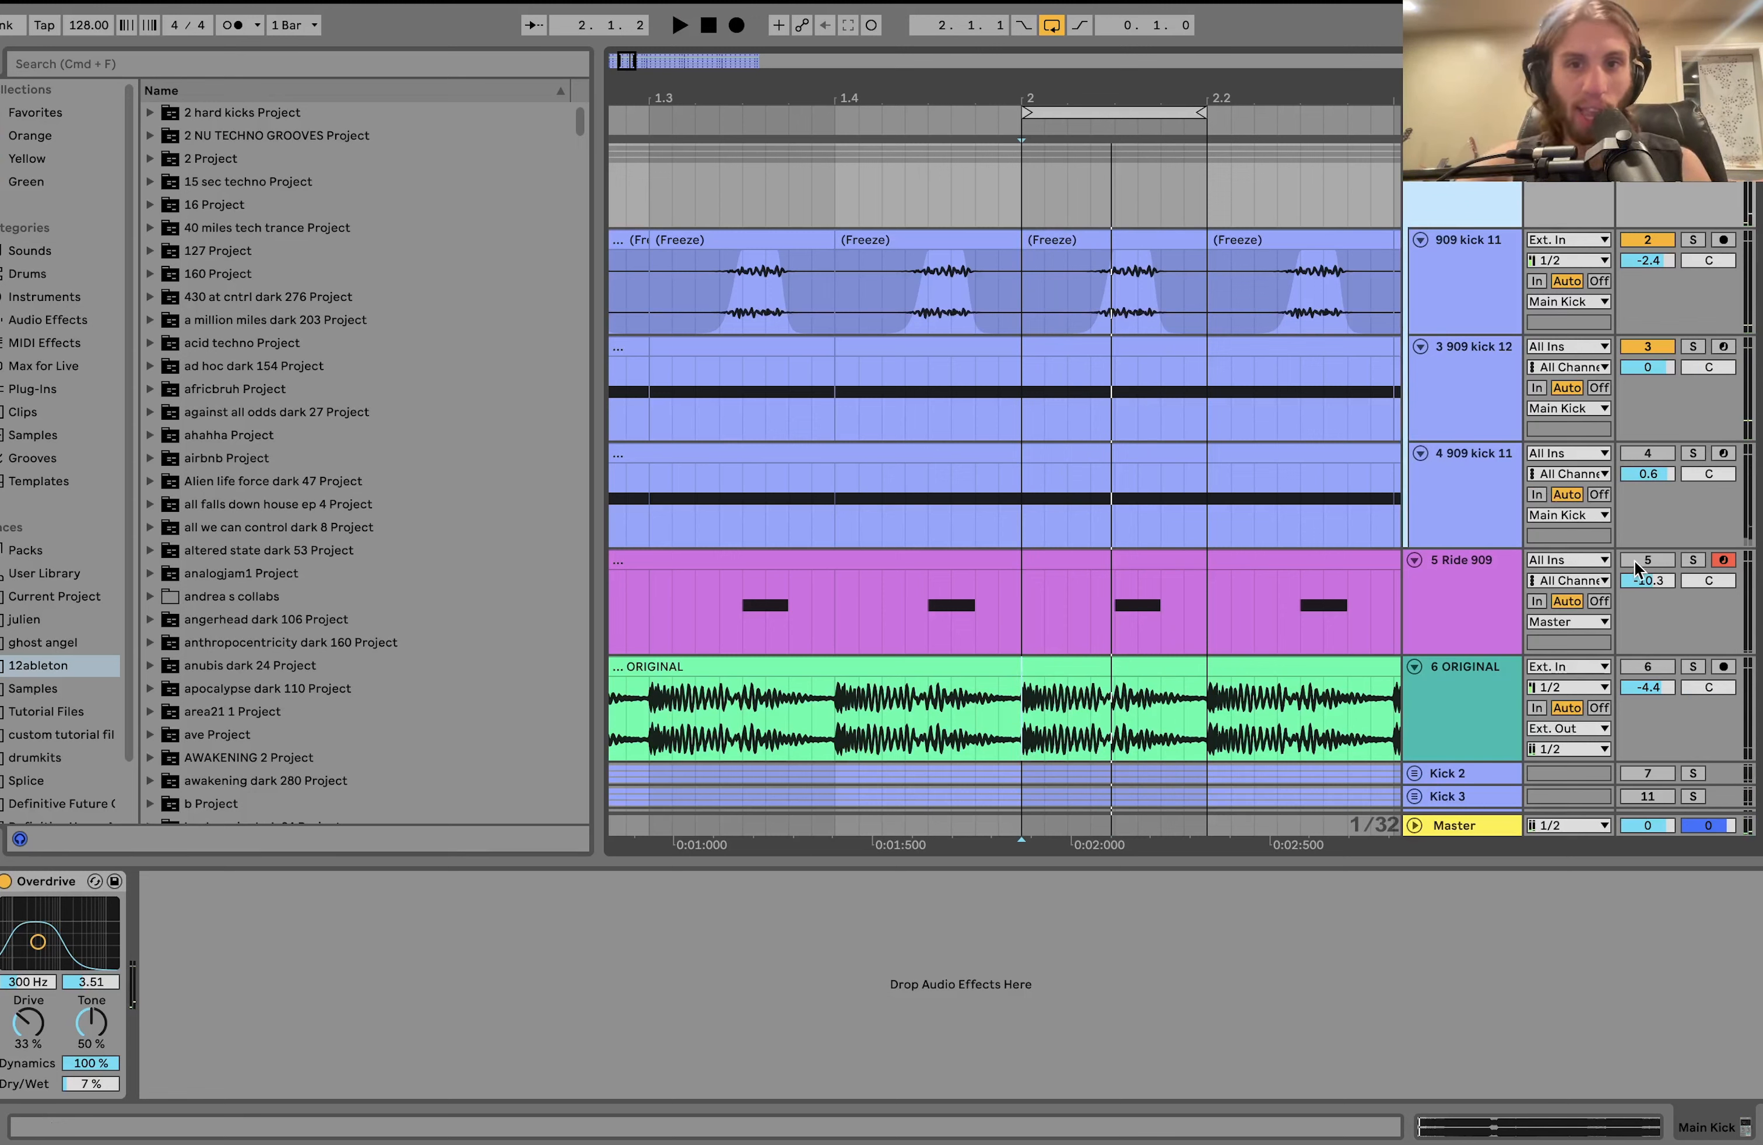
# Review the 909 kick 12 sampler and the 909 kick 11 audio effects, select the frozen clip at 2.1.1 and play it.
pyautogui.click(1480, 376)
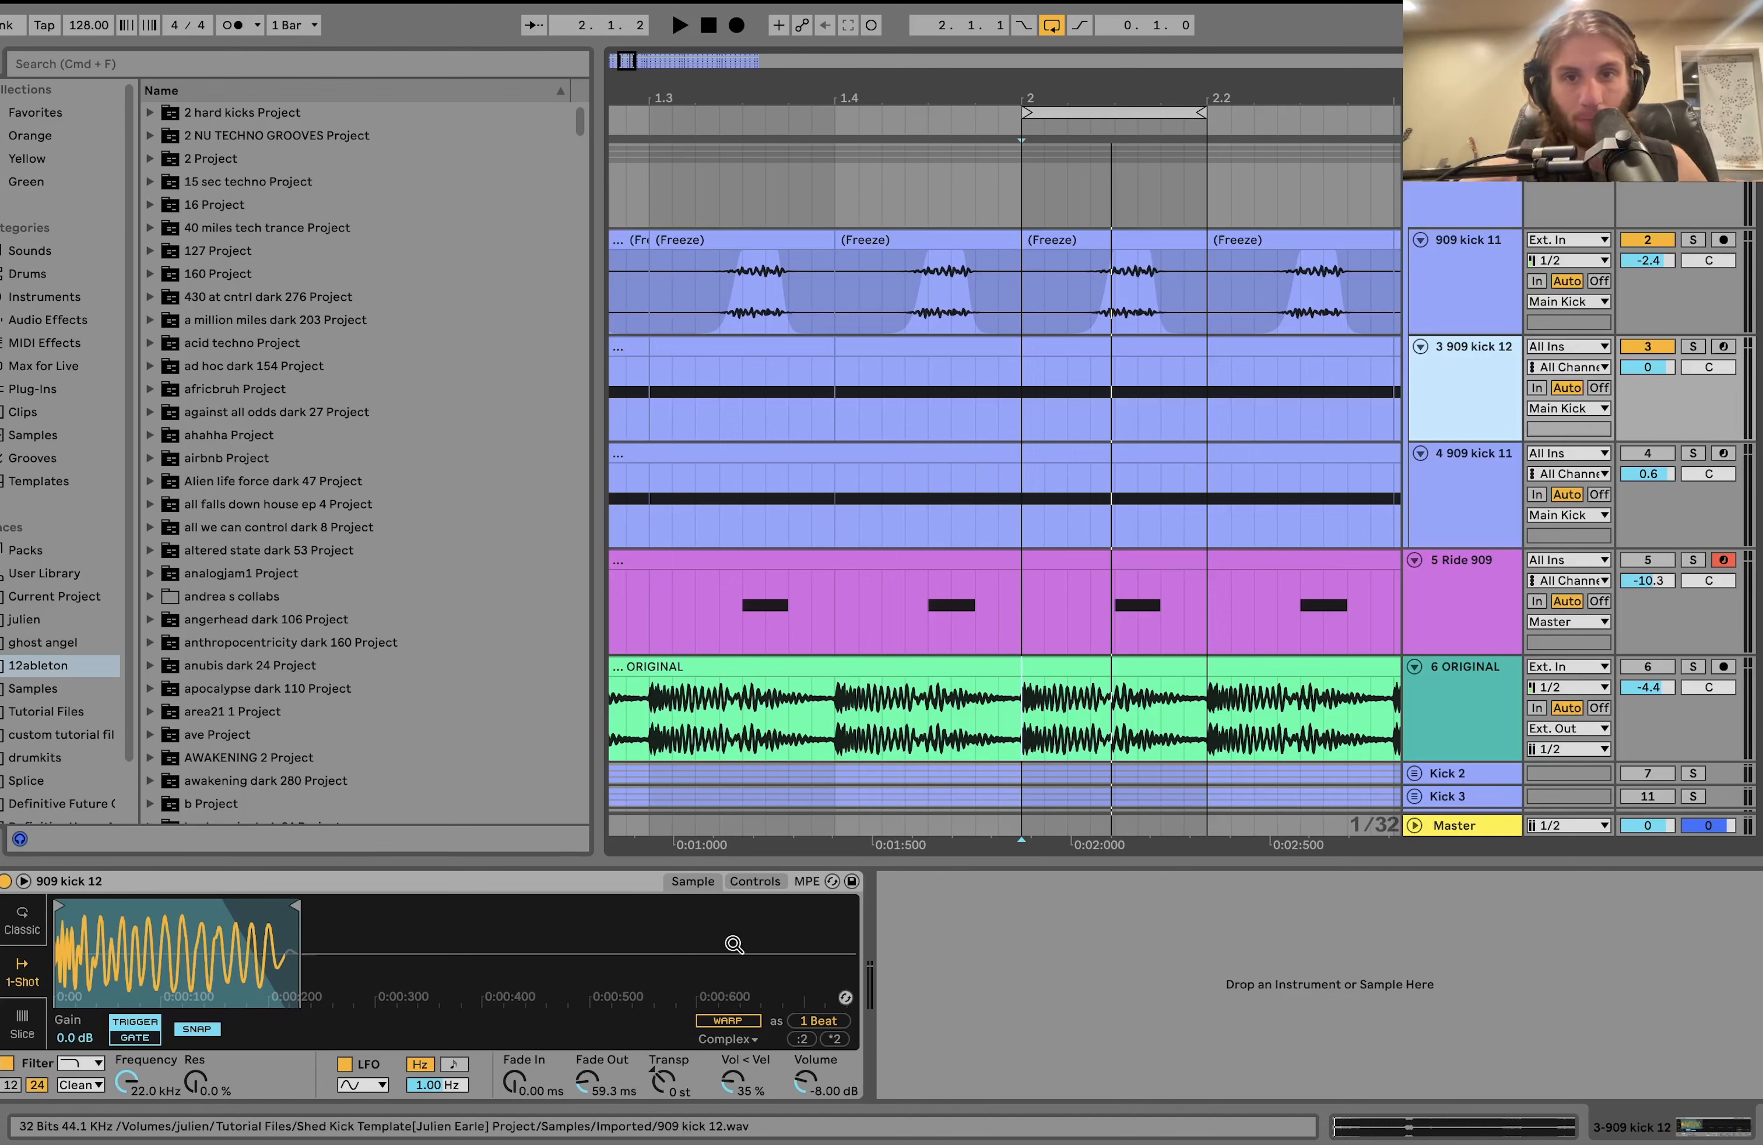
pyautogui.click(1475, 316)
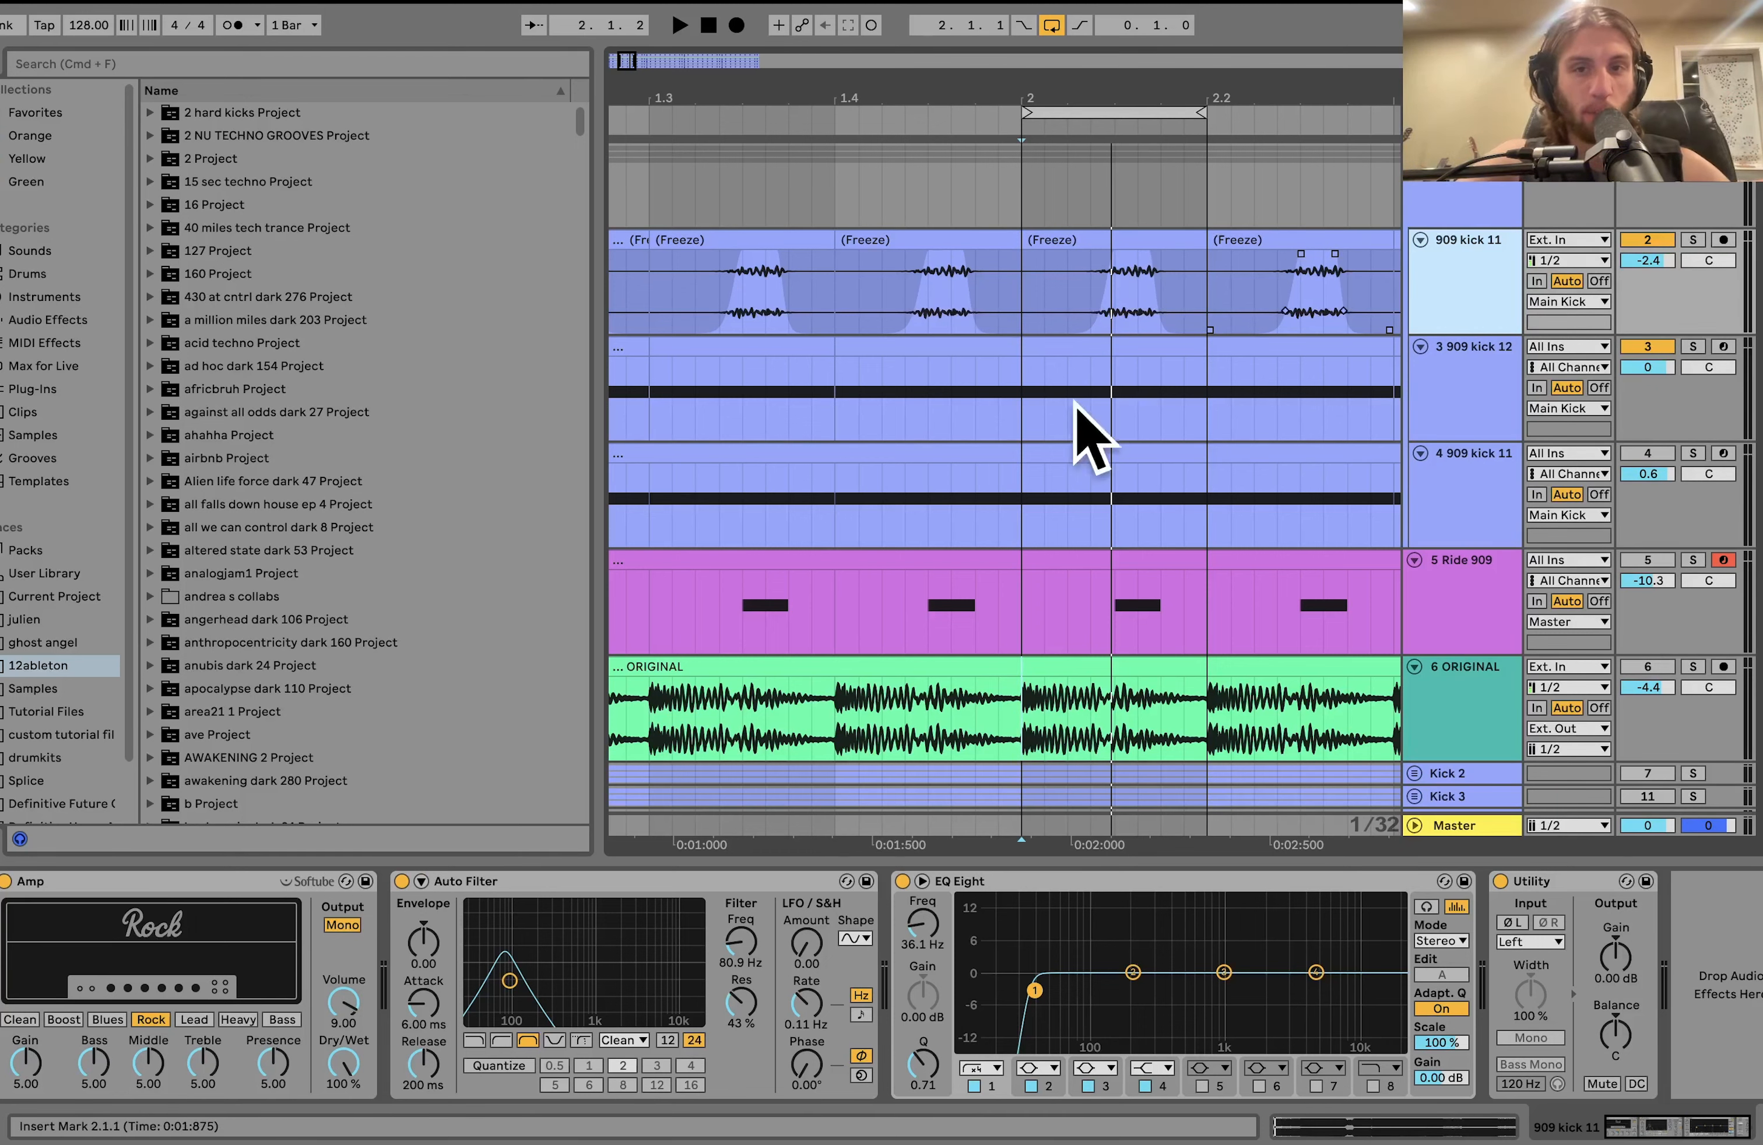
pyautogui.click(1121, 238)
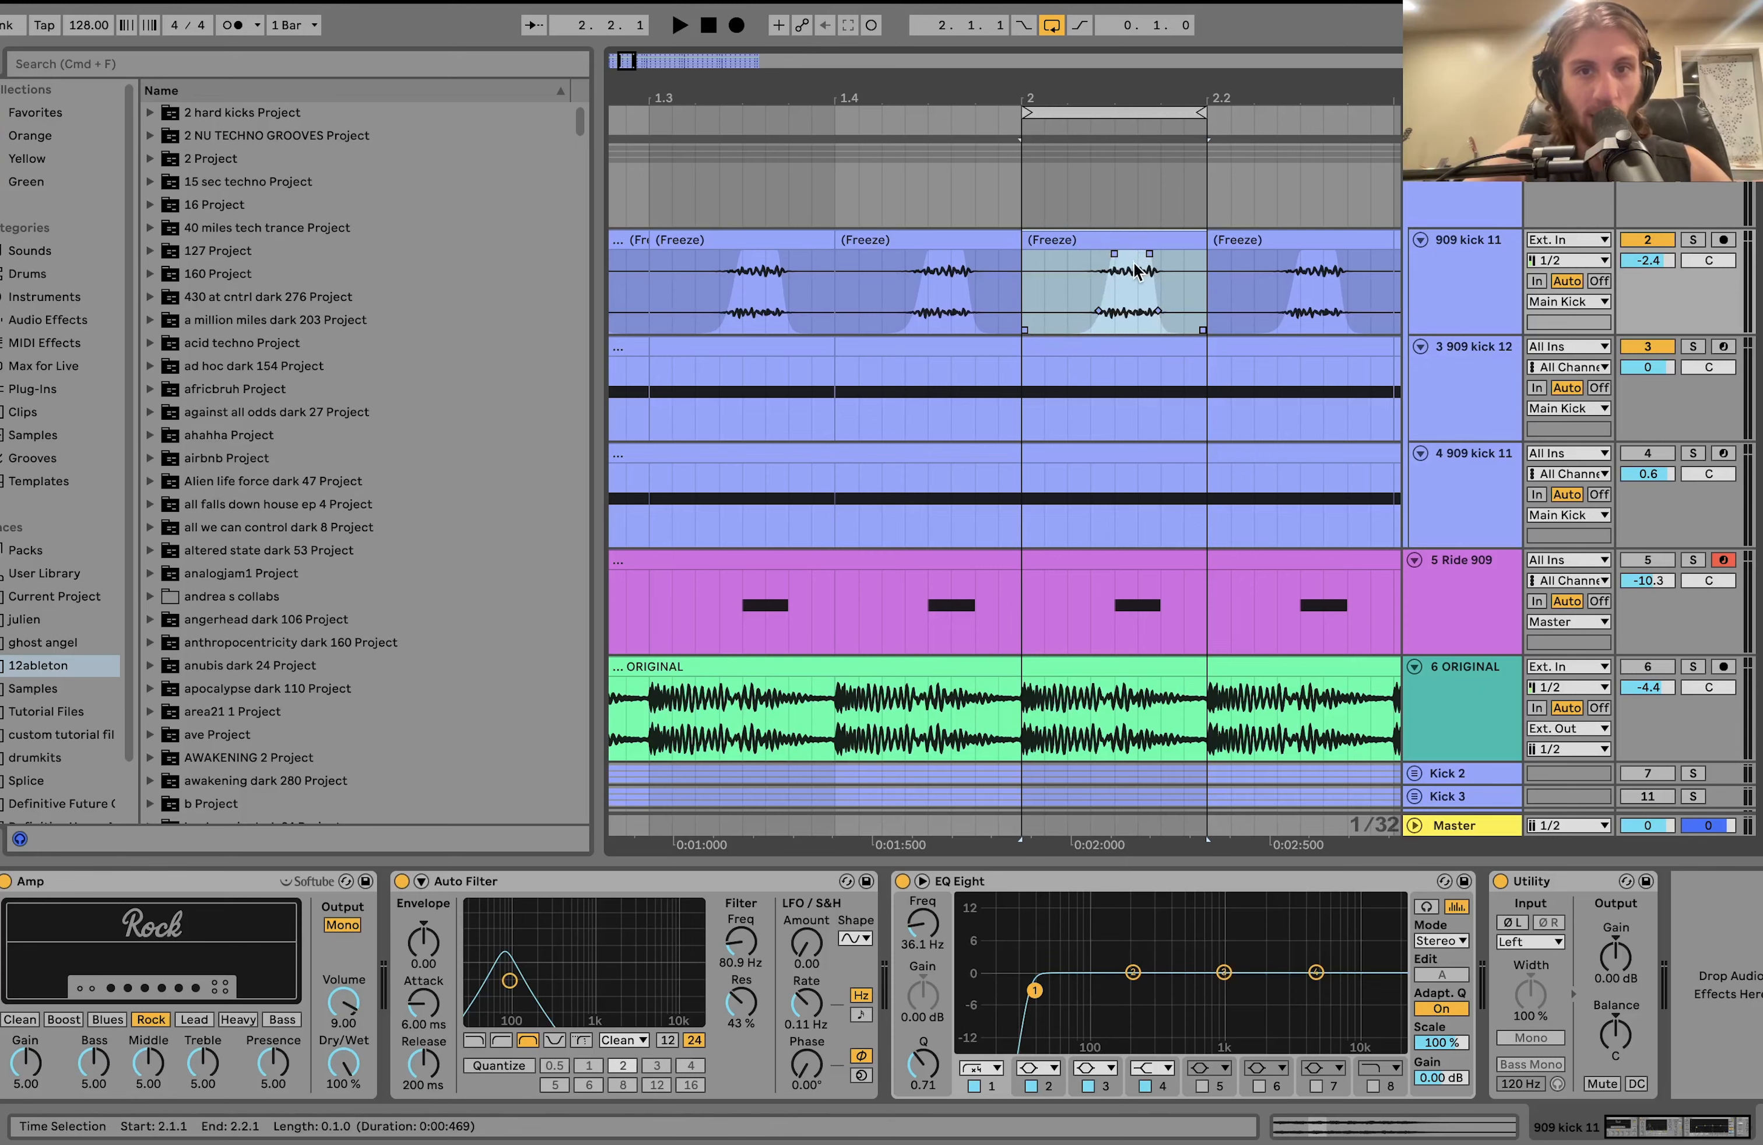
pyautogui.press('space')
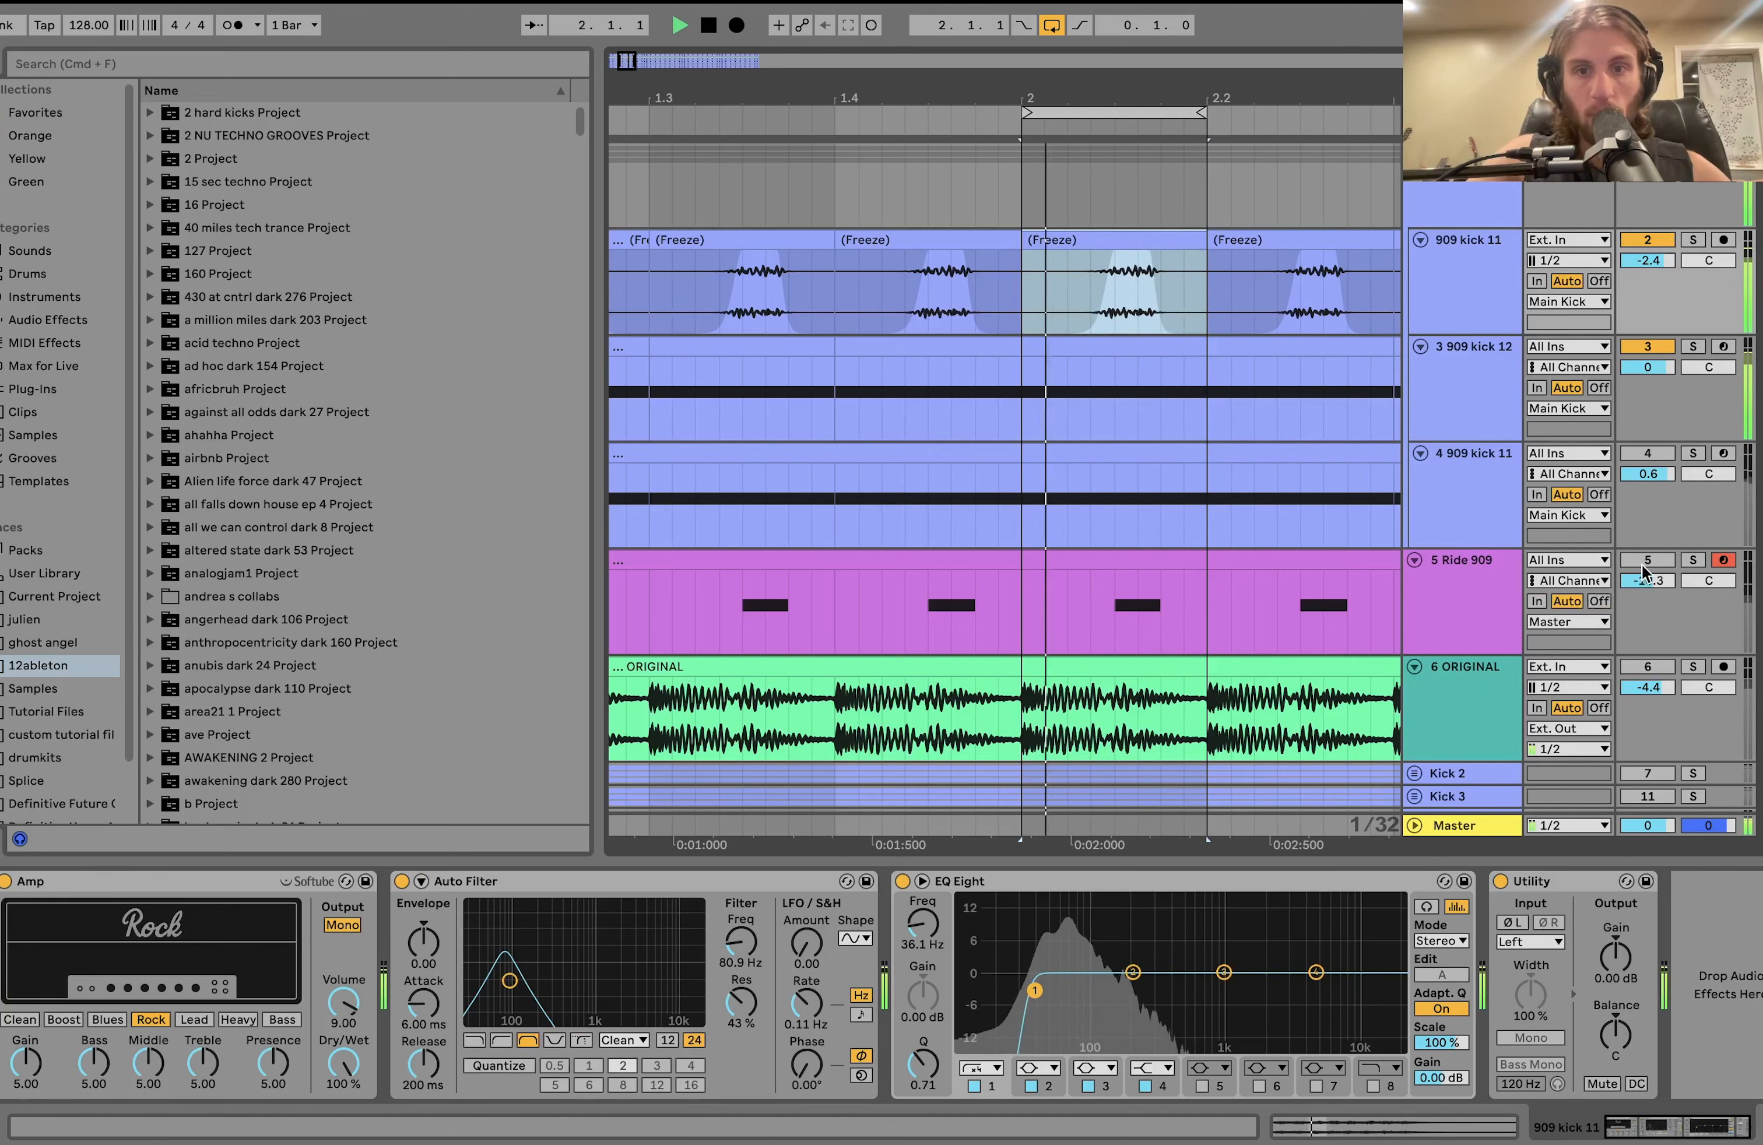
pyautogui.press('space')
pyautogui.scroll(5, 1189, 344)
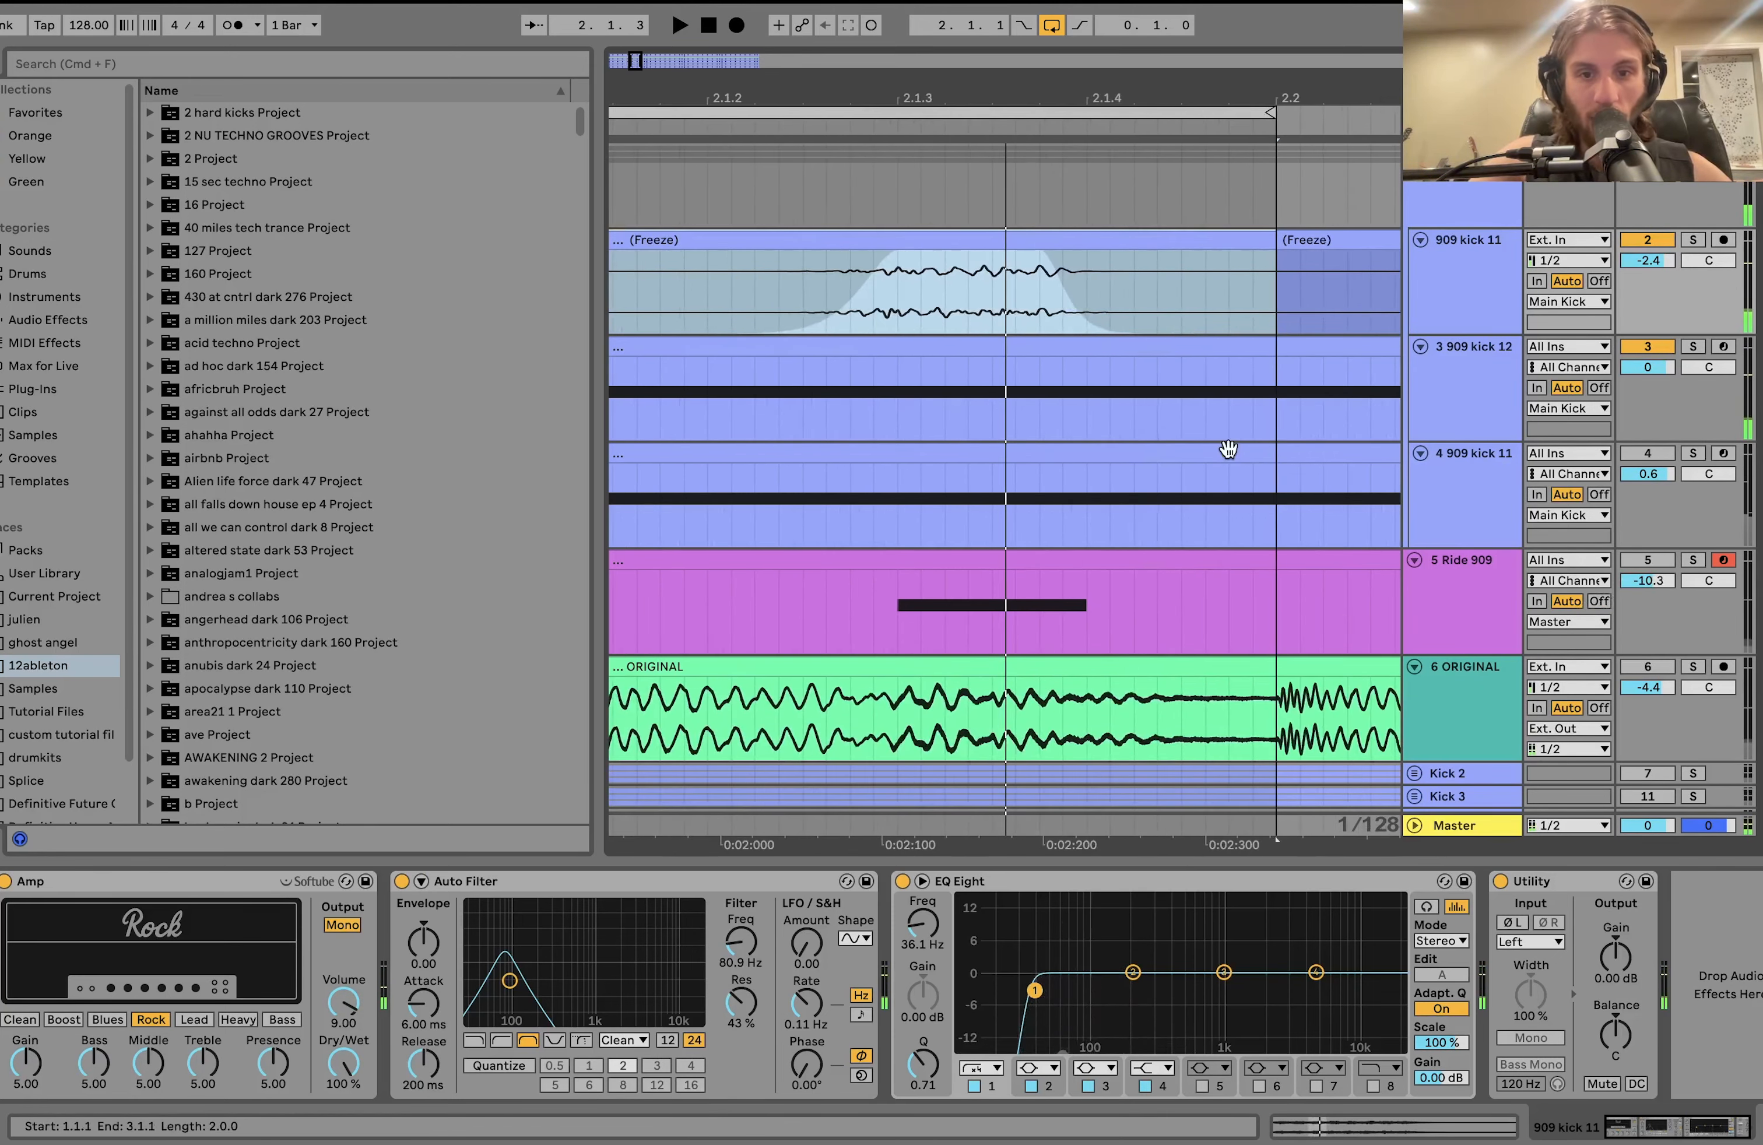
pyautogui.scroll(-5, 1248, 543)
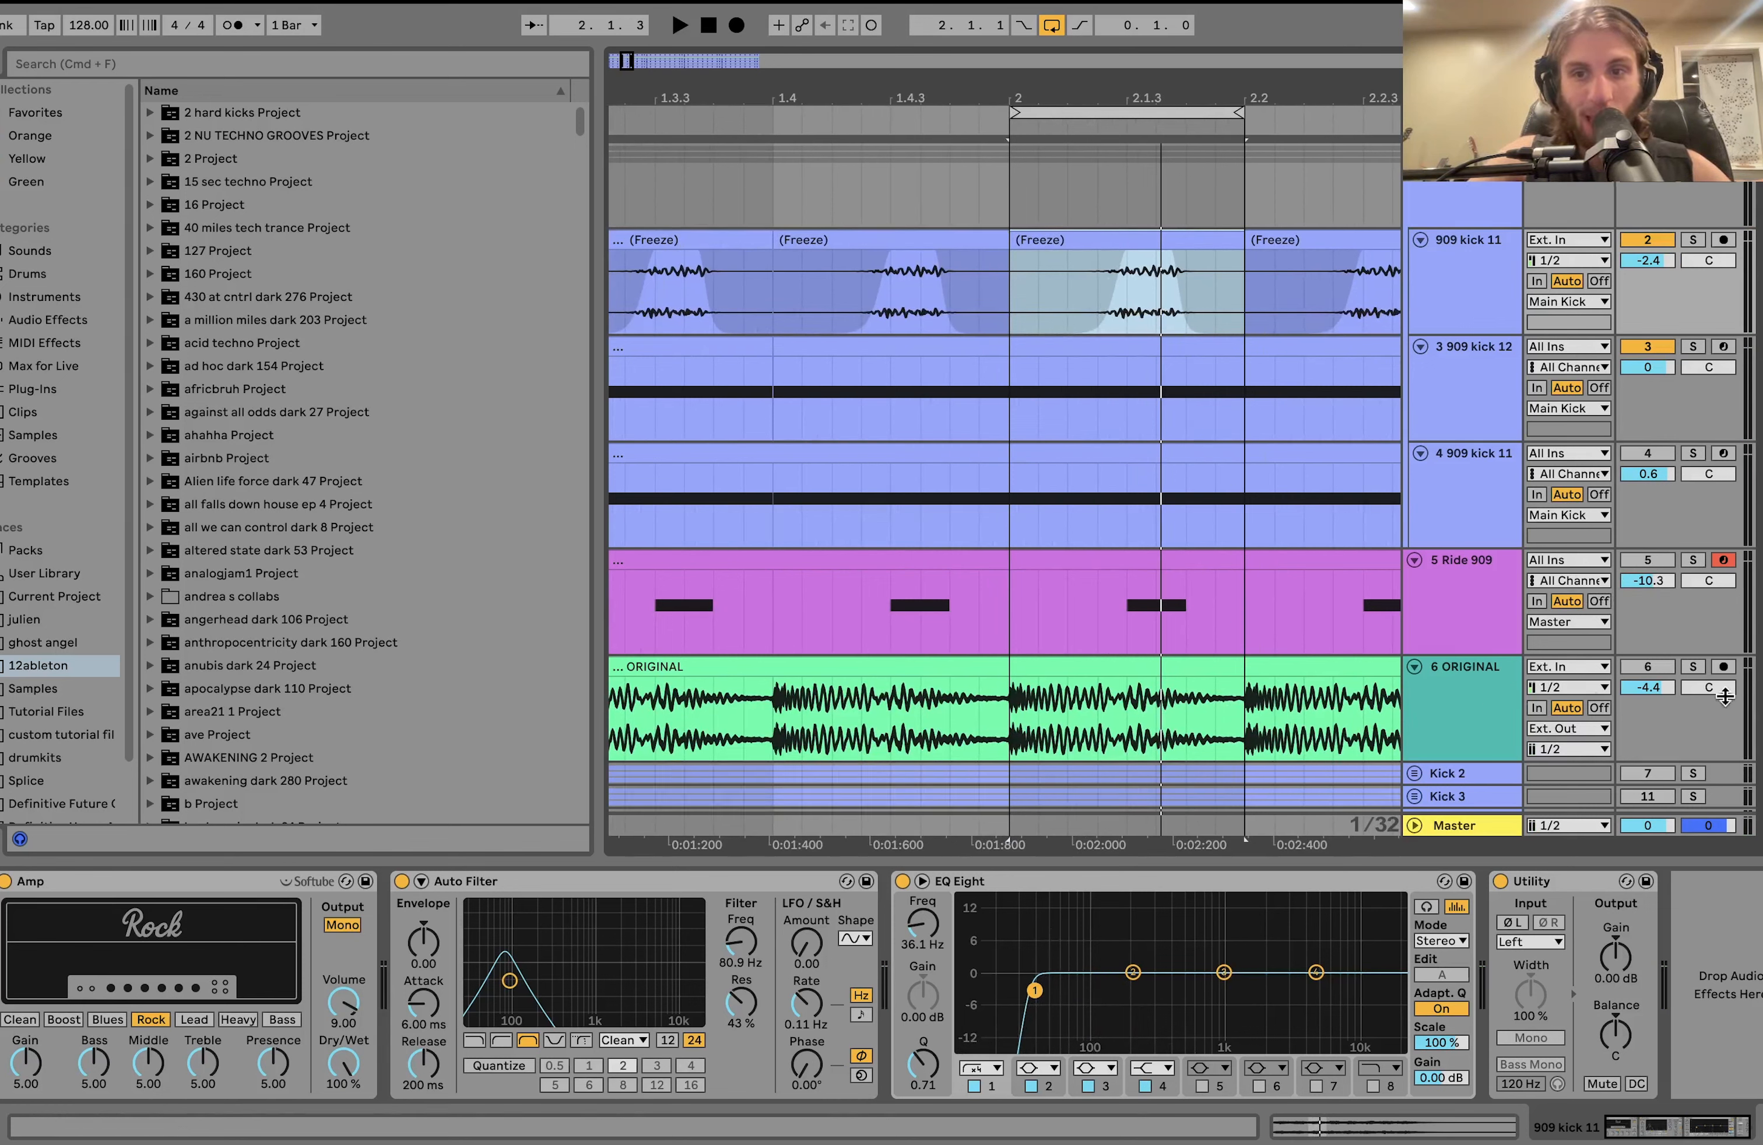
# Solo the ORIGINAL track, play it and select the tail of its kick from 2.1.4 to 2.2.1.
pyautogui.click(1698, 664)
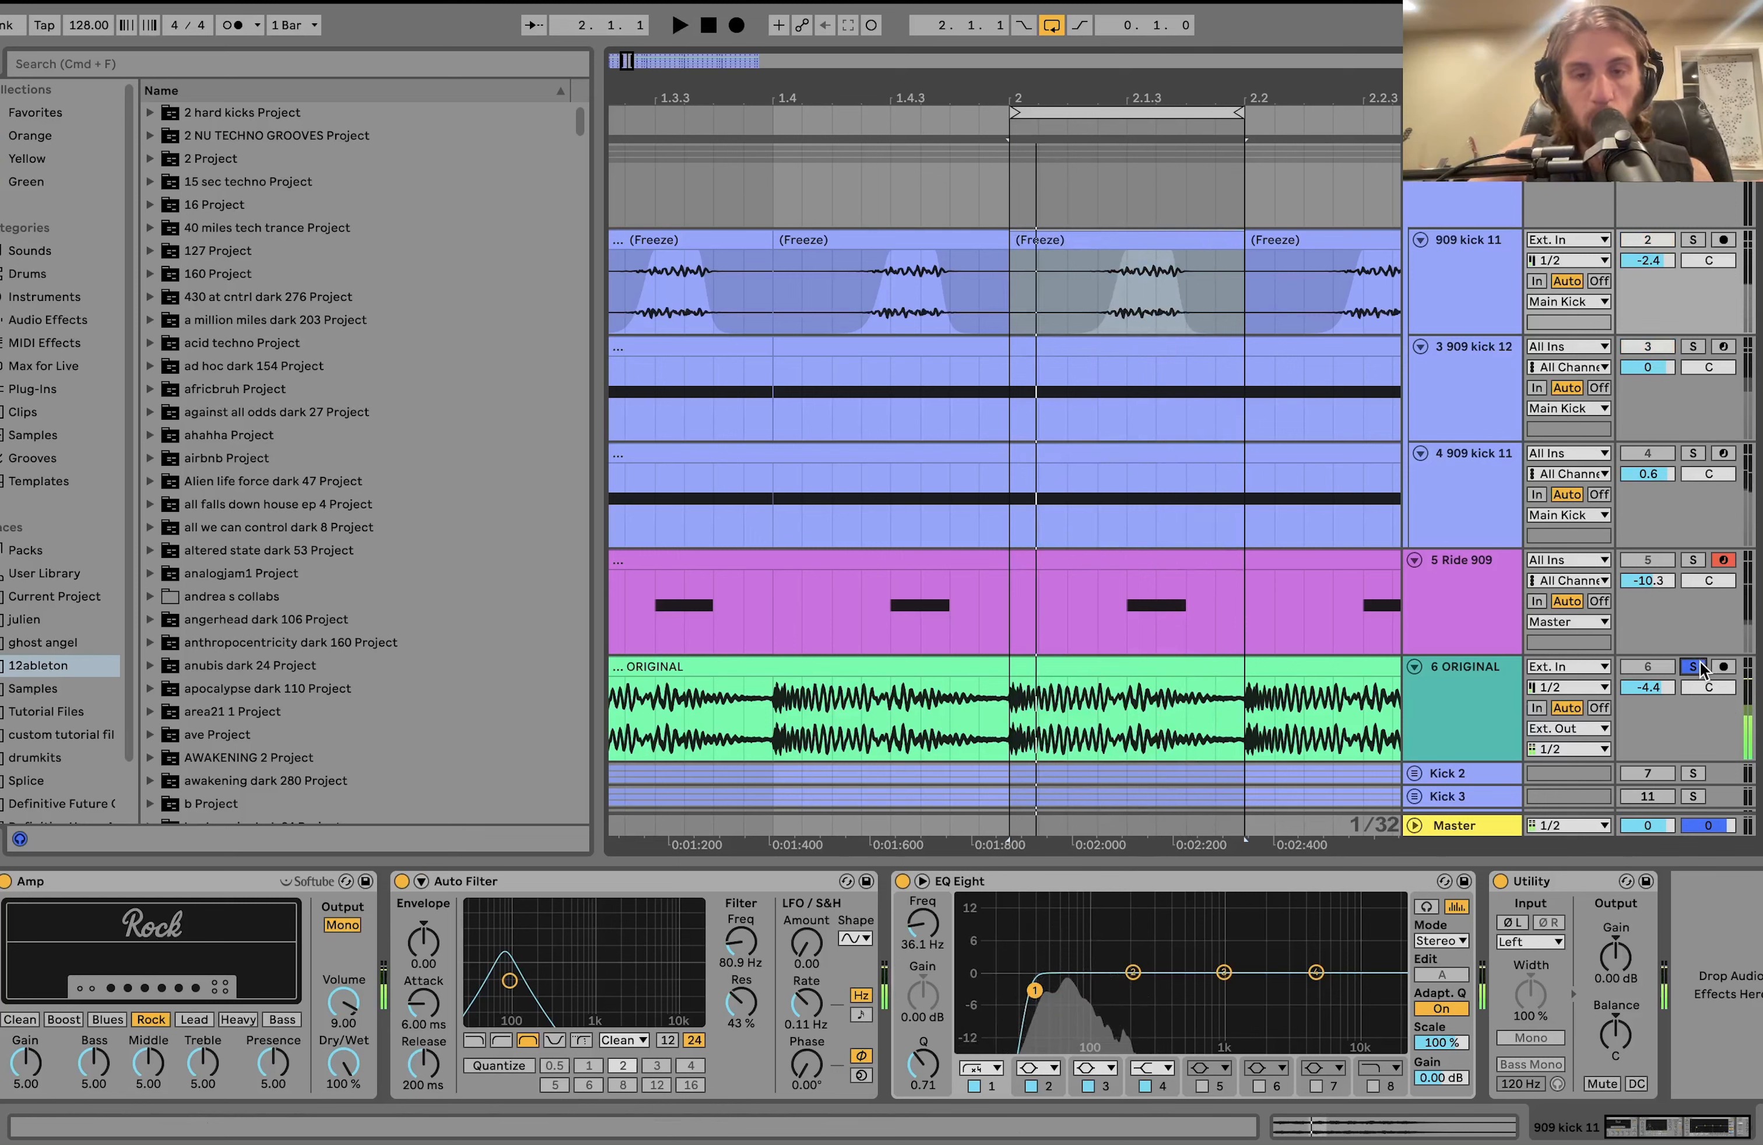
pyautogui.click(1209, 727)
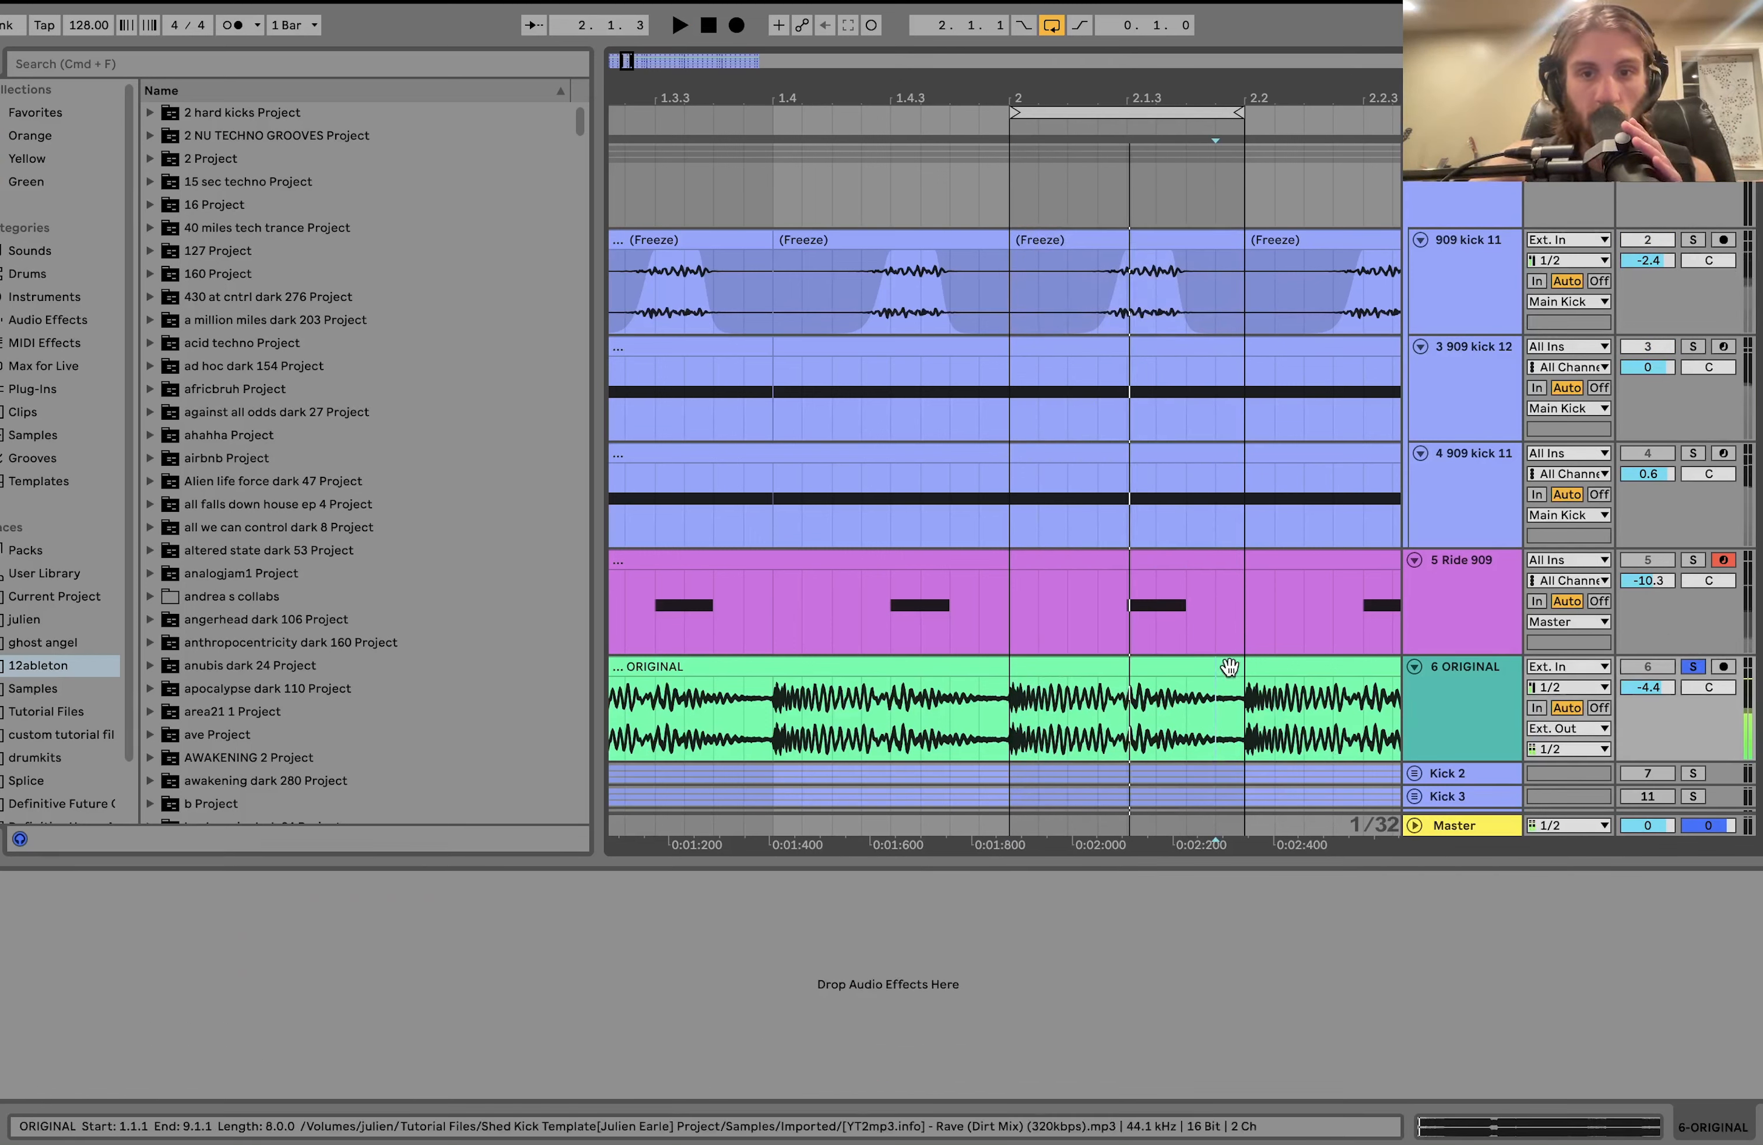
pyautogui.moveTo(1218, 705); pyautogui.dragTo(1235, 648)
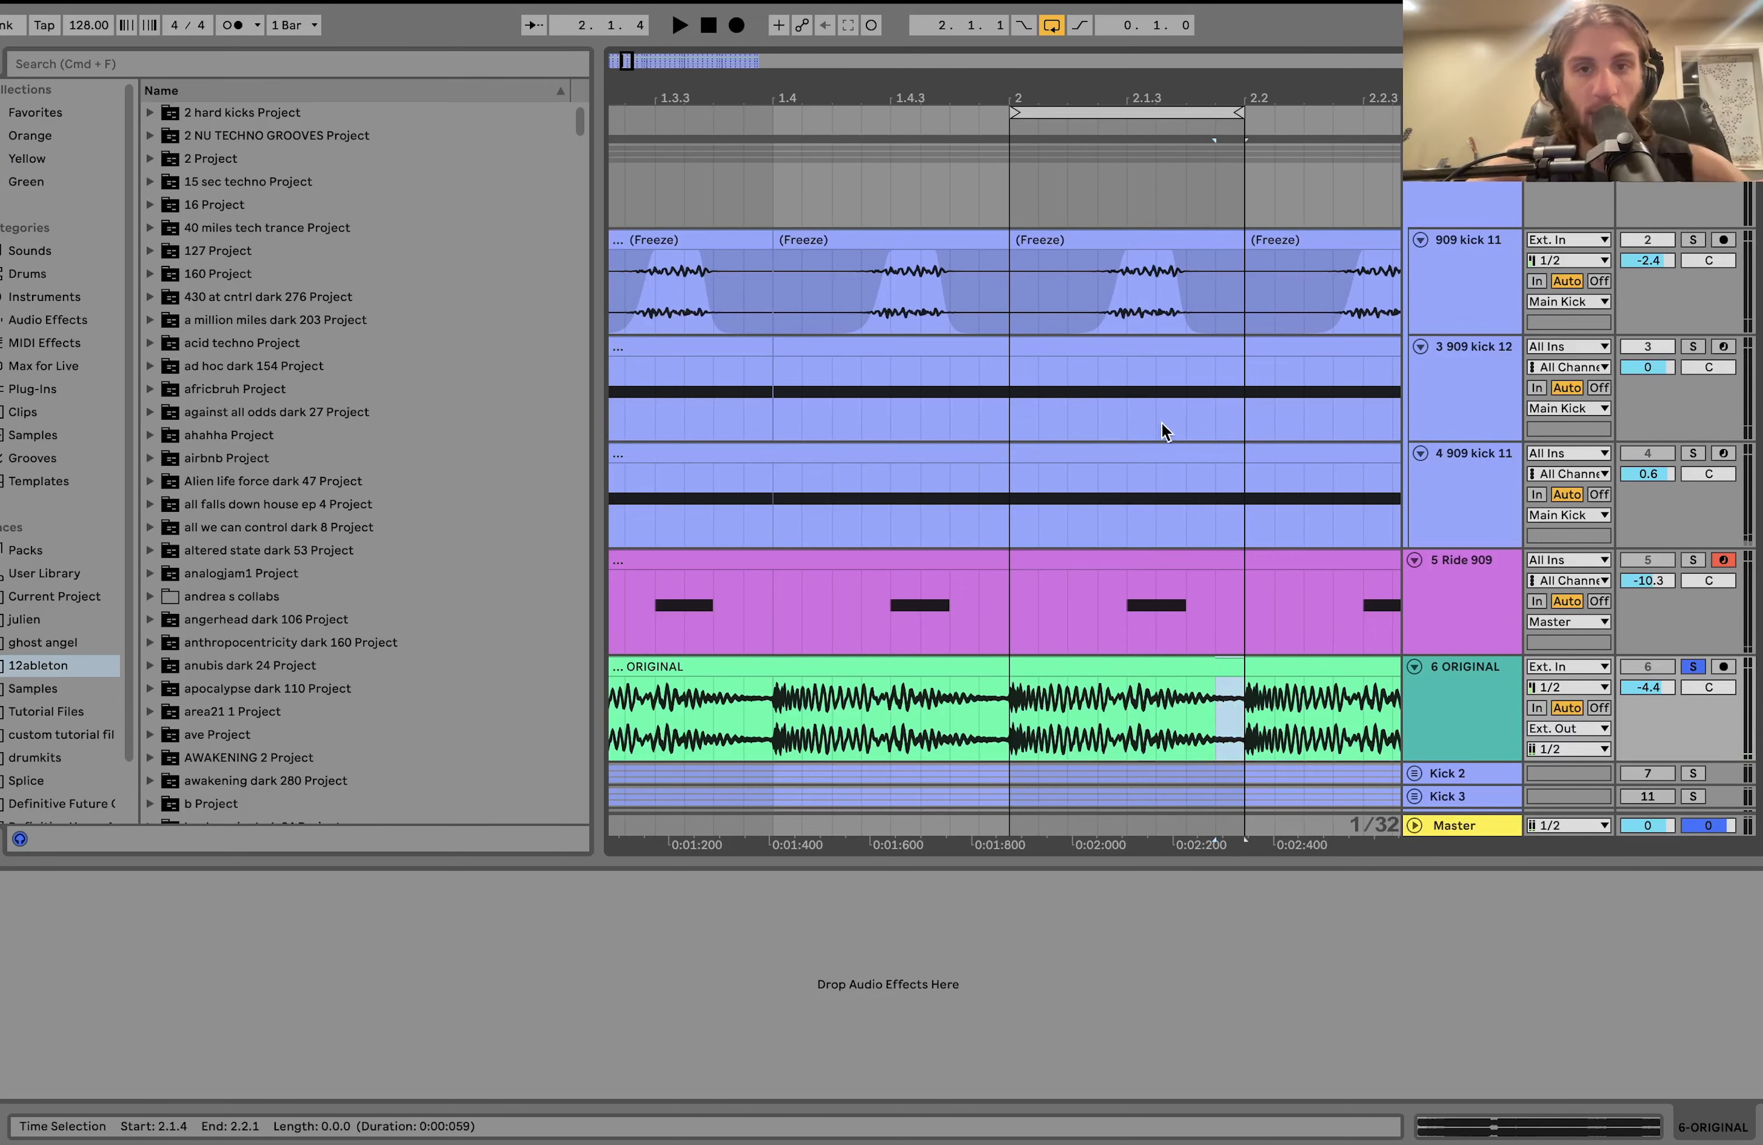
# Unsolo the ORIGINAL track, activate the Ride 909 track and play it together with the layered kick.
pyautogui.click(1143, 375)
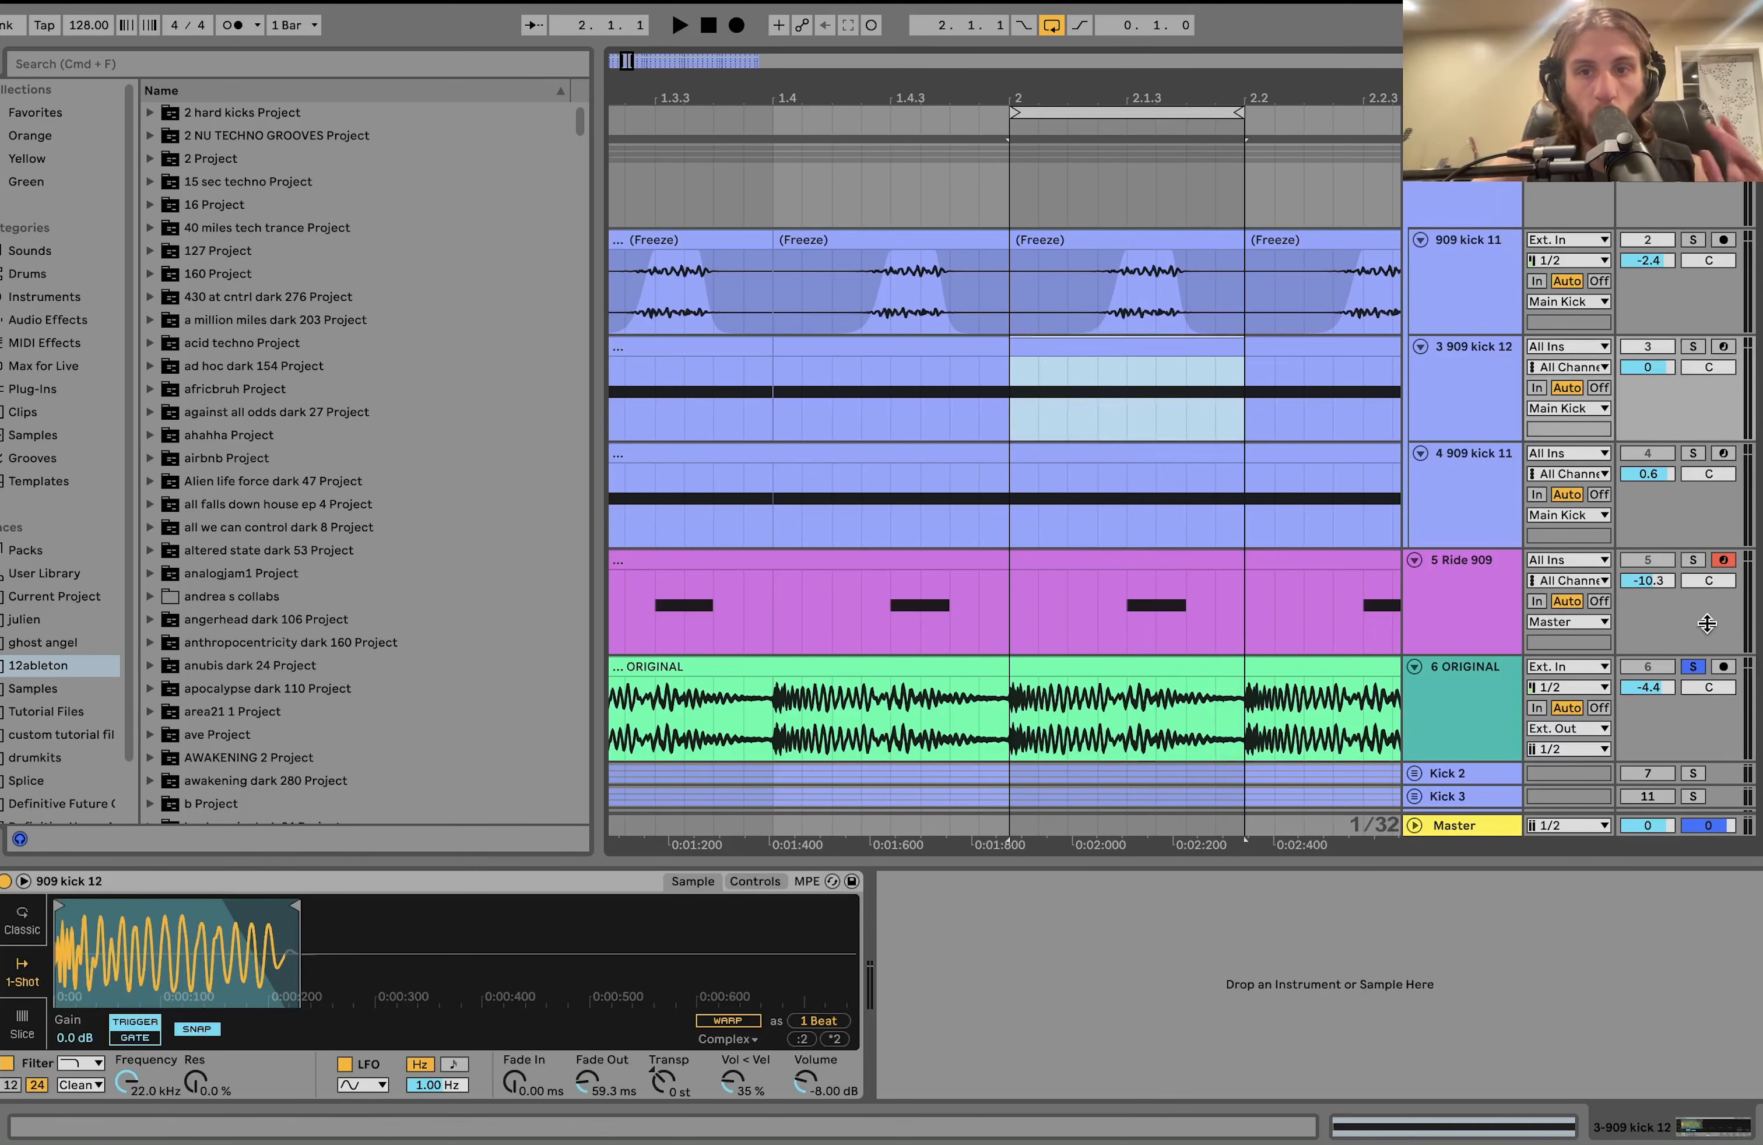
pyautogui.click(1694, 666)
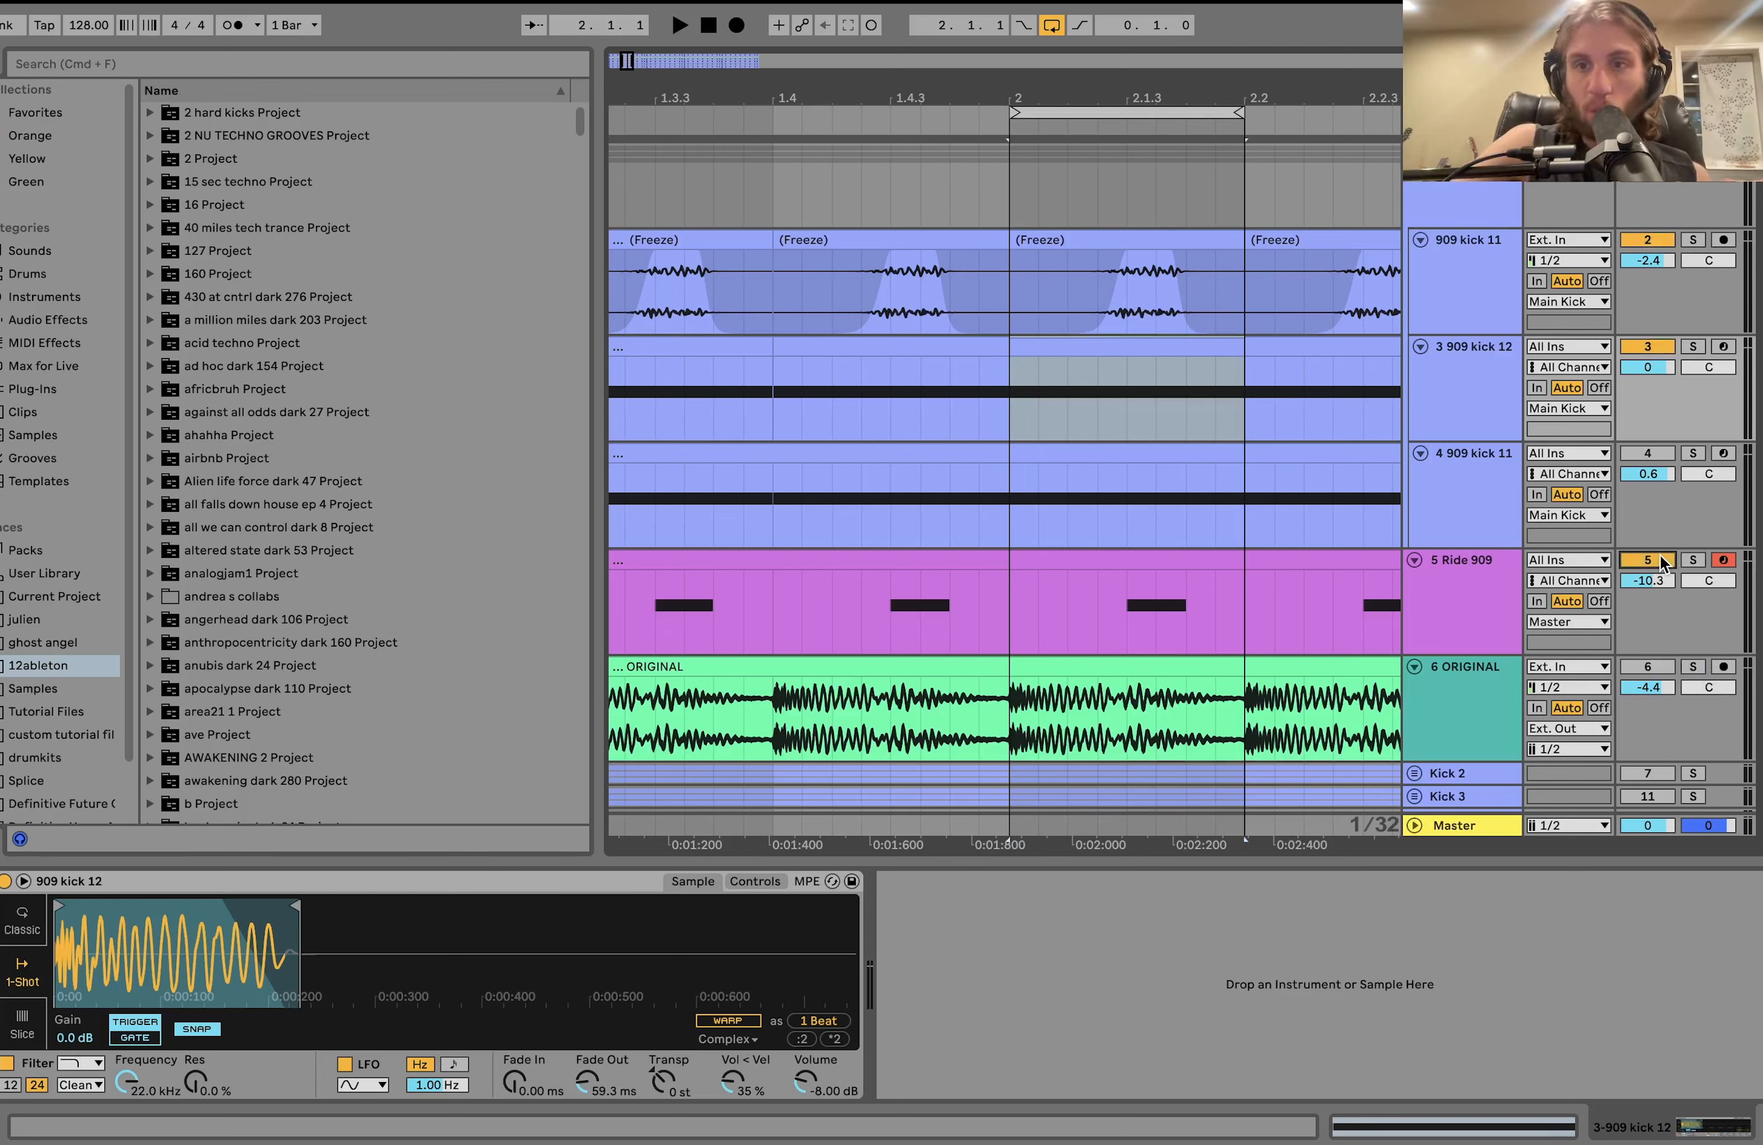
pyautogui.press('space')
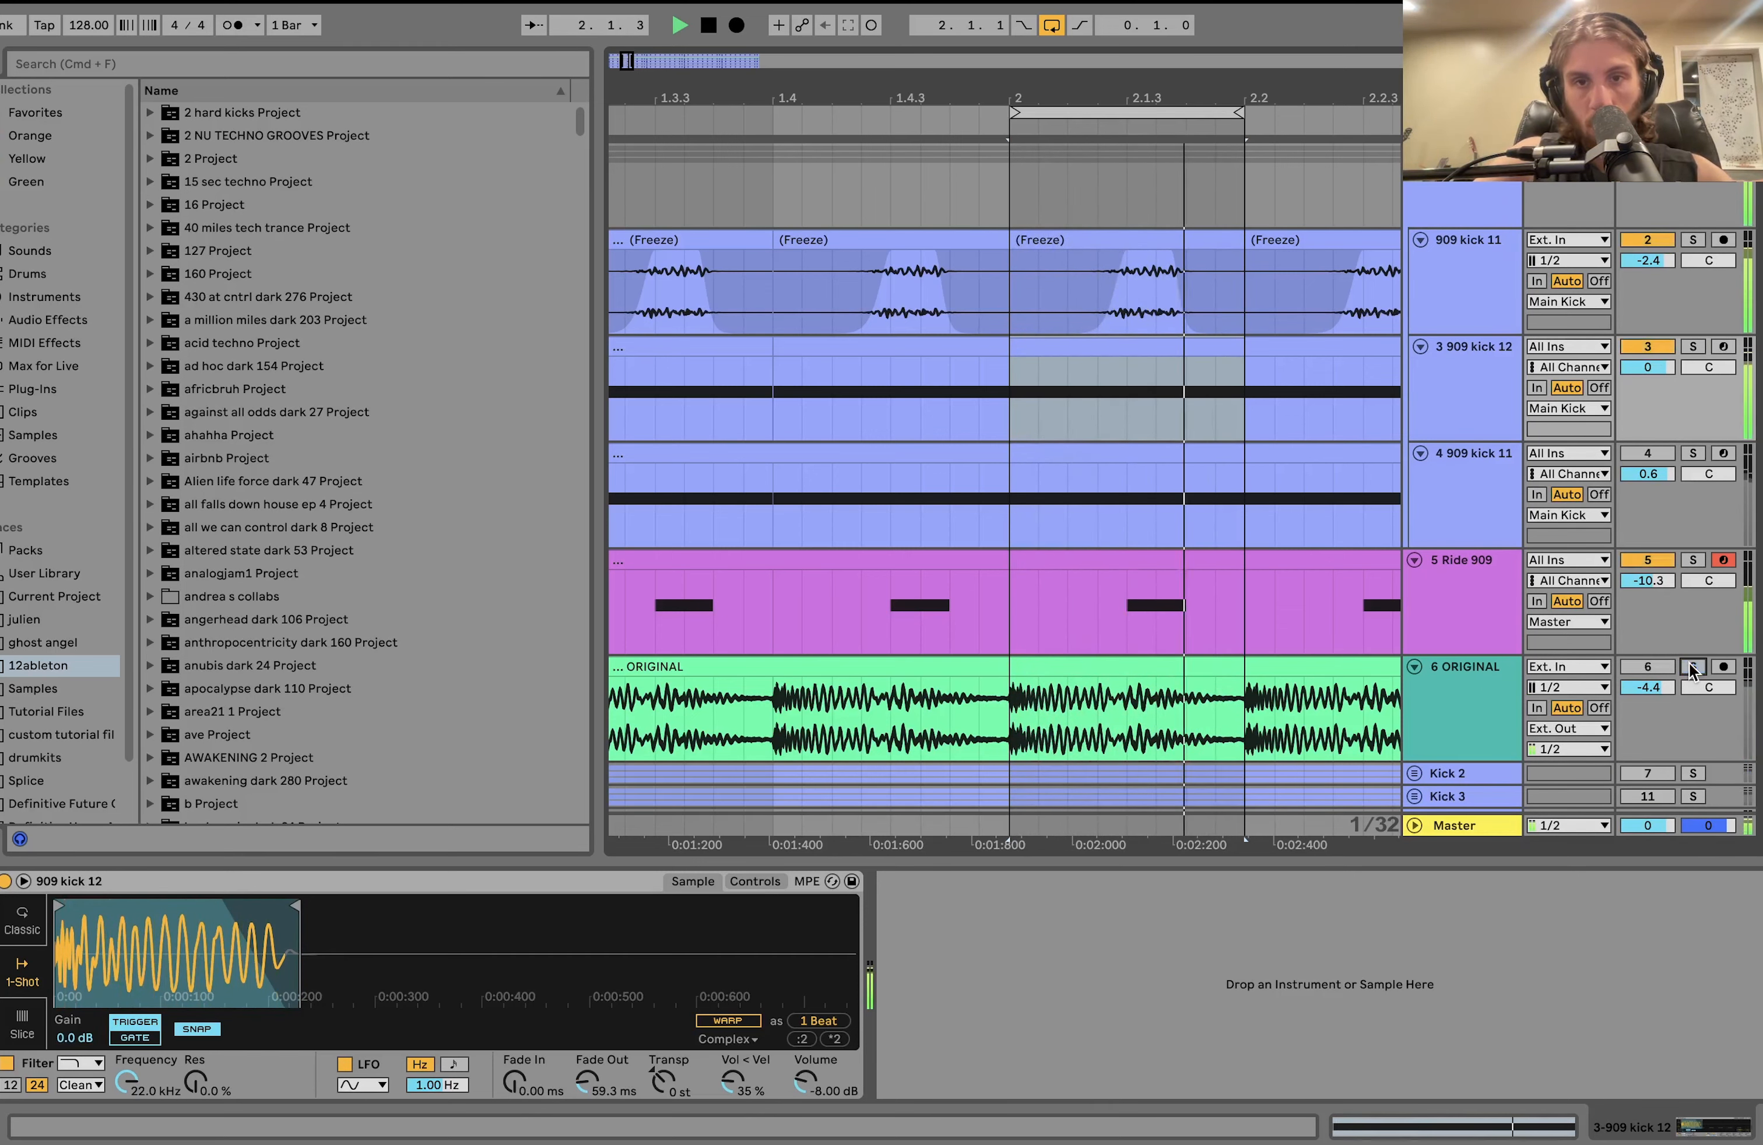
pyautogui.scroll(-3, 1690, 667)
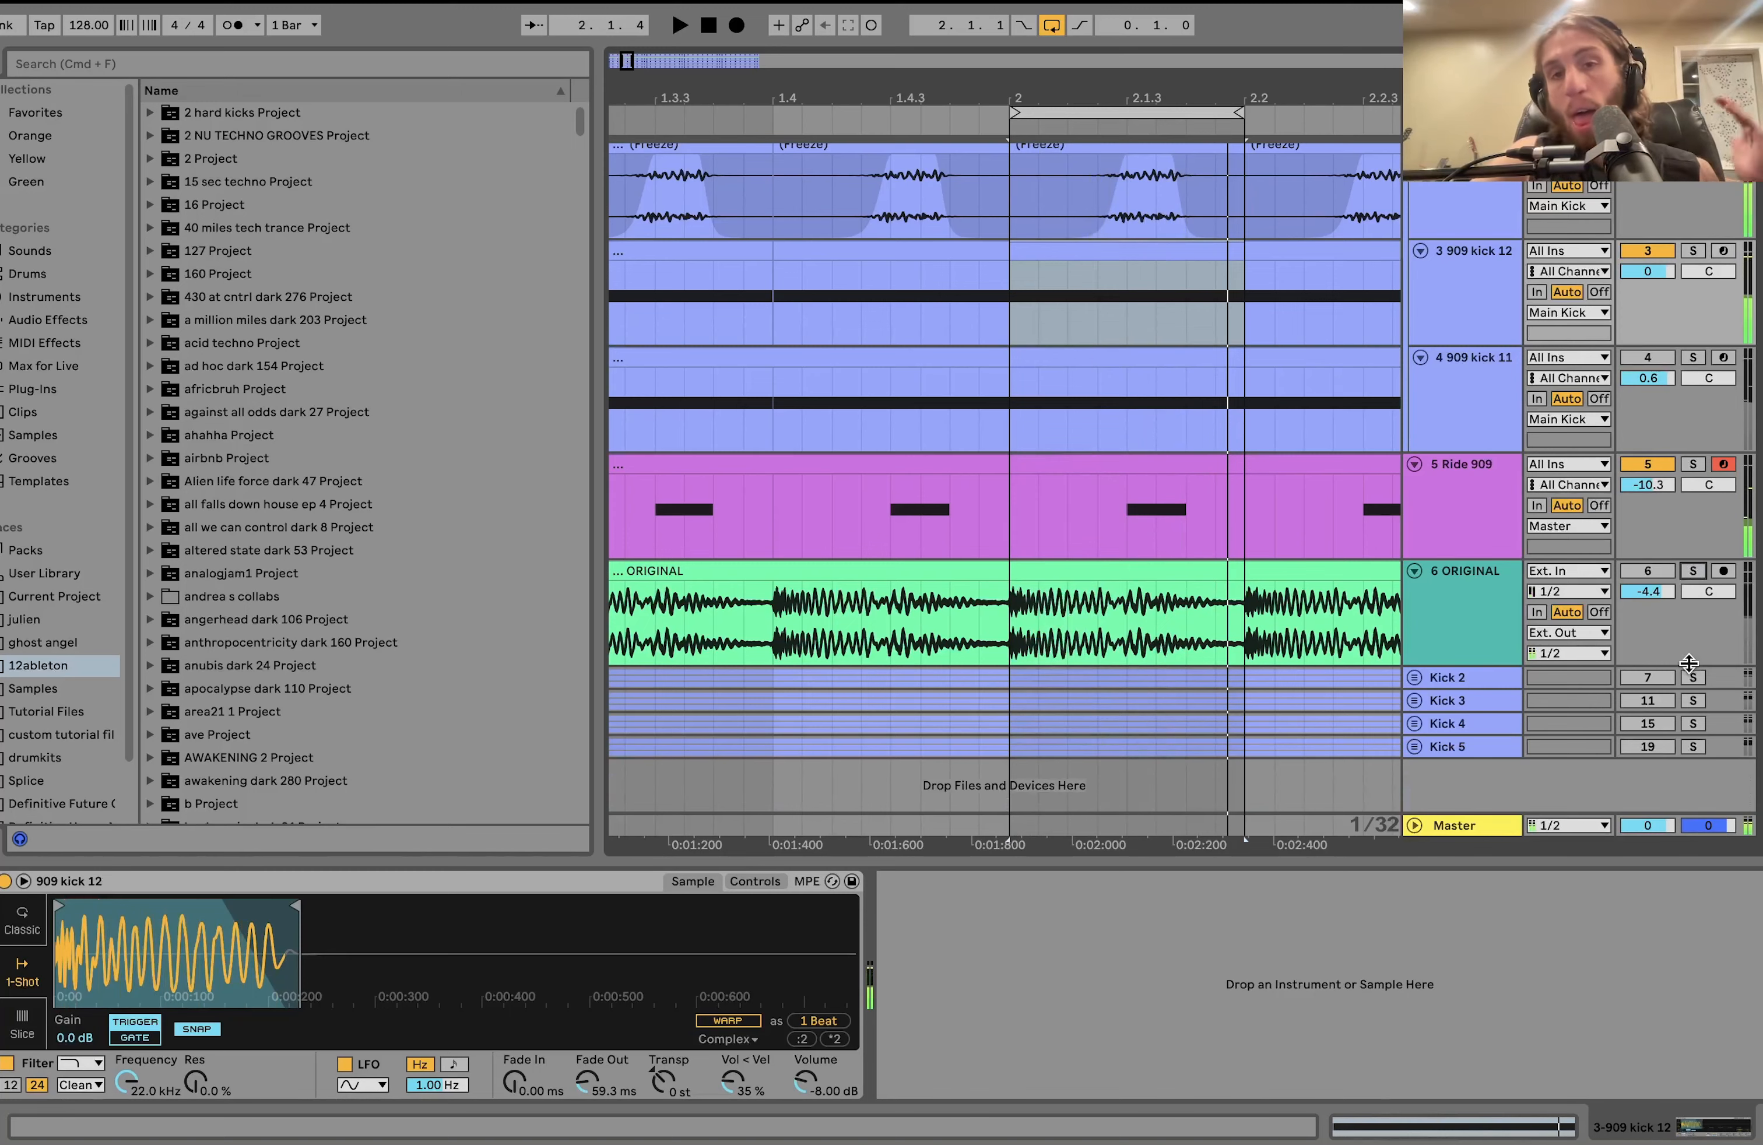
# Select both Ride 909 clips and loop the arrangement across their full eight bars, from 1.1.1 to 9.1.1.
pyautogui.scroll(-6, 973, 467)
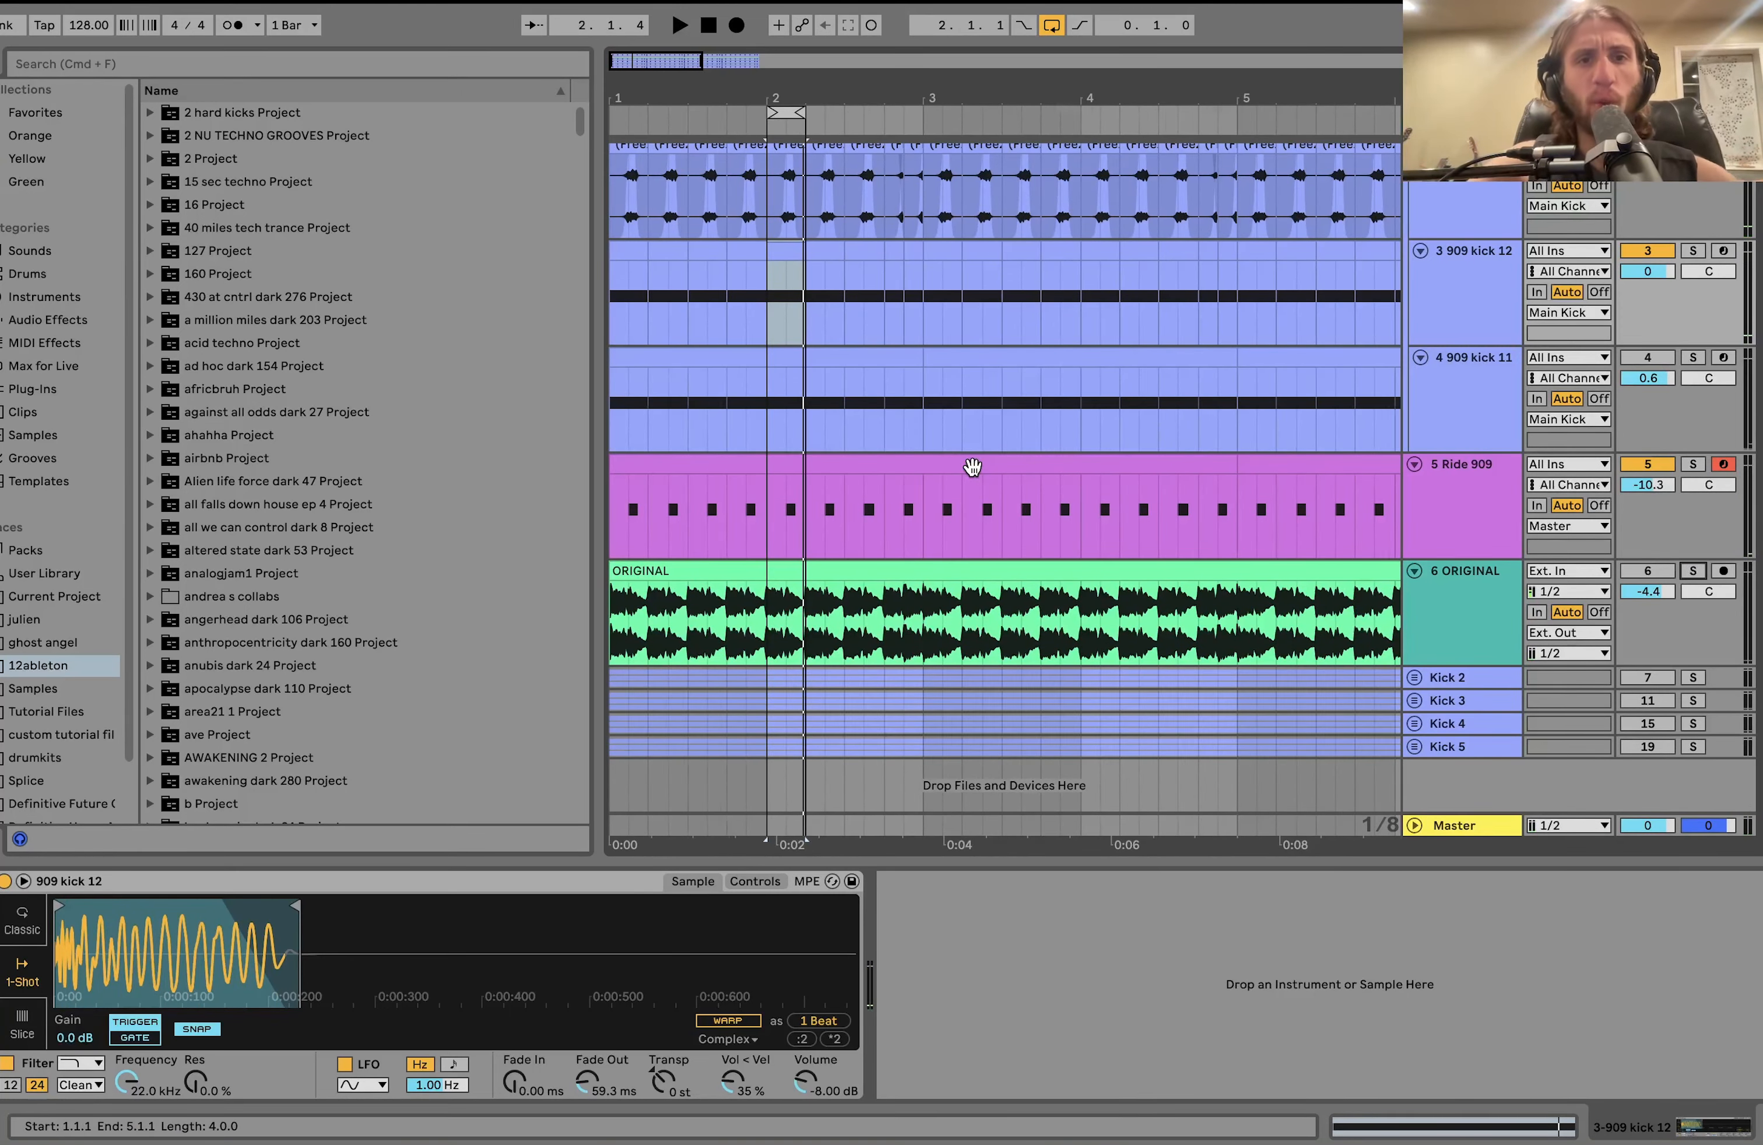
pyautogui.scroll(-5, 973, 467)
pyautogui.scroll(5, 749, 476)
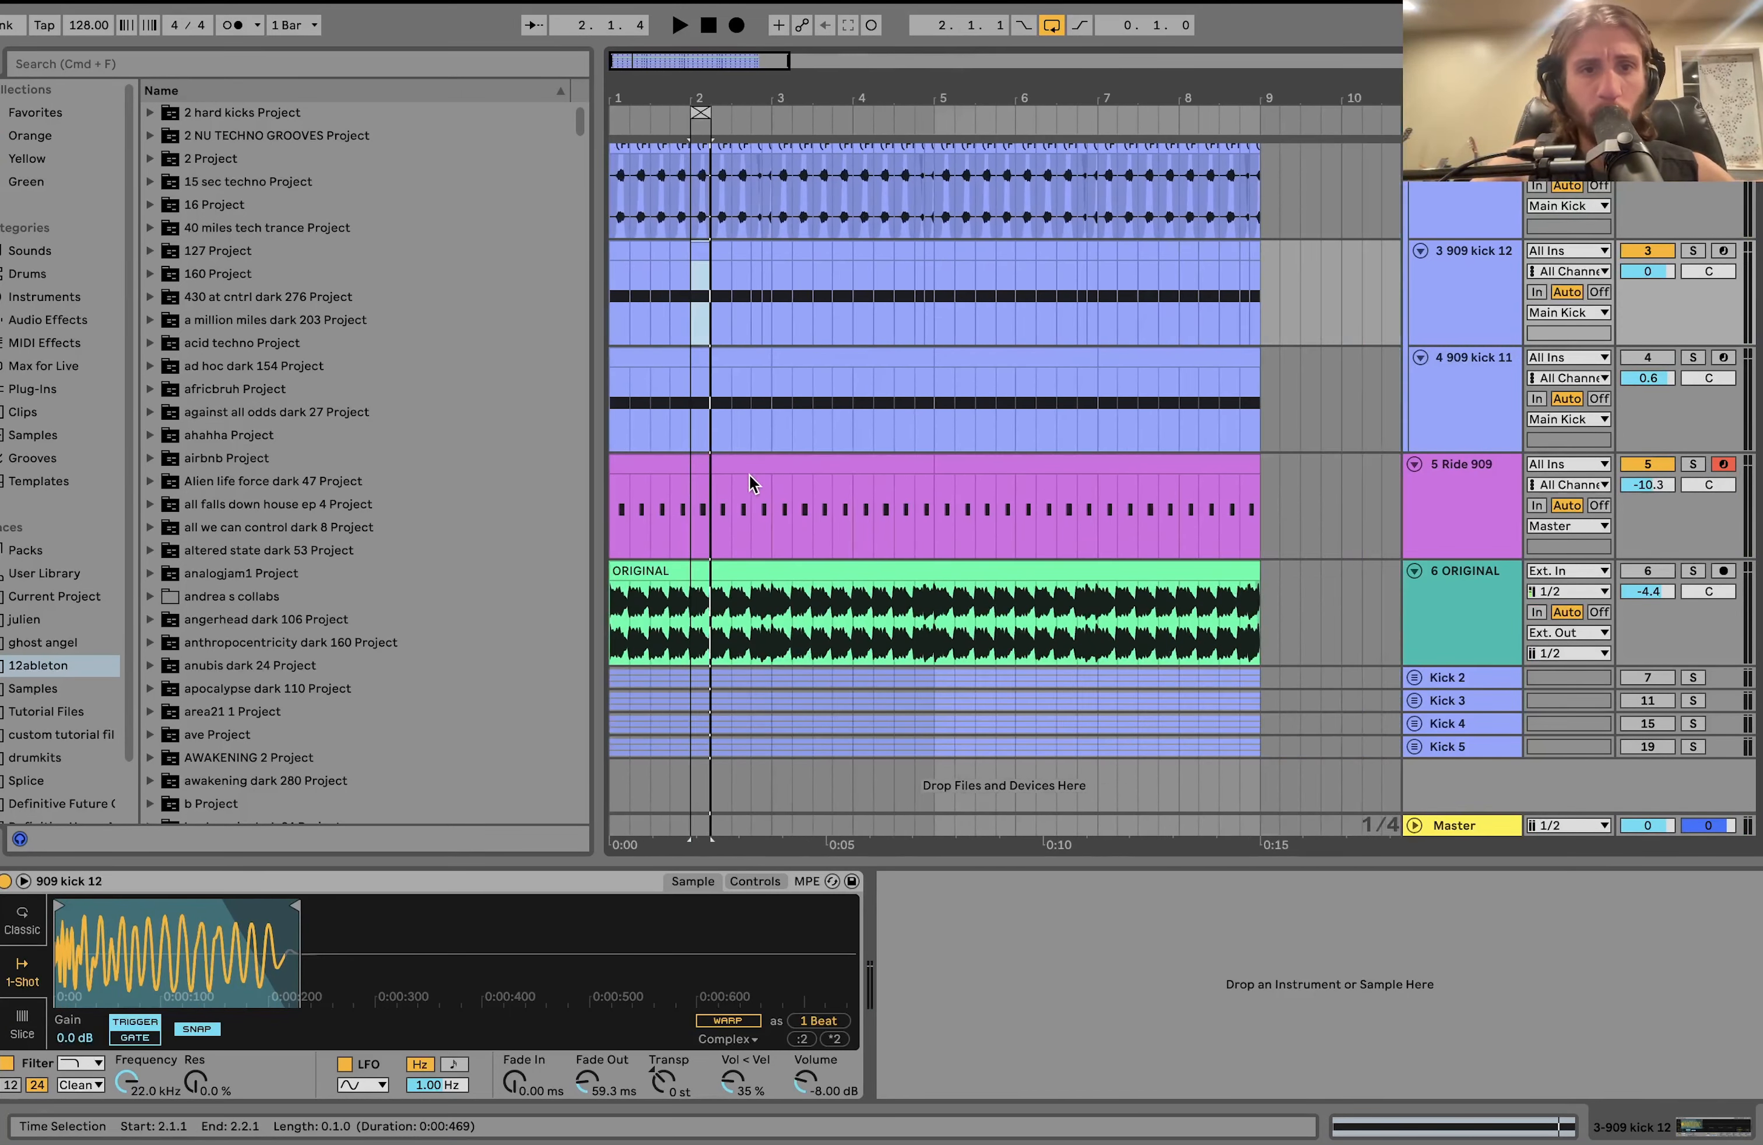
pyautogui.click(736, 465)
pyautogui.keyDown('shift'); pyautogui.click(1032, 467); pyautogui.keyUp('shift')
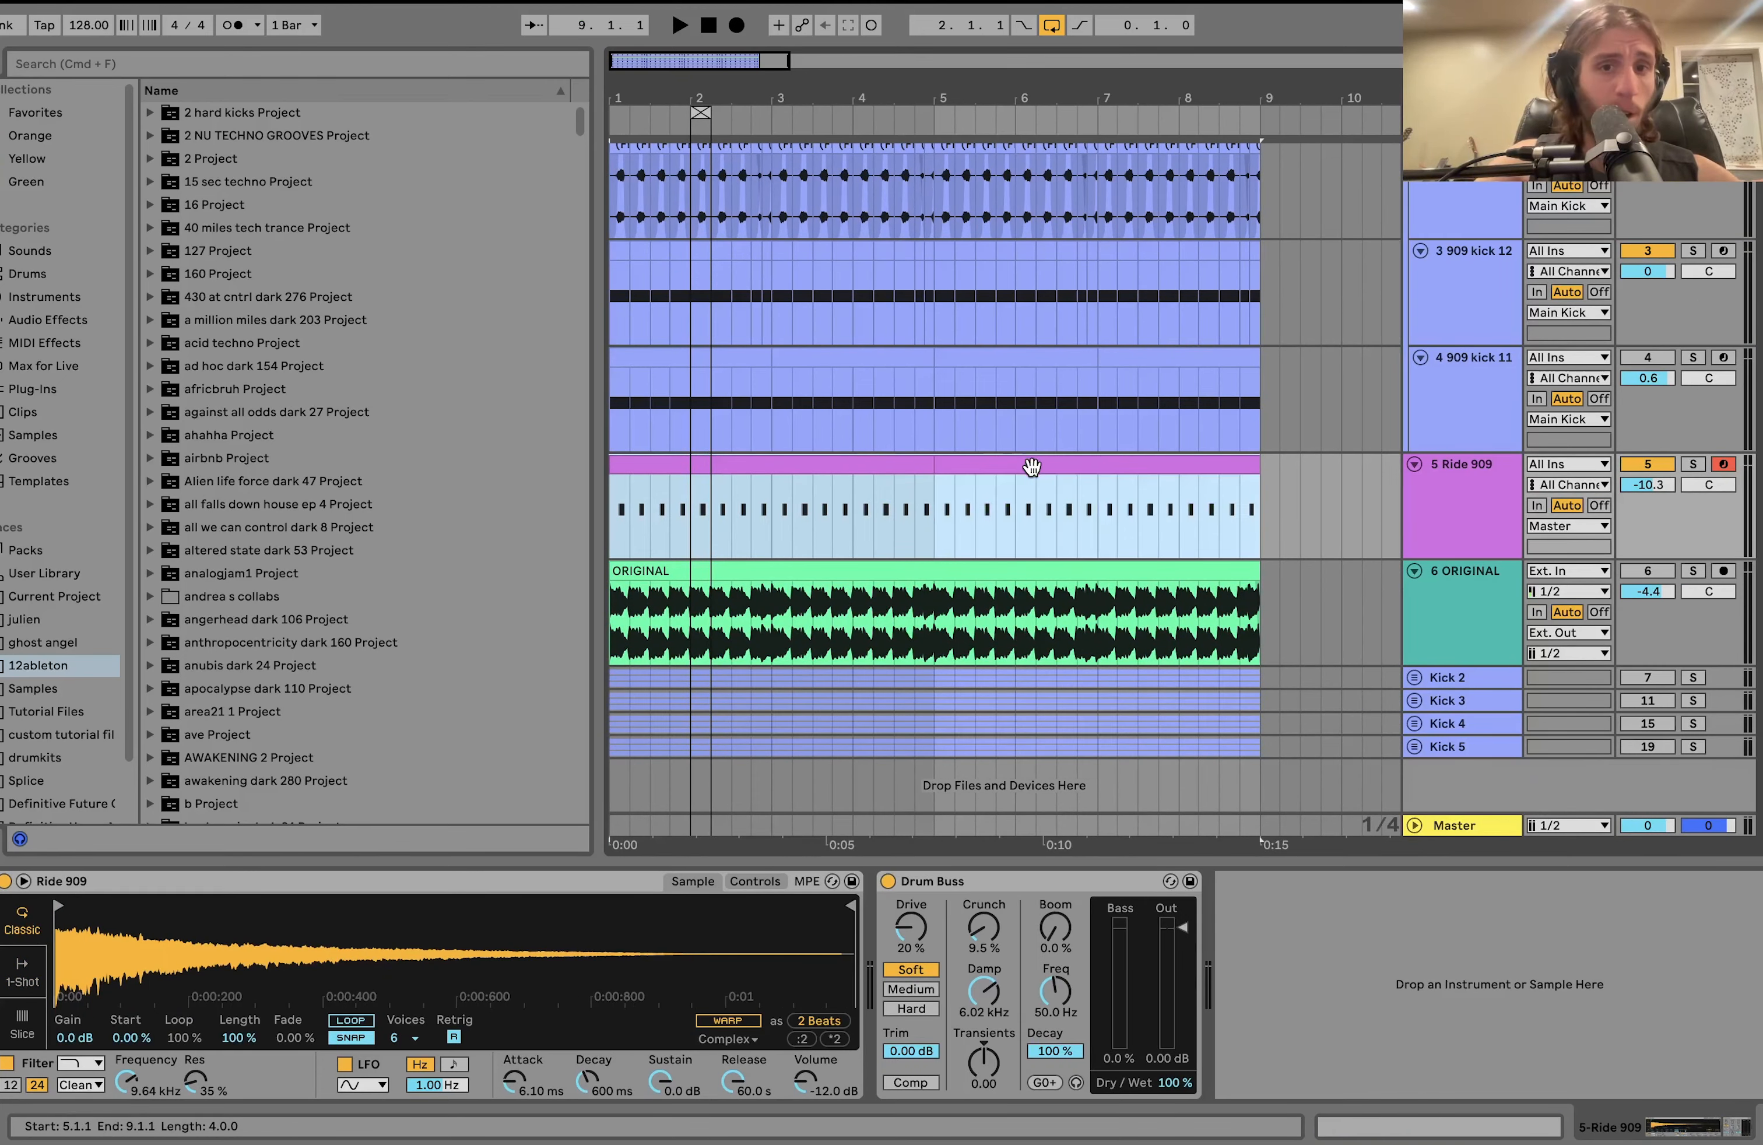
pyautogui.press('super+l')
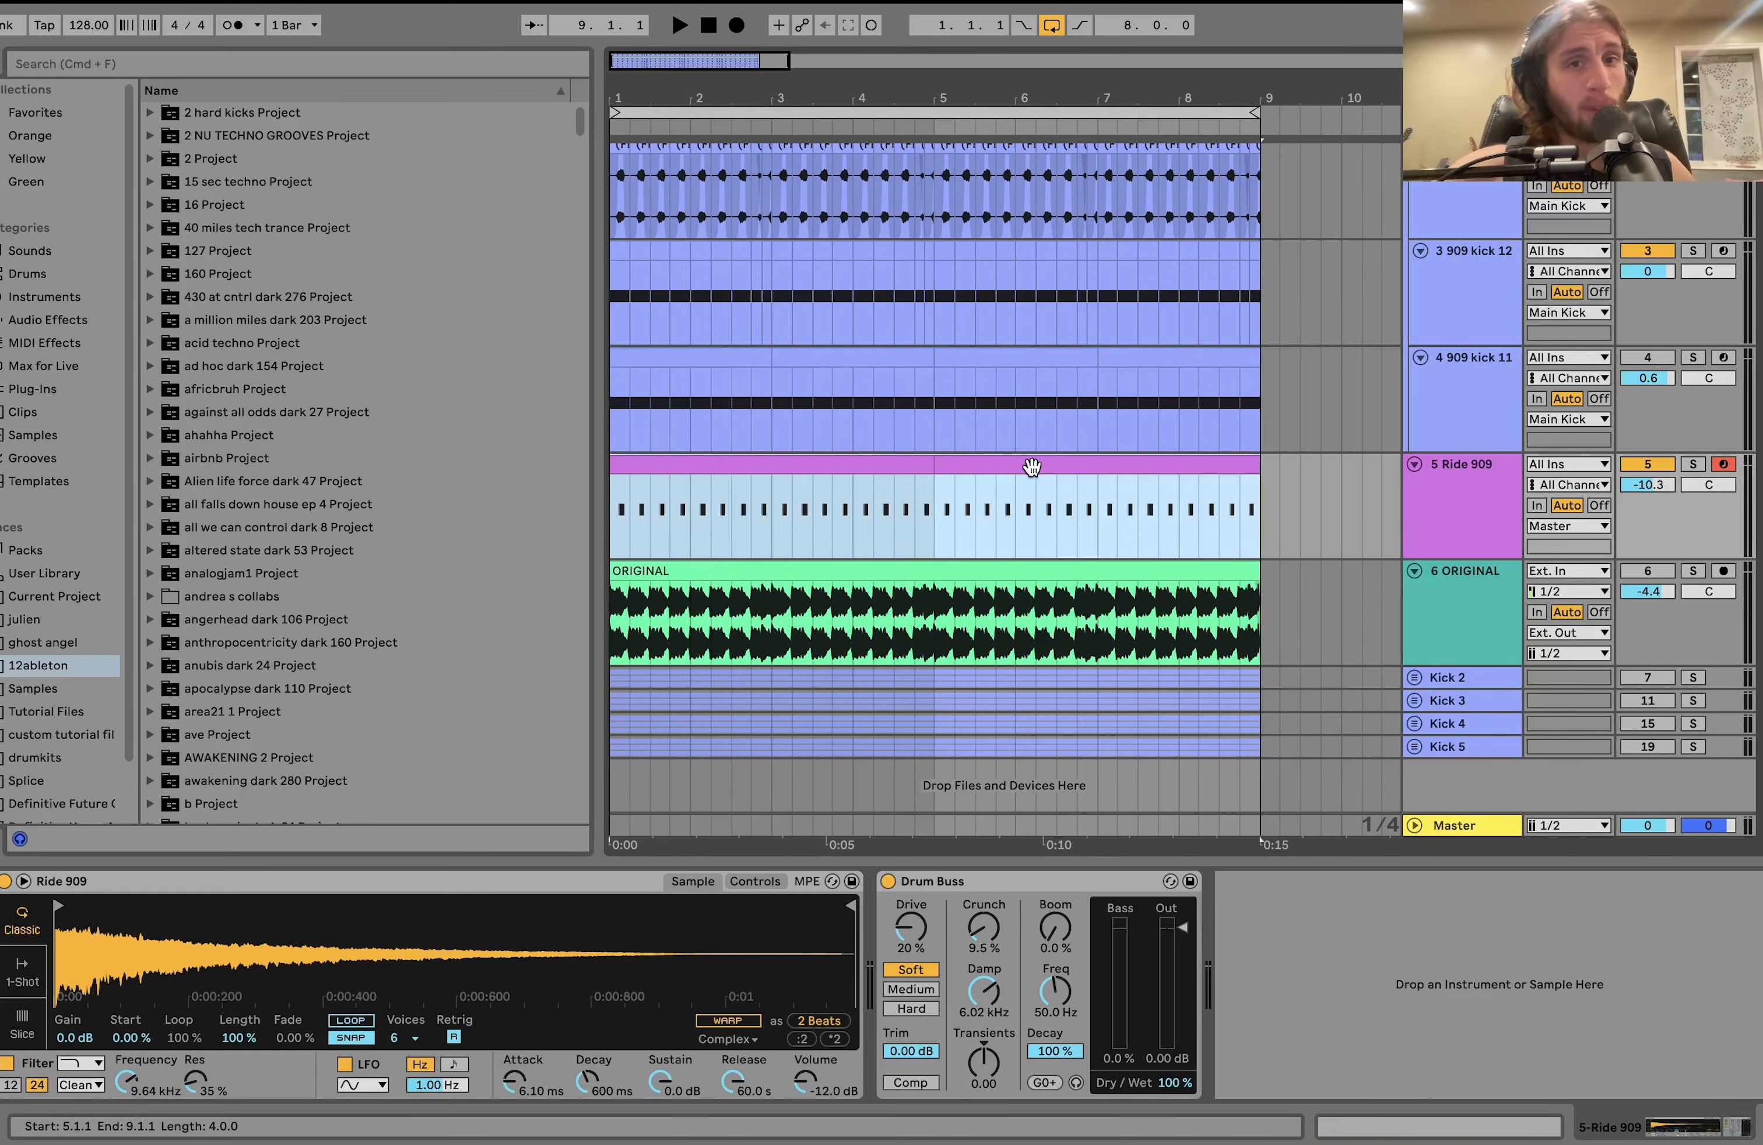
pyautogui.scroll(3, 1032, 466)
pyautogui.scroll(-3, 1128, 559)
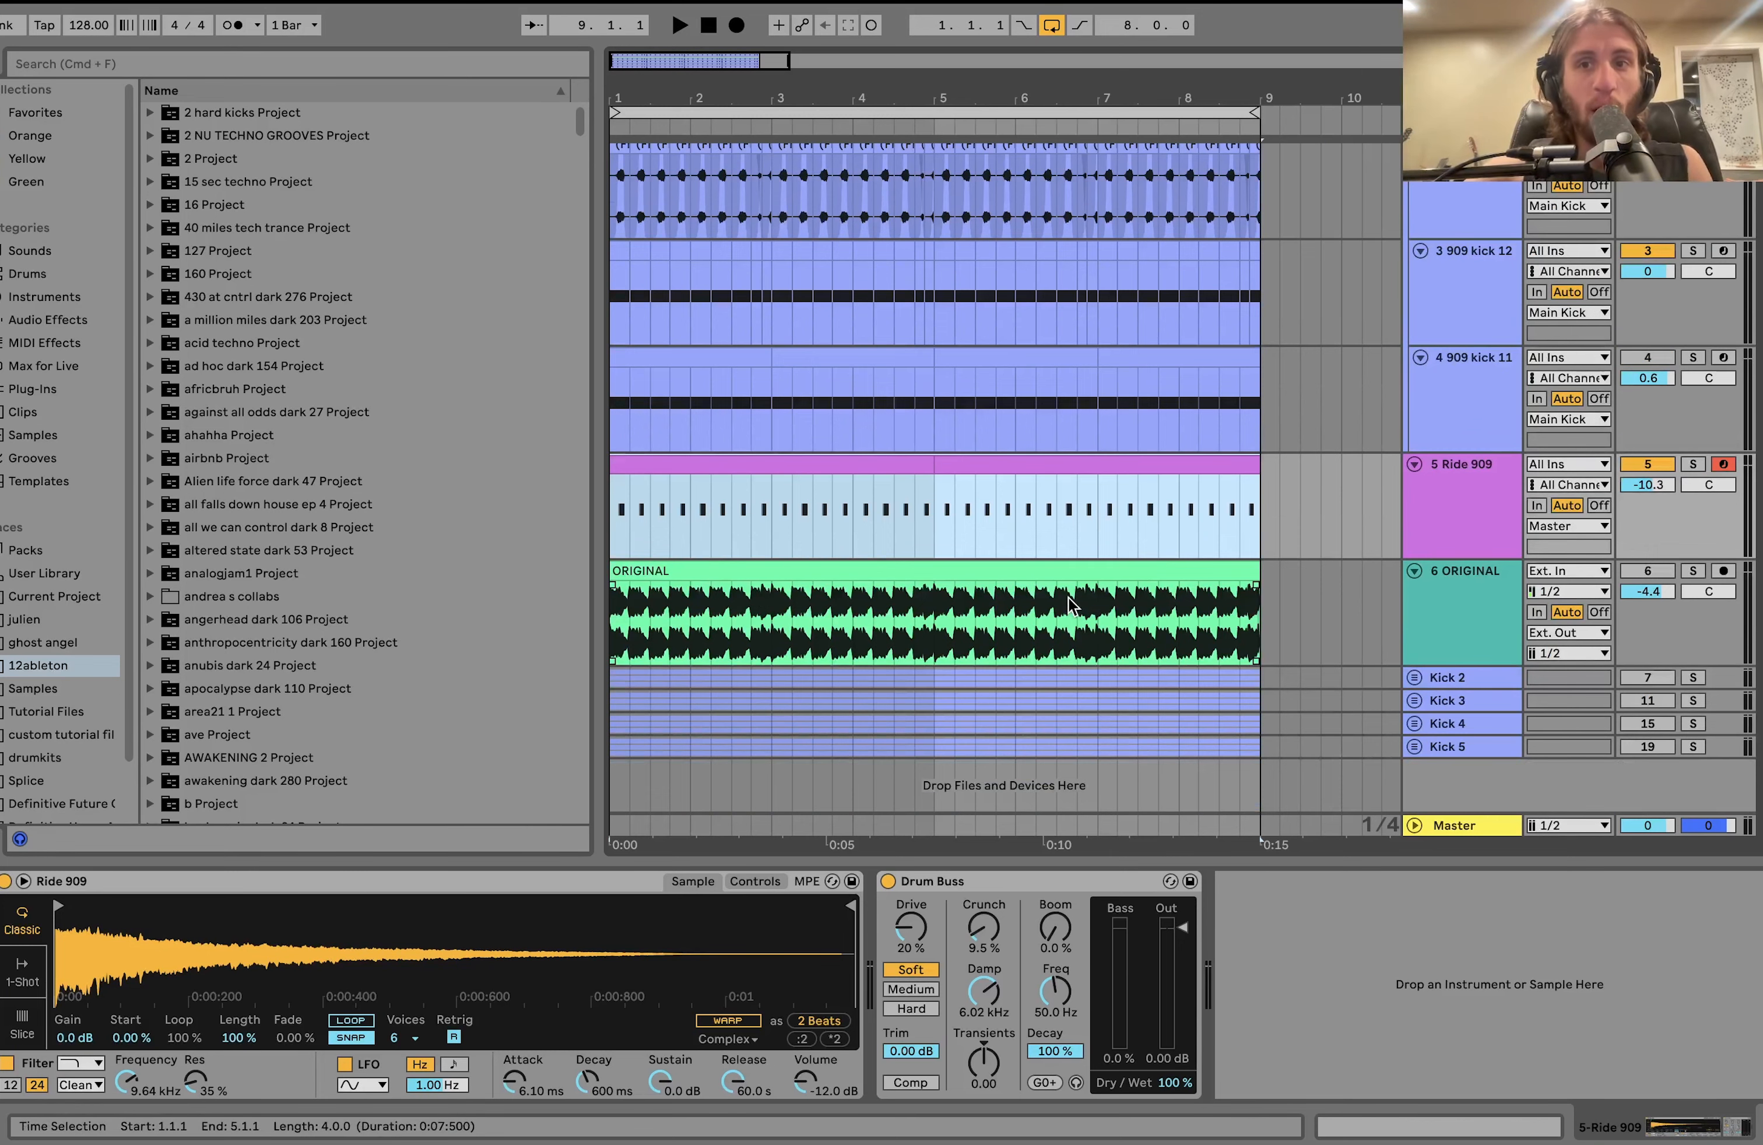
pyautogui.scroll(3, 1071, 604)
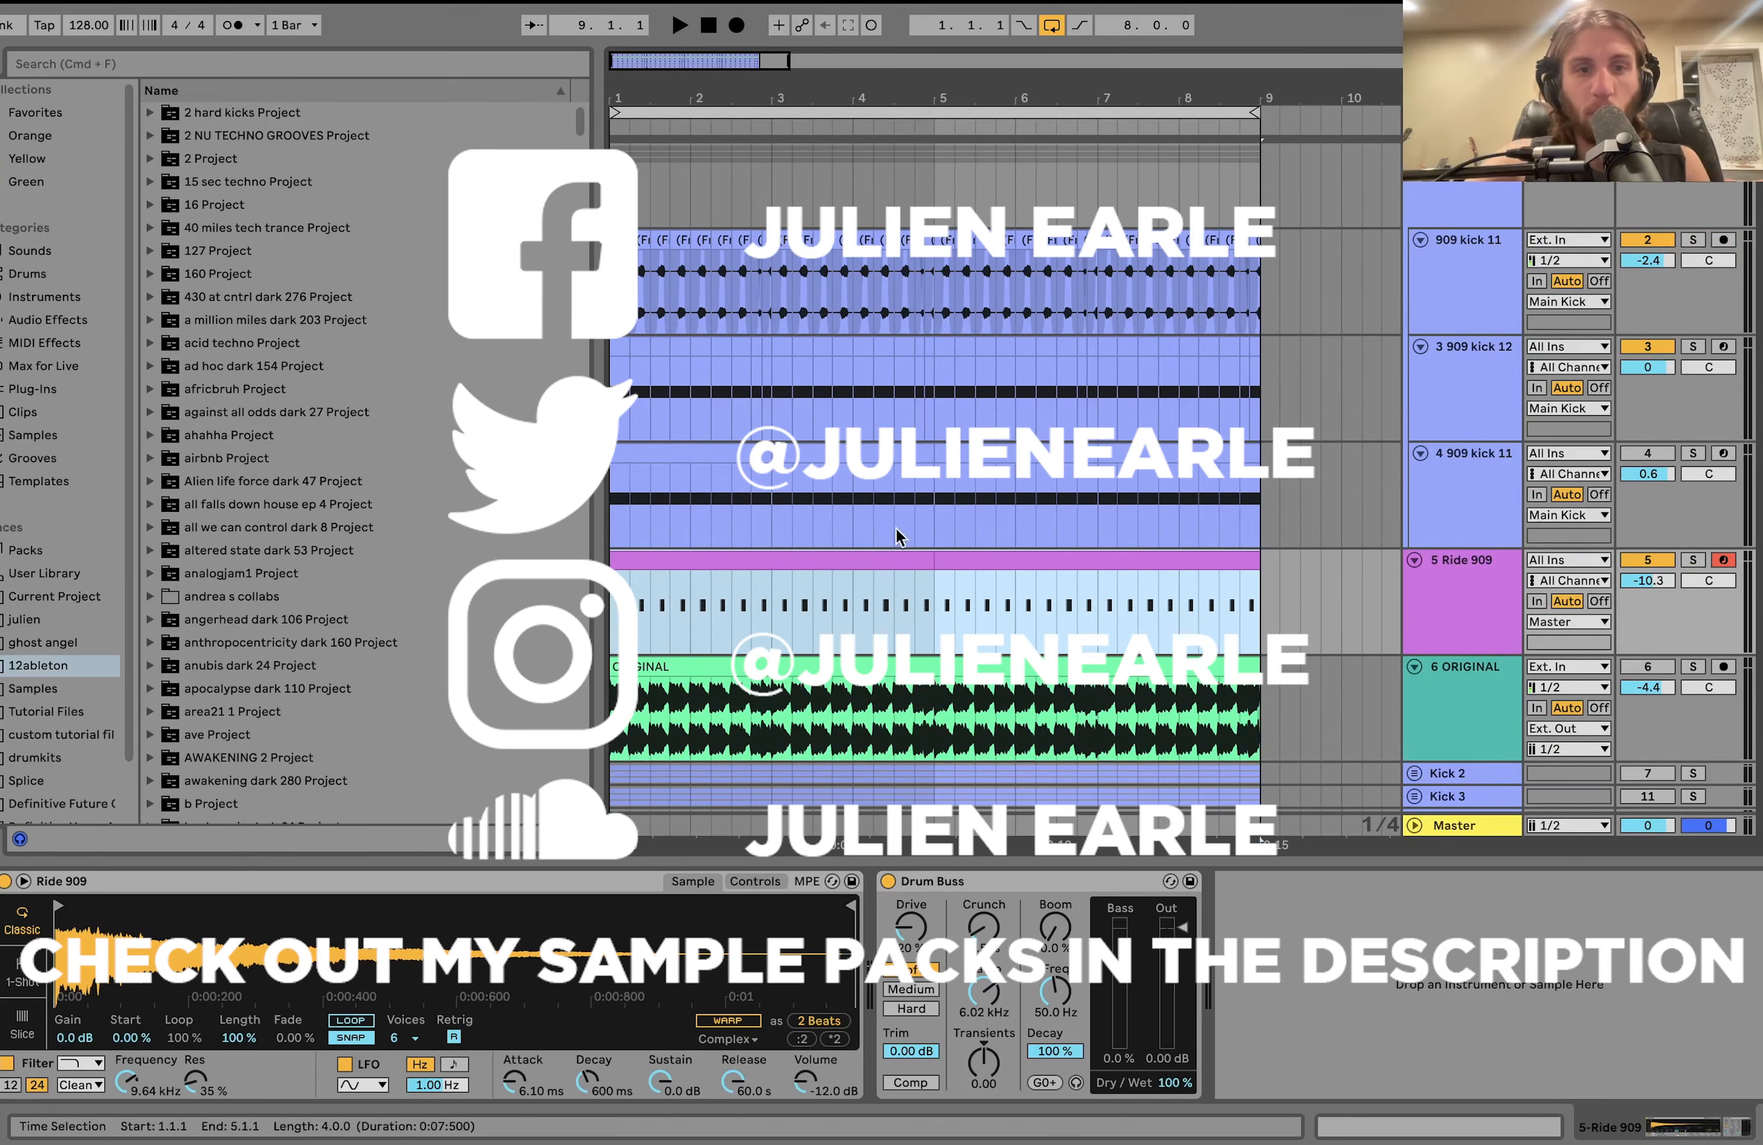
pyautogui.scroll(3, 801, 455)
pyautogui.scroll(-2, 801, 455)
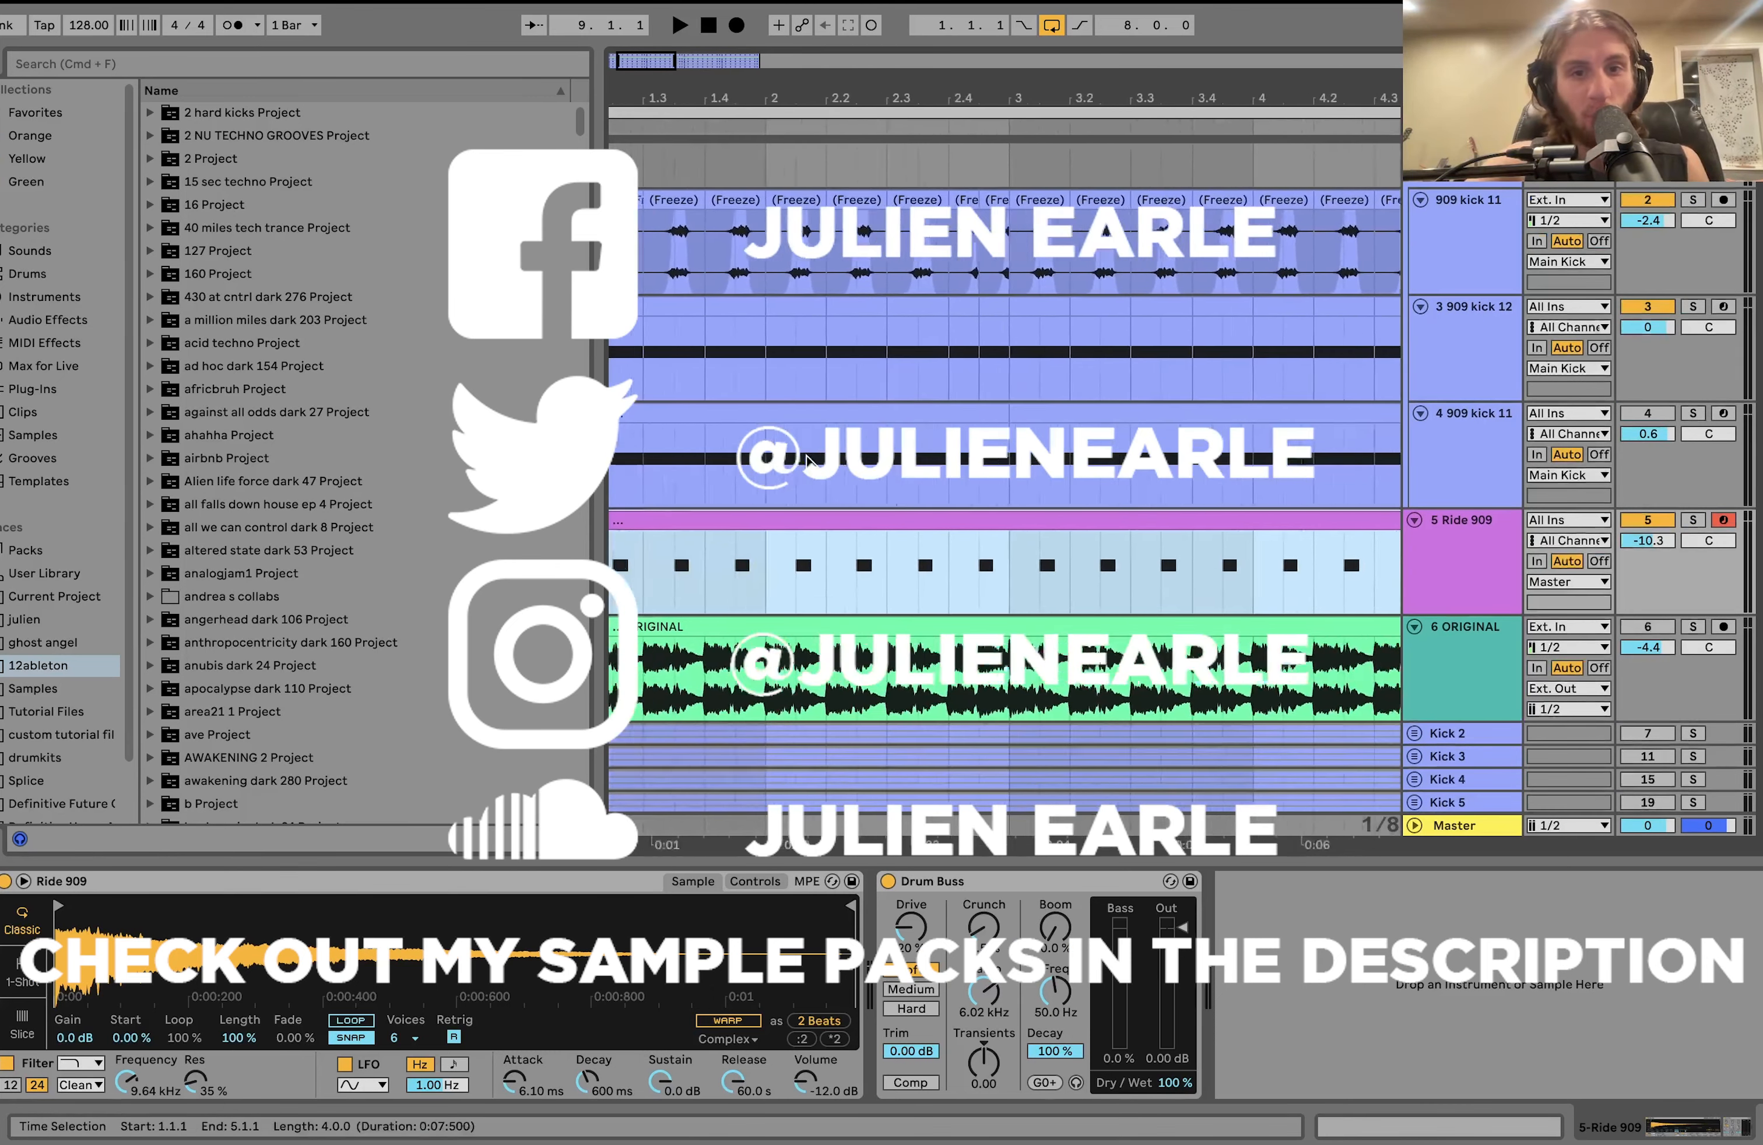
pyautogui.scroll(-4, 989, 406)
pyautogui.scroll(-2, 872, 310)
pyautogui.scroll(-1, 875, 319)
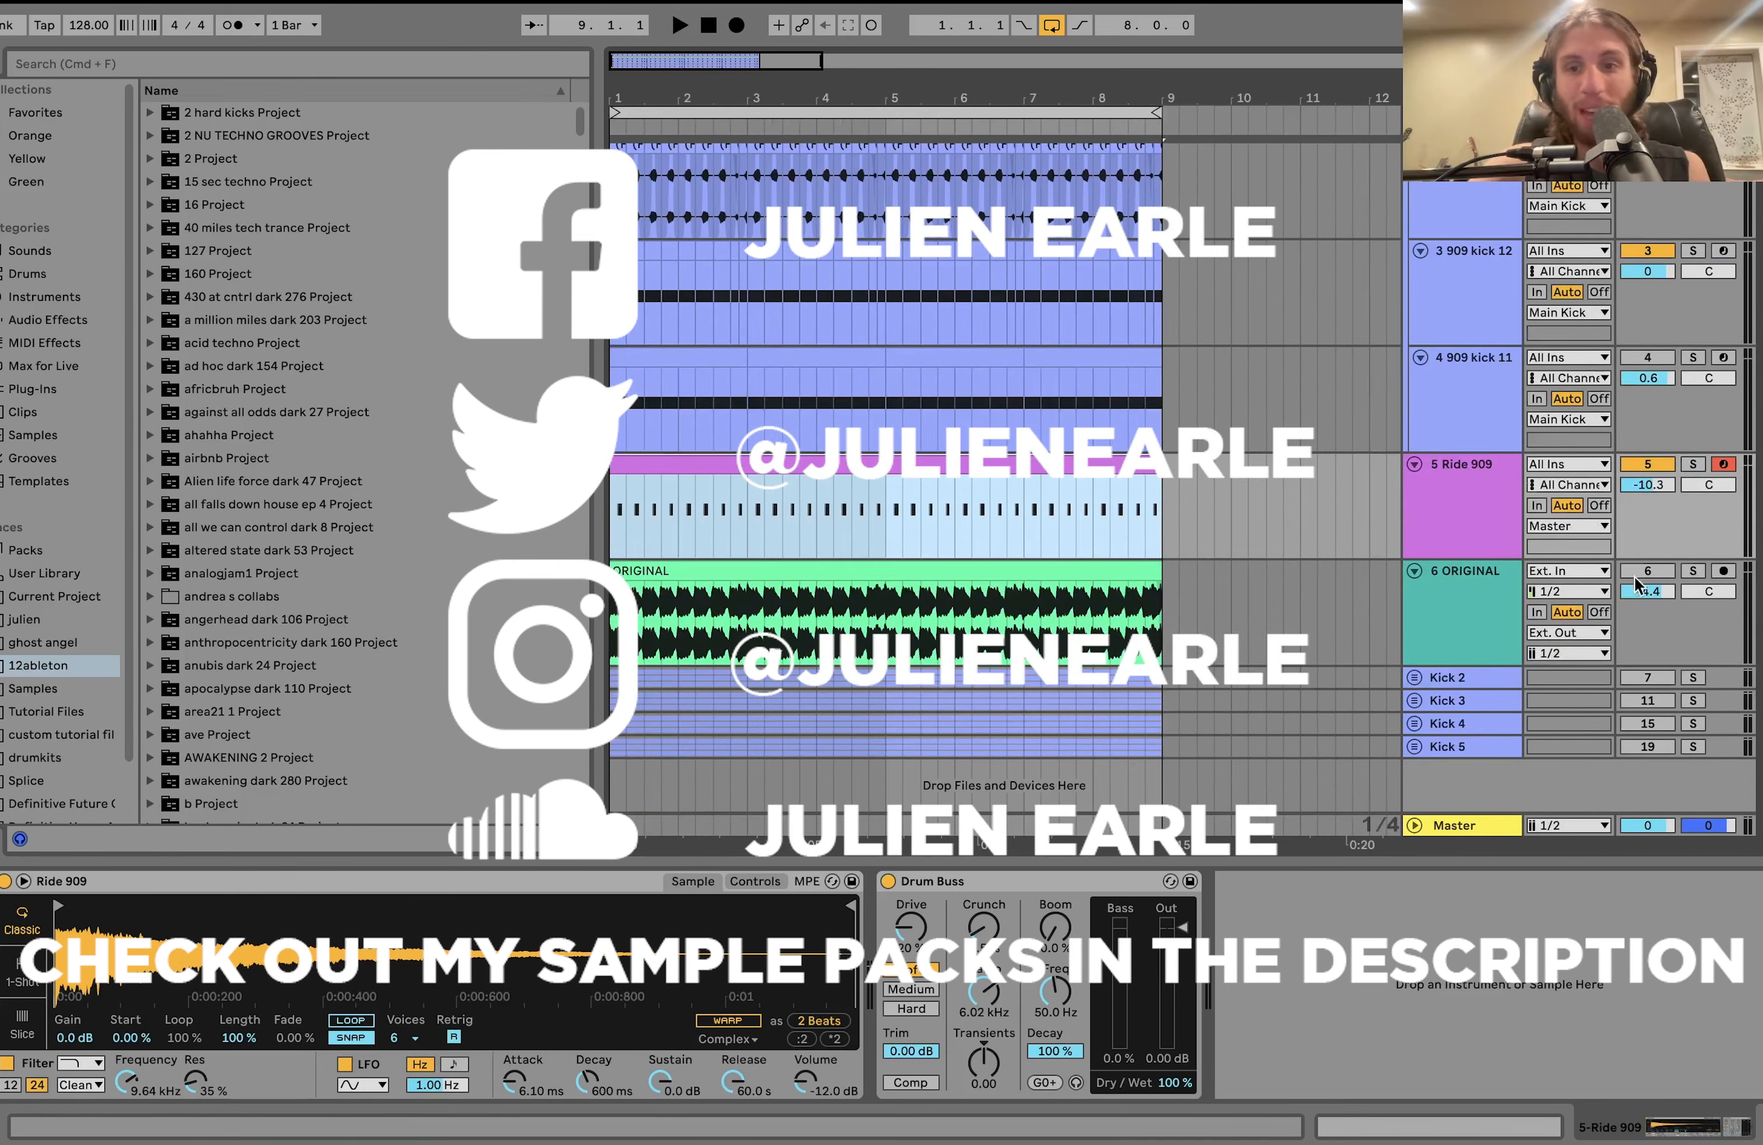
# Show the devices of the Kick 2 and Kick 5 groups, and select the ORIGINAL track.
pyautogui.click(1447, 680)
pyautogui.click(1448, 746)
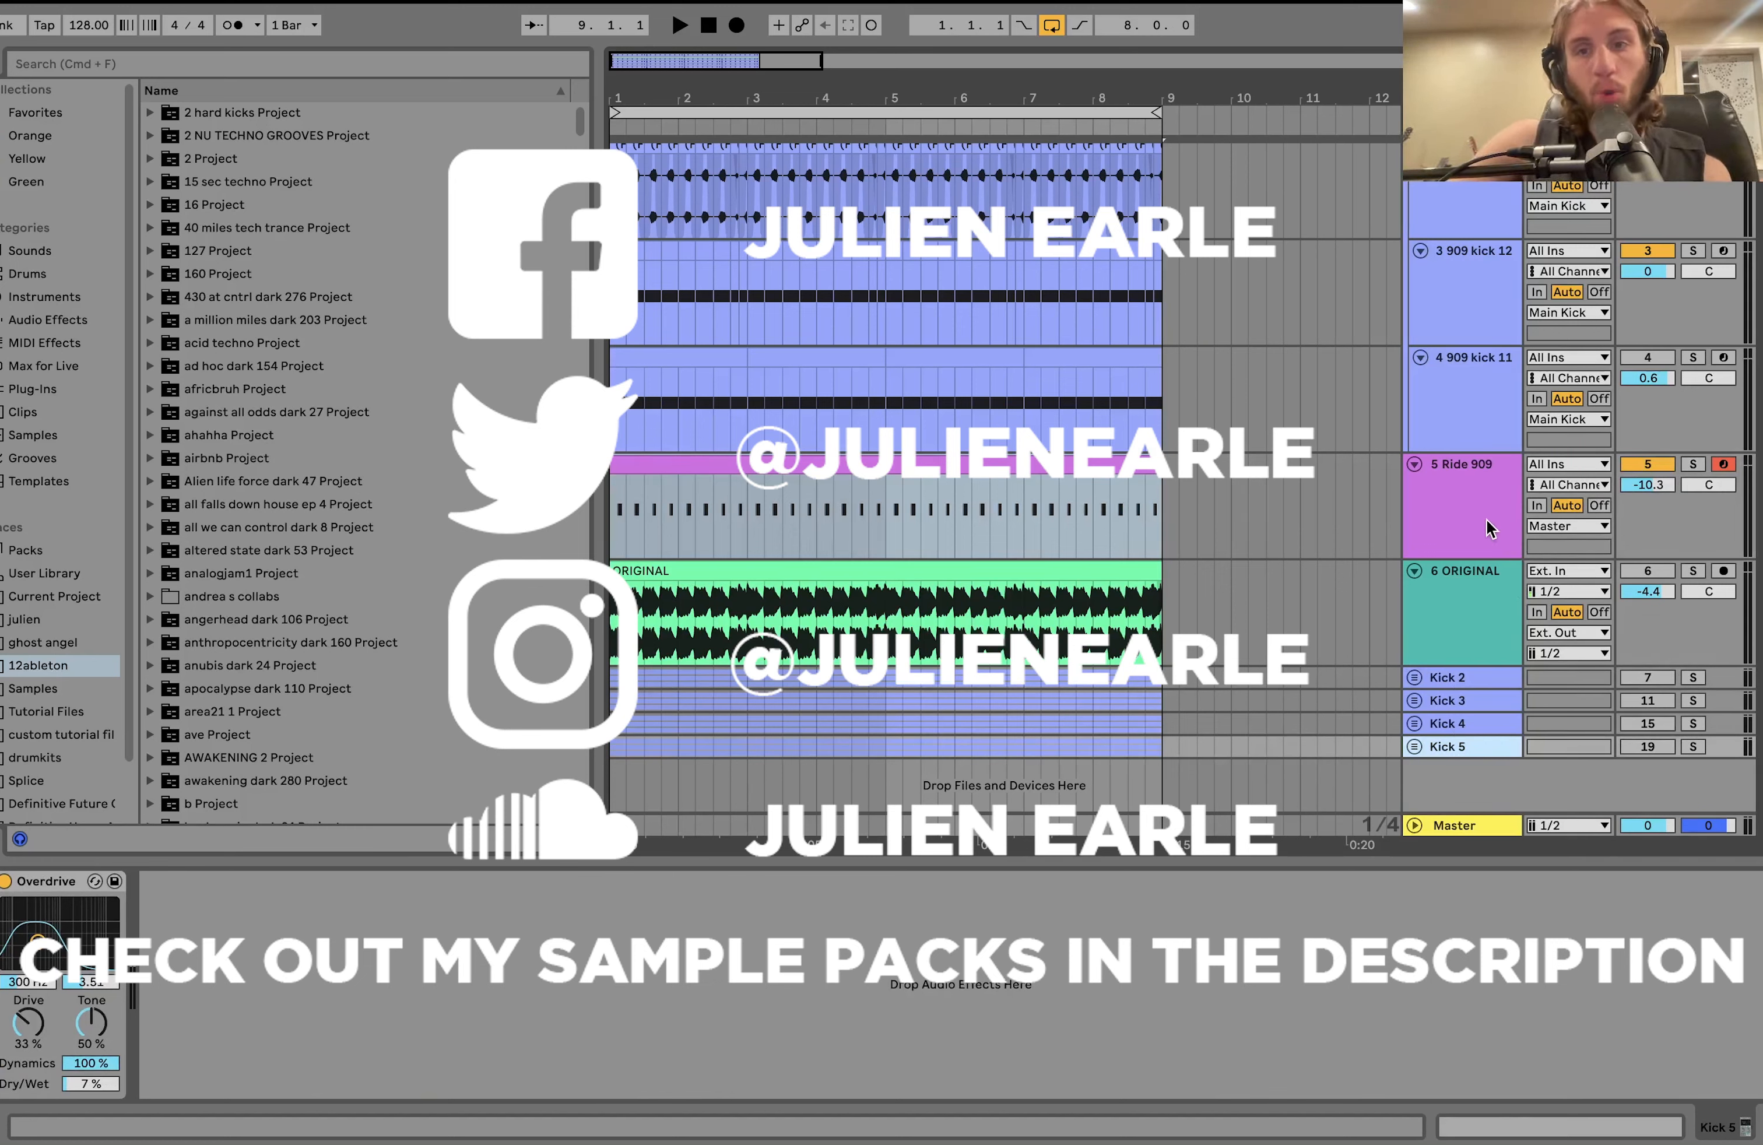
pyautogui.click(1476, 601)
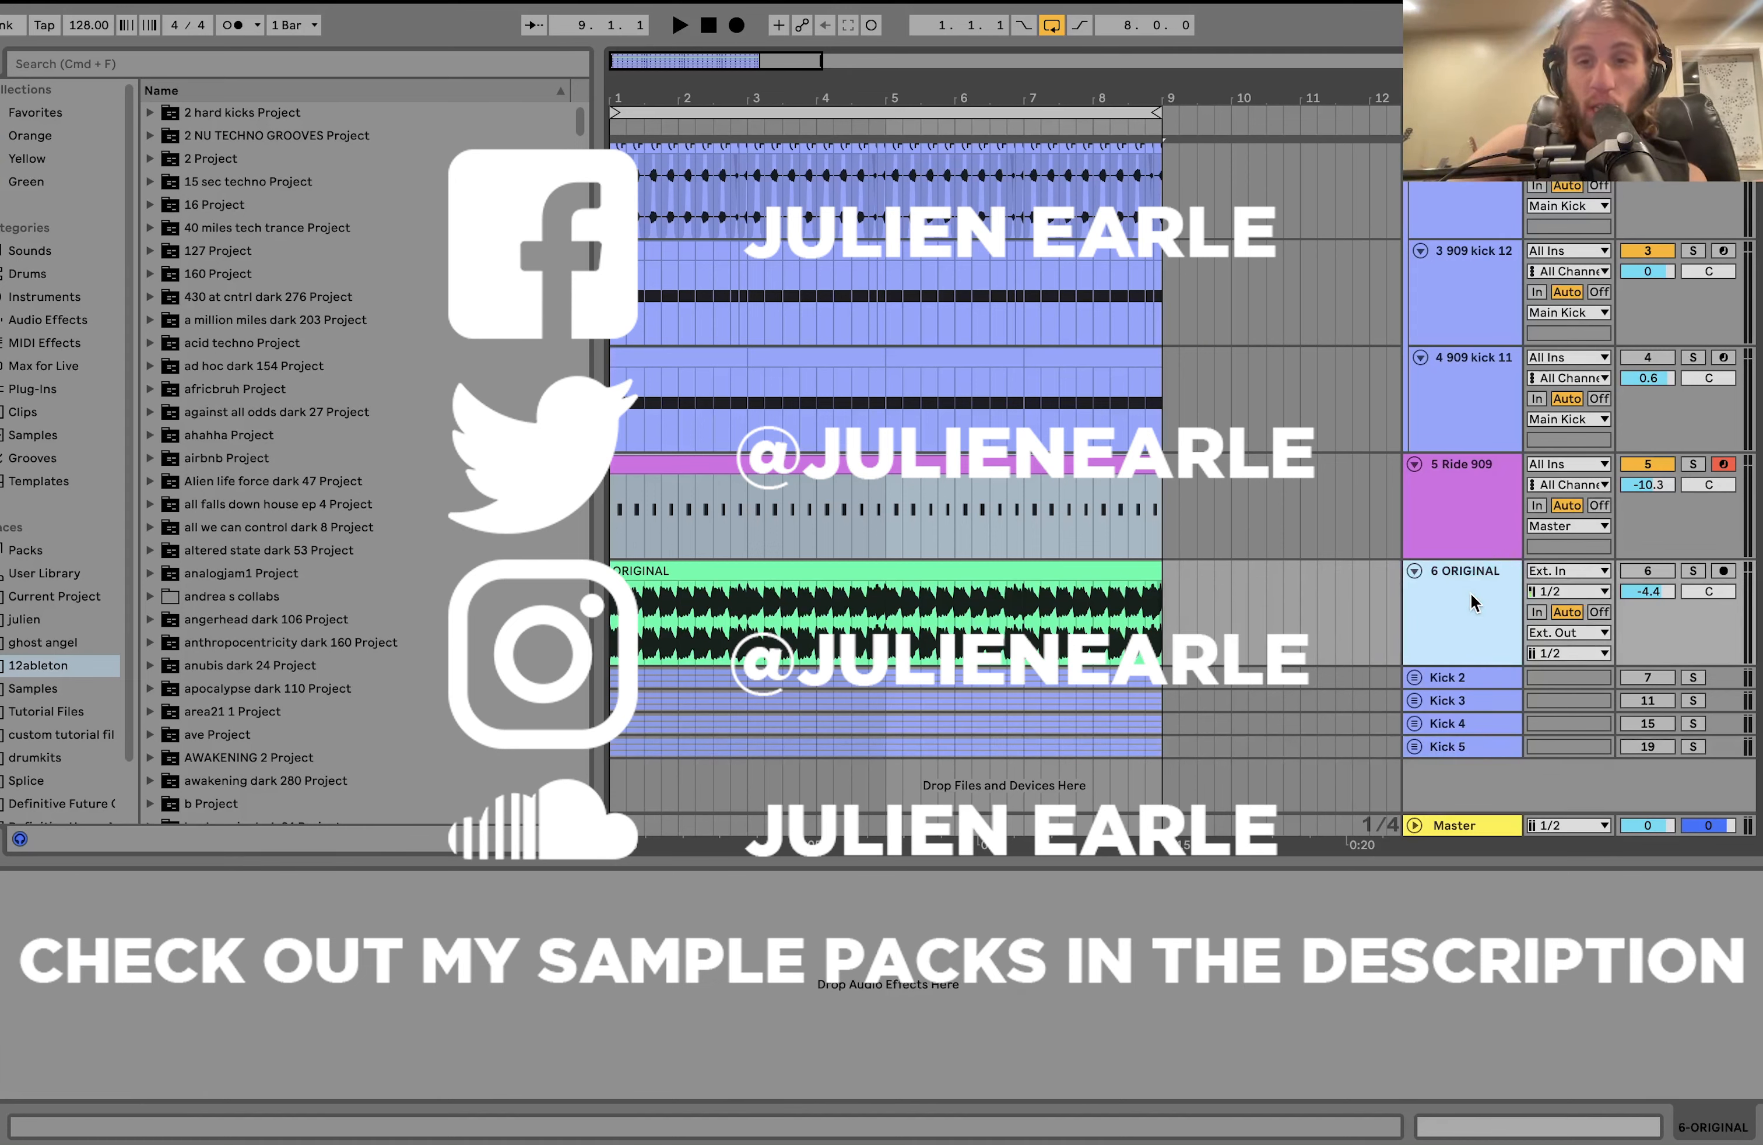